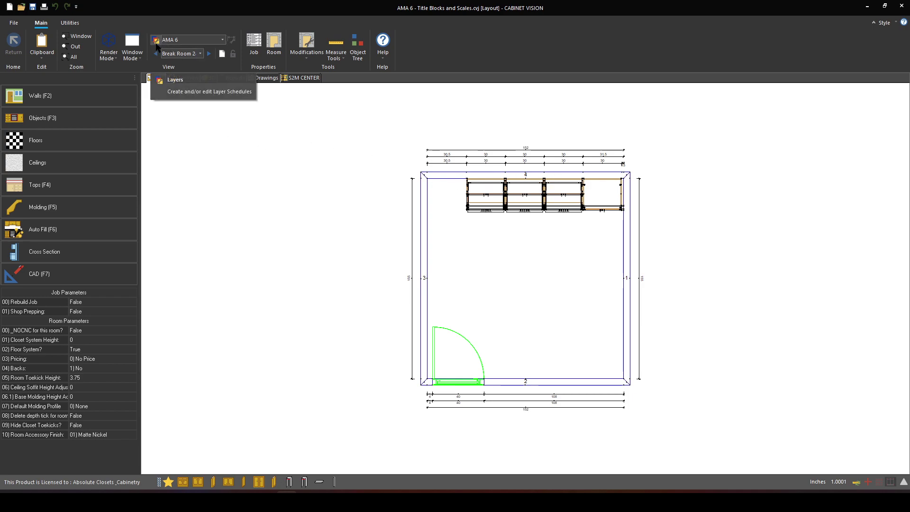
Open the AMA 6 layer schedule for editing and enlarge its window to show the full layer list.
left_click(222, 40)
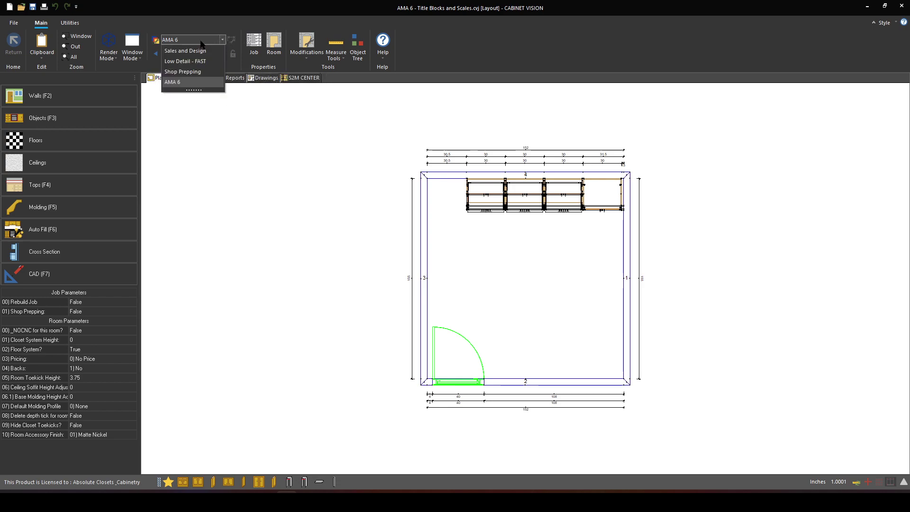
left_click(186, 86)
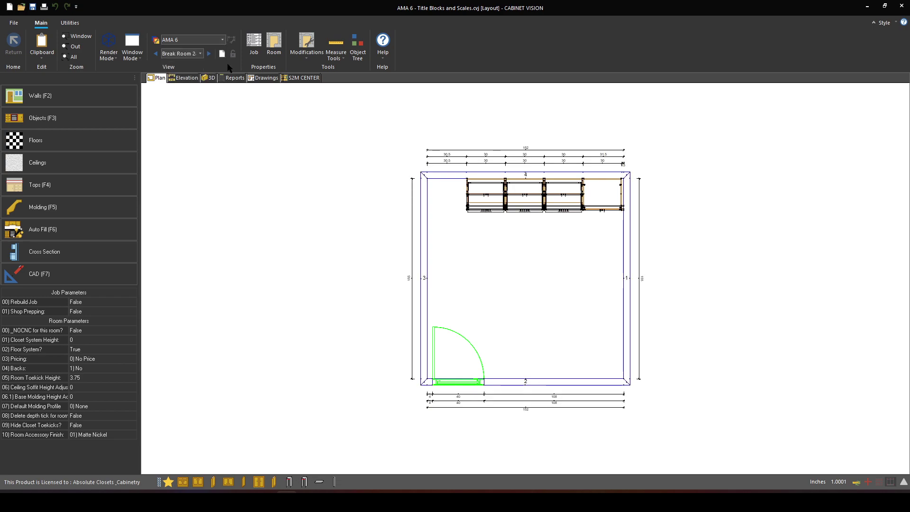
left_click(156, 40)
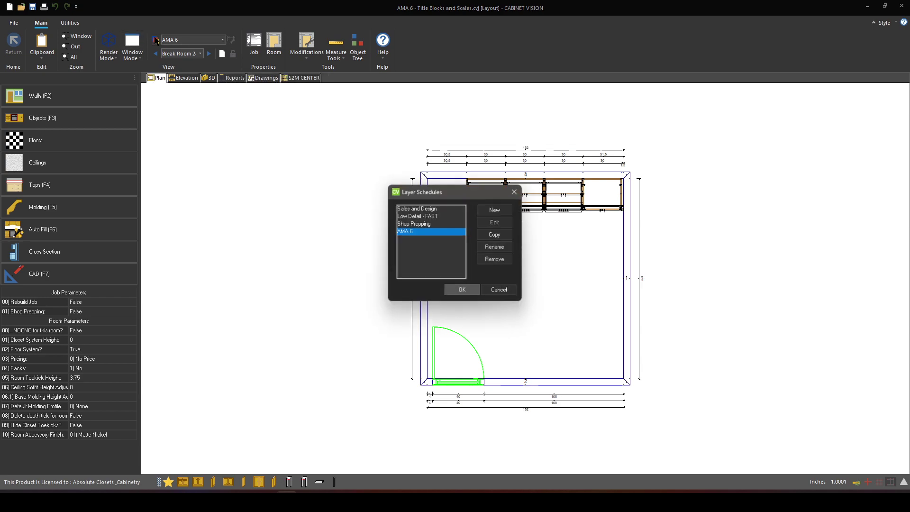
left_click(502, 227)
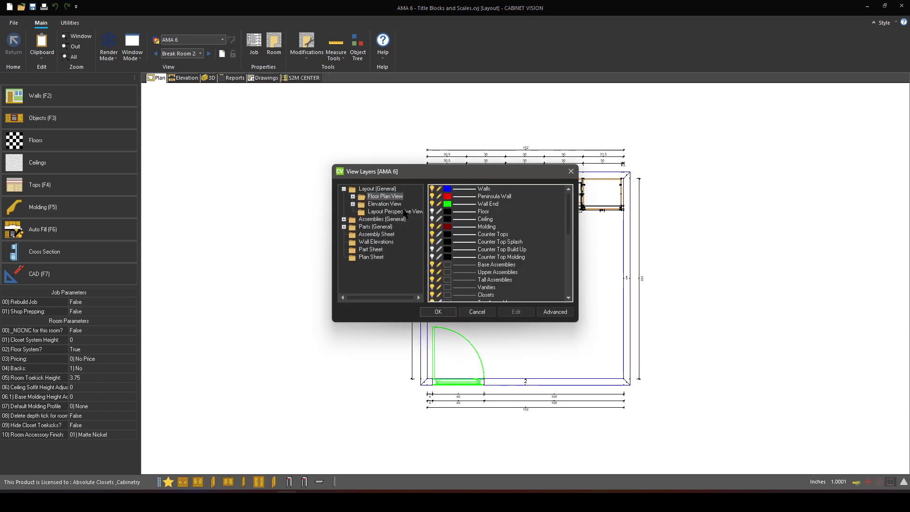
left_click_drag(418, 174, 296, 169)
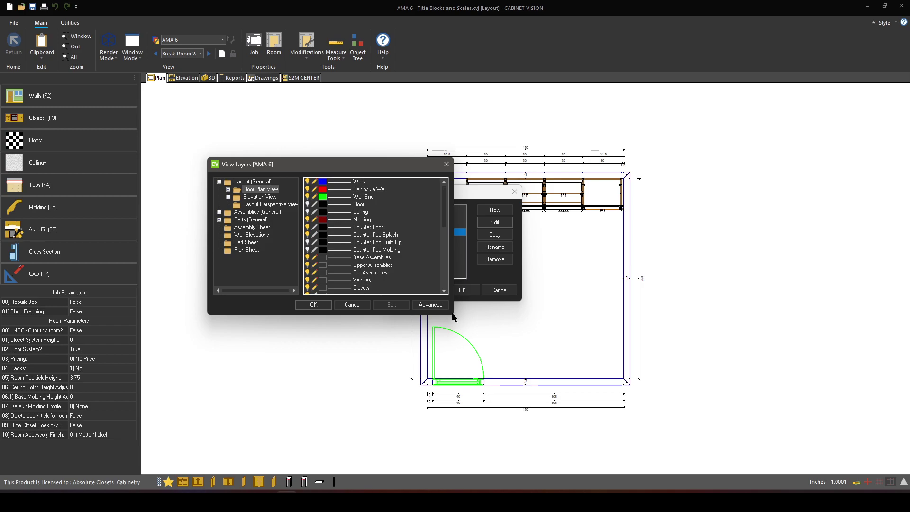
mouse_move(453, 317)
left_mouse_down()
mouse_move(676, 429)
mouse_move(541, 465)
mouse_move(471, 462)
left_mouse_up()
left_click_drag(336, 168, 280, 164)
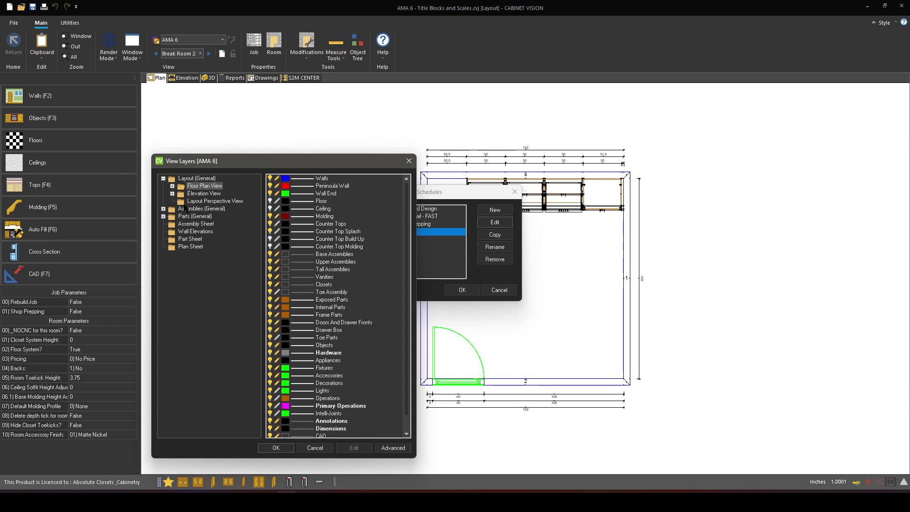
Expand the Floor Plan View, Elevation View, Assemblies and Parts groups to examine which views the schedule controls.
left_click(172, 186)
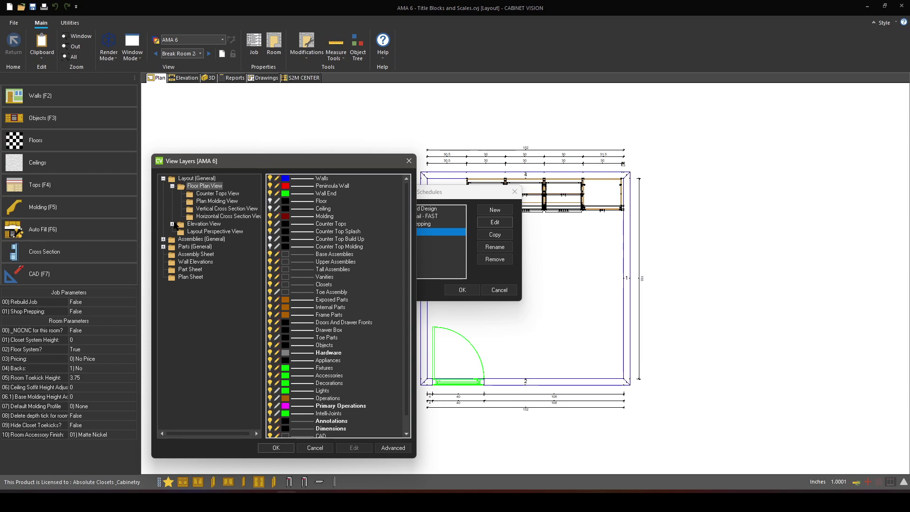
left_click(173, 224)
left_click(164, 277)
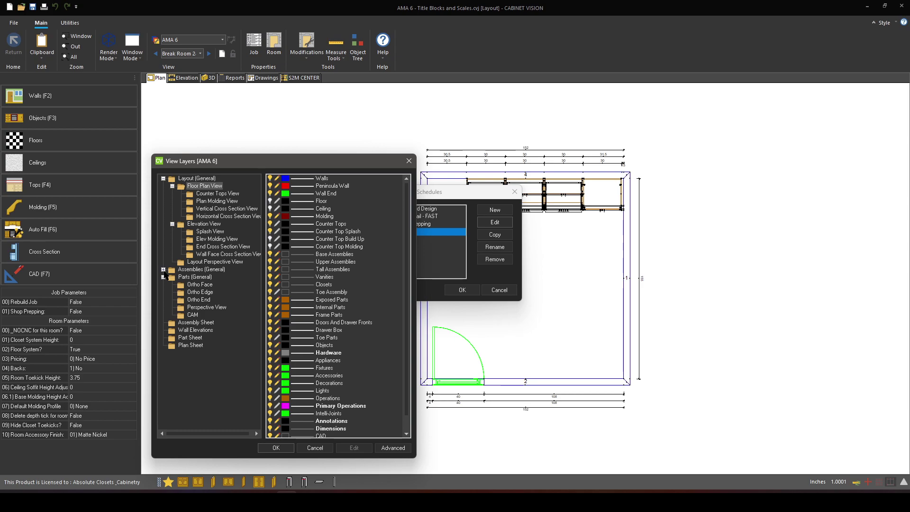
left_click(163, 269)
scroll(216, 391, "down", 1)
scroll(216, 393, "up", 1)
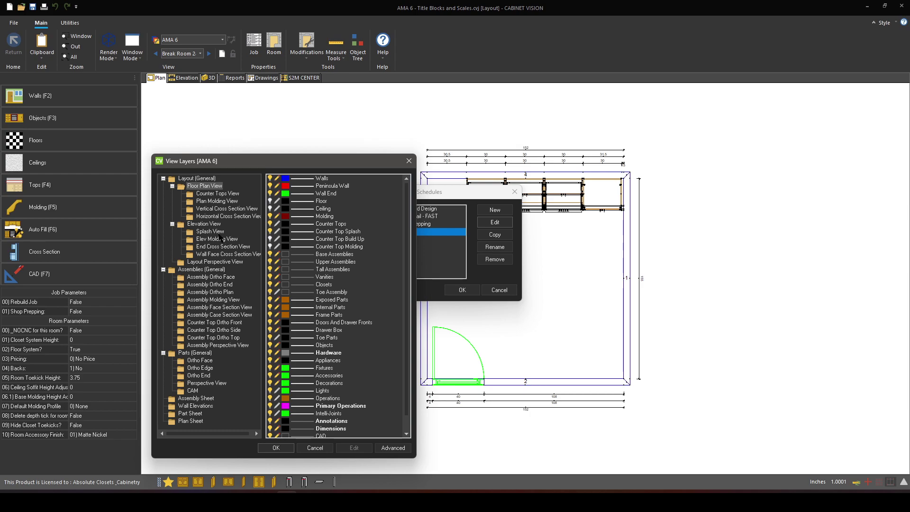
Examine the layers of Elevation View and Assembly Ortho End, and close the layer schedules without changes.
left_click(208, 224)
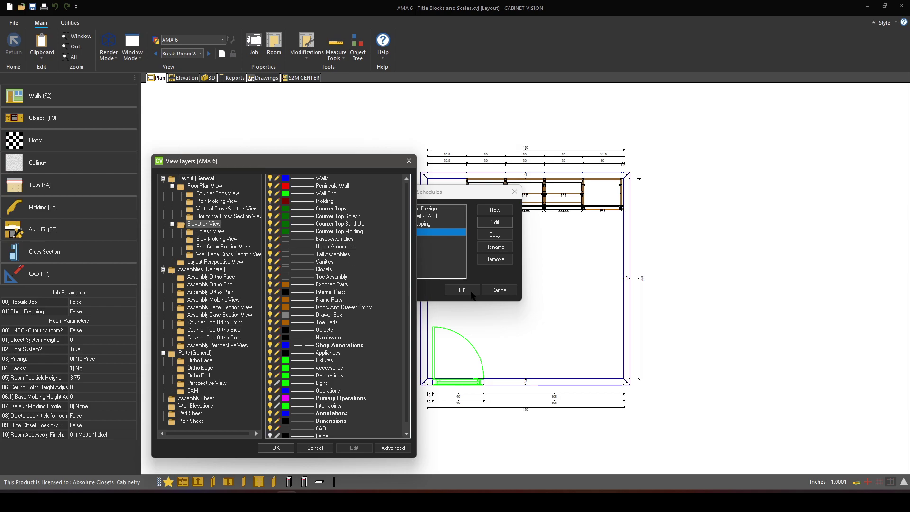
left_click(206, 285)
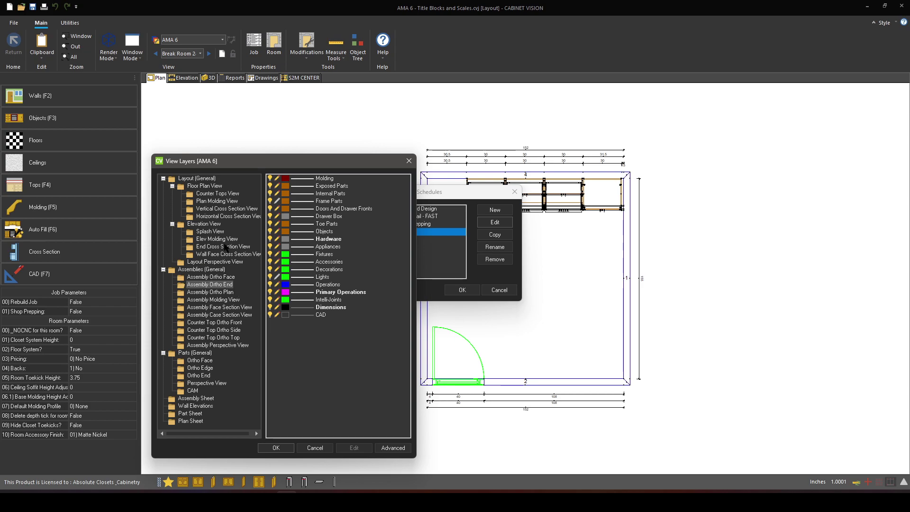
left_click(408, 161)
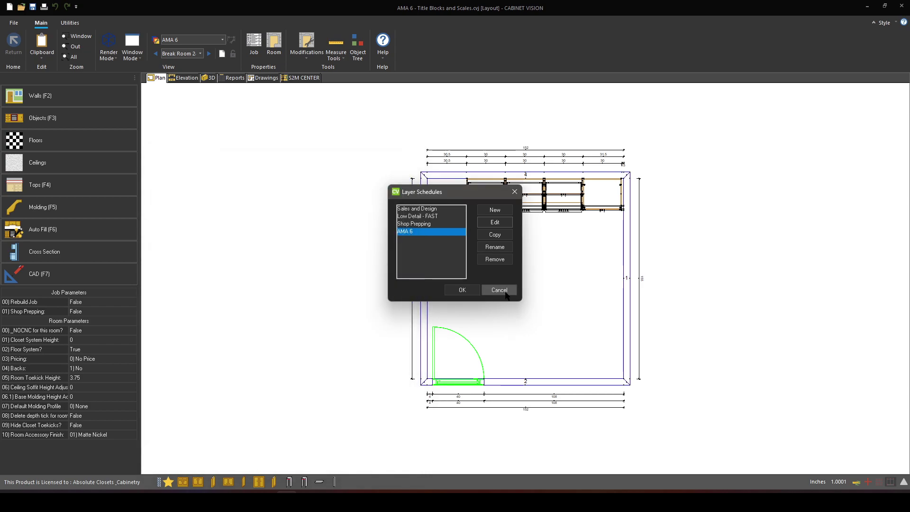
left_click(499, 291)
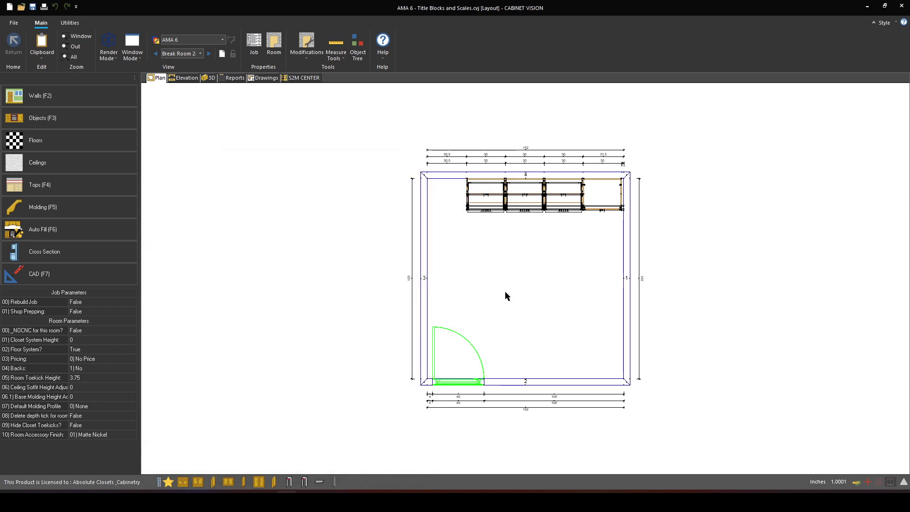
Place the CAD text "I am 4 what?" in the open floor area of the plan, near wall 3.
left_click(115, 269)
left_click(381, 57)
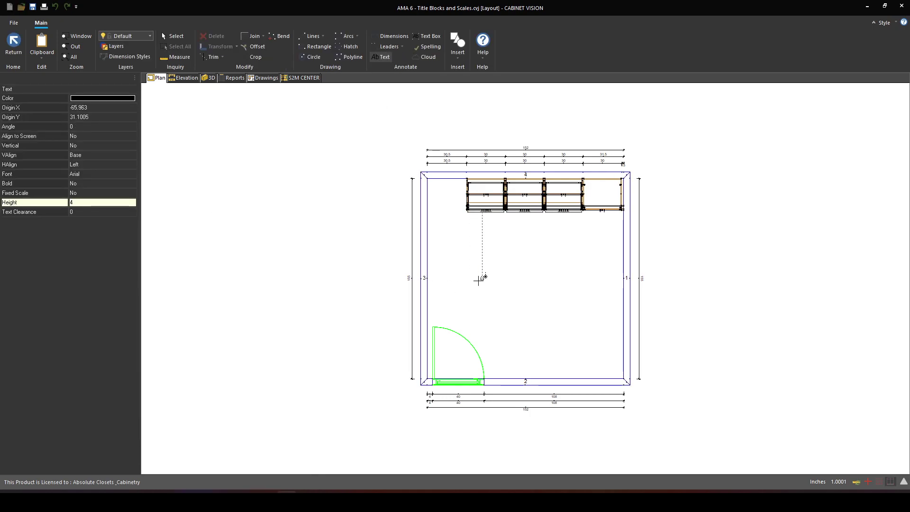
scroll(479, 303, "up", 5)
scroll(497, 292, "up", 2)
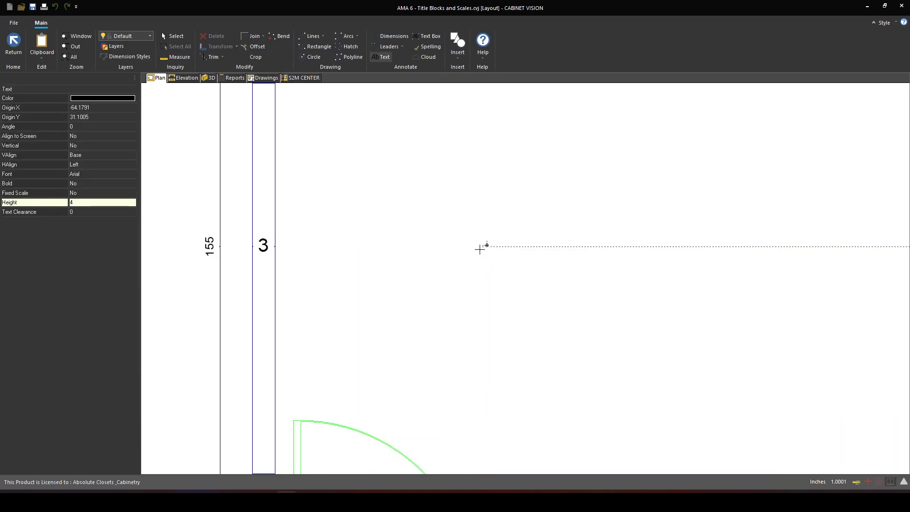
left_click(477, 245)
left_click(504, 285)
left_click(459, 206)
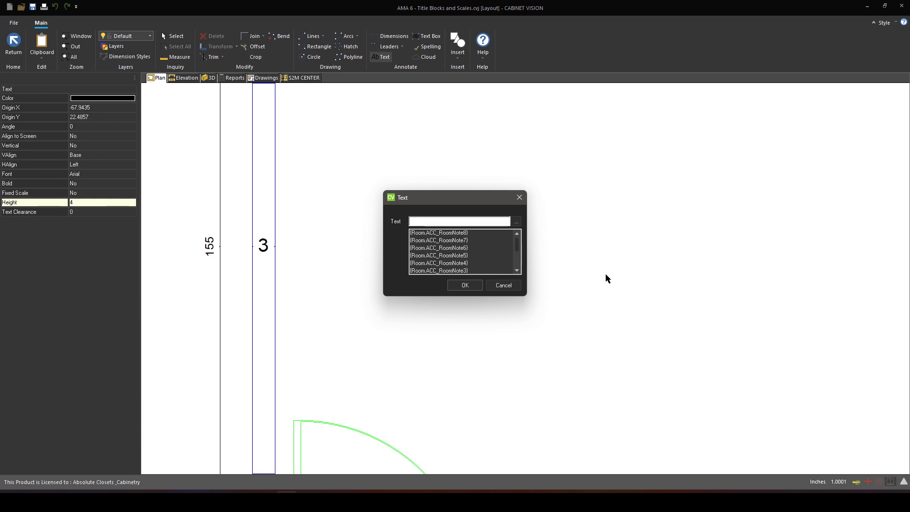
type("I am 4 what?")
key("Return")
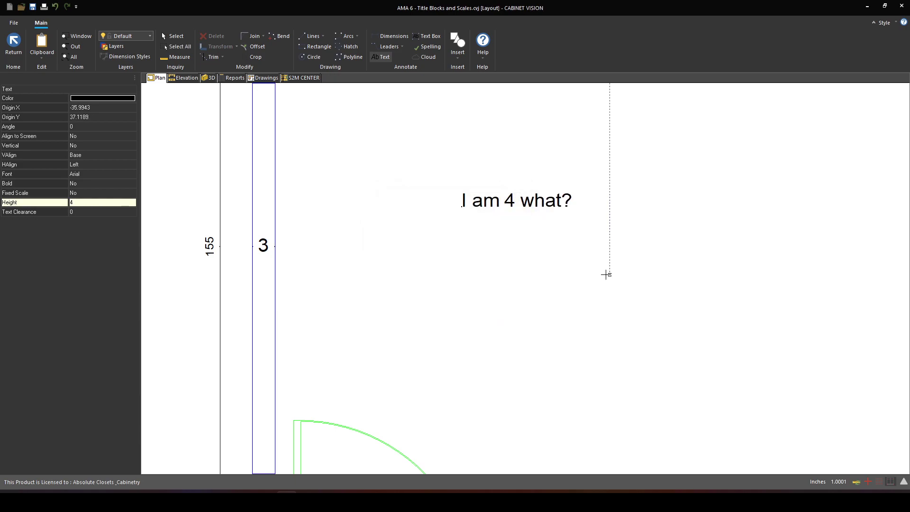
Set the height of the placed "I am 4 what?" text to 1.
right_click(493, 218)
left_click(490, 227)
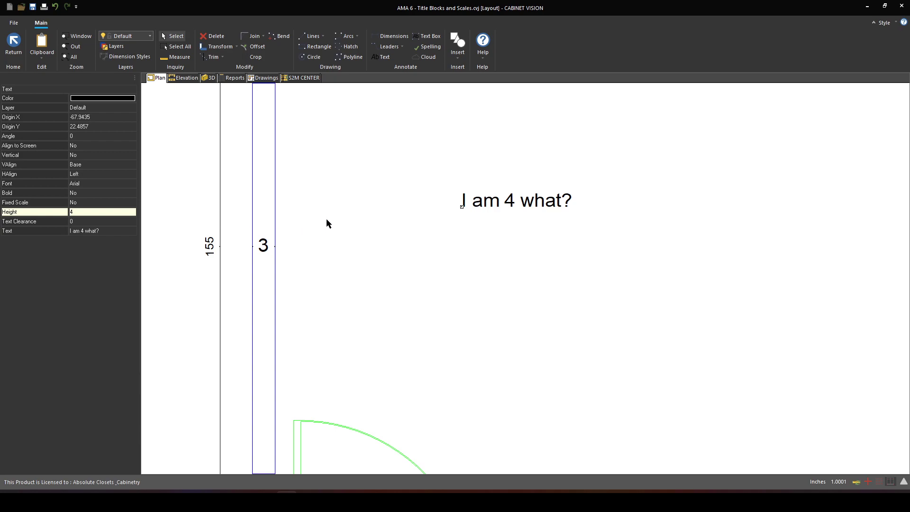
type("1")
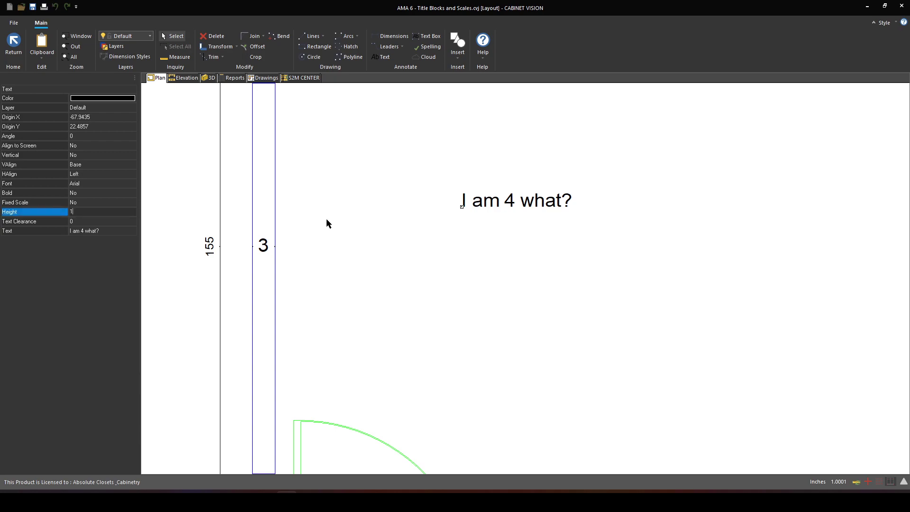
key("Return")
scroll(479, 176, "up", 1)
scroll(498, 190, "up", 2)
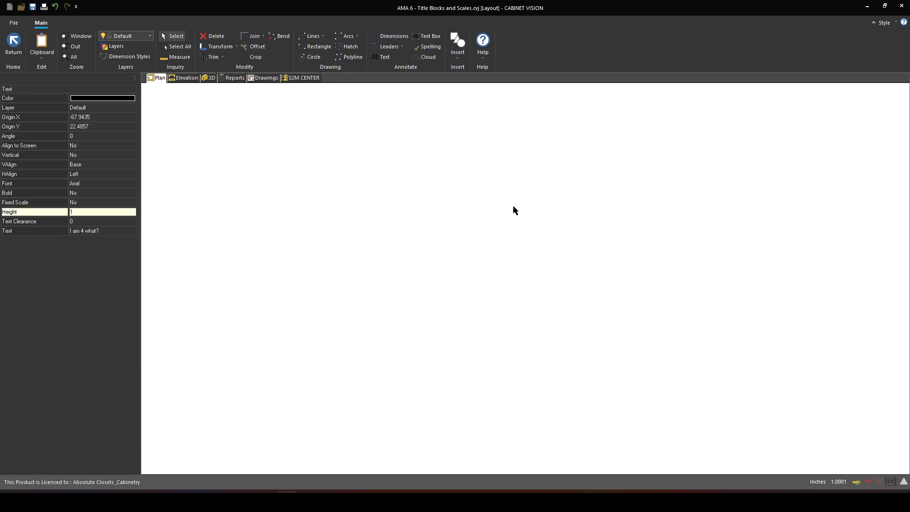
Copy the "I am 4 what?" text and paste the duplicate level with it, just to its right.
key("ctrl+c")
key("ctrl+v")
scroll(522, 233, "up", 2)
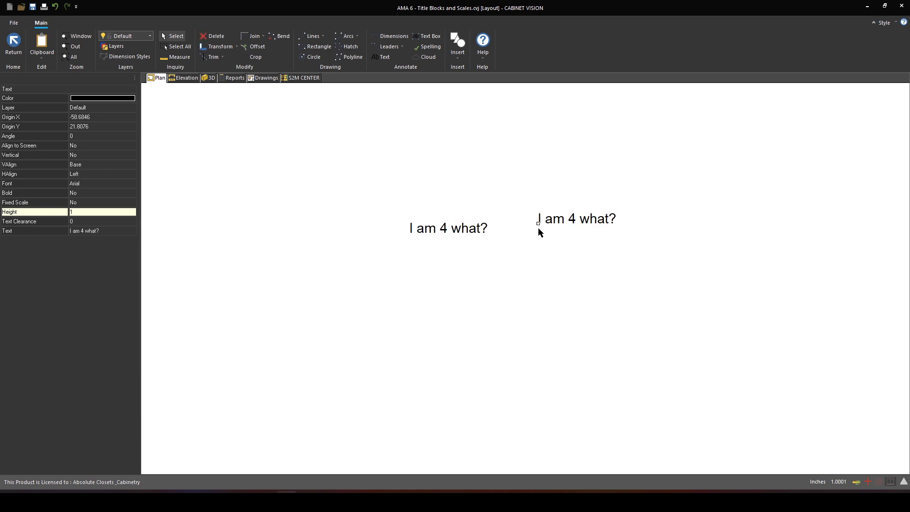
left_click(521, 234)
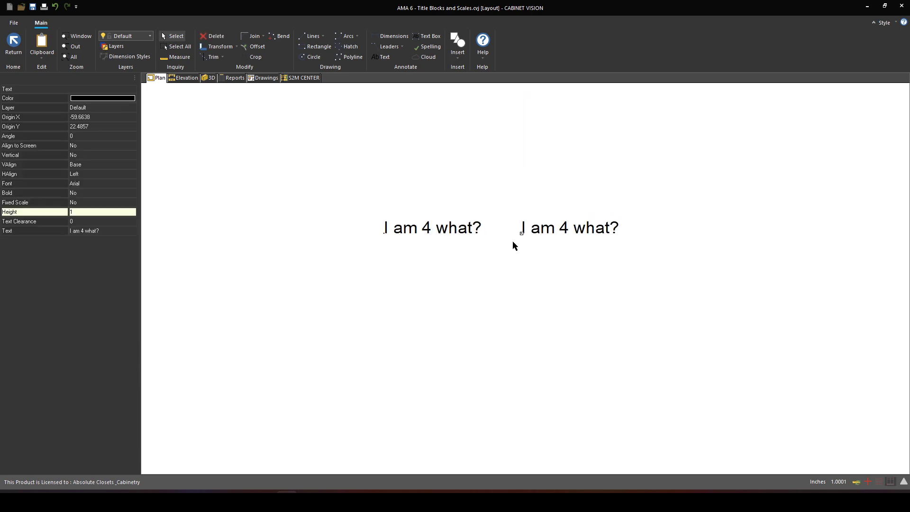
Set the duplicate text's height to 1.5 and compare its size with the original.
left_click(94, 215)
type("1.5")
key("Return")
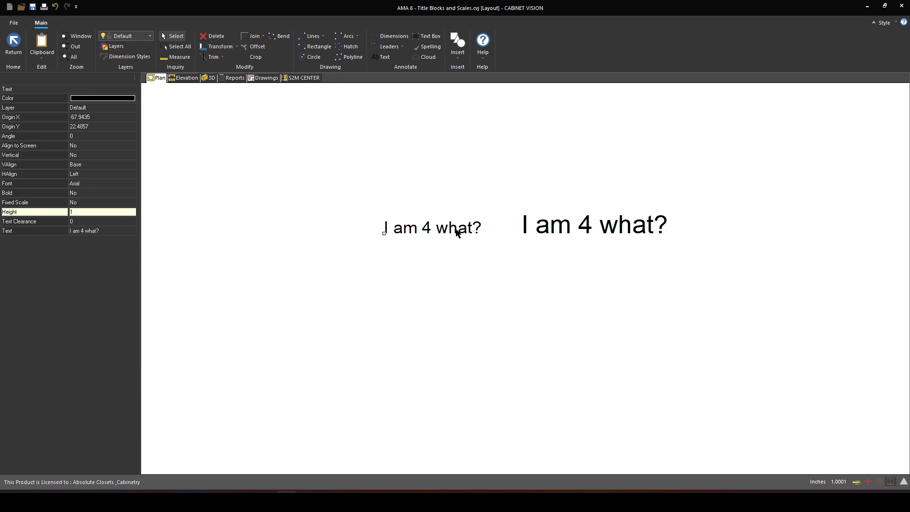
scroll(448, 230, "up", 1)
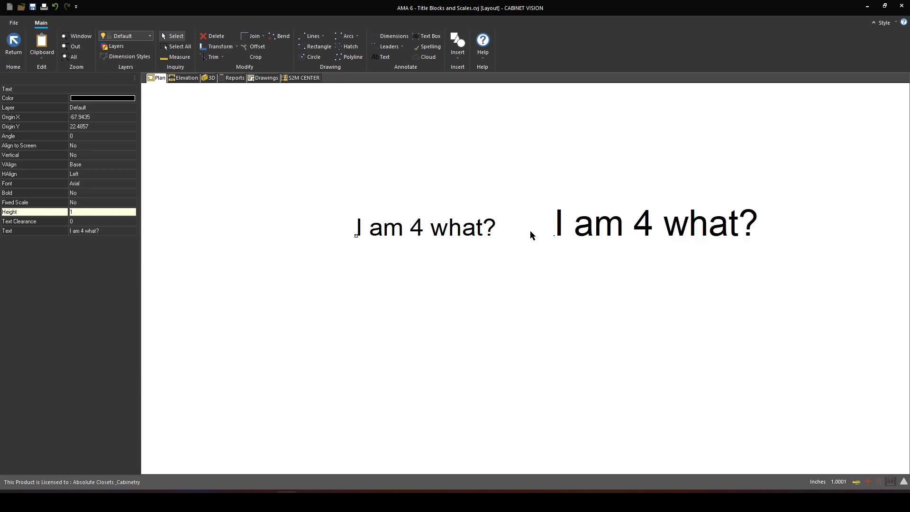
scroll(447, 273, "down", 1)
Delete both sample texts and leave CAD mode.
left_click_drag(352, 191, 732, 303)
key("Delete")
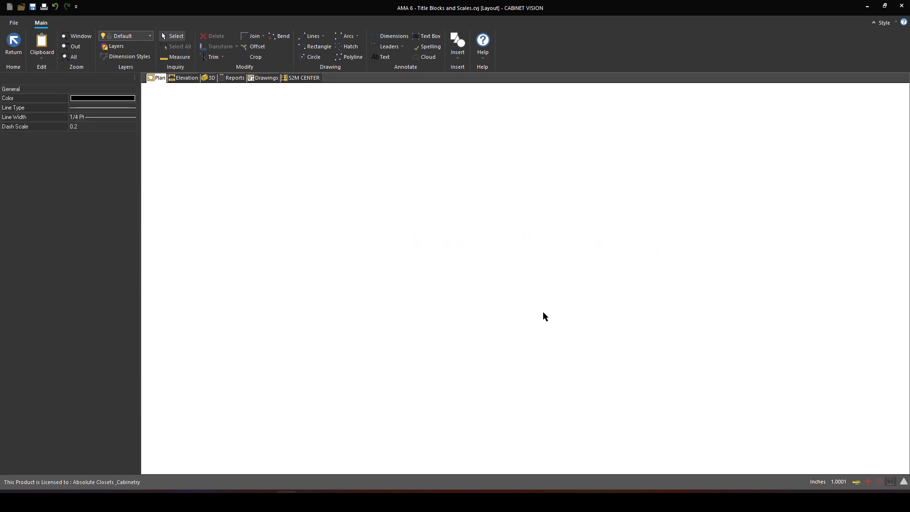
left_click(16, 50)
Show the front elevation of Wall 4 in Break Room 2.
left_click(189, 78)
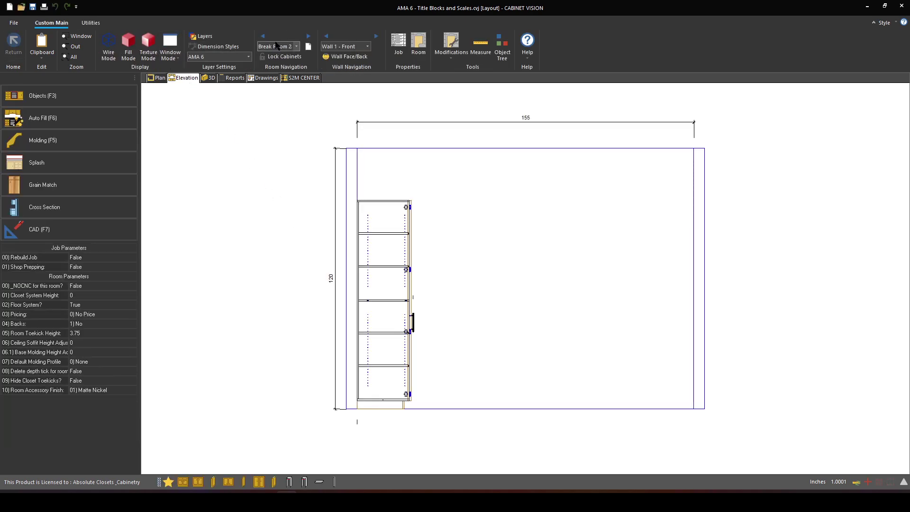
left_click(368, 46)
left_click(365, 57)
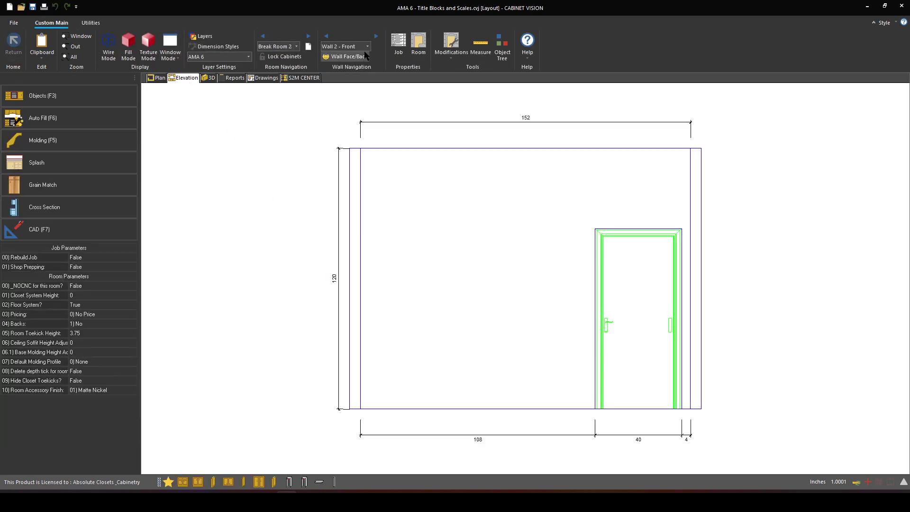
left_click(376, 37)
left_click(377, 39)
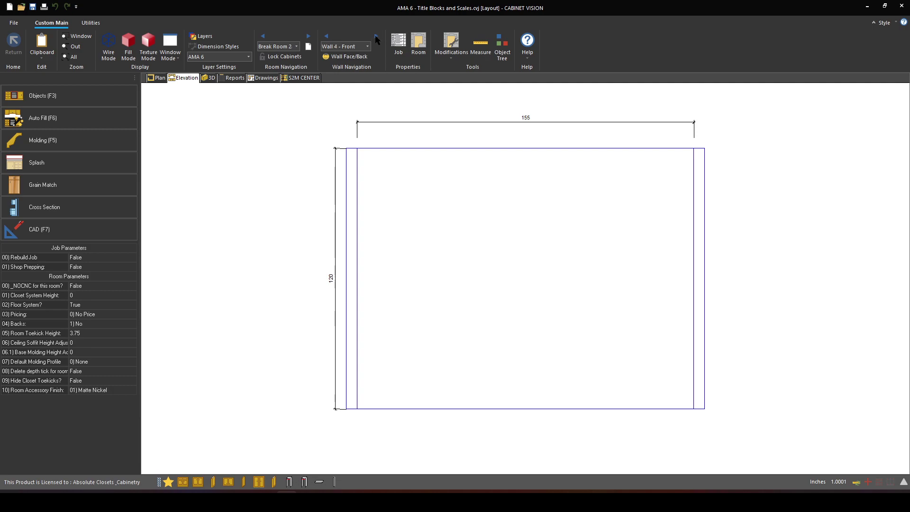
scroll(505, 452, "up", 1)
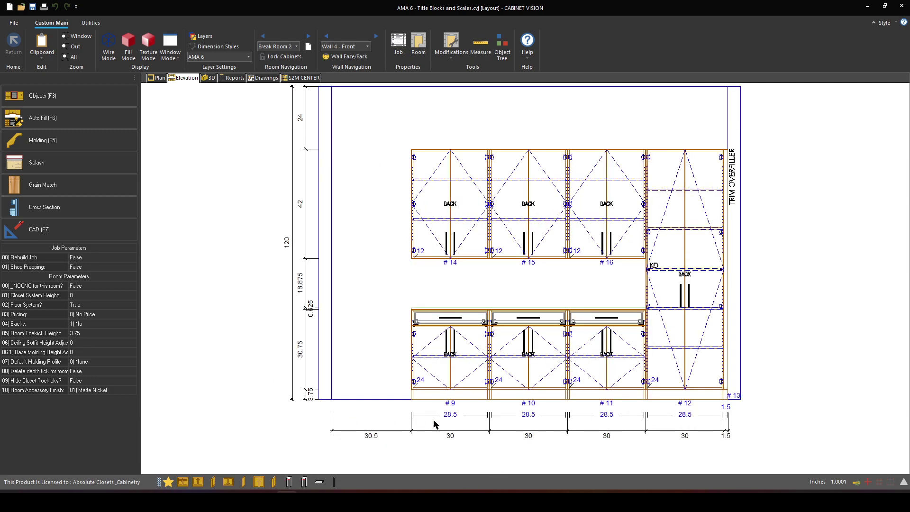
Open the dimension styles and compare the previews of AMA 6 Elev and AMA 6 Section.
left_click(232, 49)
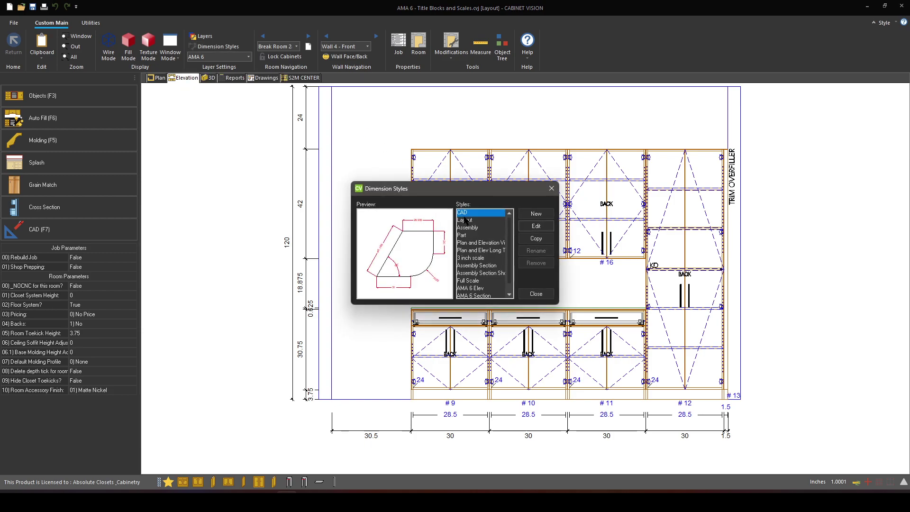
left_click(482, 296)
left_click(483, 280)
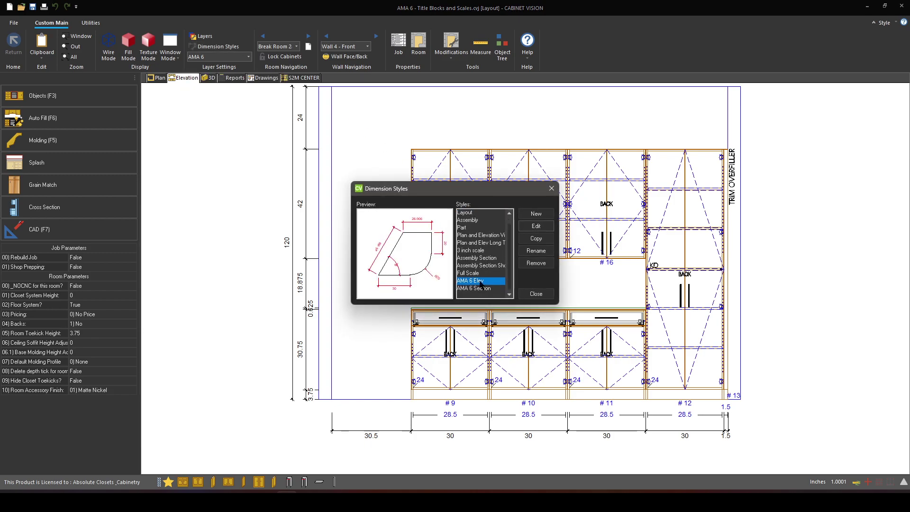
left_click(486, 287)
left_click(486, 281)
left_click(487, 288)
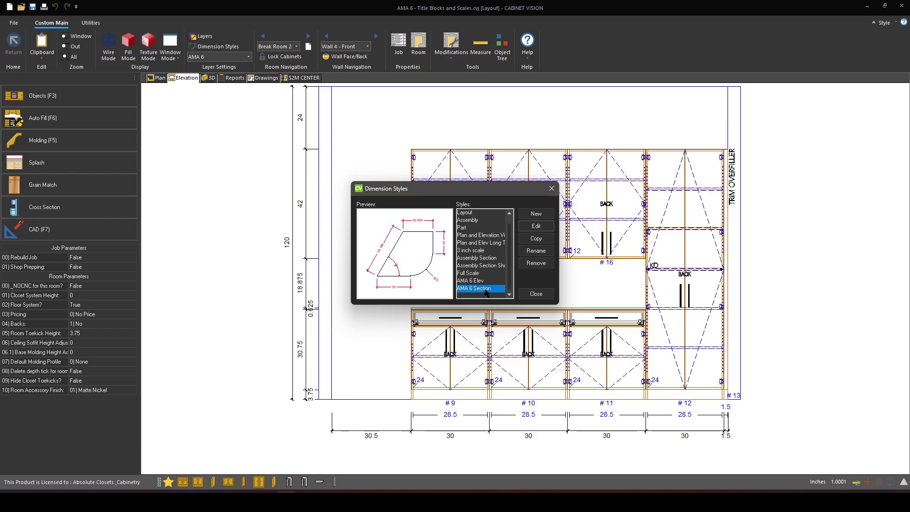
left_click(481, 282)
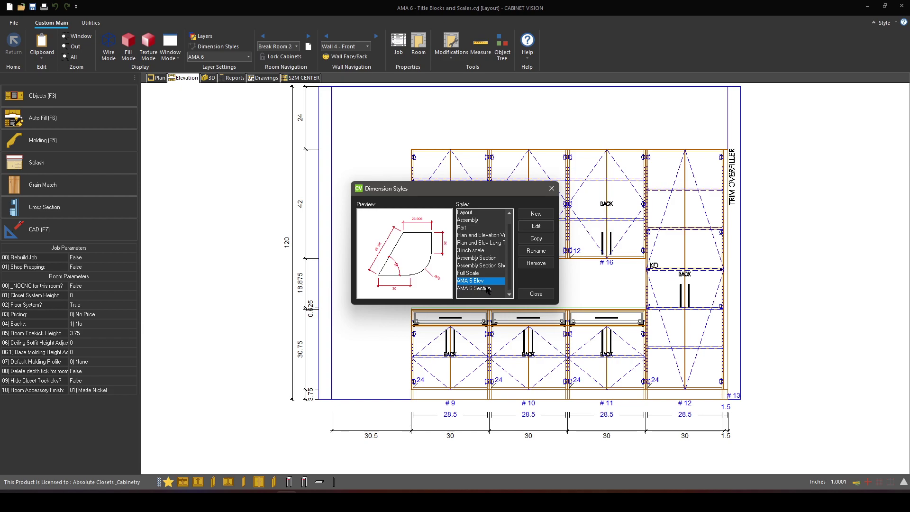
Open the AMA 6 Elev dimension style for editing and inspect its text height.
left_click(536, 227)
scroll(503, 262, "down", 3)
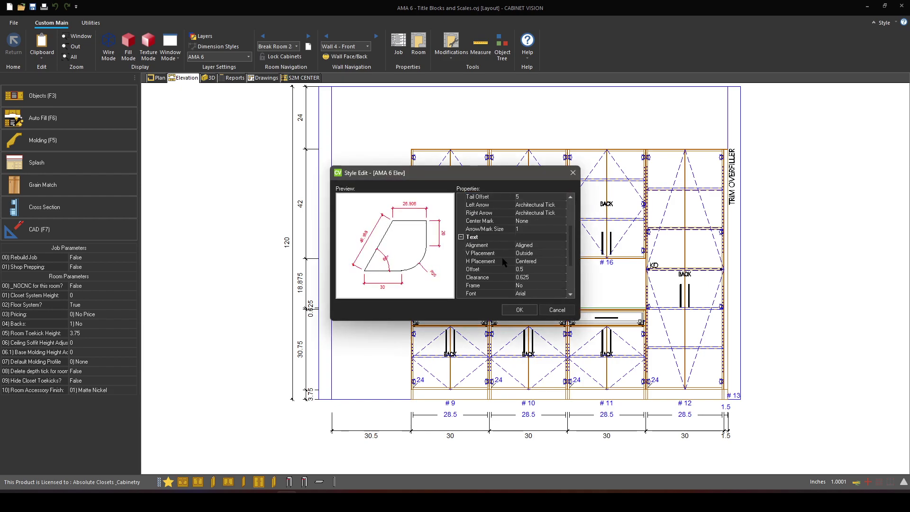
left_click(495, 287)
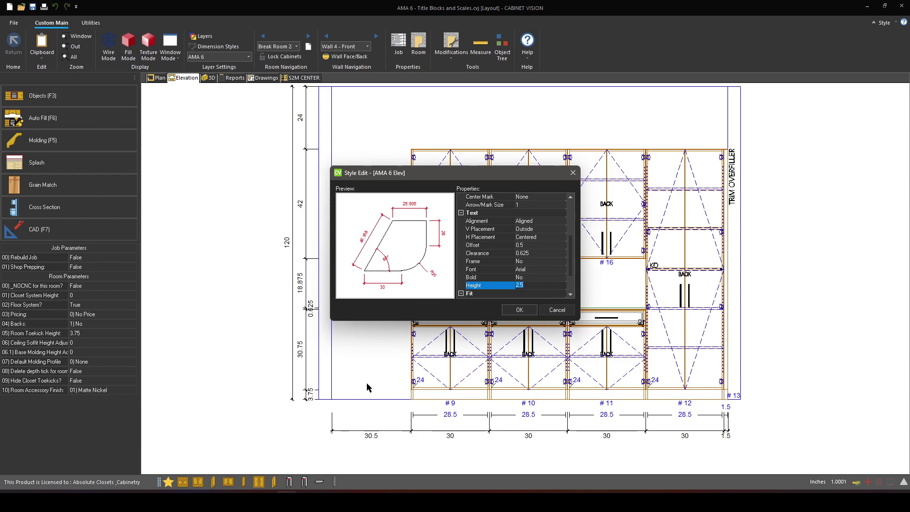
Switch to Calculator to divide 2.5 by 1.5, and leave the AMA 6 Elev style without saving changes.
mouse_move(162, 502)
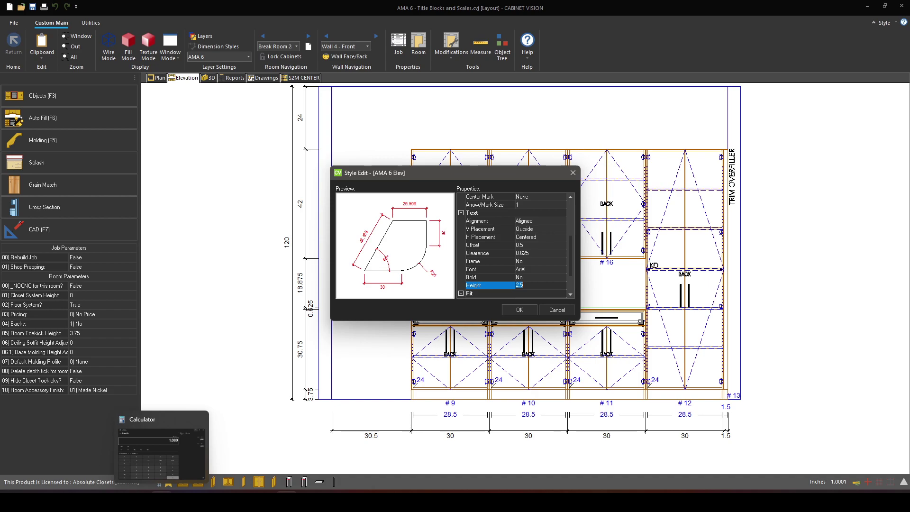
left_click(161, 502)
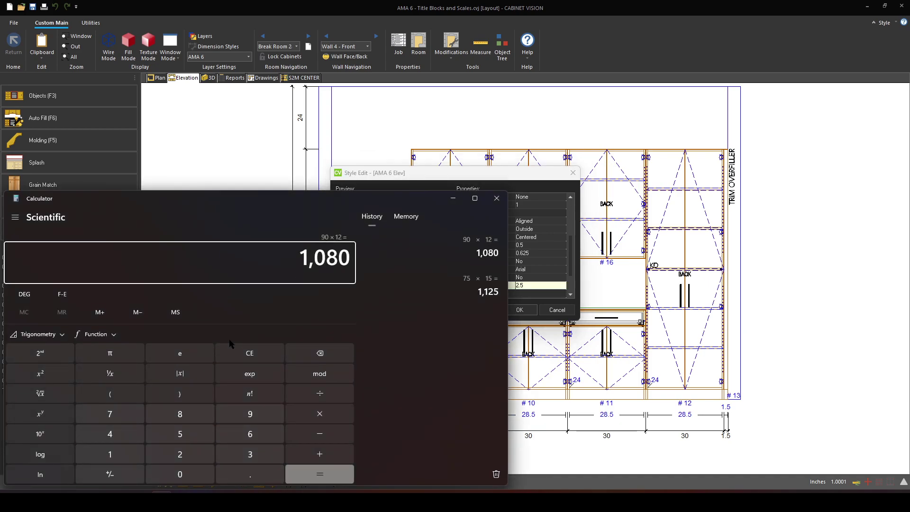
type("2.5")
type("/1")
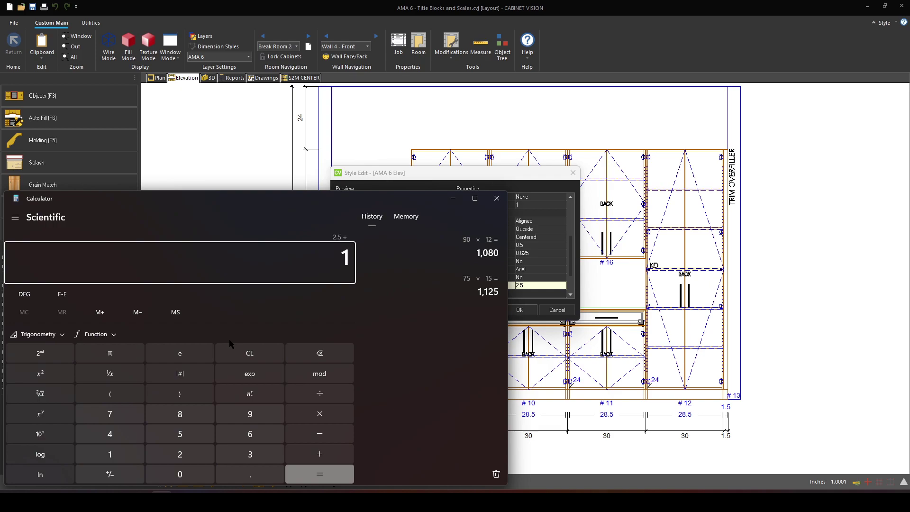
type(".5")
key("Return")
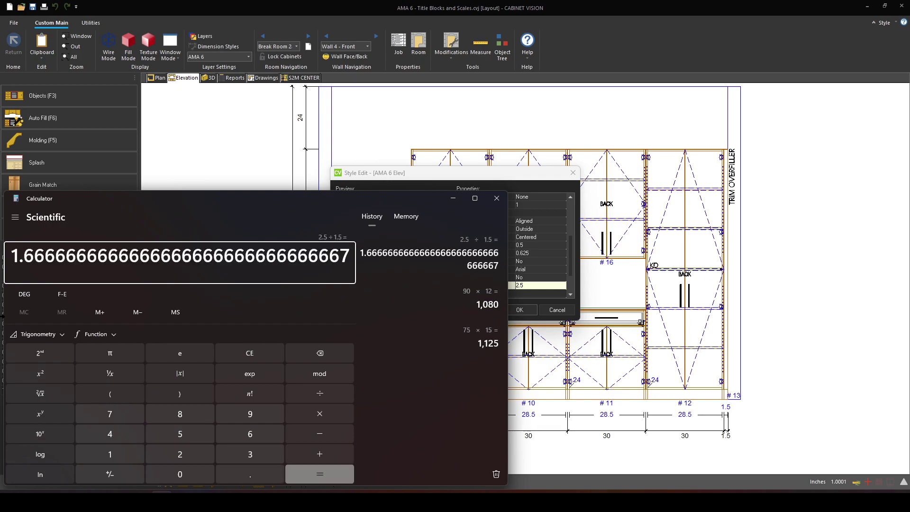
left_click(404, 176)
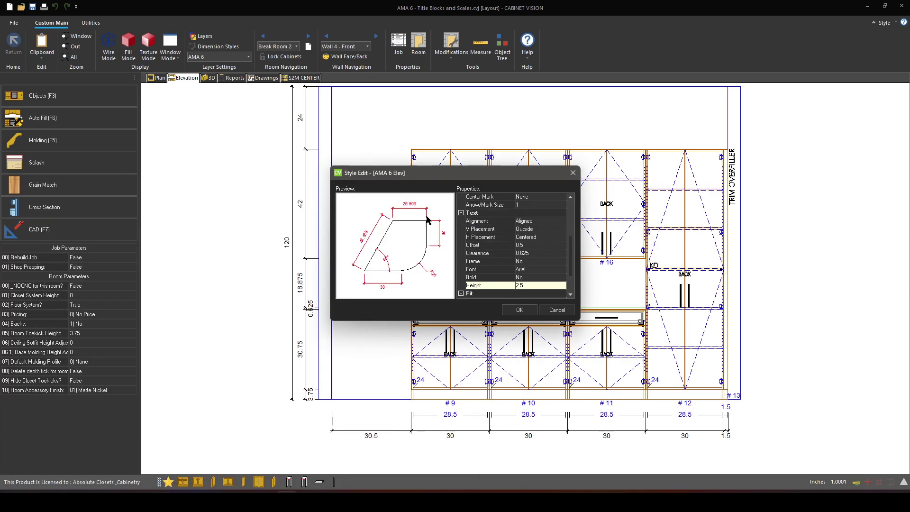
left_click(564, 312)
Inspect the text height of the AMA 6 Section dimension style and close the dimension styles without changes.
left_click(480, 289)
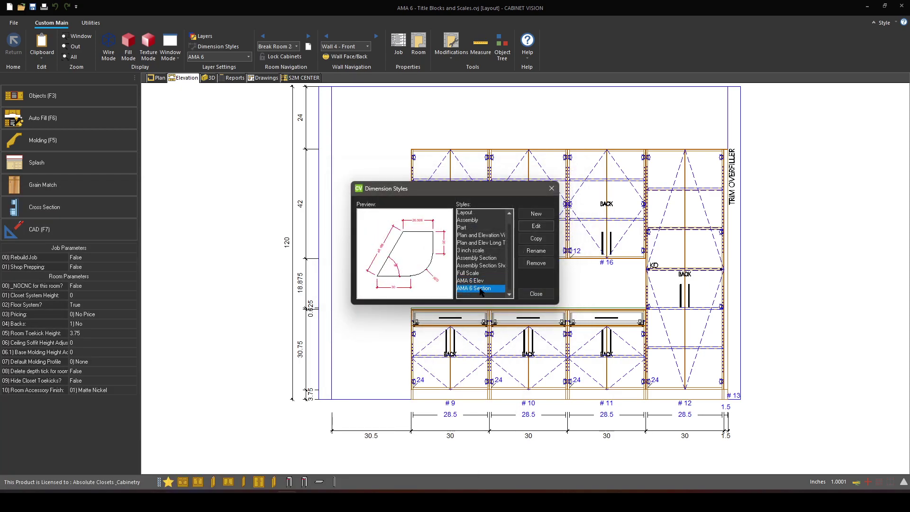
left_click(536, 227)
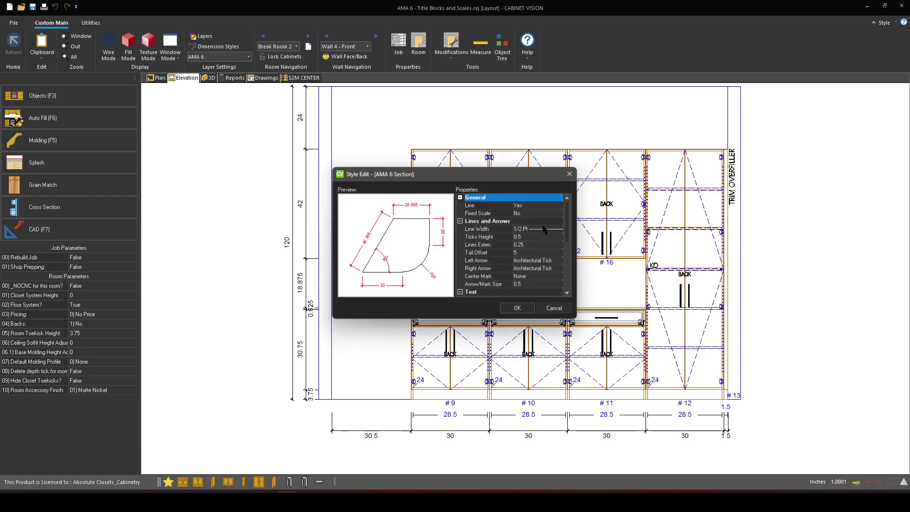
scroll(521, 269, "down", 5)
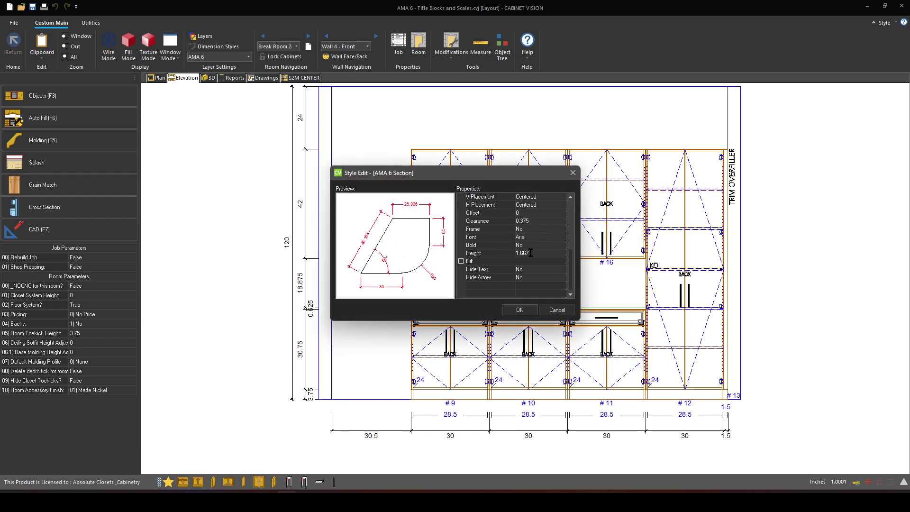
left_click(531, 253)
left_click(561, 311)
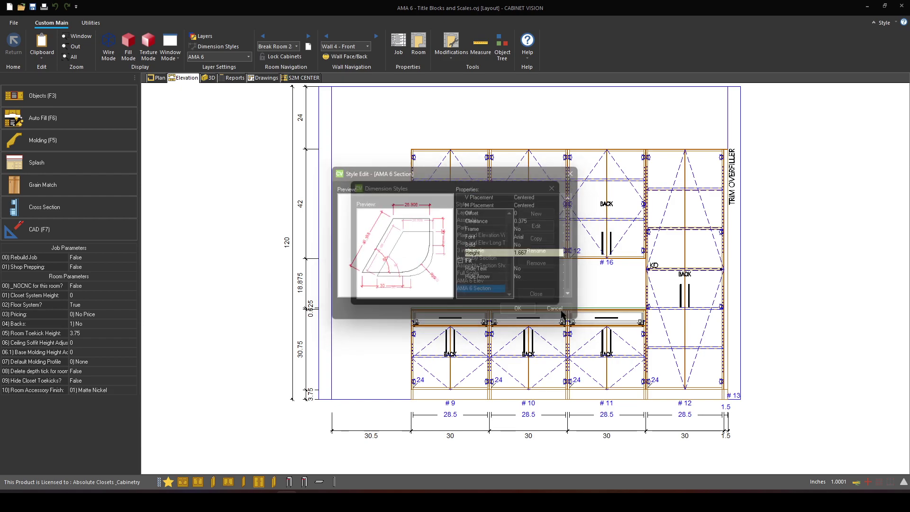
left_click(536, 294)
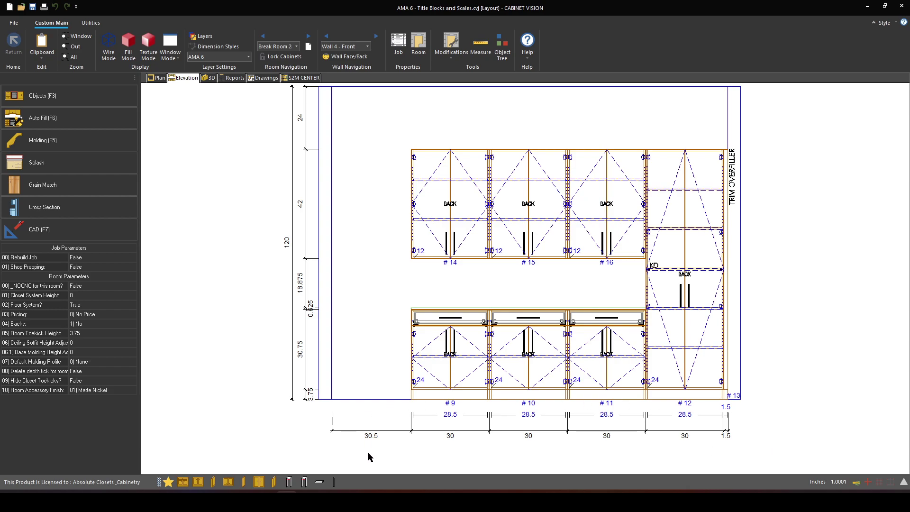
Send the Wall 4 front elevation to the drawings as a static scene.
right_click(199, 359)
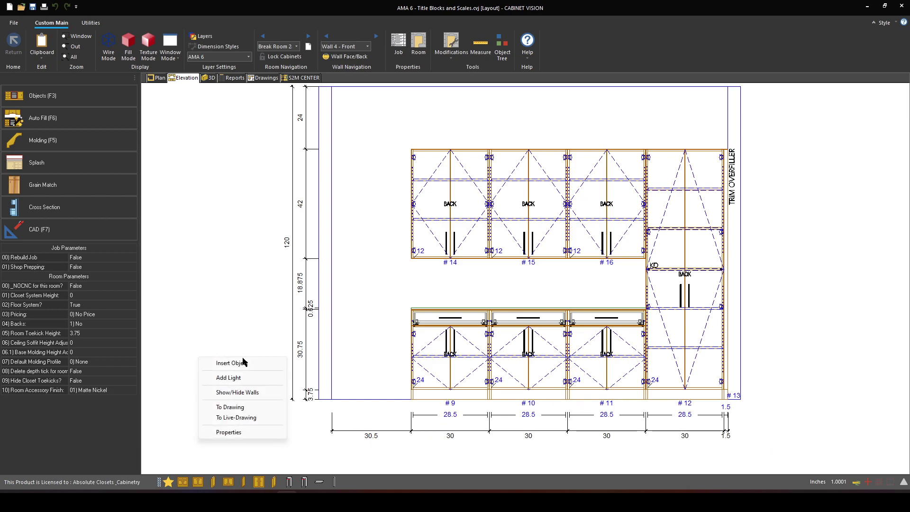
left_click(243, 407)
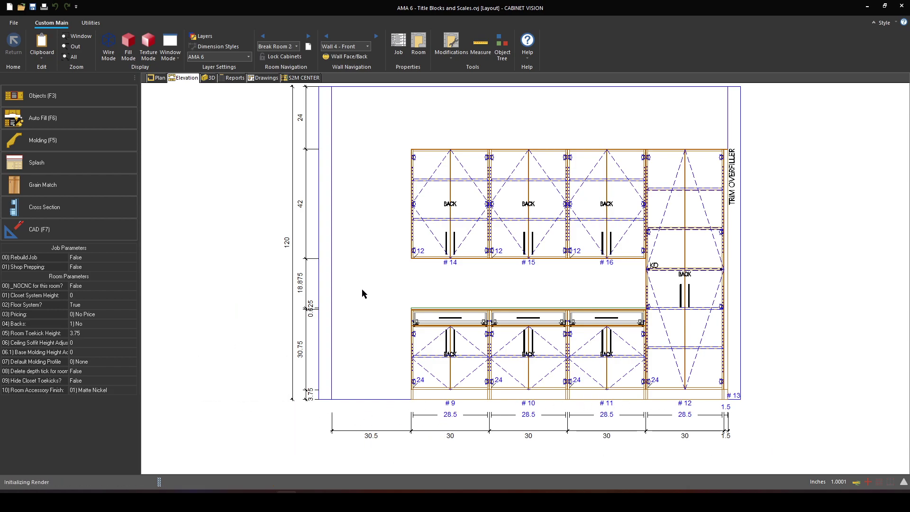
Open base cabinet #9 in its end view, delete the stray dimension beside it and leave CAD mode.
left_click(466, 346)
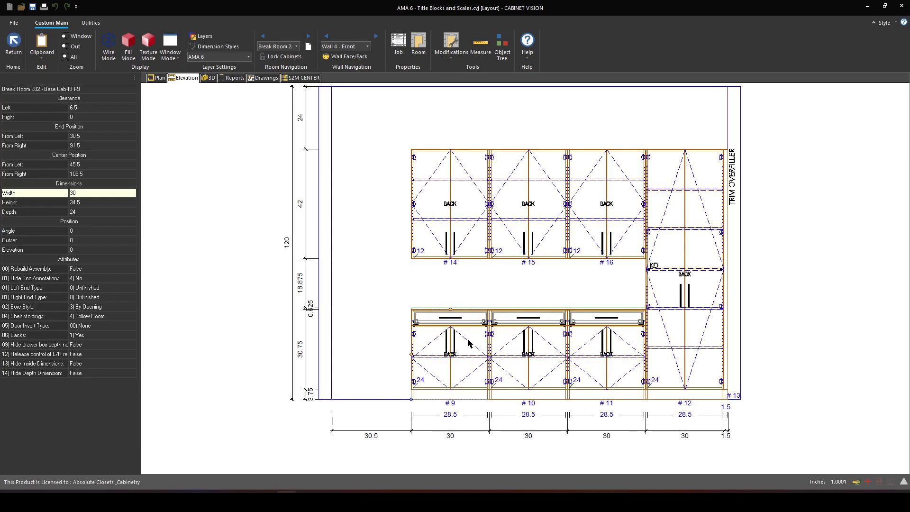
double_click(468, 343)
left_click(283, 274)
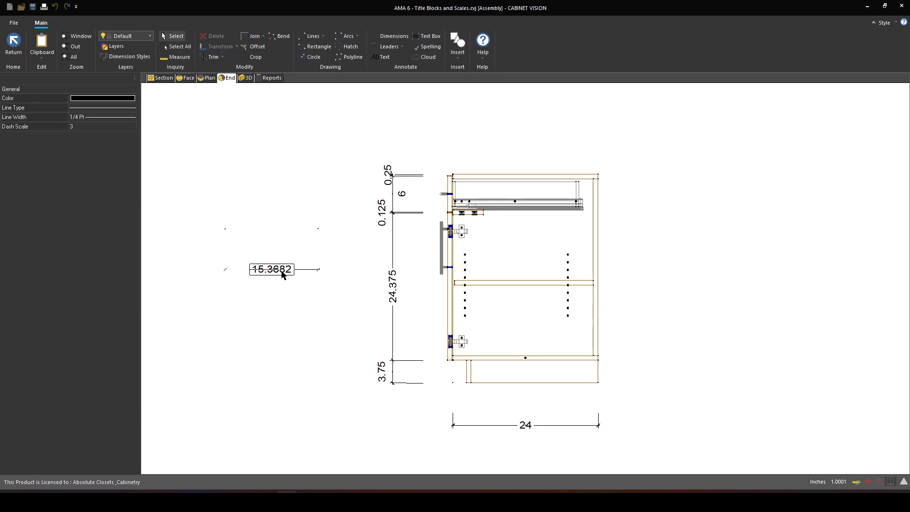
key("Delete")
left_click(14, 45)
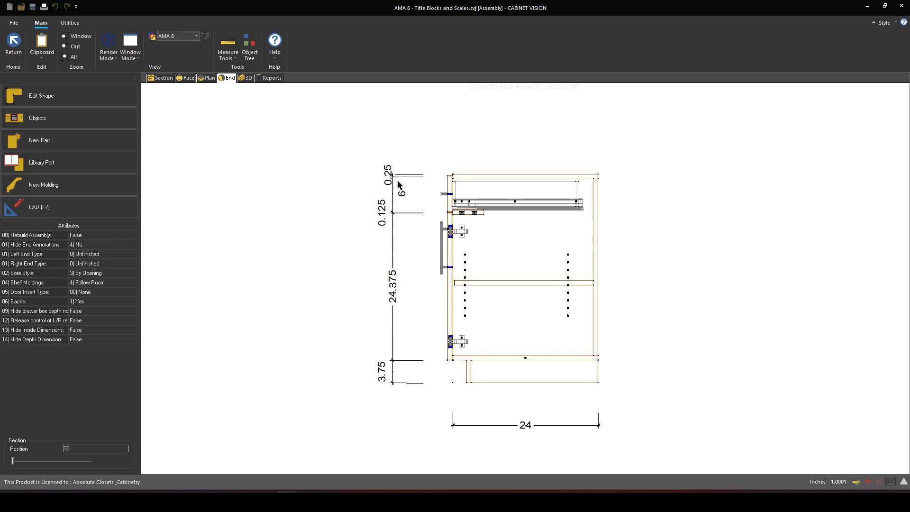
Check which dimension style the cabinet's end view uses and inspect the text height of AMA 6 Section, without changing anything.
right_click(319, 228)
left_click(327, 304)
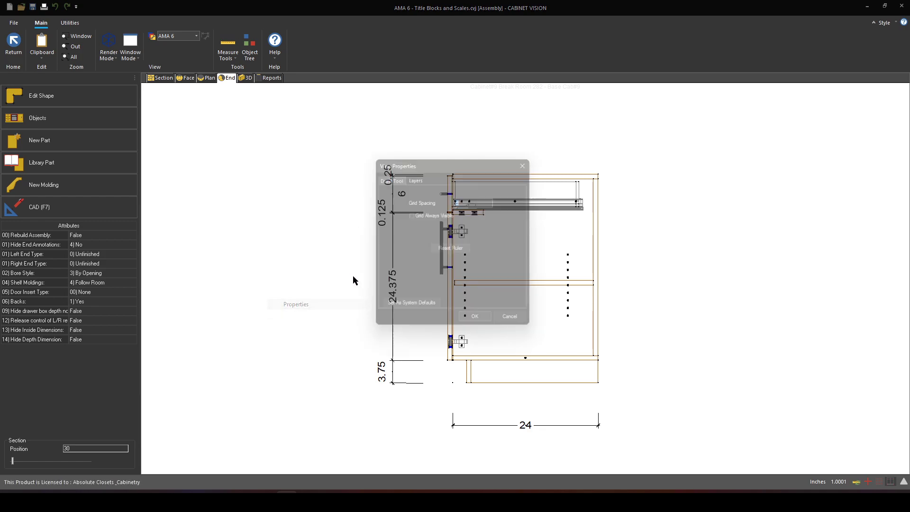
left_click(415, 175)
scroll(471, 285, "down", 1)
double_click(465, 285)
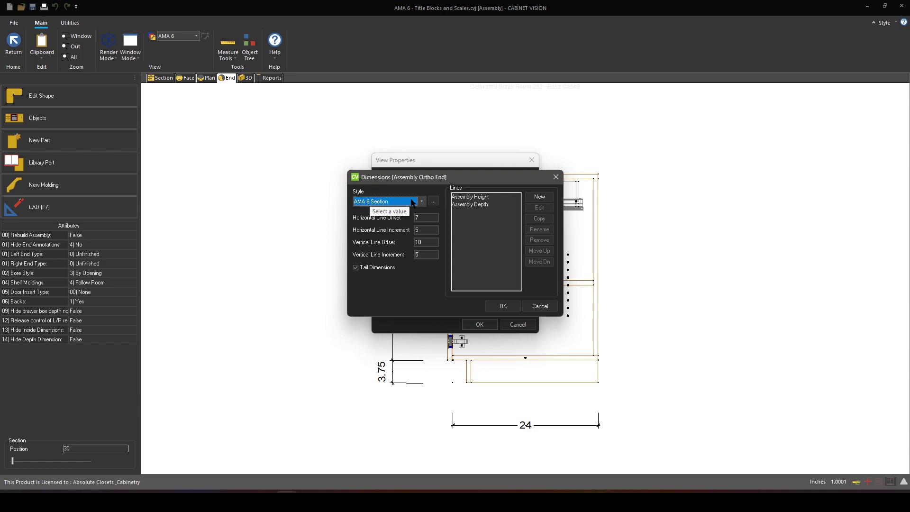
left_click(436, 203)
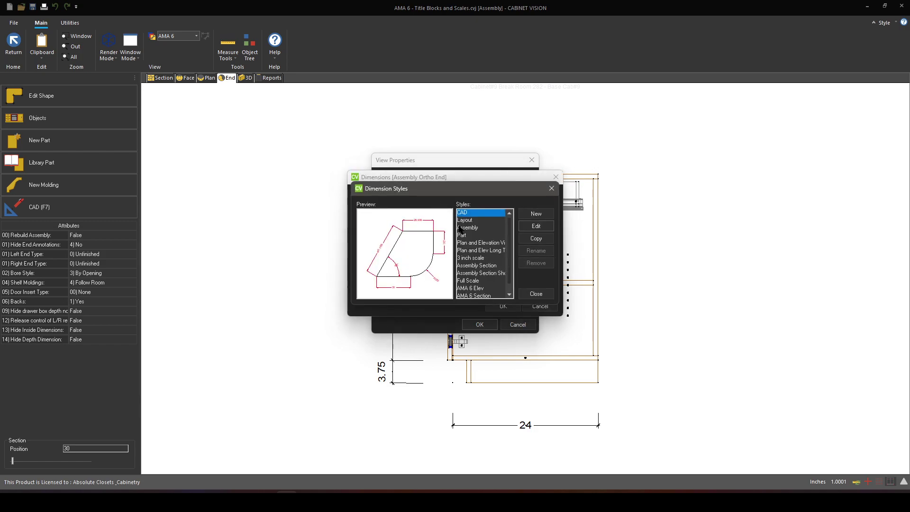
left_click(536, 226)
scroll(510, 252, "down", 5)
scroll(512, 267, "down", 4)
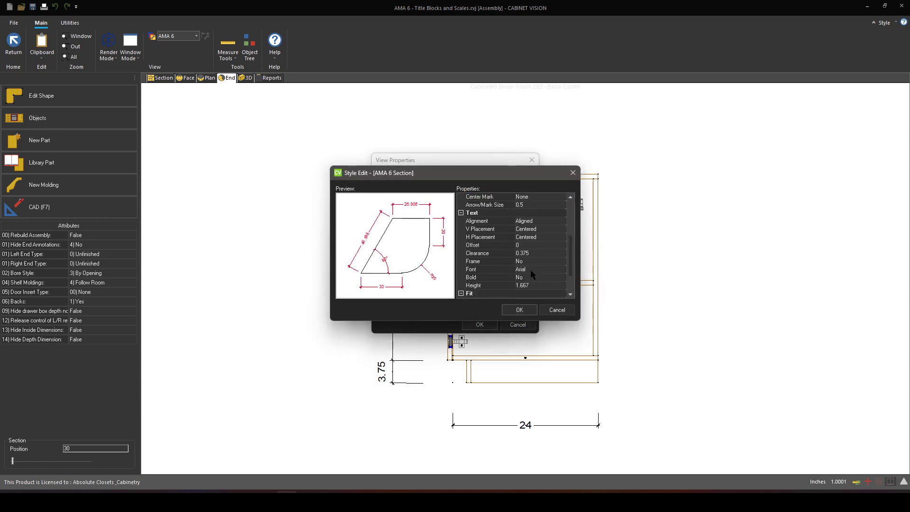
left_click(531, 255)
left_click(556, 310)
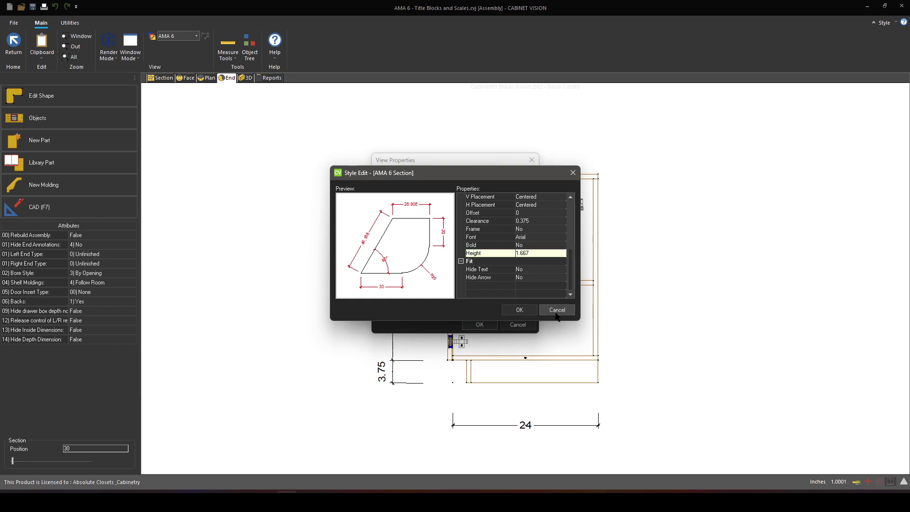
left_click(537, 293)
left_click(542, 306)
left_click(524, 325)
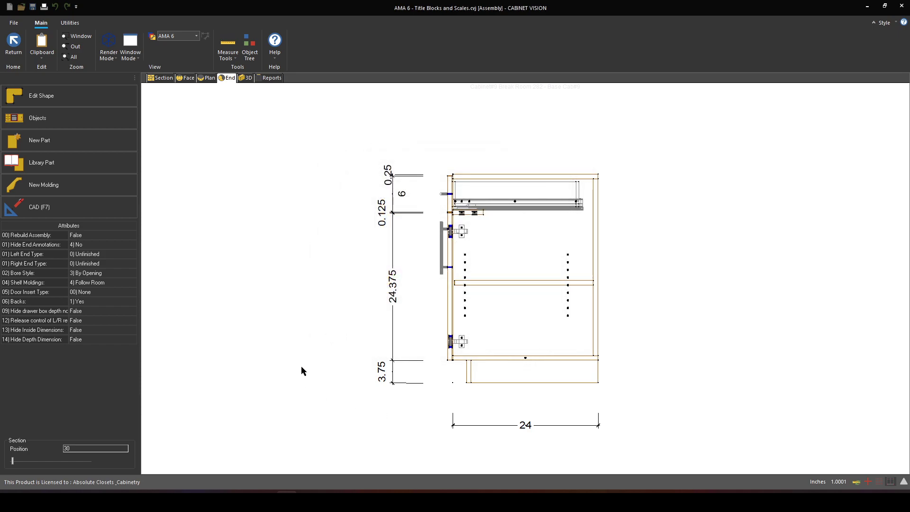
Set the end view's section position to 24, send the view to the drawings and return to the room layout.
left_click(41, 462)
right_click(300, 289)
left_click(307, 322)
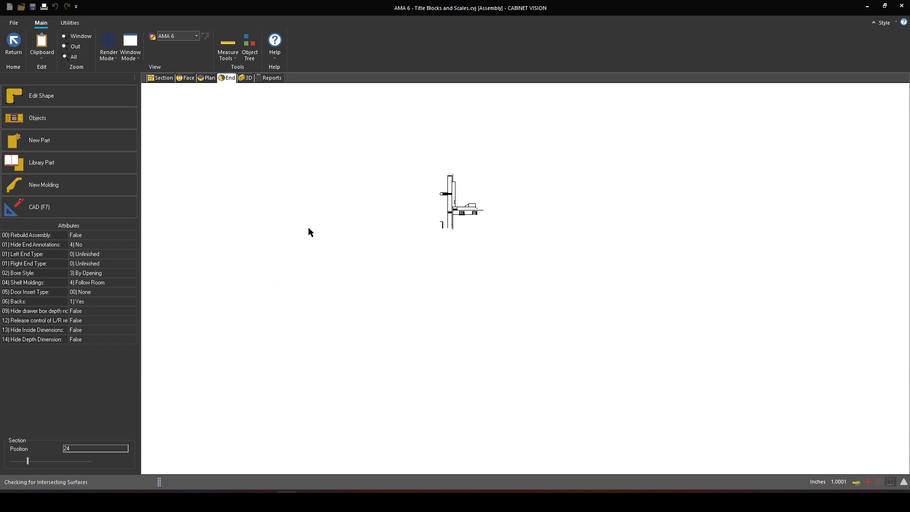
left_click(13, 42)
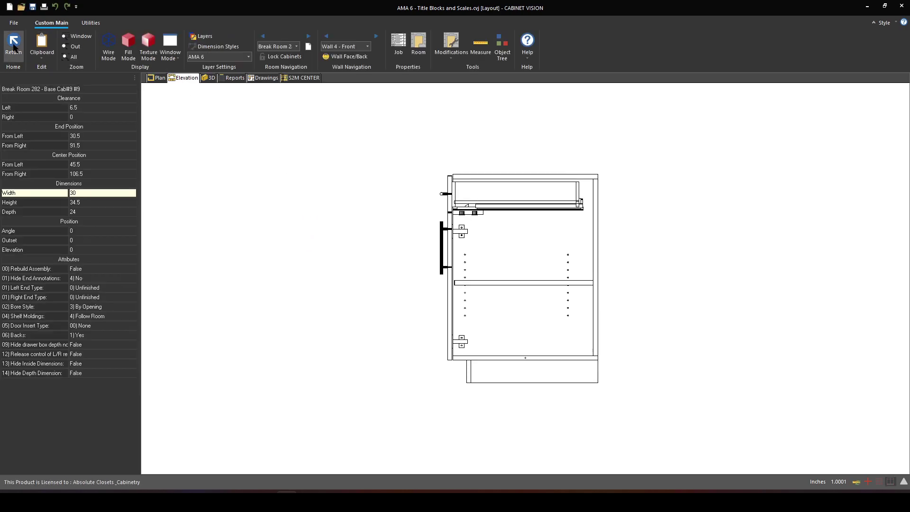
Place the new static Break Room 2 Elev 4 scene on Sheet 1 beside the plan and scale it down.
left_click(260, 80)
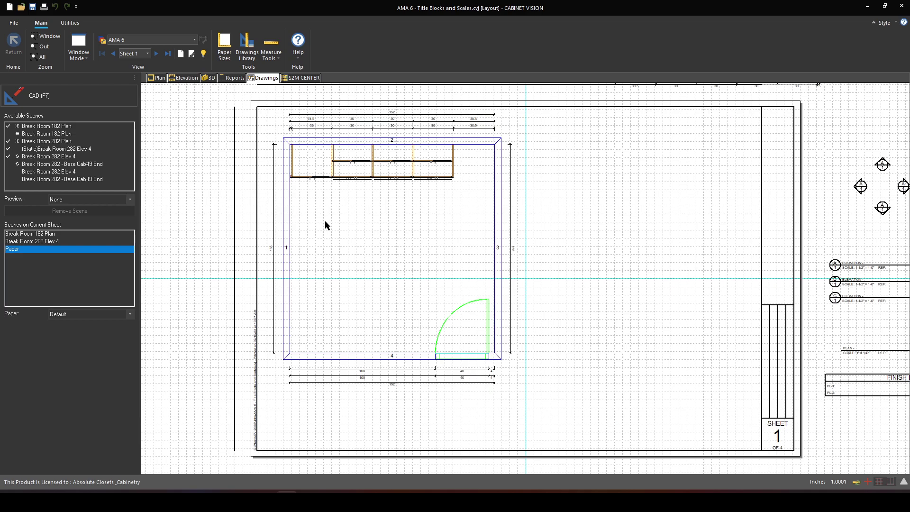
left_click(56, 171)
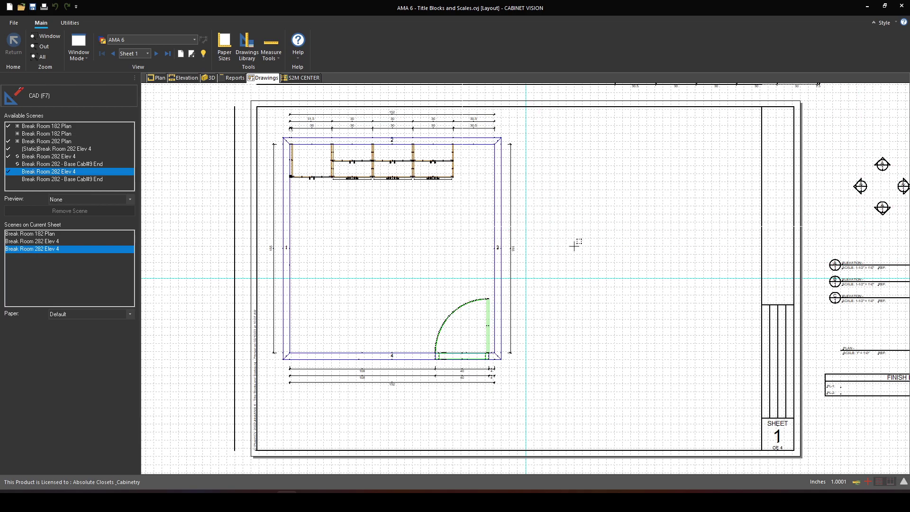
left_click(596, 202)
left_click(582, 250)
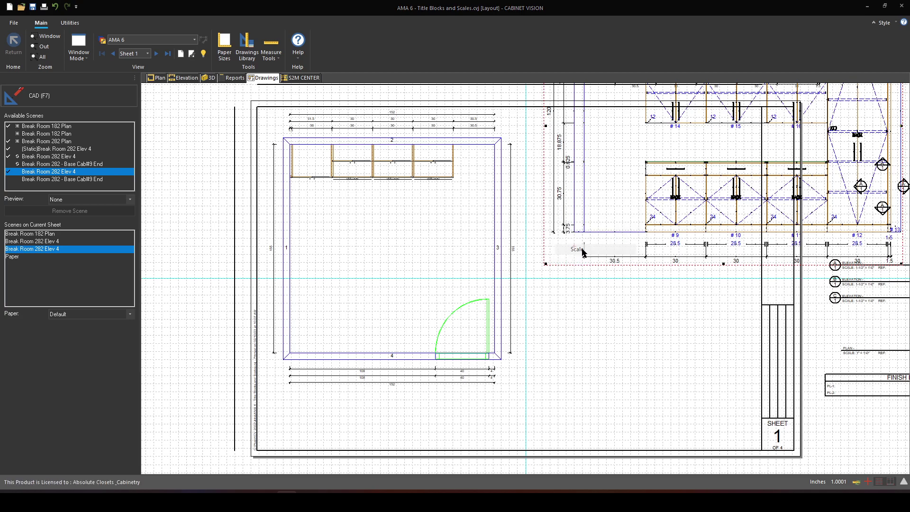
left_click(420, 243)
left_click(479, 302)
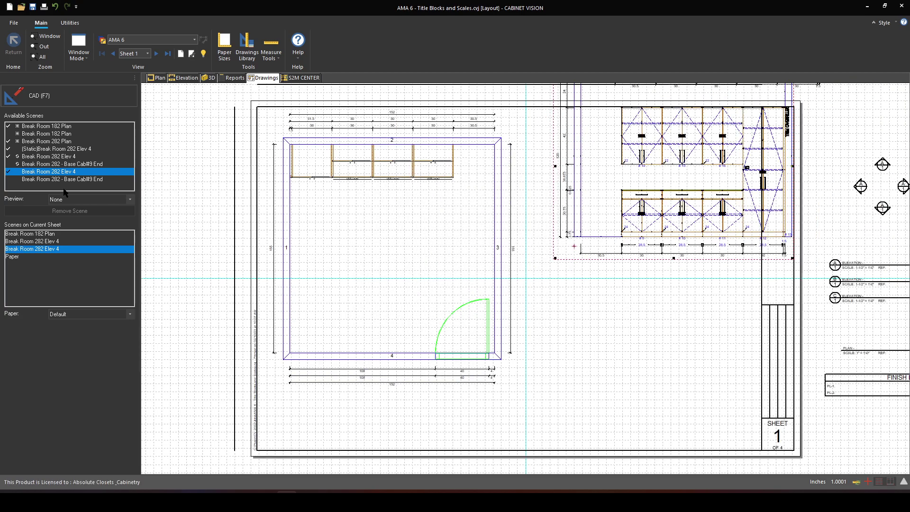
Place the new static Base Cab#9 End scene on Sheet 1 below the elevation and set its scale.
left_click(61, 179)
left_click(635, 363)
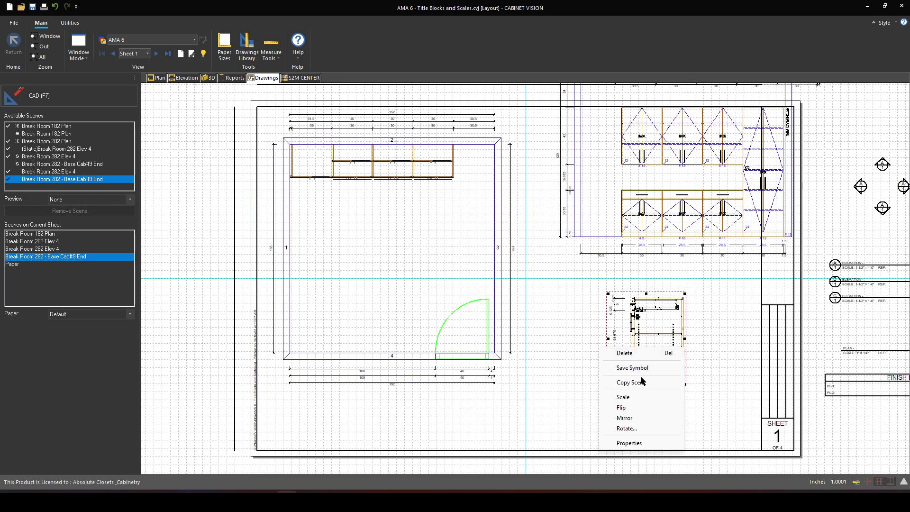
left_click(623, 397)
left_click(421, 254)
left_click(480, 303)
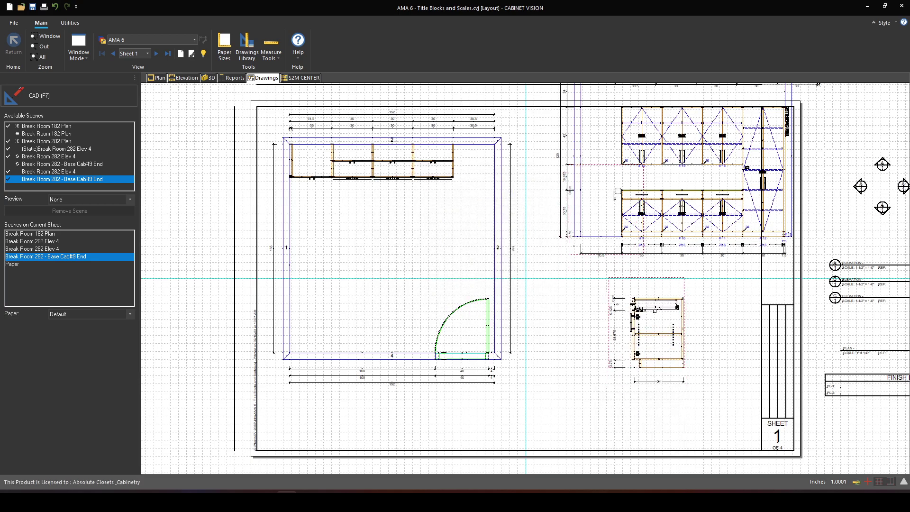
Move the Base Cab#9 End scene over the Wall 4 elevation and compare their dimension text sizes up close.
left_click_drag(657, 345, 616, 215)
left_click(614, 264)
scroll(609, 228, "up", 5)
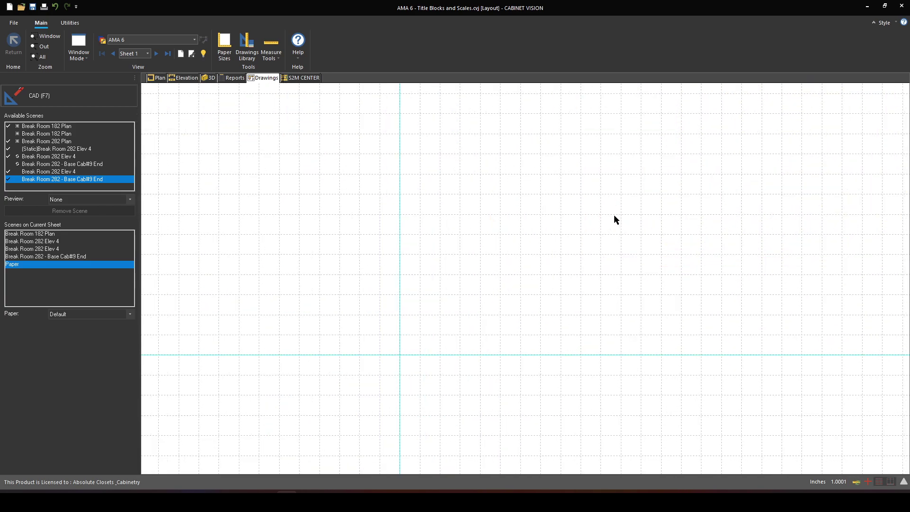
left_click(72, 256)
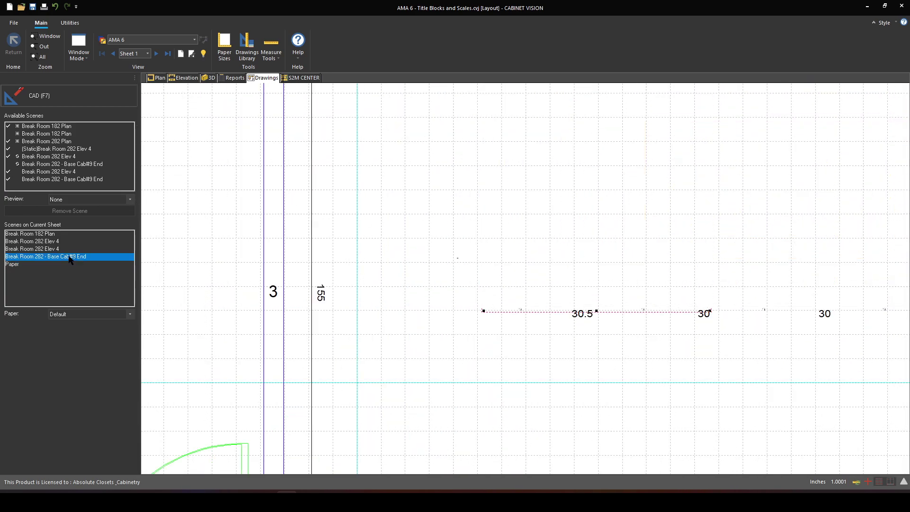
mouse_move(550, 263)
left_mouse_down()
mouse_move(607, 259)
mouse_move(550, 262)
left_mouse_up()
scroll(605, 317, "up", 4)
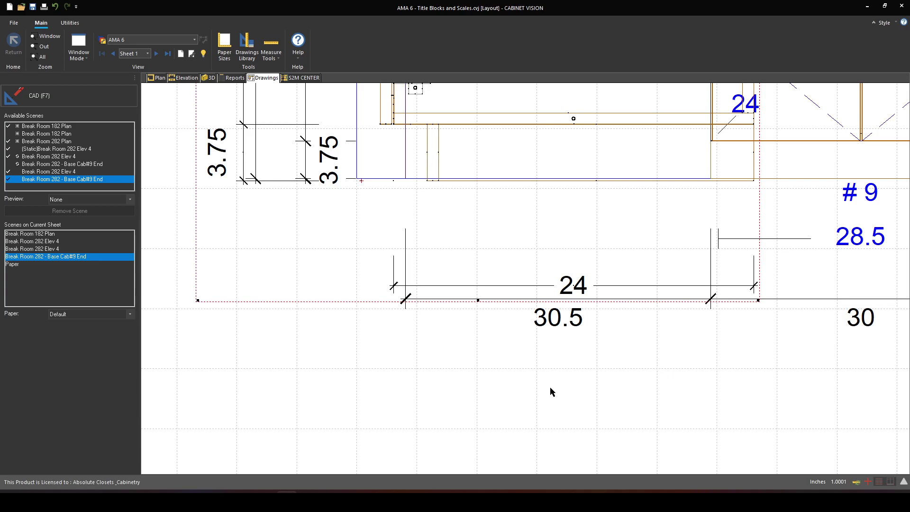
Delete the overlapping Base Cab#9 End and static Elev 4 scenes from Sheet 1.
key("Delete")
key("Delete")
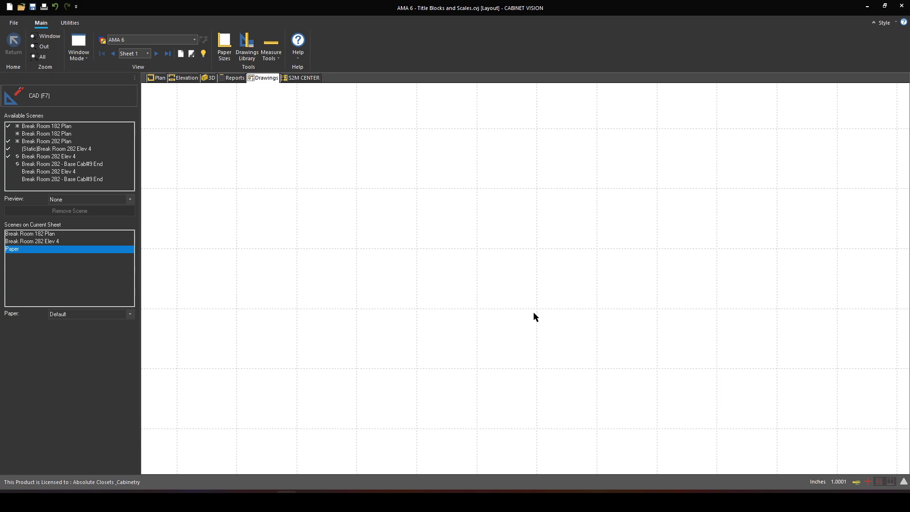
Return to the Wall 4 elevation and close the AMA 6 - Title Blocks and Scales job.
left_click(186, 78)
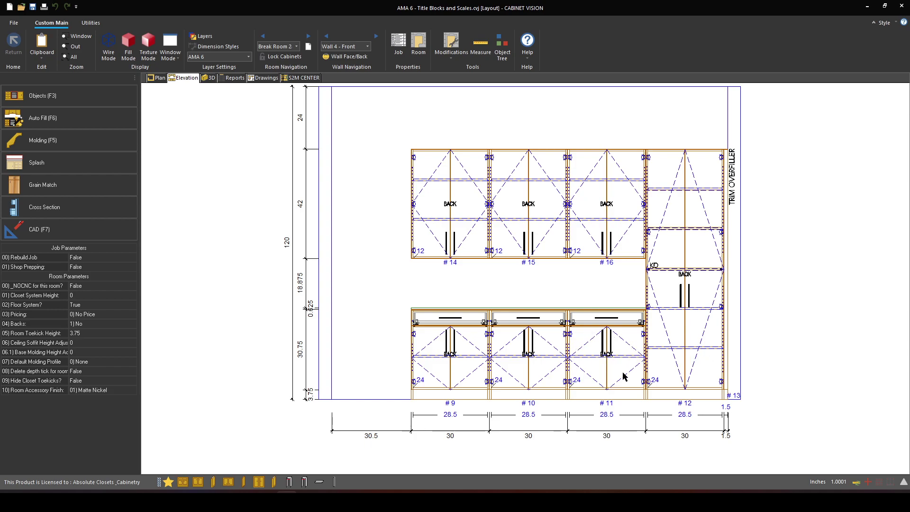
mouse_move(614, 374)
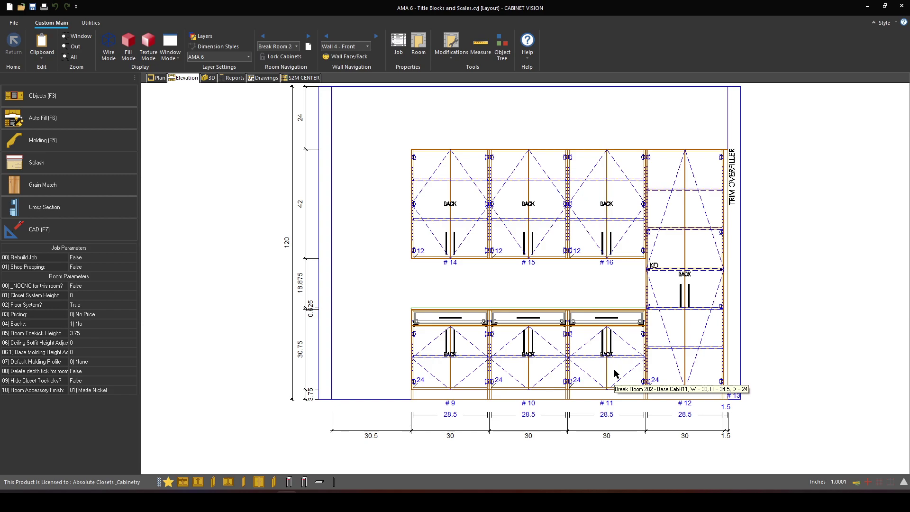
left_click(17, 27)
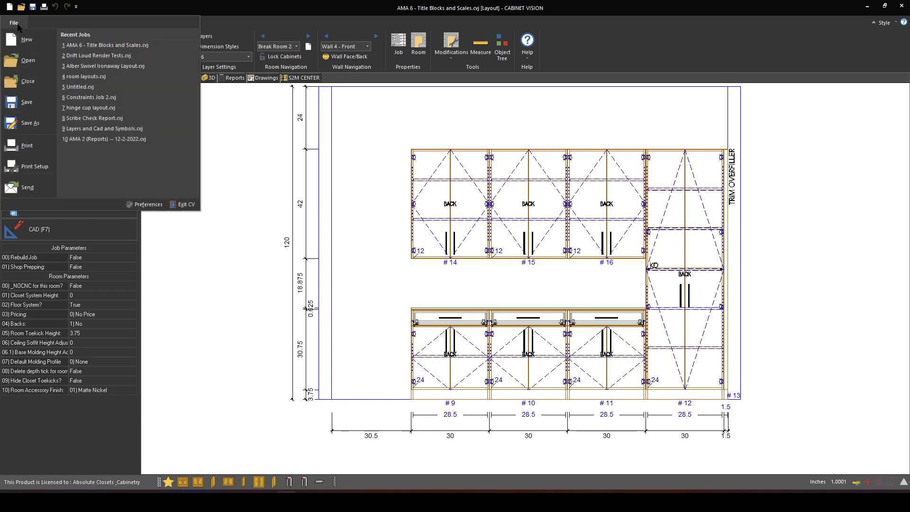
left_click(30, 27)
left_click(14, 23)
left_click(14, 78)
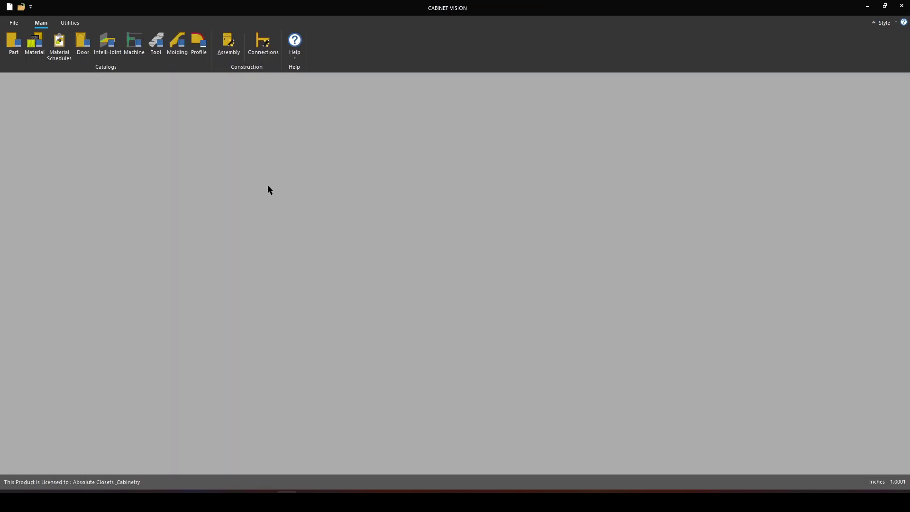
Open the system parameters and examine the room note parameters from AWI Spec to Hinge Plates.
left_click(69, 22)
left_click(81, 46)
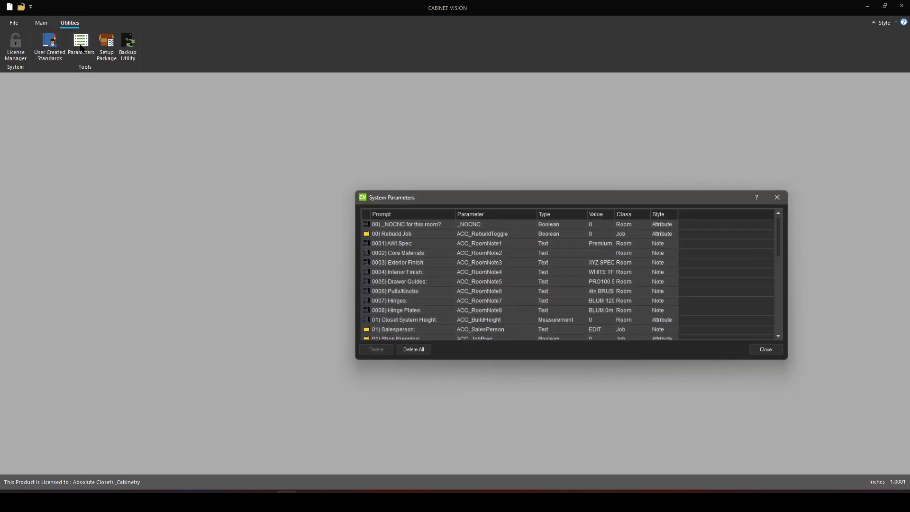
scroll(414, 255, "down", 1)
scroll(413, 256, "up", 1)
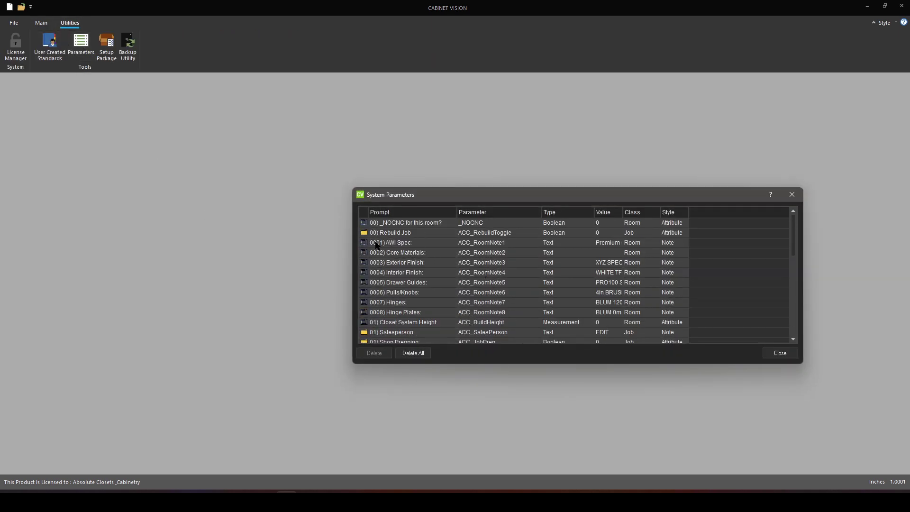
left_click(369, 245)
left_click(365, 313)
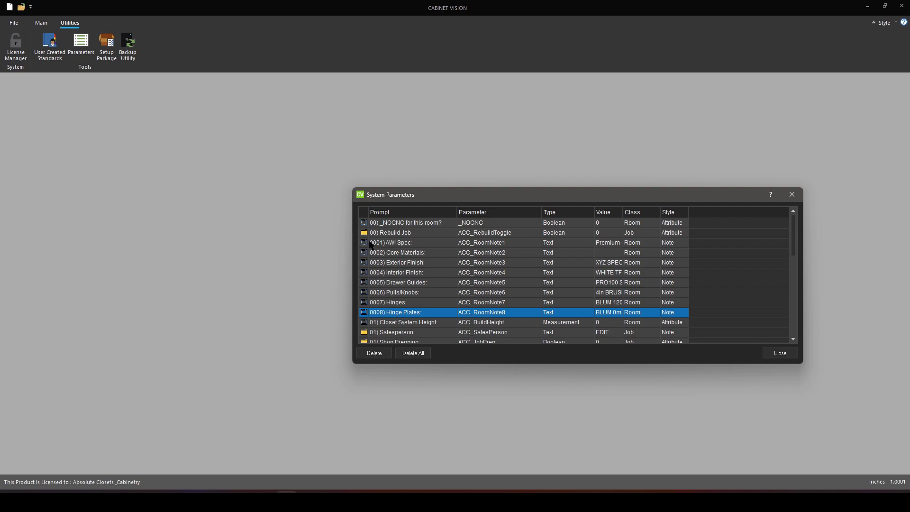
left_click(364, 245)
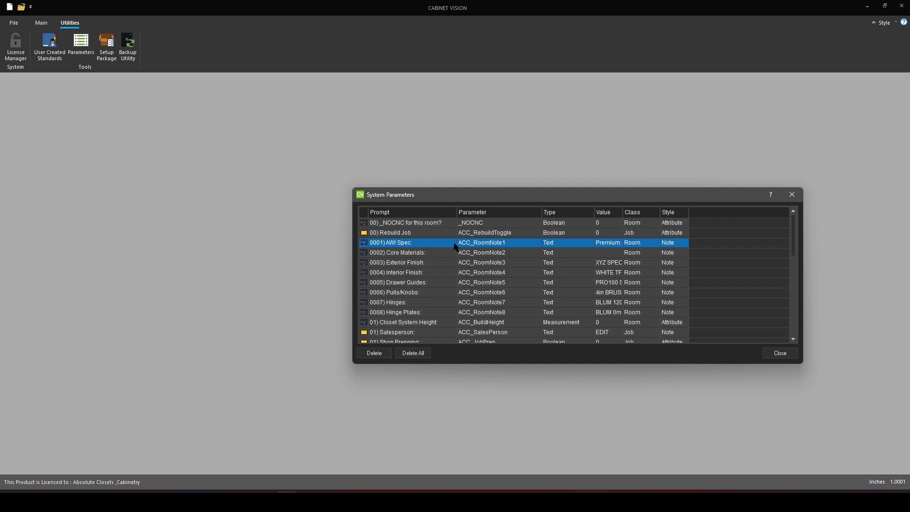
Widen the Value column of the system parameters and open the Core Materials prompt and value for editing.
left_click_drag(622, 211, 714, 211)
double_click(392, 252)
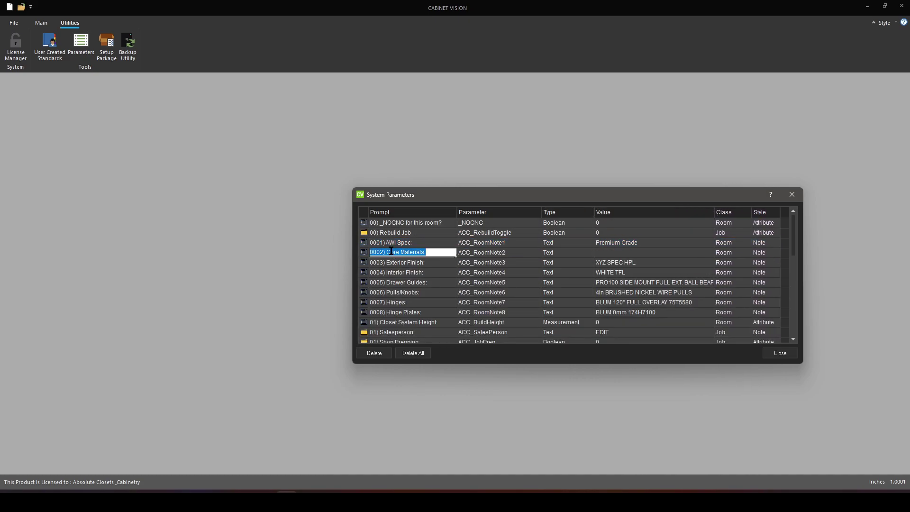
double_click(632, 252)
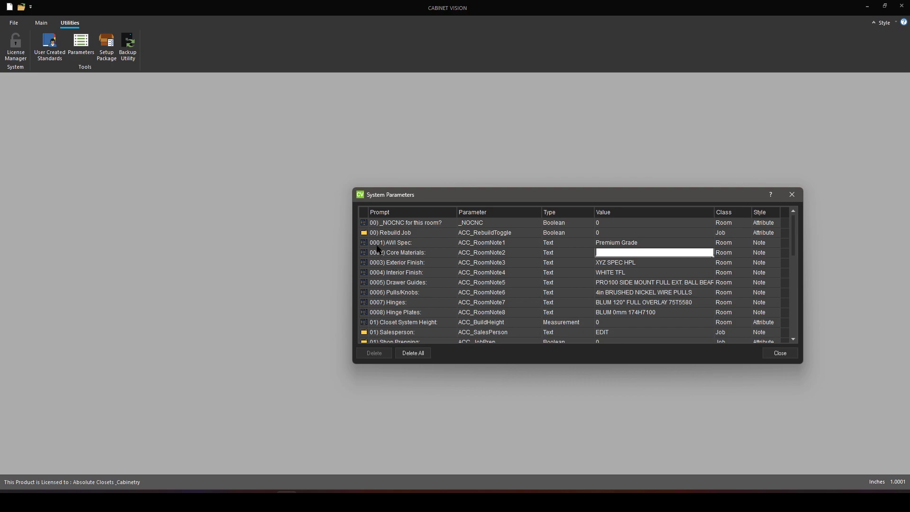
Go through the parameter prompts from Exterior Finish to Hinge Plates and close the system parameters.
left_click(379, 262)
left_click(378, 272)
left_click(378, 282)
left_click(379, 292)
left_click(379, 303)
left_click(381, 313)
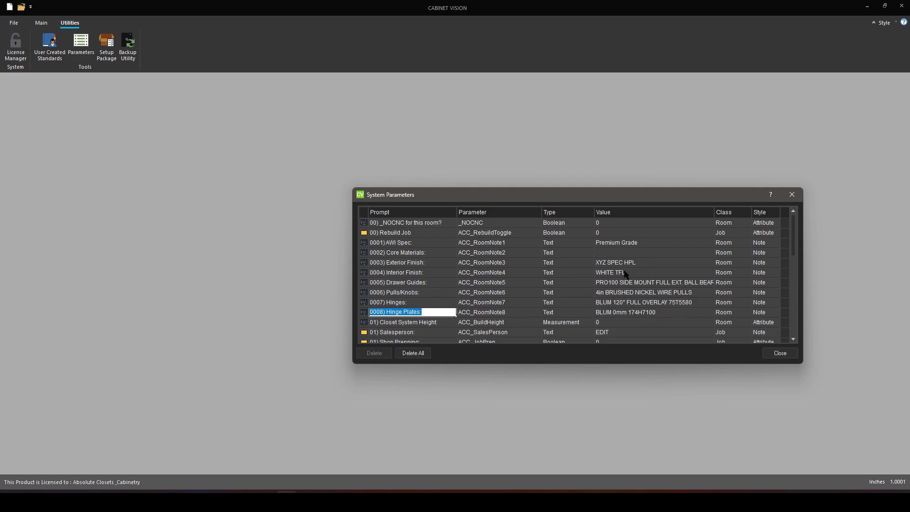
left_click(364, 303)
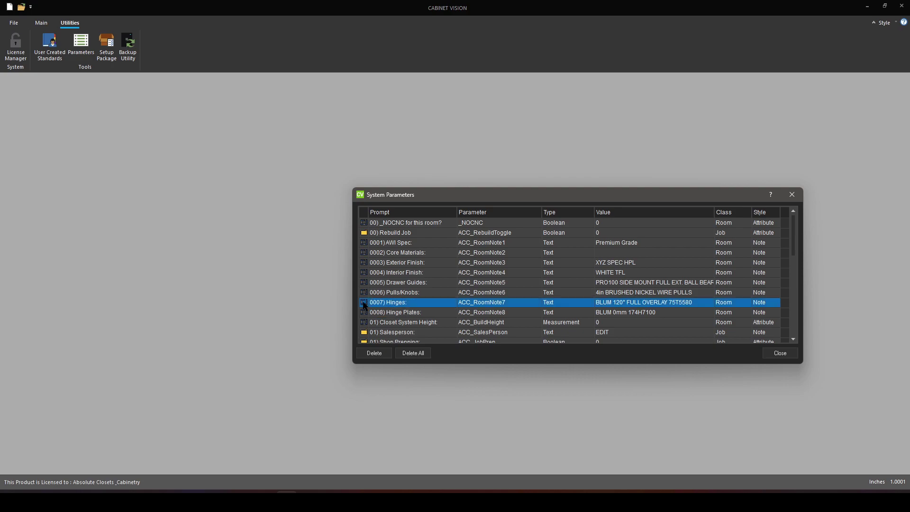
left_click(786, 356)
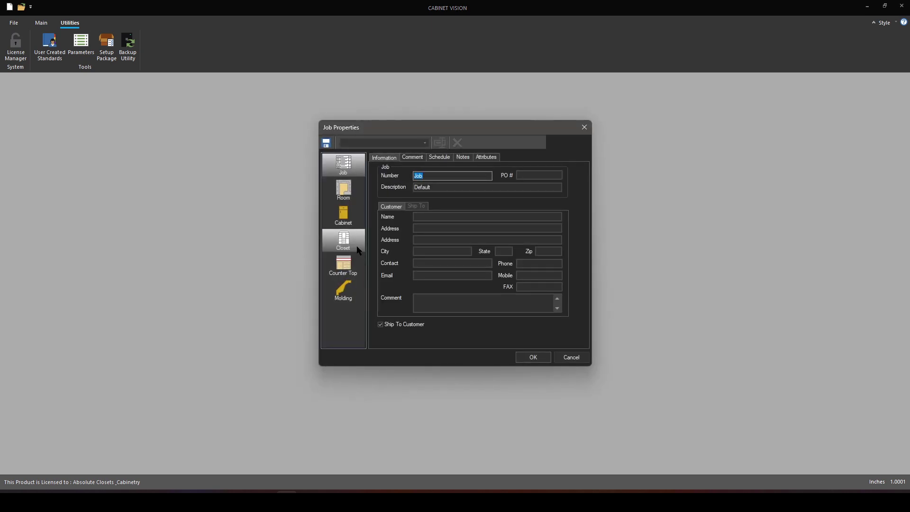
Create a new job with default properties and examine the note values from AWI Spec to Hinges in Room 1's properties.
left_click(533, 358)
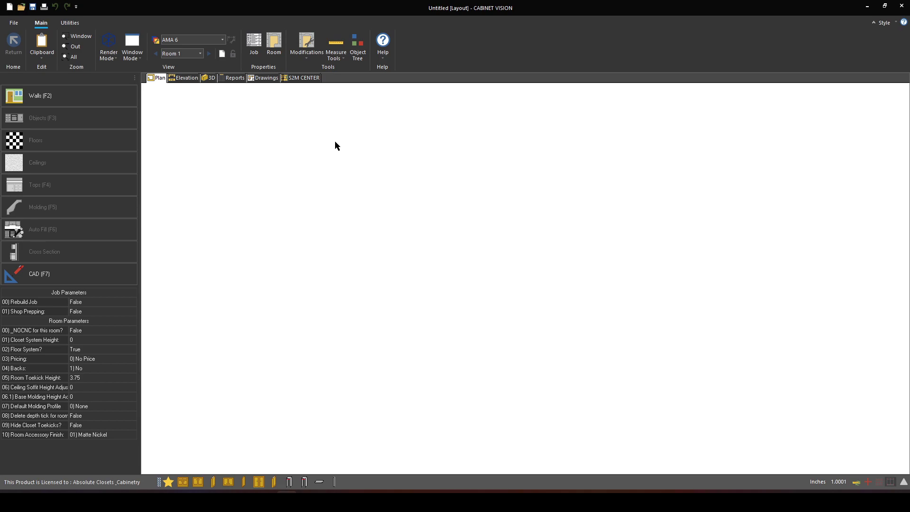
left_click(275, 47)
left_click(450, 160)
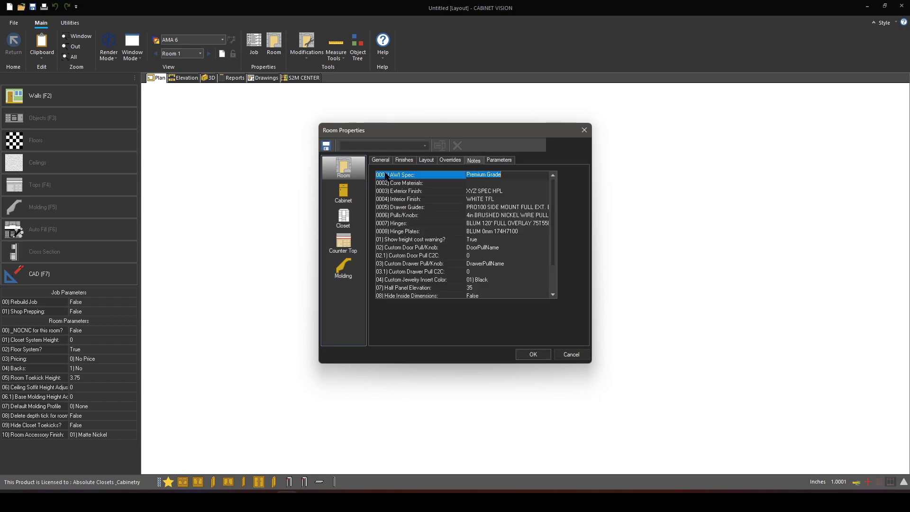
left_click(416, 184)
left_click(389, 191)
left_click(387, 201)
left_click(386, 208)
left_click(389, 224)
left_click(533, 355)
Add a second room with its Exterior Finish note set to Paint and its Interior Finish note to Black melamine.
left_click(222, 53)
left_click(474, 161)
left_click(507, 190)
type("Paint")
key("Down")
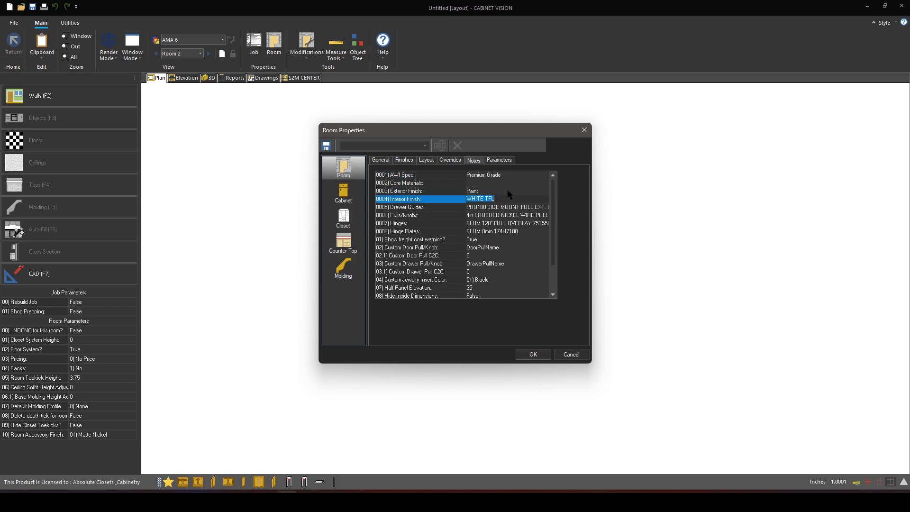
type("Black melamine")
left_click(533, 355)
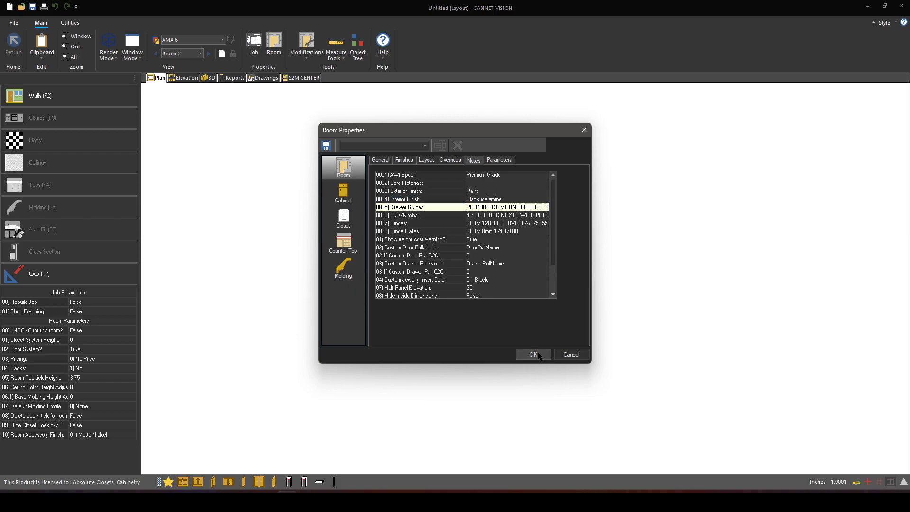
Switch back to Room 1 and insert the Room Specs drawing symbol into its plan.
left_click(191, 54)
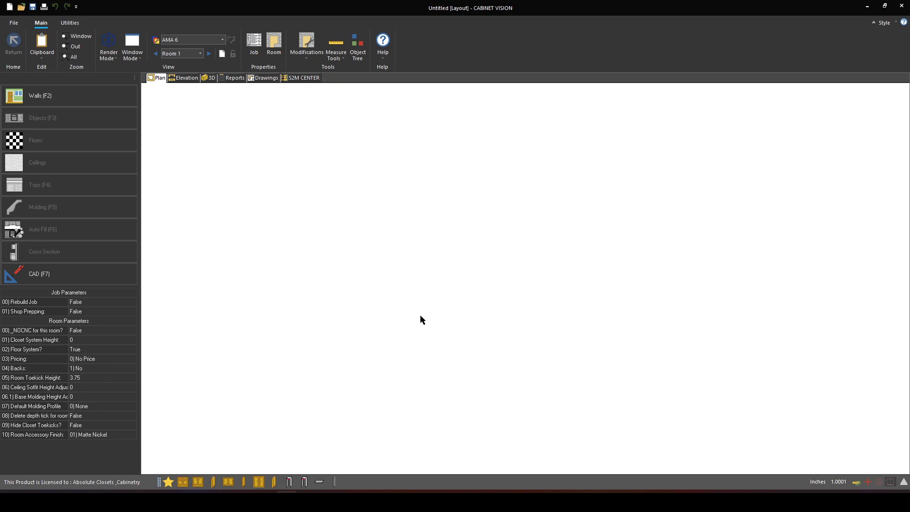
left_click(89, 269)
left_click(475, 78)
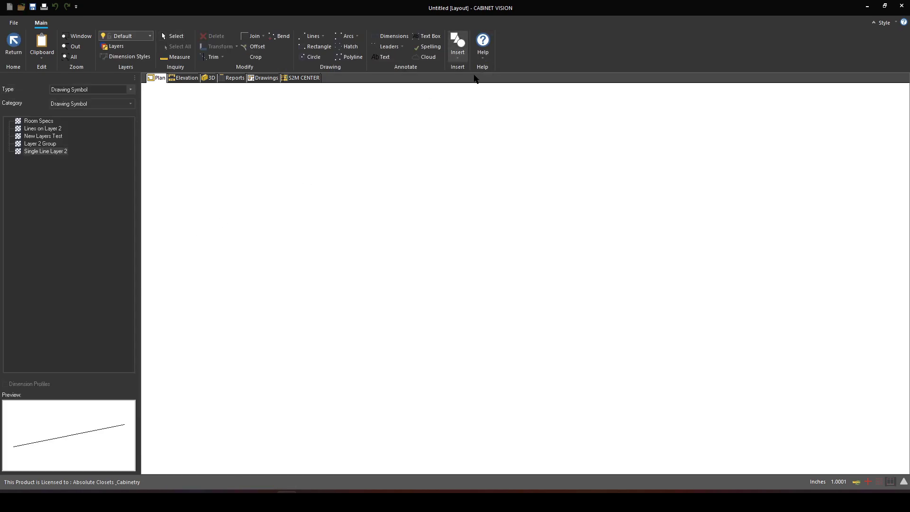
left_click(39, 121)
left_click(492, 254)
scroll(501, 255, "up", 6)
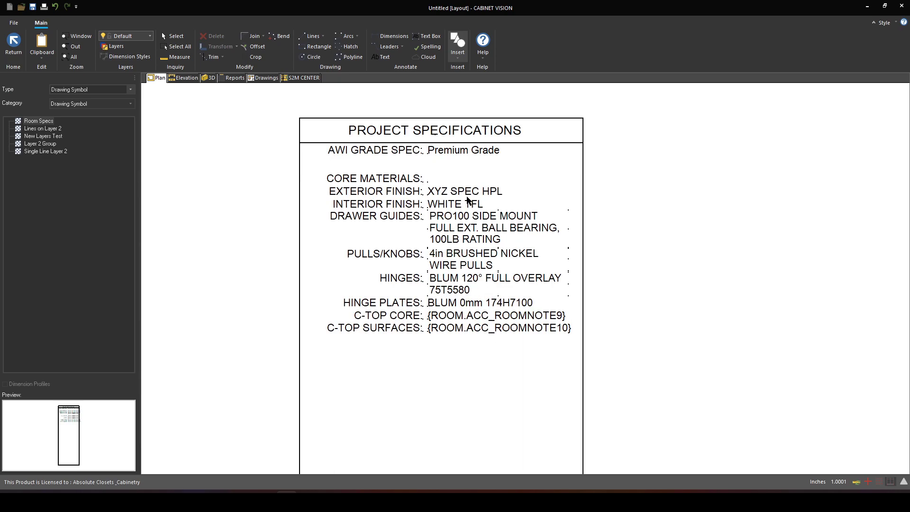
Ungroup the placed Room Specs symbol into its individual text and line objects.
left_click(173, 36)
left_click(372, 151)
right_click(396, 189)
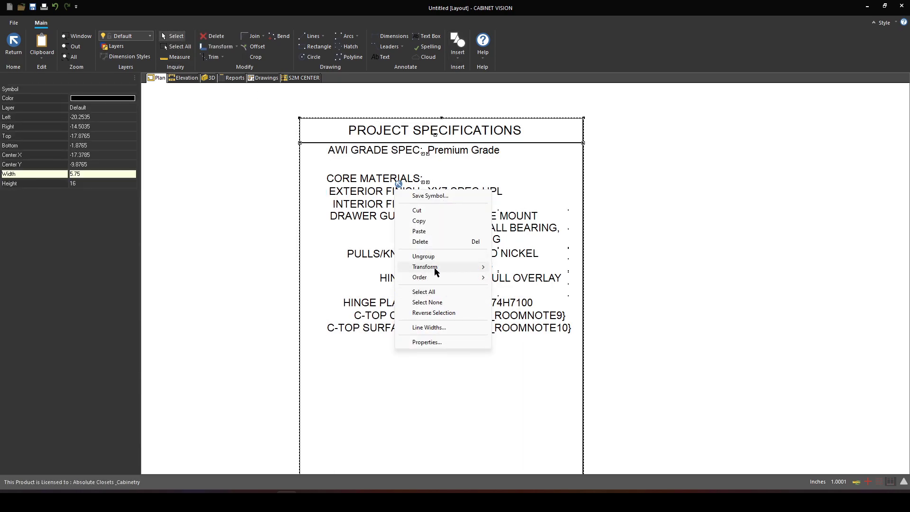
left_click(429, 257)
Inspect the exterior and interior finish texts and check the parameter expression behind the Exterior Finish value.
left_click(448, 190)
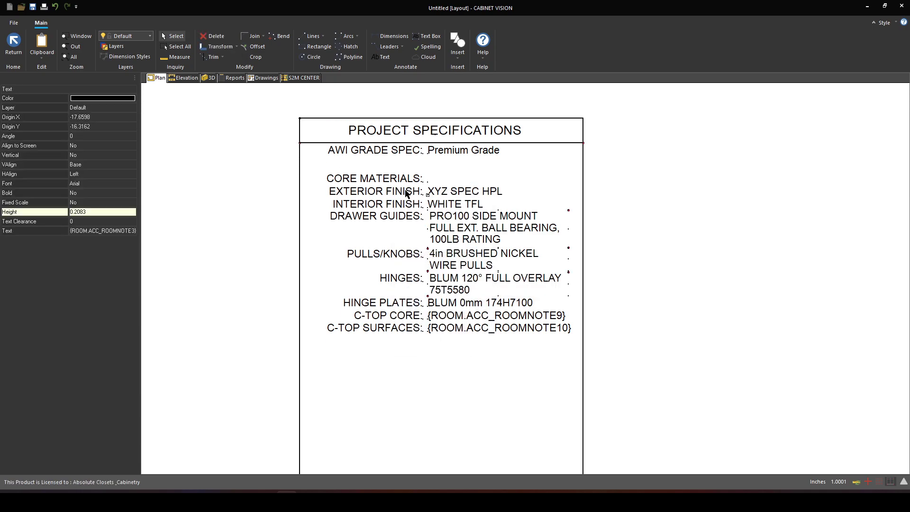
left_click(391, 204)
left_click(457, 205)
left_click(597, 232)
scroll(453, 209, "up", 4)
double_click(420, 180)
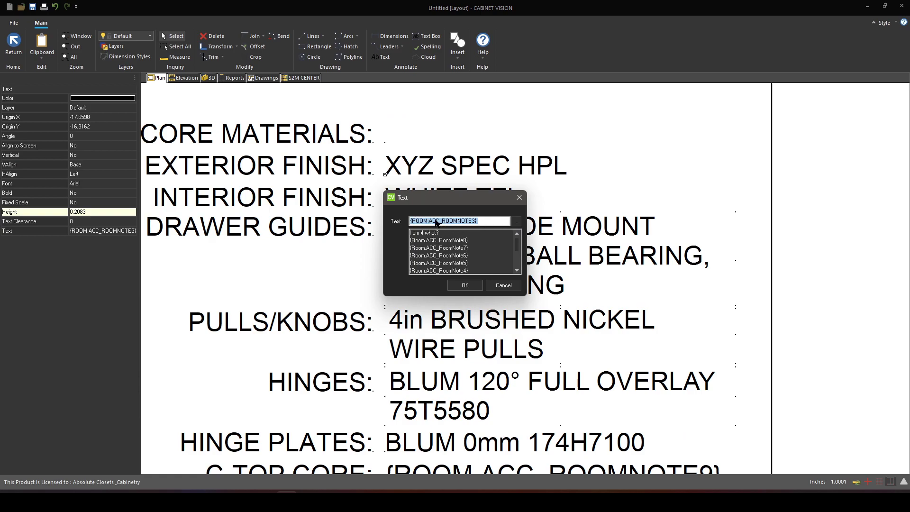
left_click(434, 221)
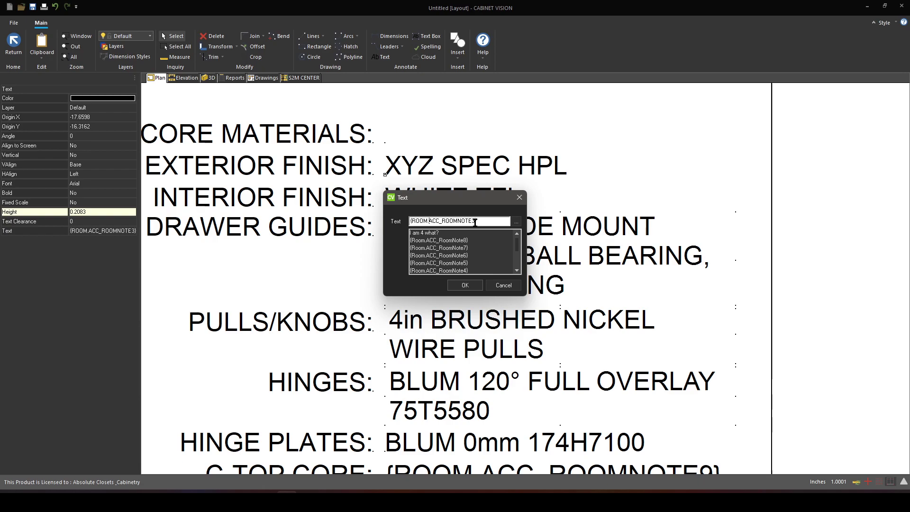
left_click(504, 286)
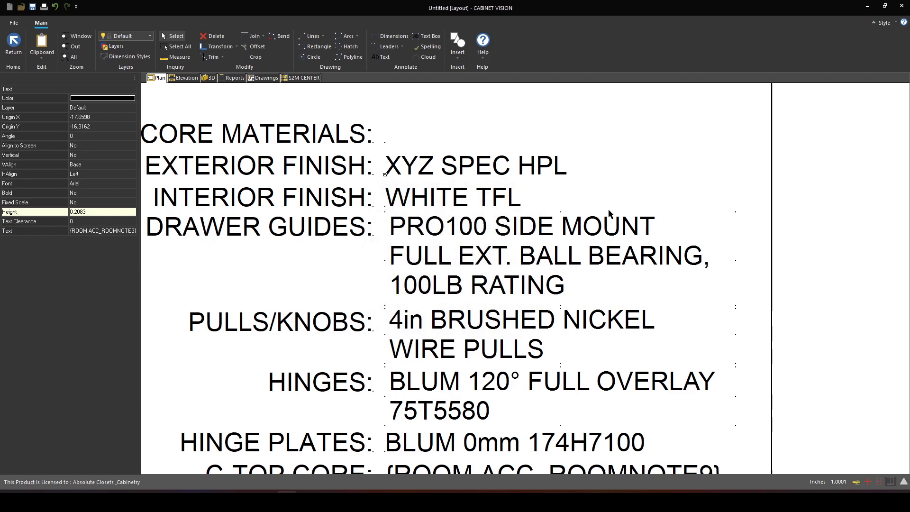
scroll(648, 237, "down", 2)
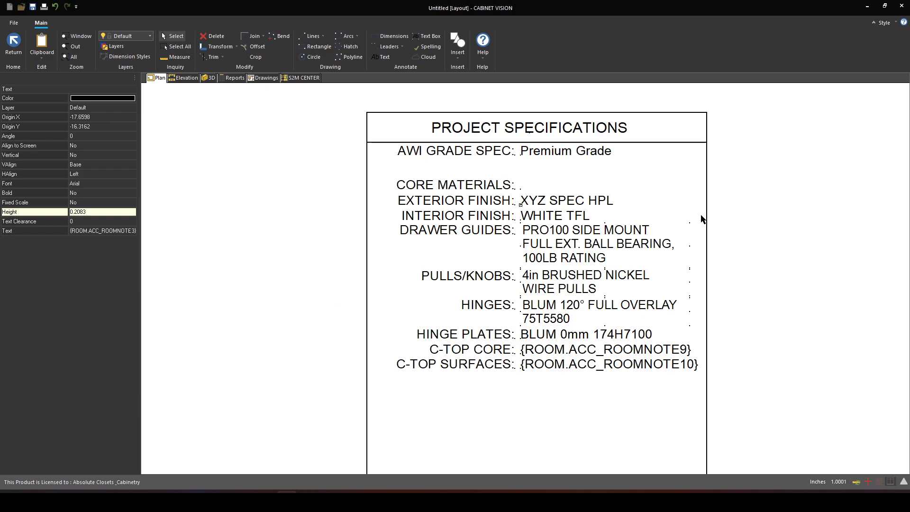
key("Escape")
scroll(550, 197, "down", 2)
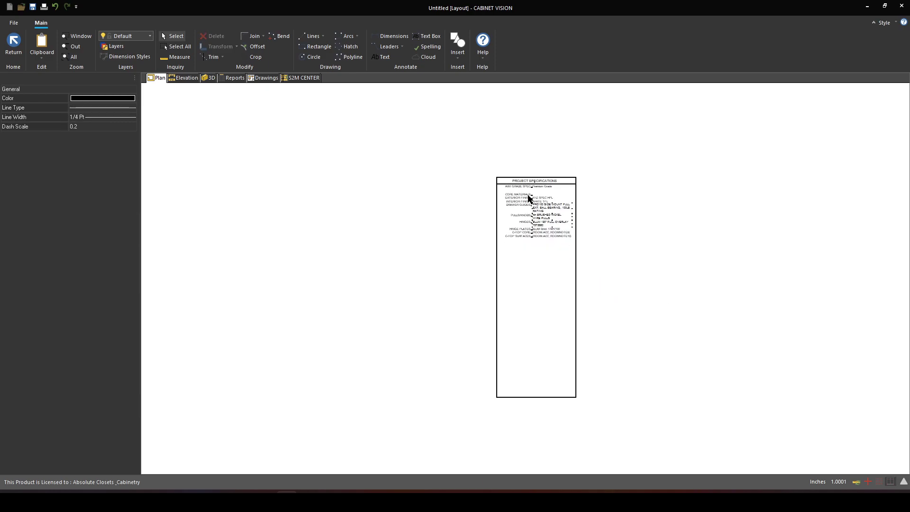
Close the new job without saving and reopen the AMA 6 - Title Blocks and Scales job.
key("Escape")
left_click(13, 23)
left_click(28, 81)
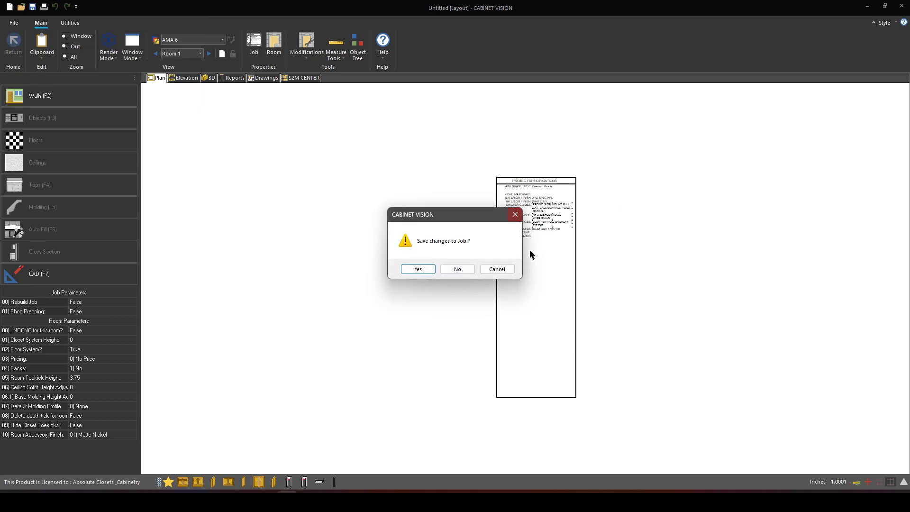
left_click(456, 270)
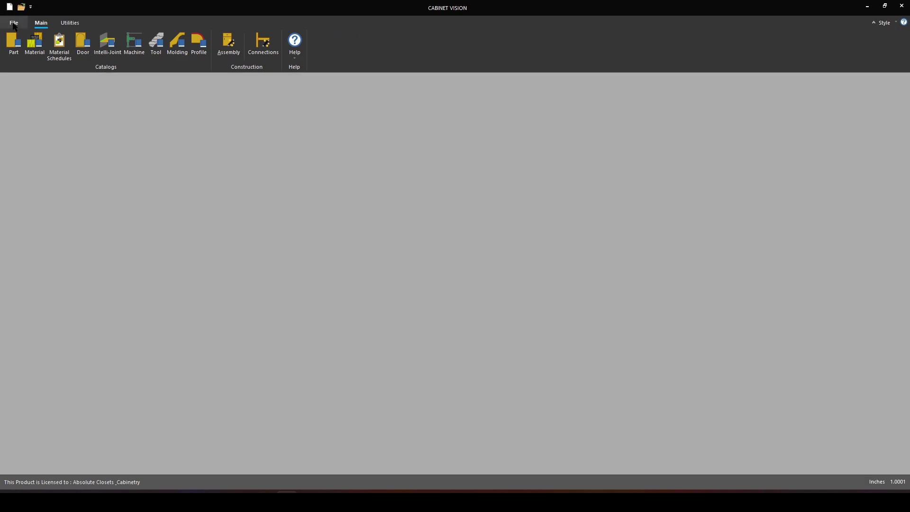
left_click(14, 23)
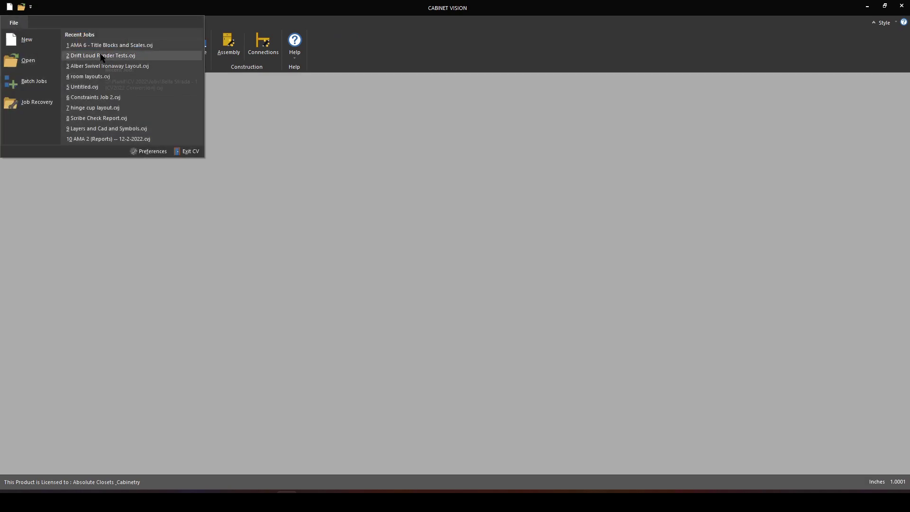
left_click(110, 45)
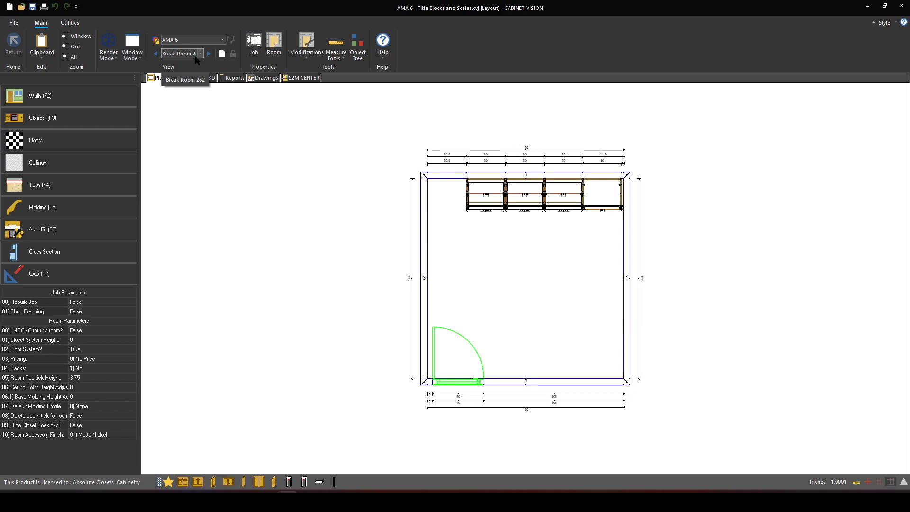
Examine the job information fields and Break Room 282's general room properties, leaving both unchanged.
left_click(253, 47)
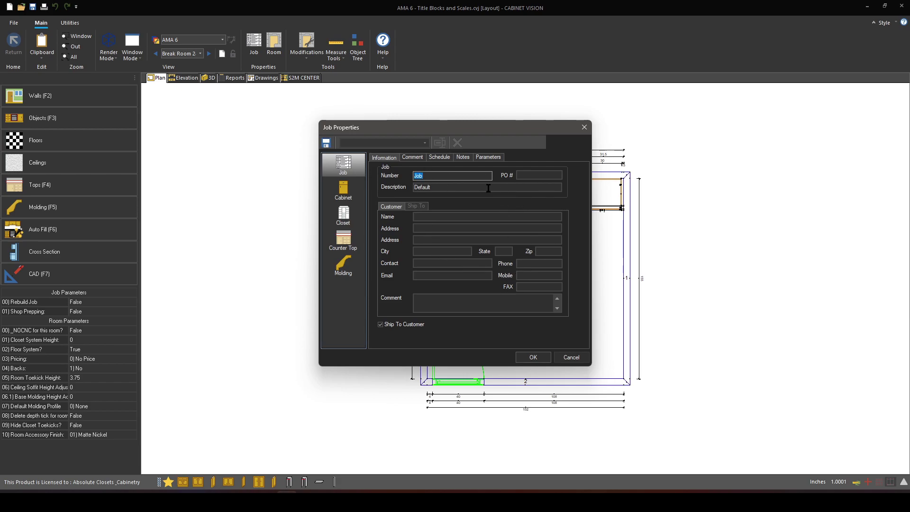
left_click(571, 357)
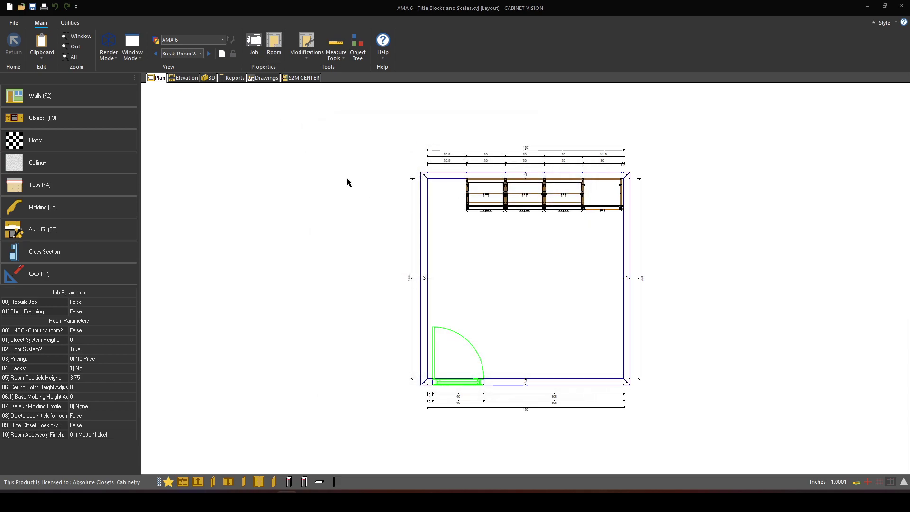
double_click(353, 157)
left_click(462, 213)
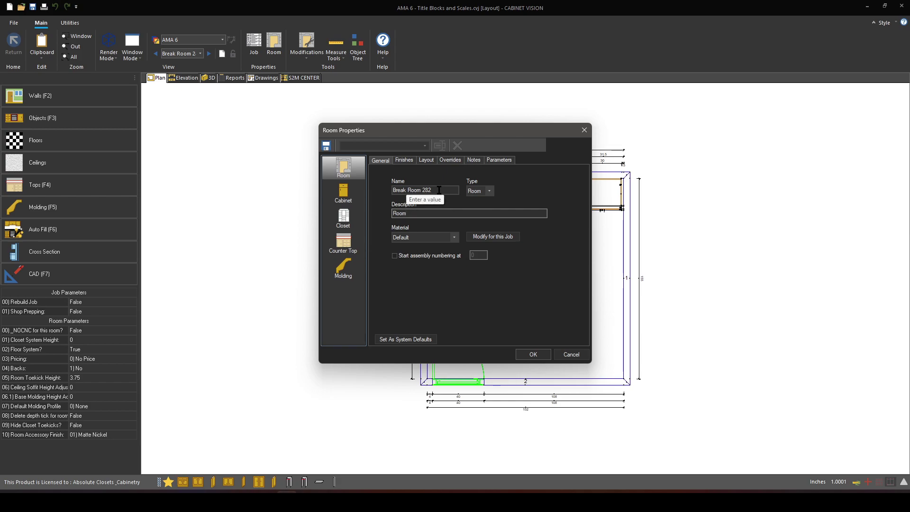
left_click(572, 355)
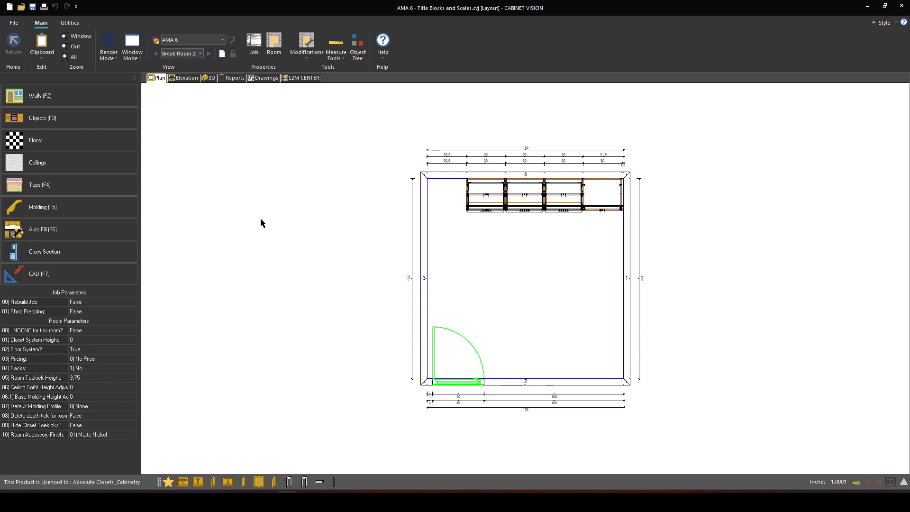
Check the Rename Cabinets (for scenes) entry in the User Created Standards list and close the list.
left_click(200, 53)
left_click(253, 179)
left_click(70, 23)
left_click(45, 45)
left_click(87, 92)
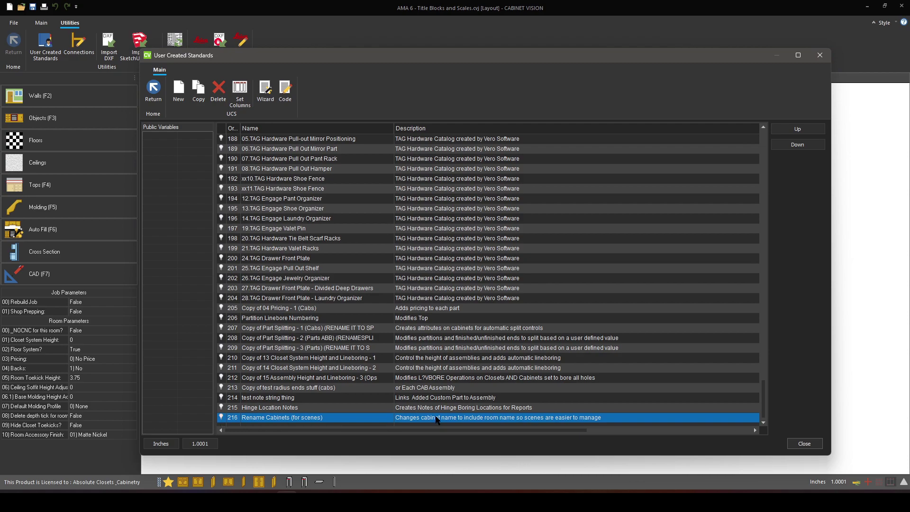
left_click(805, 444)
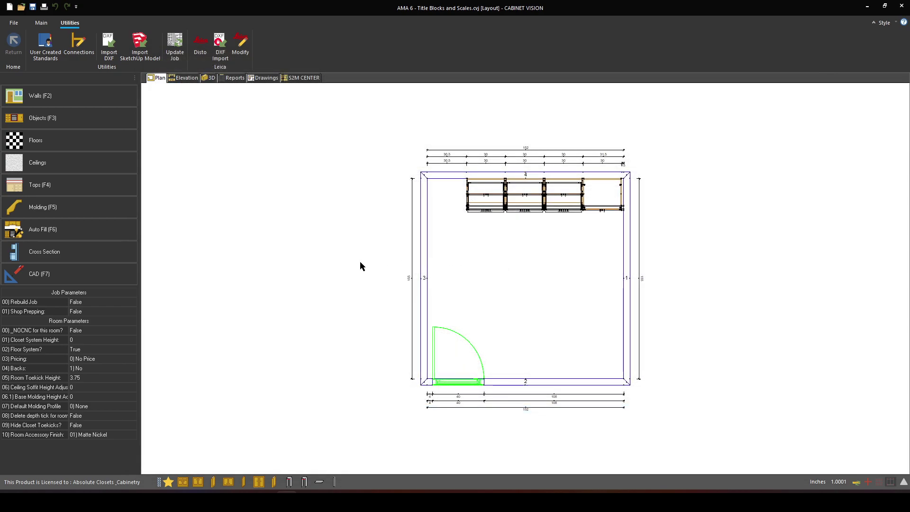
Place a tall, an upper and a base pair-door cabinet along wall 1, with the upper above the base beside the tall.
left_click(258, 482)
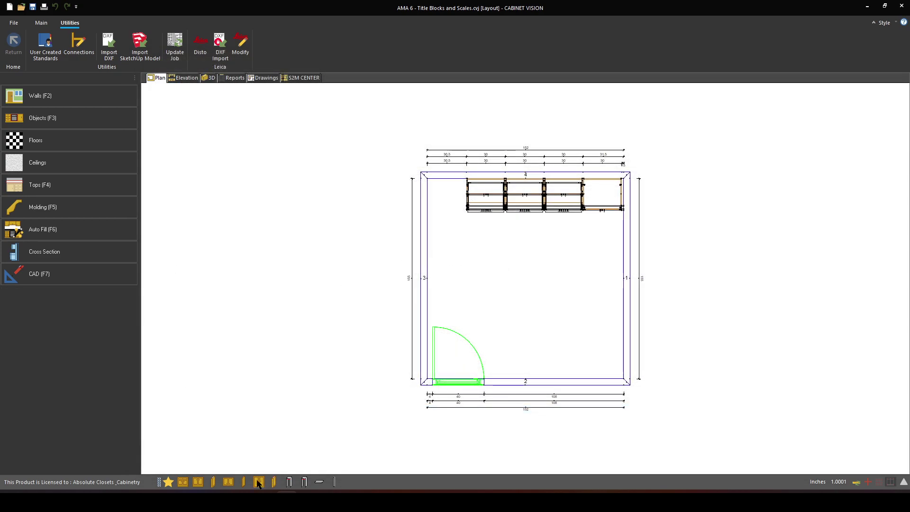
left_click(594, 331)
key("Return")
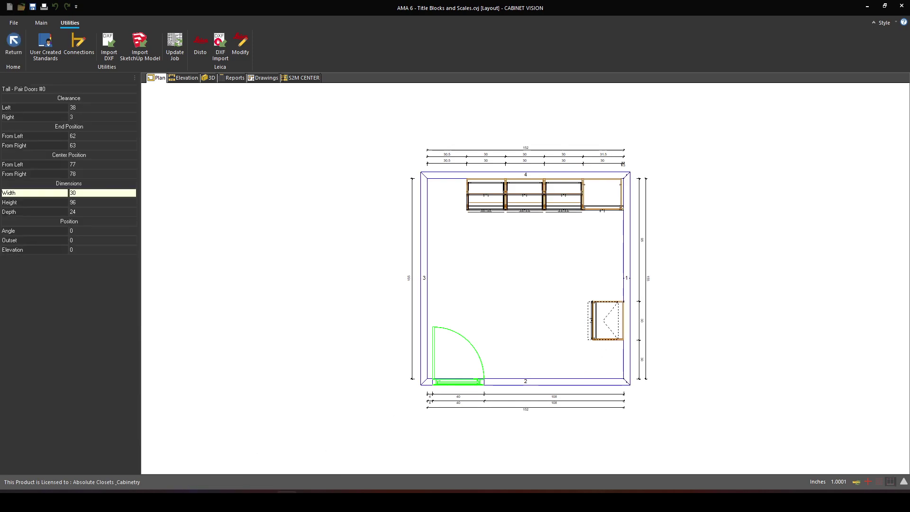
left_click(228, 482)
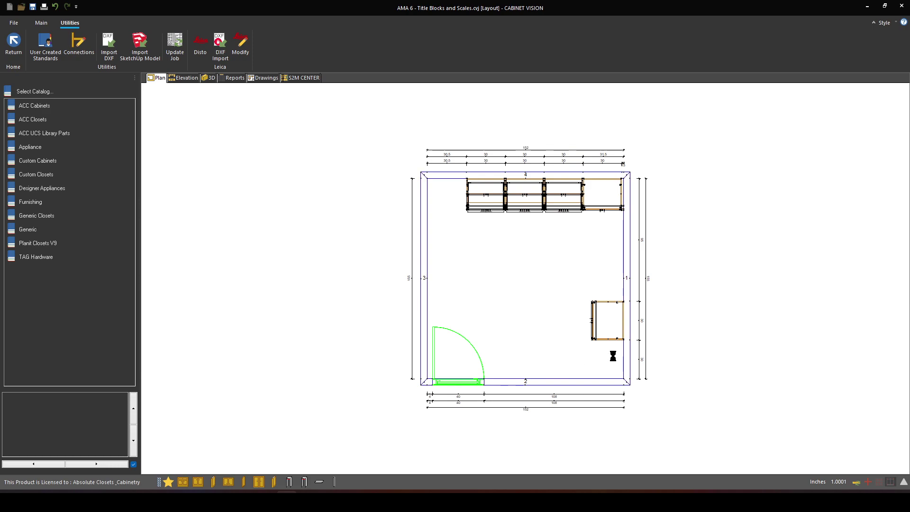
key("Return")
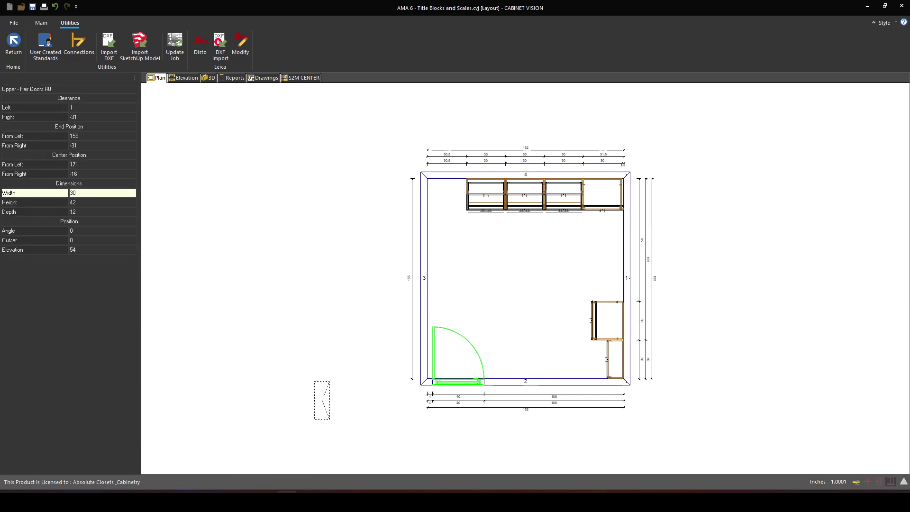
left_click(198, 481)
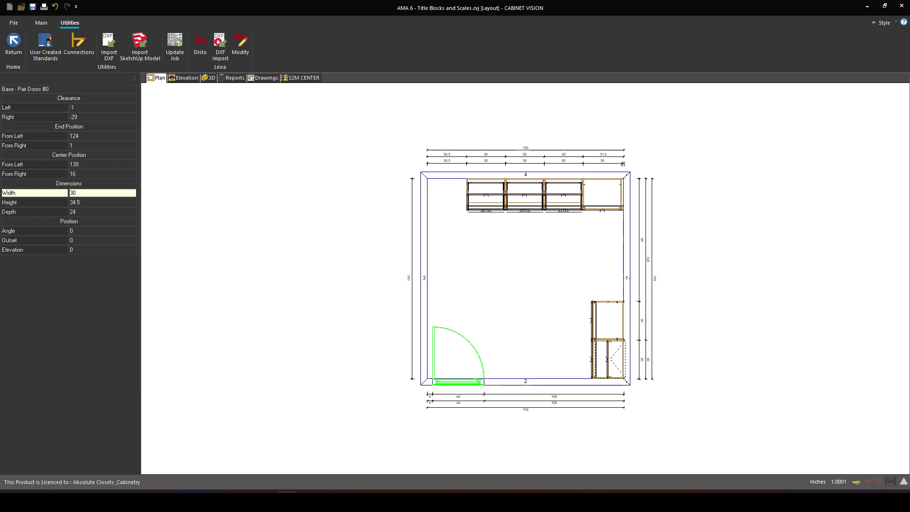
key("Return")
left_click(606, 317)
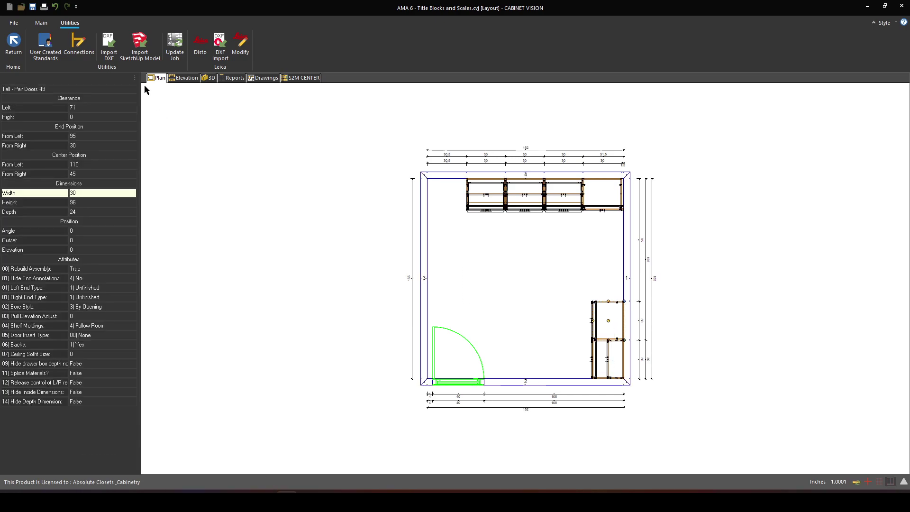
Send the end view of upper pair-door cabinet #11 in wall 1's elevation to the drawings.
left_click(187, 79)
left_click(662, 261)
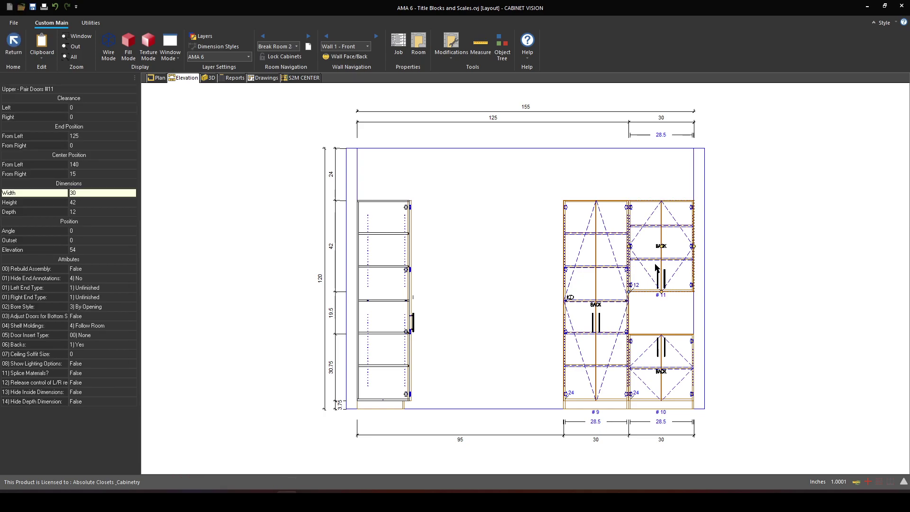
double_click(662, 260)
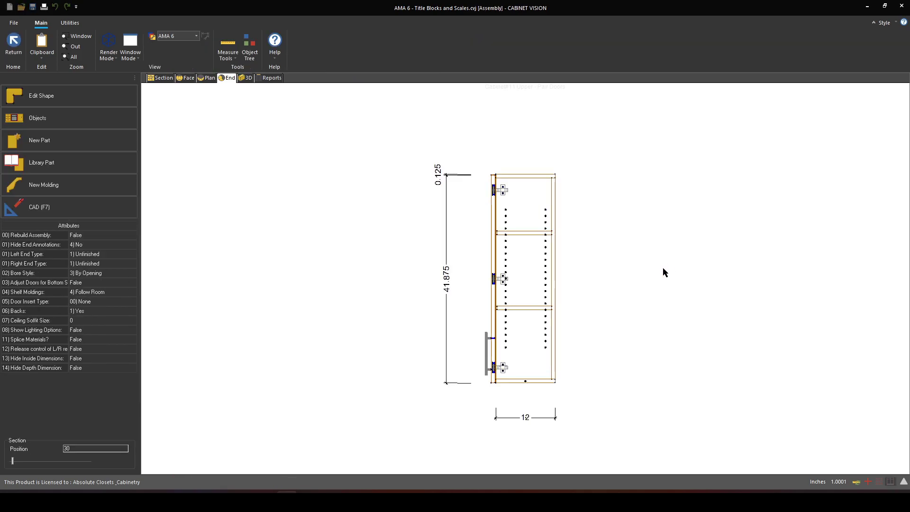
right_click(361, 265)
left_click(349, 284)
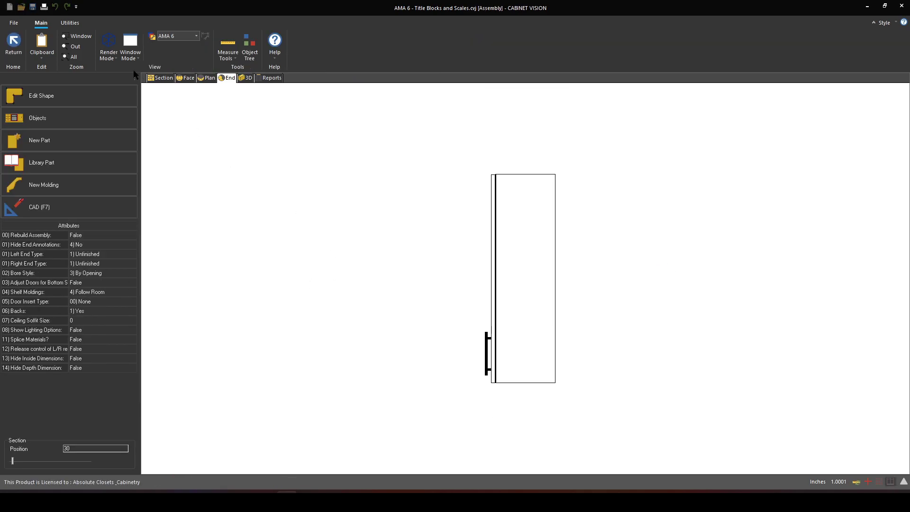
Send the end view of tall pair-door cabinet #9 on wall 1 to the drawings and return to the elevation.
left_click(13, 44)
left_click(597, 292)
double_click(596, 291)
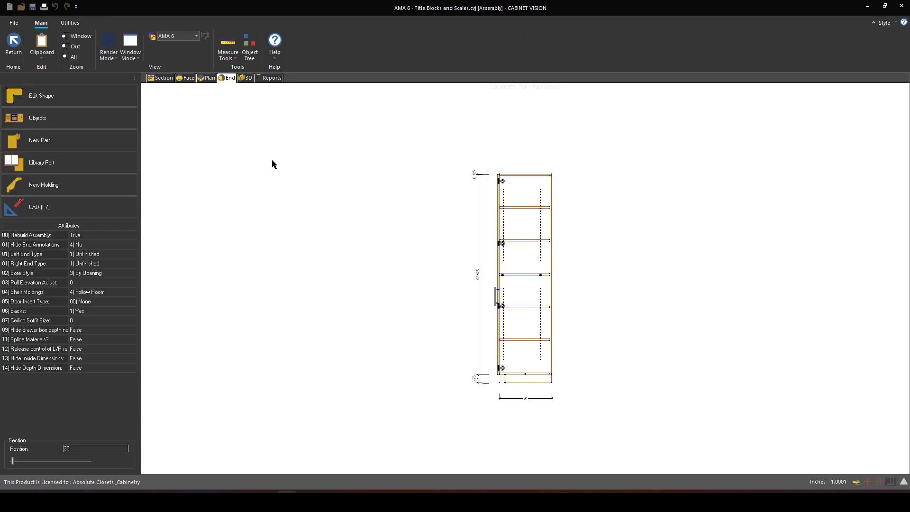
right_click(319, 238)
left_click(315, 259)
left_click(13, 43)
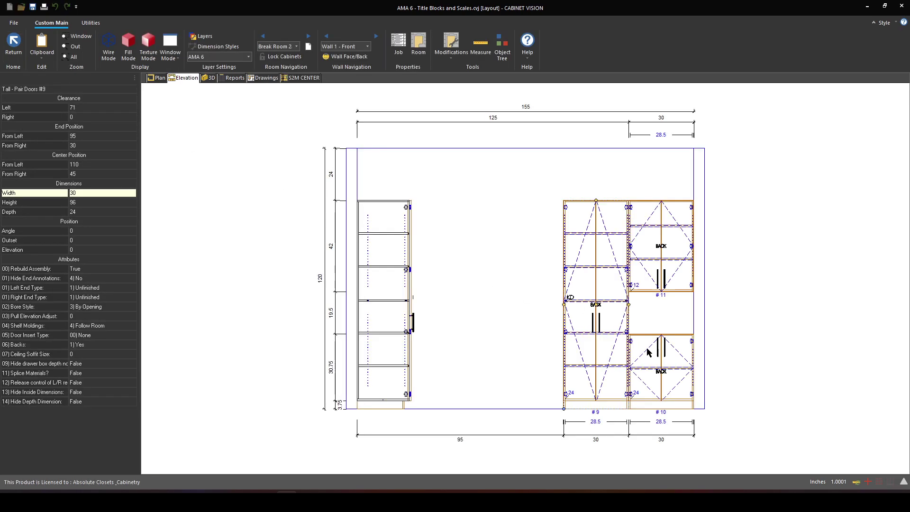
Send the end view of base pair-door cabinet #10 on wall 1 to the drawings.
double_click(649, 352)
right_click(326, 232)
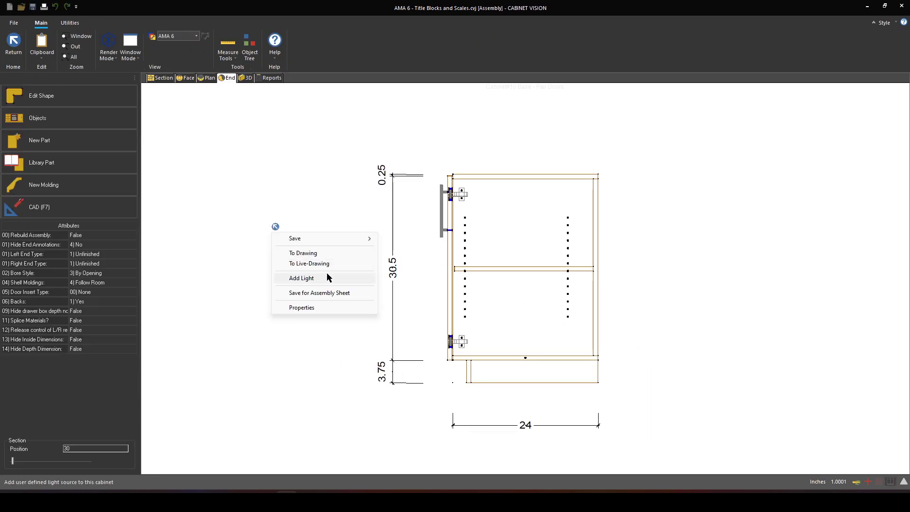
left_click(315, 254)
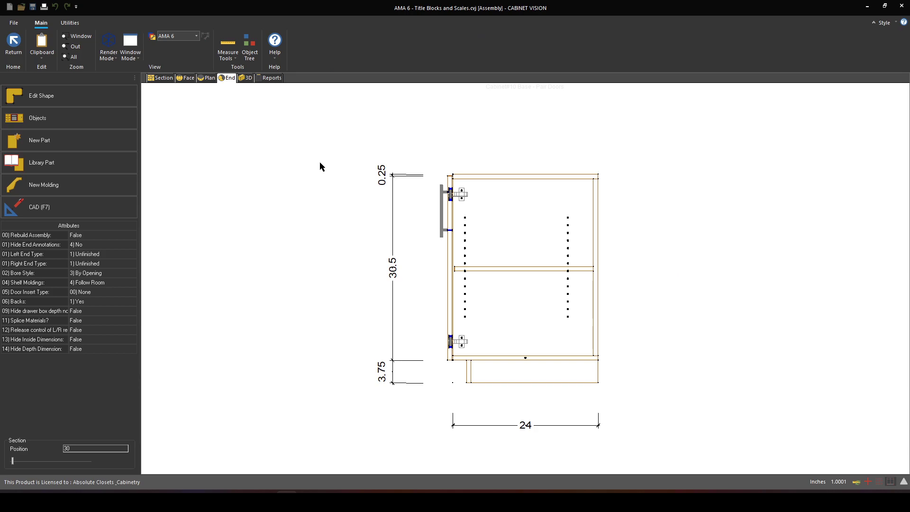
left_click(13, 42)
Examine how the new upper, tall and base end-view scenes are named among the available drawing scenes.
left_click(265, 78)
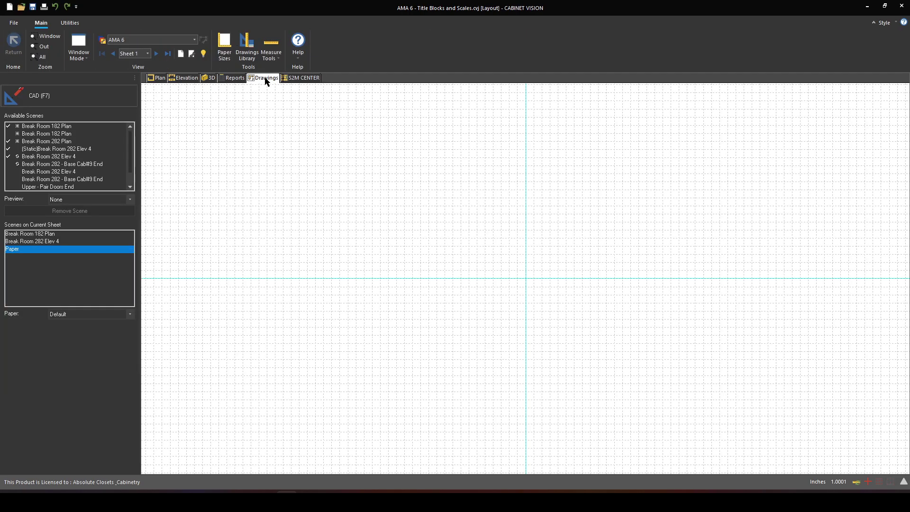
scroll(92, 170, "down", 1)
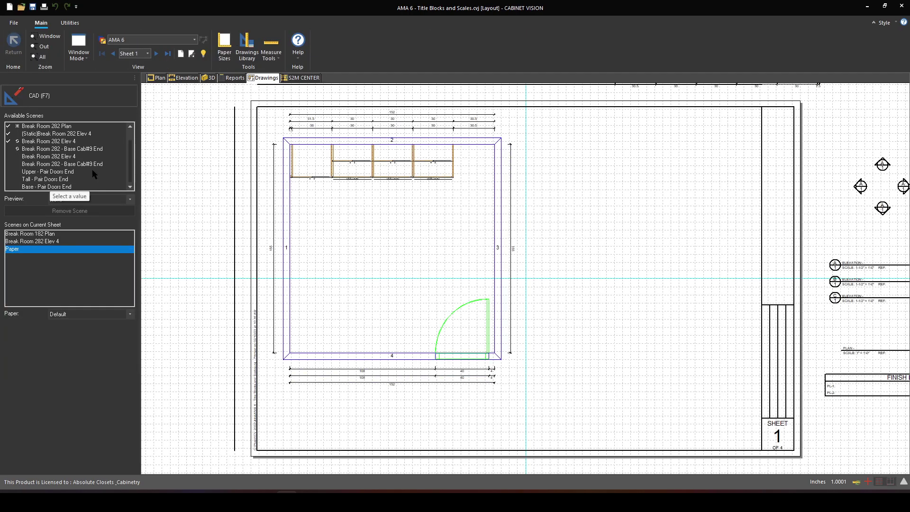
left_click(67, 172)
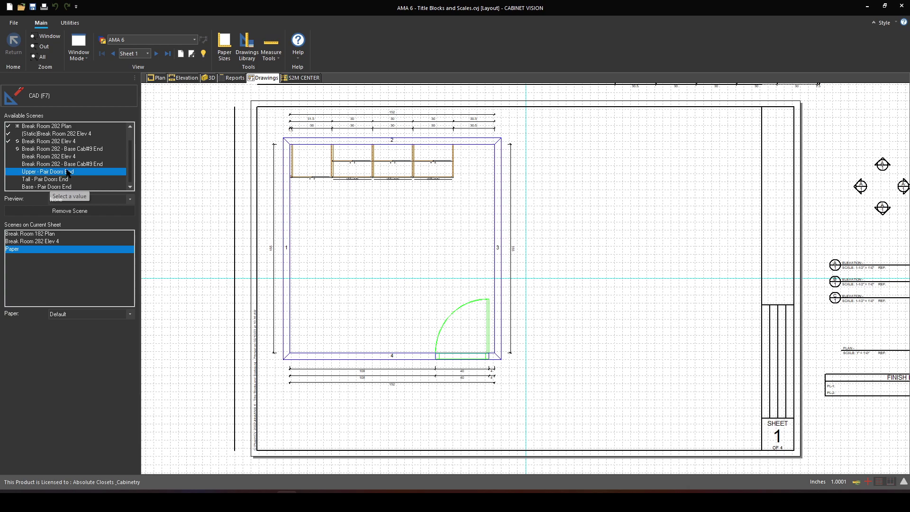
left_click(39, 180)
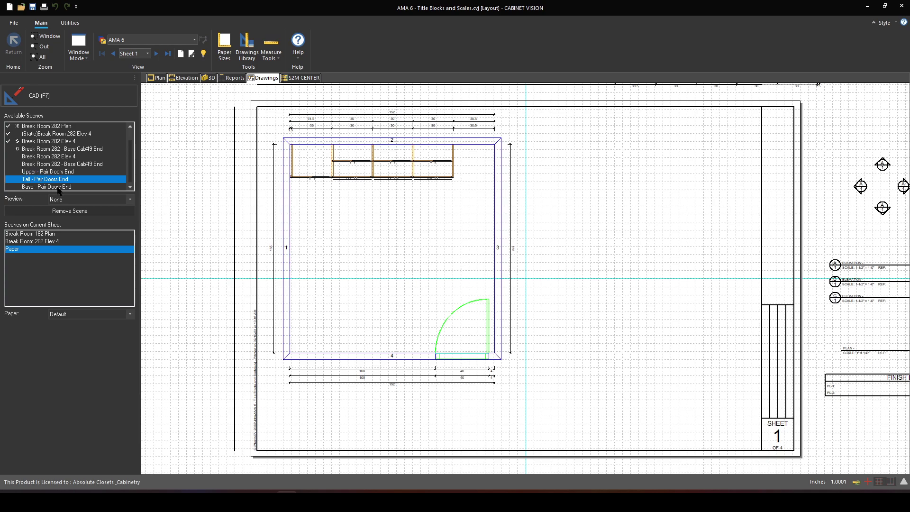
left_click(58, 187)
left_click(56, 173)
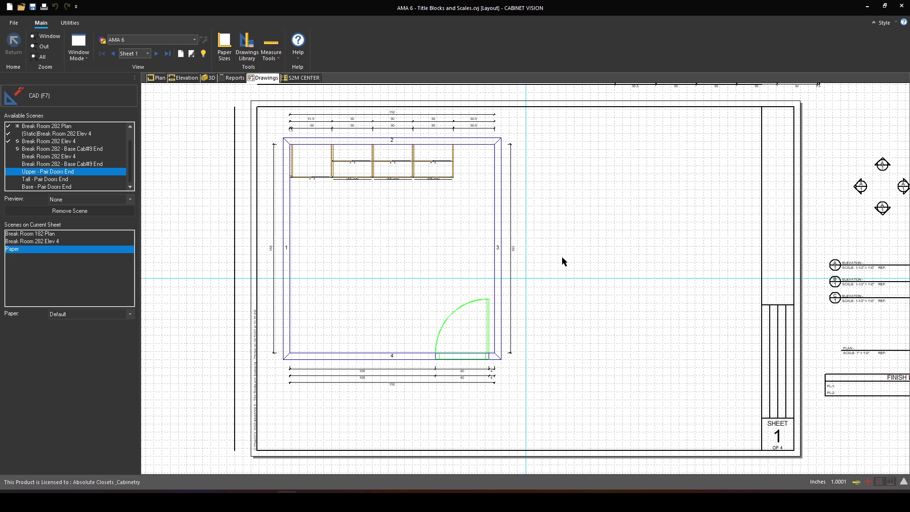
left_click(60, 179)
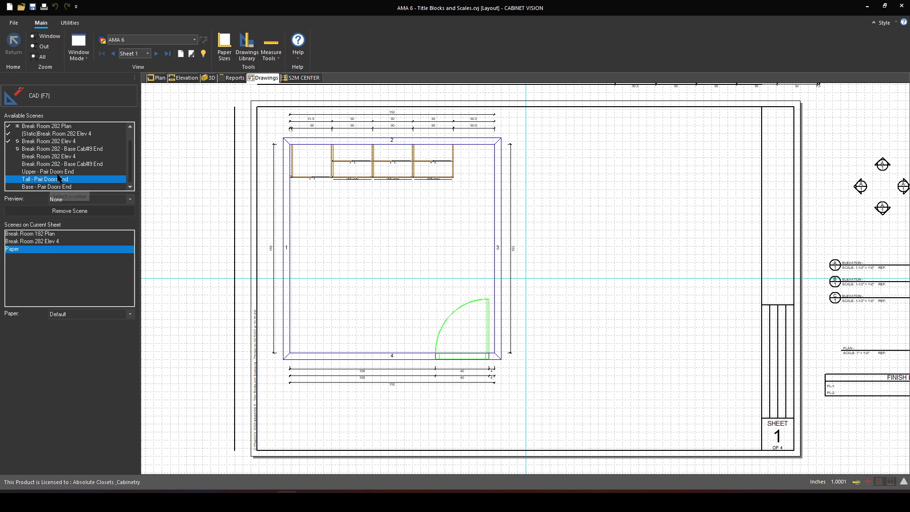
left_click(61, 186)
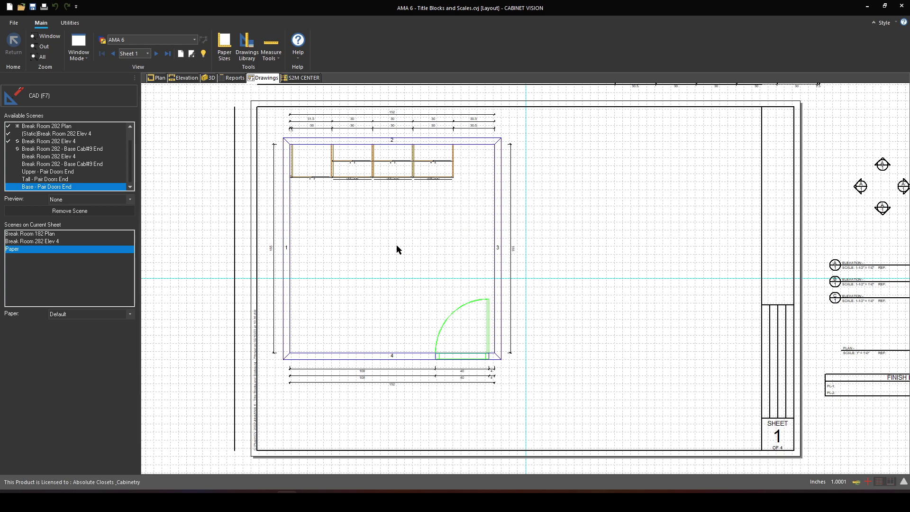
left_click(71, 178)
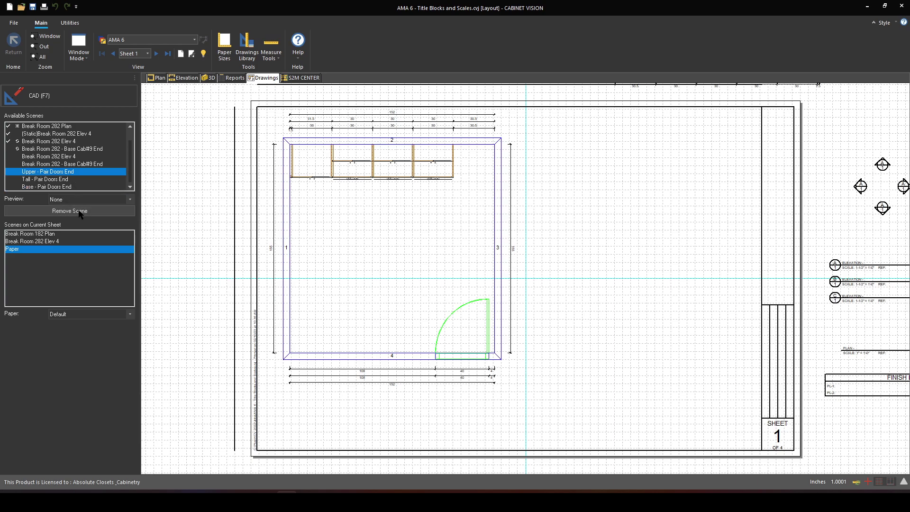
Delete the tall, upper and base pair-door cabinets from wall 1 in its elevation.
left_click(158, 79)
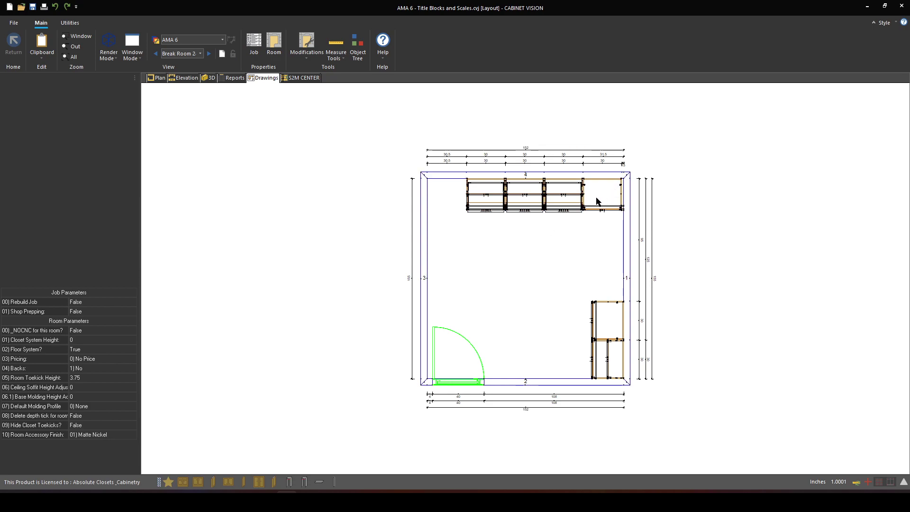
left_click_drag(572, 285, 668, 420)
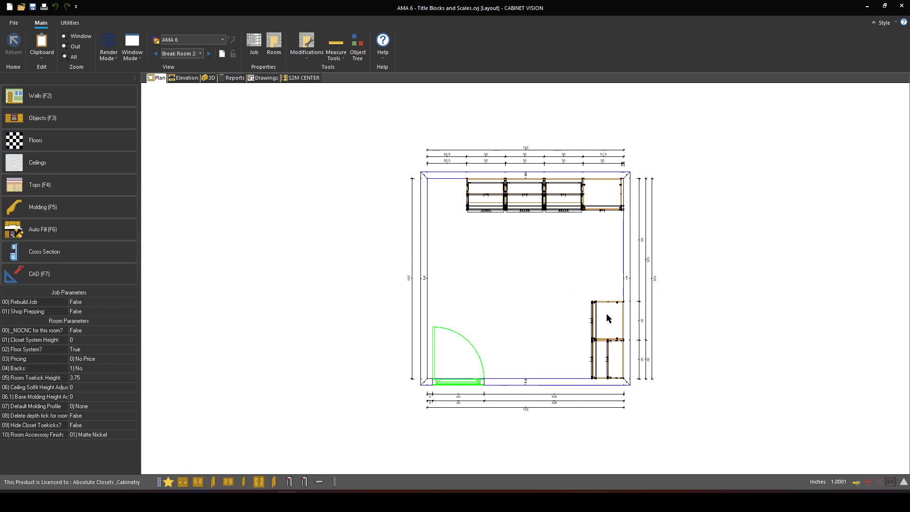
double_click(629, 314)
left_click_drag(529, 154, 778, 467)
right_click(635, 342)
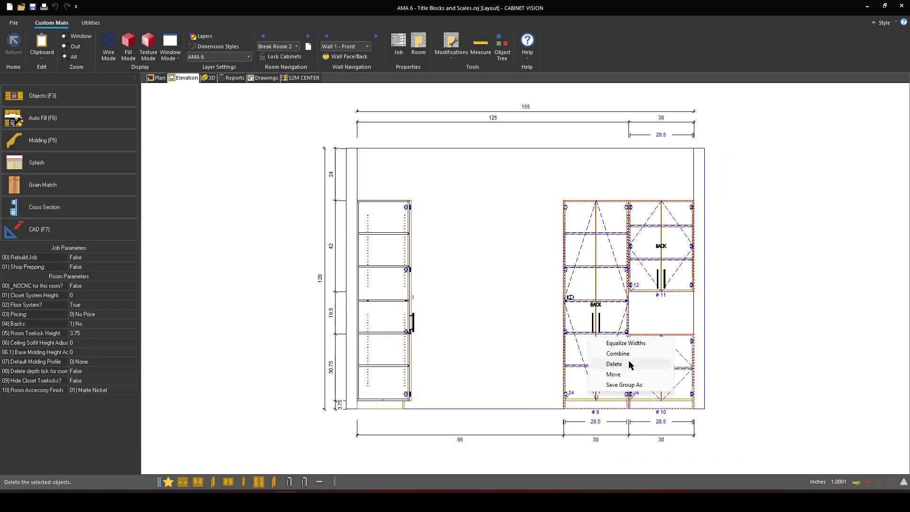
left_click(631, 363)
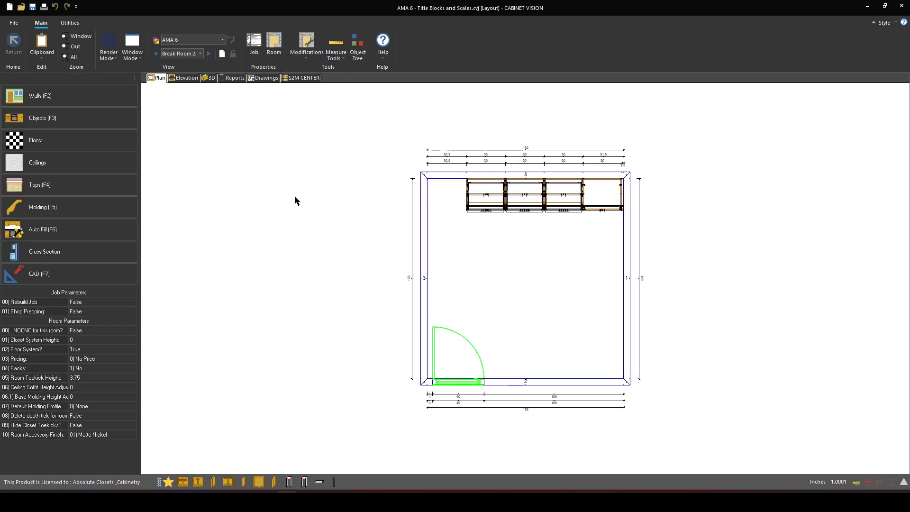
Delete the two commented-out ACC_TempName lines from the code of the Rename Cabinets (for scenes) standard.
left_click(69, 23)
left_click(46, 45)
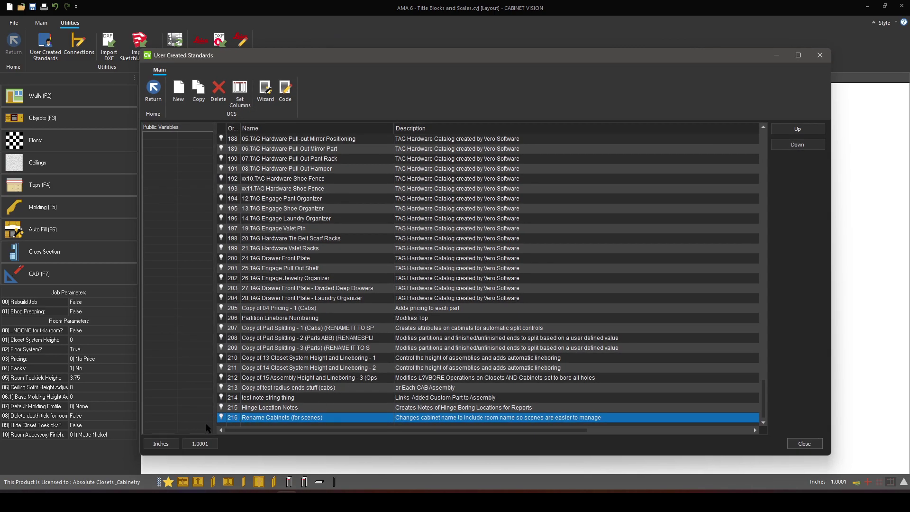
double_click(235, 416)
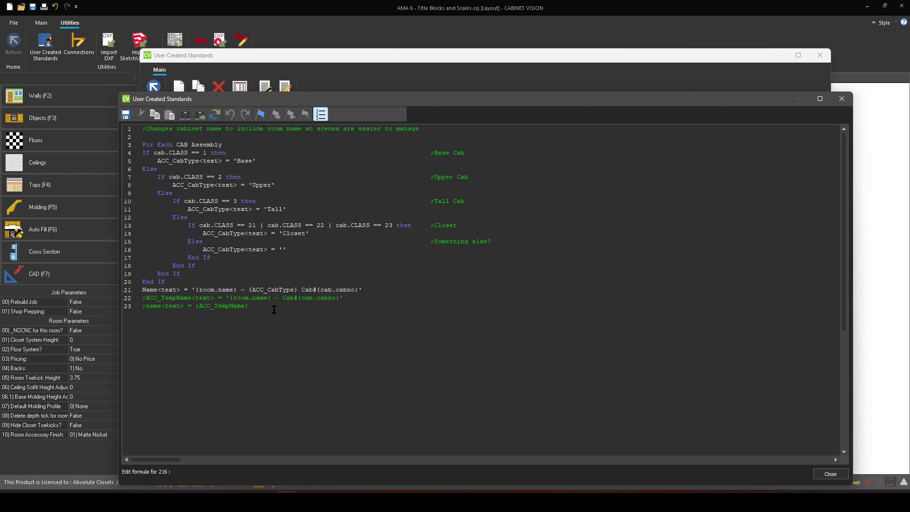
left_click_drag(274, 309, 90, 298)
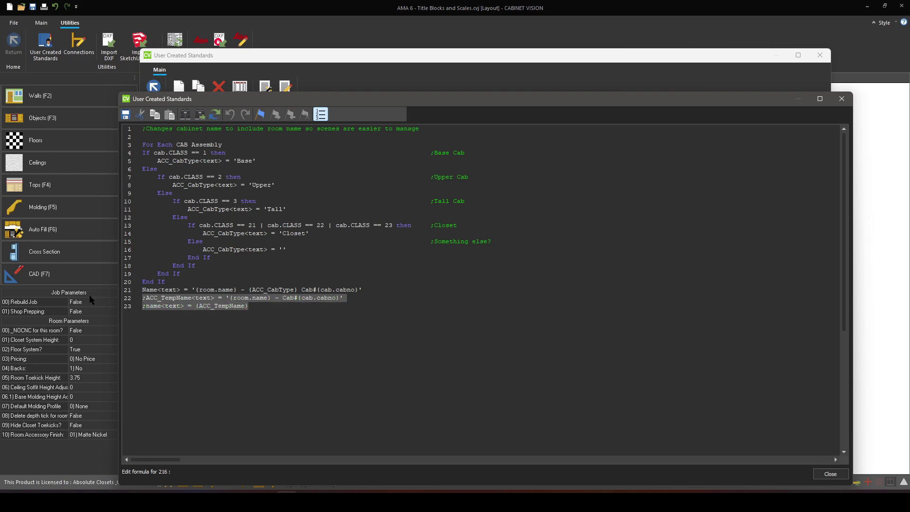
key("Delete")
key("BackSpace")
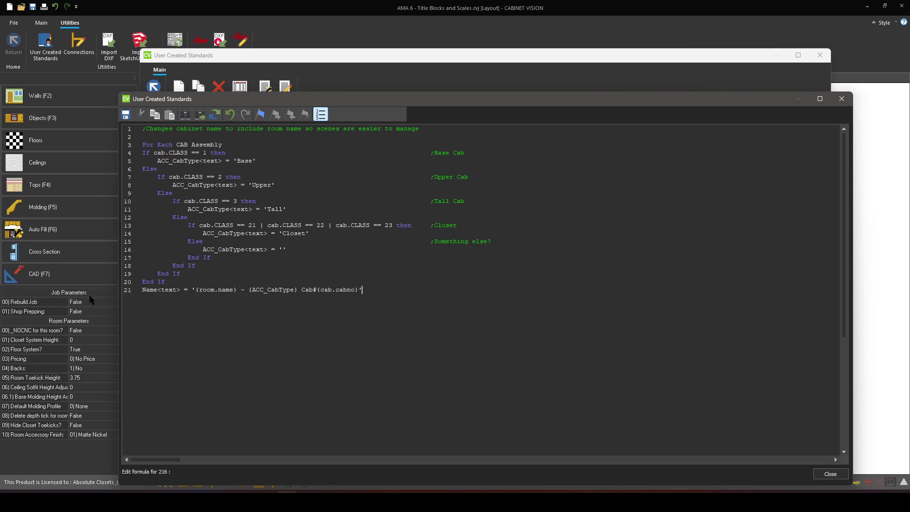
Review how the code sets ACC_CabType by cabinet class and combines it with the room name and cabinet number in Name<text>.
left_click(202, 153)
left_click_drag(158, 161, 199, 163)
left_click(284, 249)
left_click_drag(157, 290, 139, 290)
left_click_drag(239, 290, 196, 290)
left_click_drag(299, 290, 249, 290)
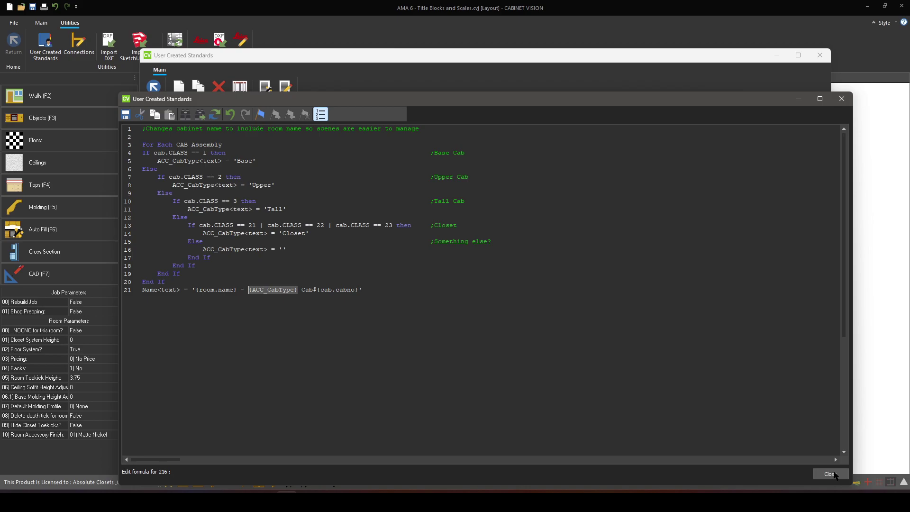
Save the edited Rename Cabinets (for scenes) code and close the User Created Standards list.
left_click(835, 473)
left_click(463, 315)
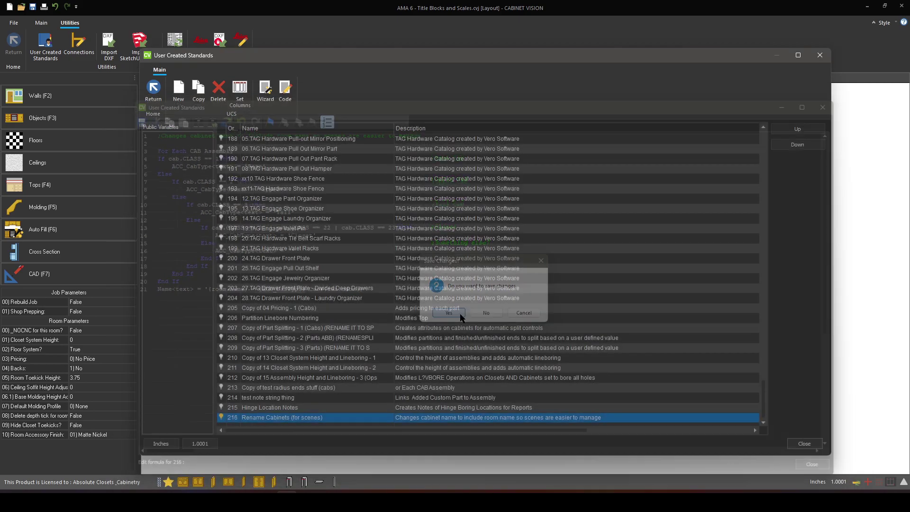
left_click(800, 443)
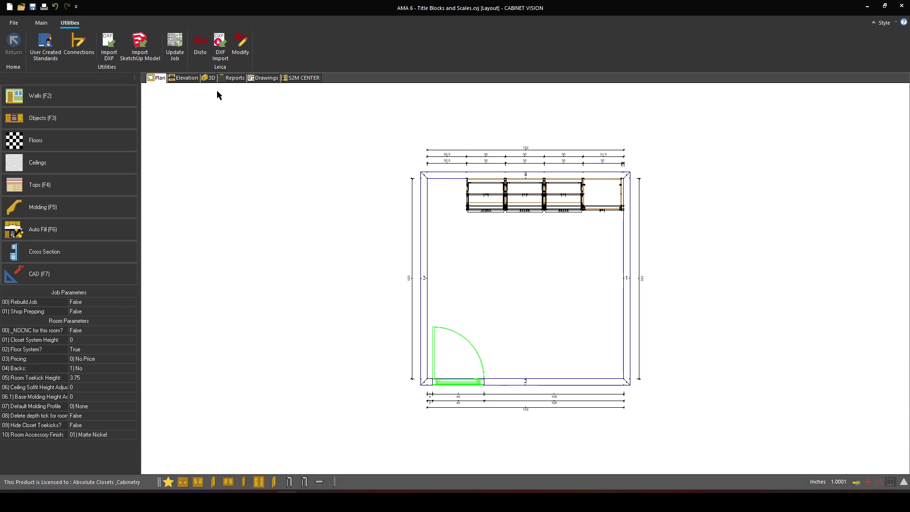
Review the wall 4 elevation and the scenes available for Break Room 282 in the drawings.
double_click(598, 227)
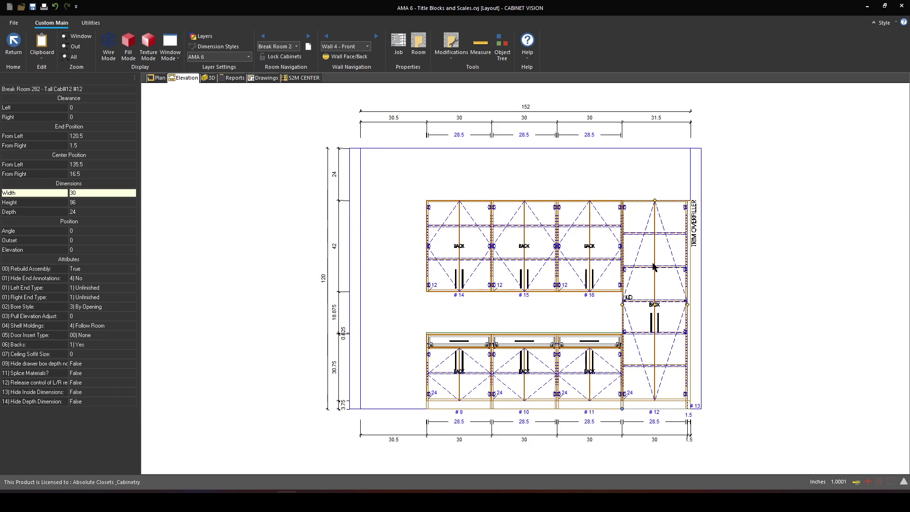
left_click(265, 79)
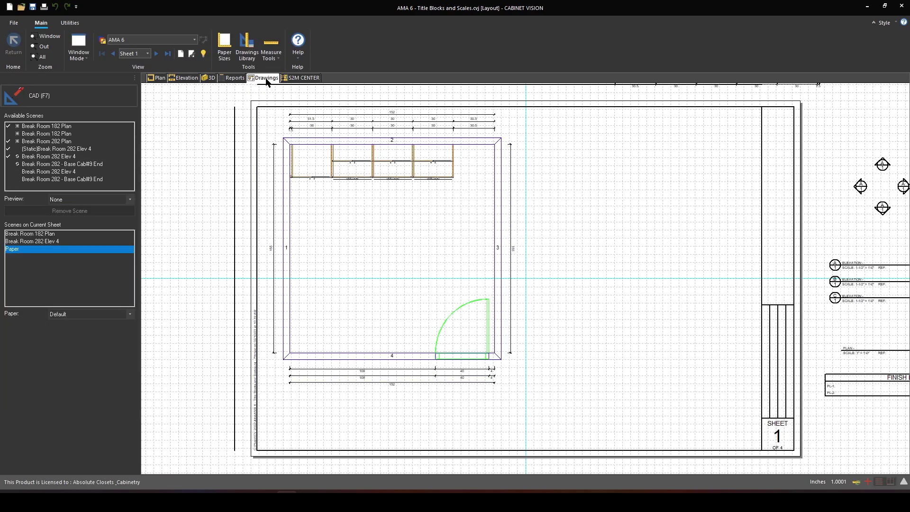
left_click(57, 149)
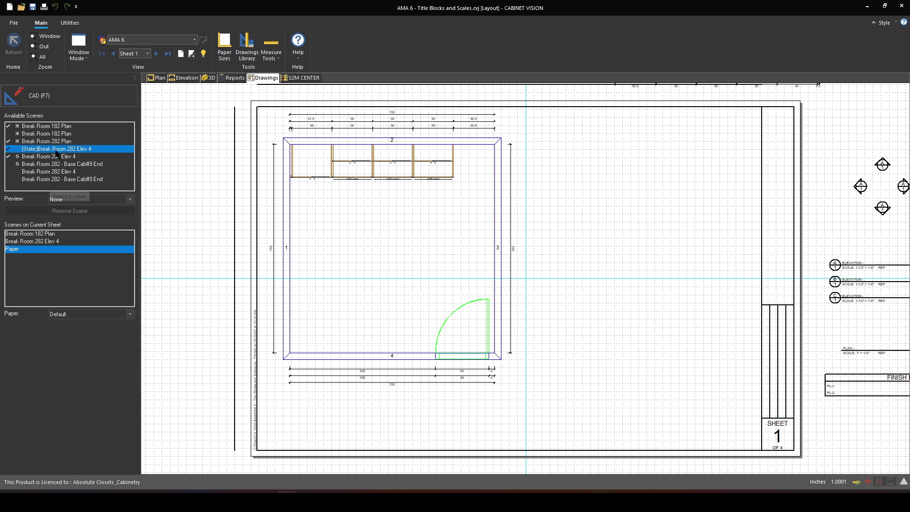
left_click(58, 164)
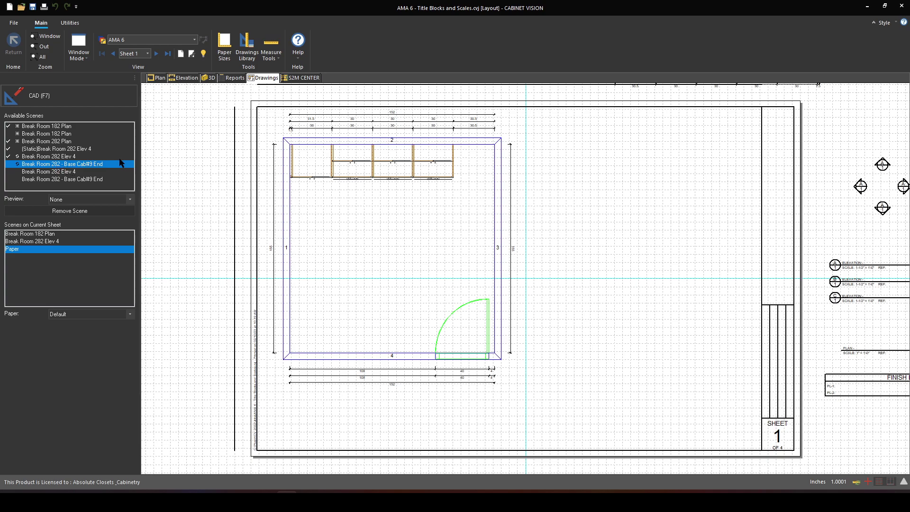
Try placing the static Break Room 282 Elev 4 scene on Sheet 1 and remove it.
left_click(44, 149)
right_click(701, 201)
left_click(690, 206)
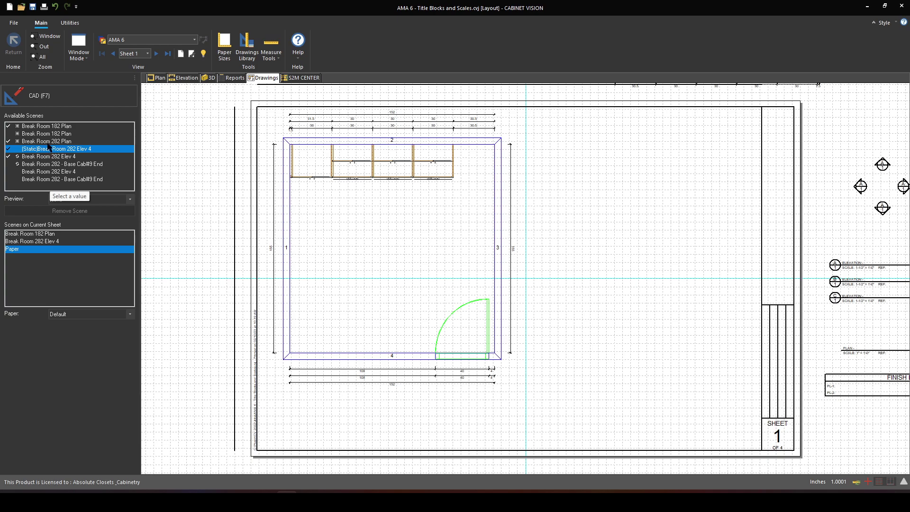
Try placing the non-static Break Room 282 Elev 4 scene on Sheet 1, compare it with the Base Cab#9 End entry, and remove it.
left_click(49, 157)
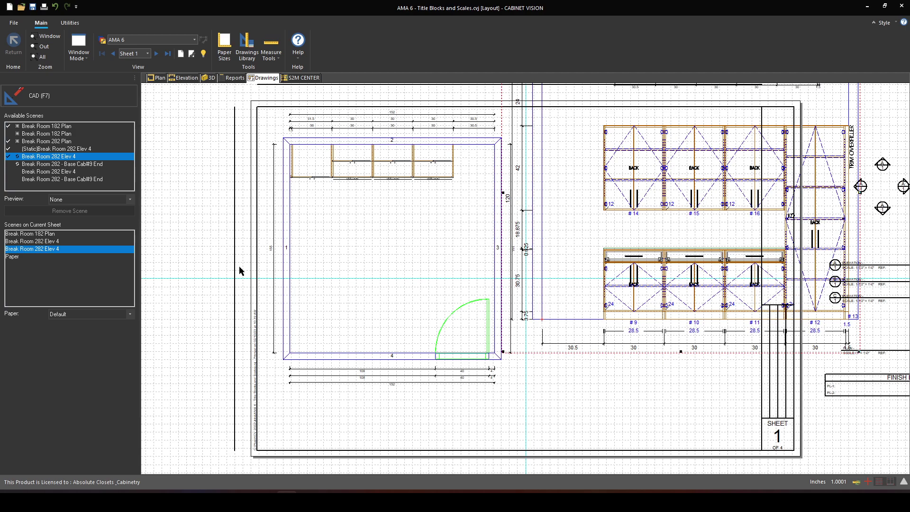
left_click(74, 164)
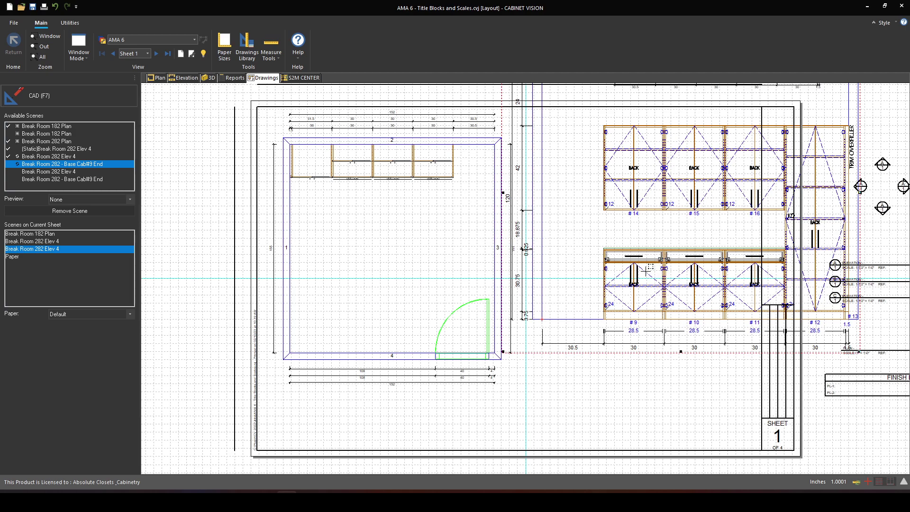
right_click(672, 262)
left_click(647, 272)
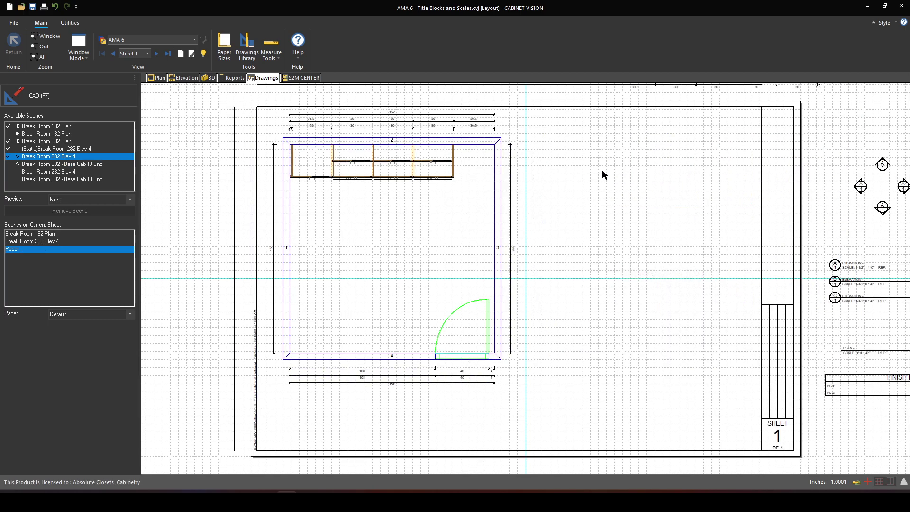
Delete the existing Break Room 182 Plan and Break Room 282 Elev 4 scenes from Sheet 1.
left_click(158, 78)
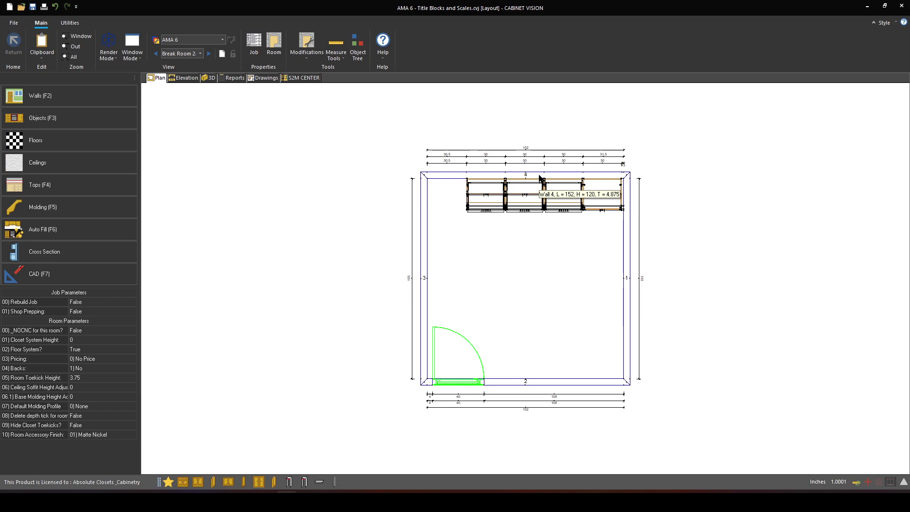
left_click(266, 78)
left_click(441, 221)
right_click(441, 221)
left_click(427, 230)
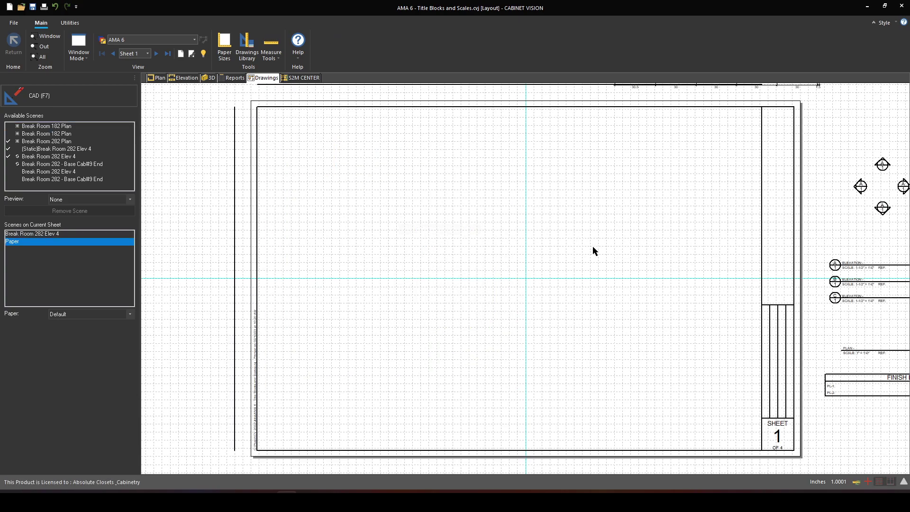
right_click(550, 117)
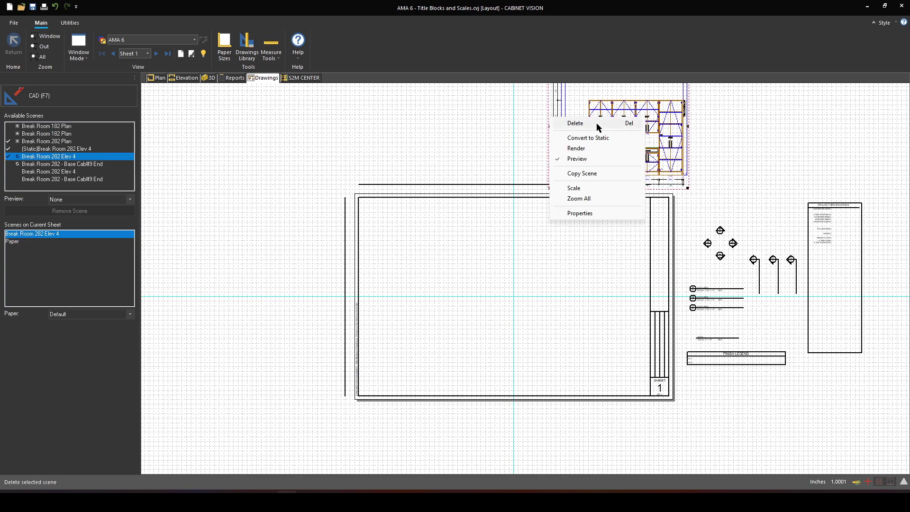
left_click(596, 124)
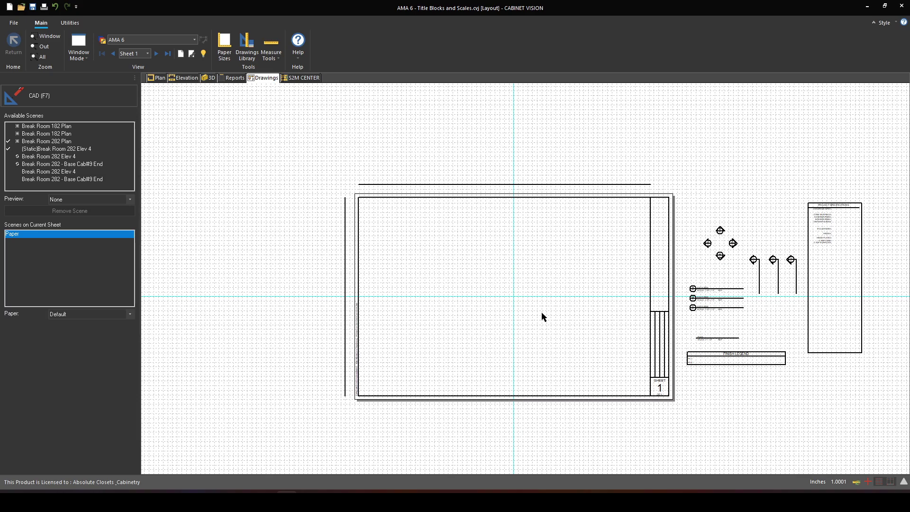
Open the large sheet number text in the title block for editing and view the field codes it can use.
scroll(570, 342, "up", 3)
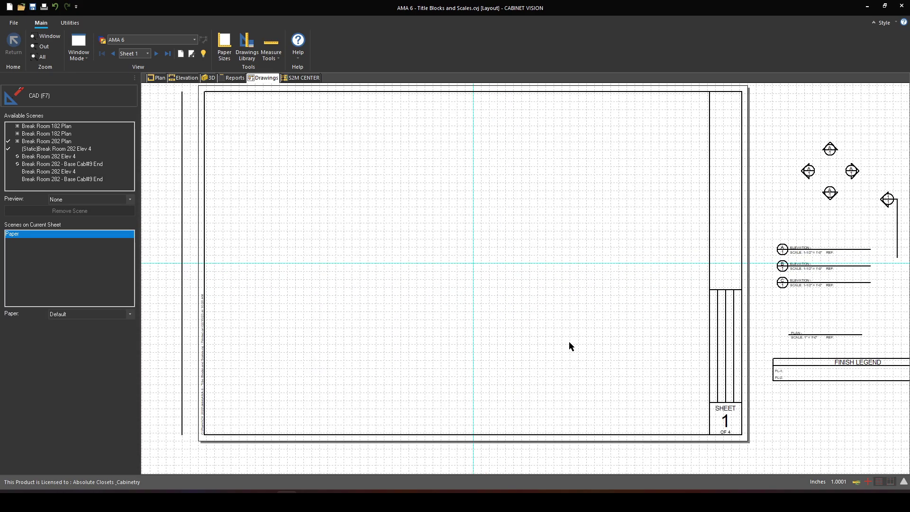
mouse_move(550, 345)
middle_mouse_down()
mouse_move(611, 340)
mouse_move(623, 349)
middle_mouse_up()
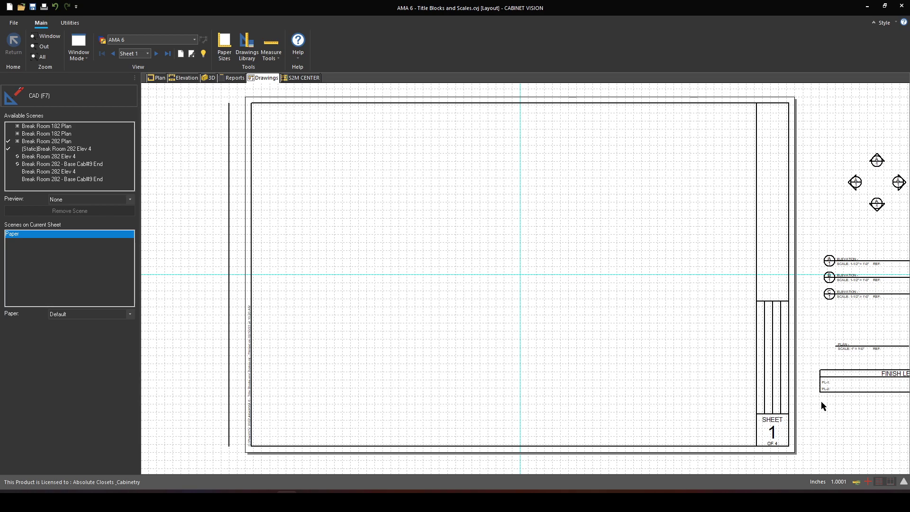
scroll(848, 440, "up", 4)
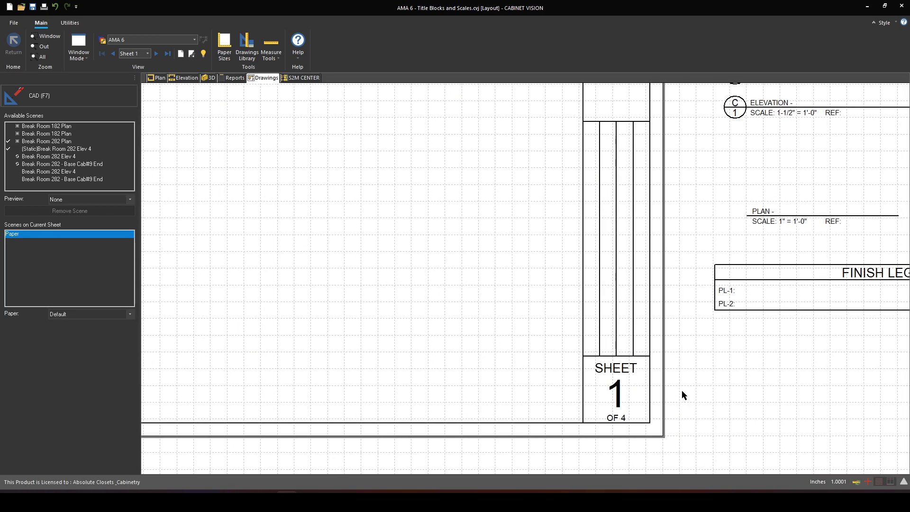
key("F7")
double_click(616, 371)
double_click(621, 394)
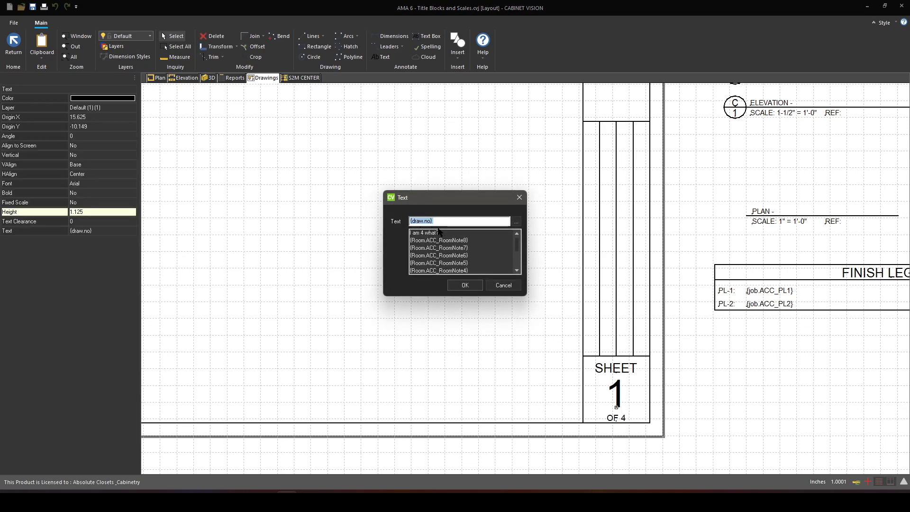
left_click(517, 223)
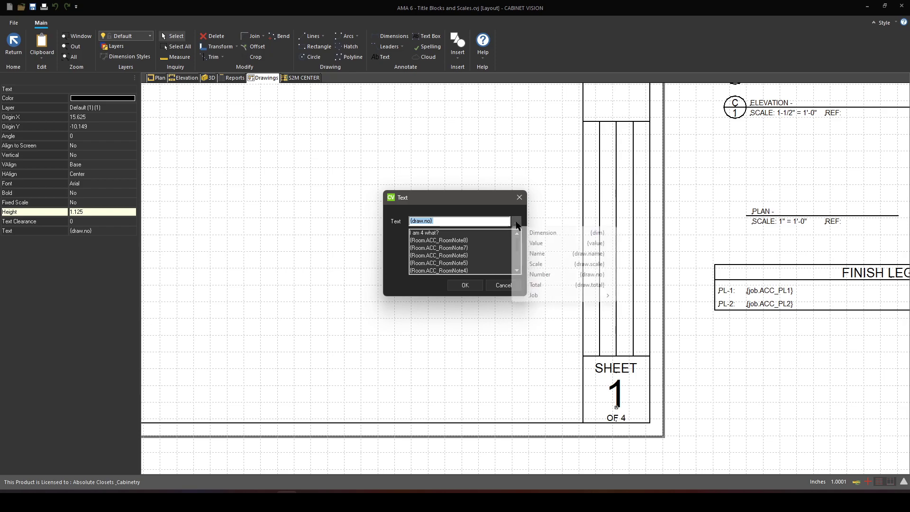
left_click(693, 386)
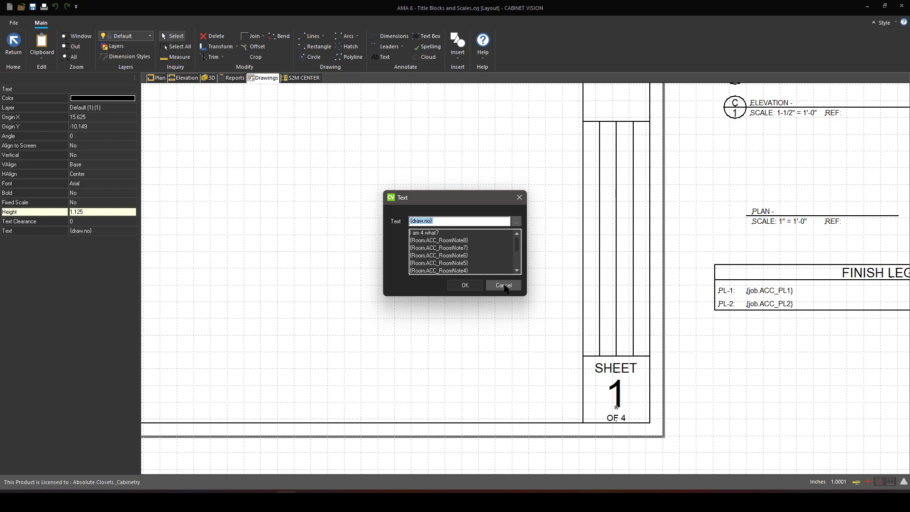
Examine the Job field codes under Properties, including Assembly, Closet and Molding, and cancel the sheet number text edit.
left_click(516, 221)
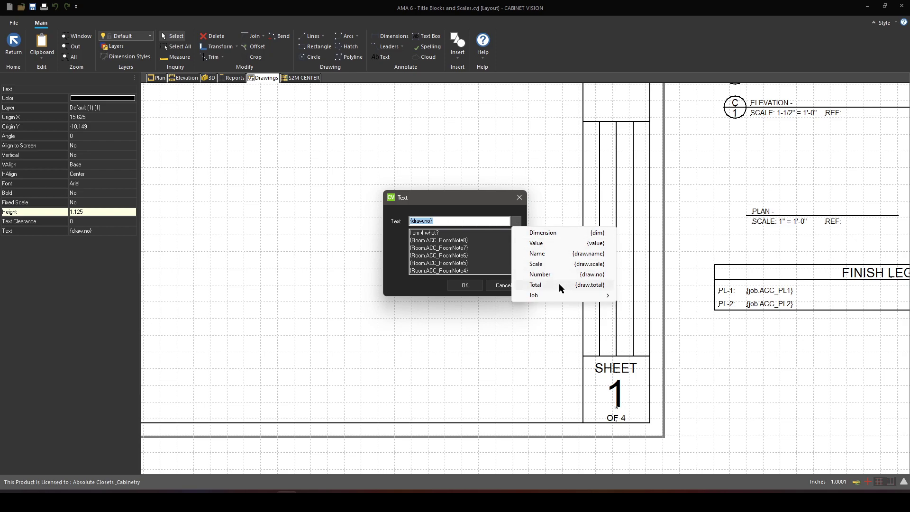
mouse_move(556, 295)
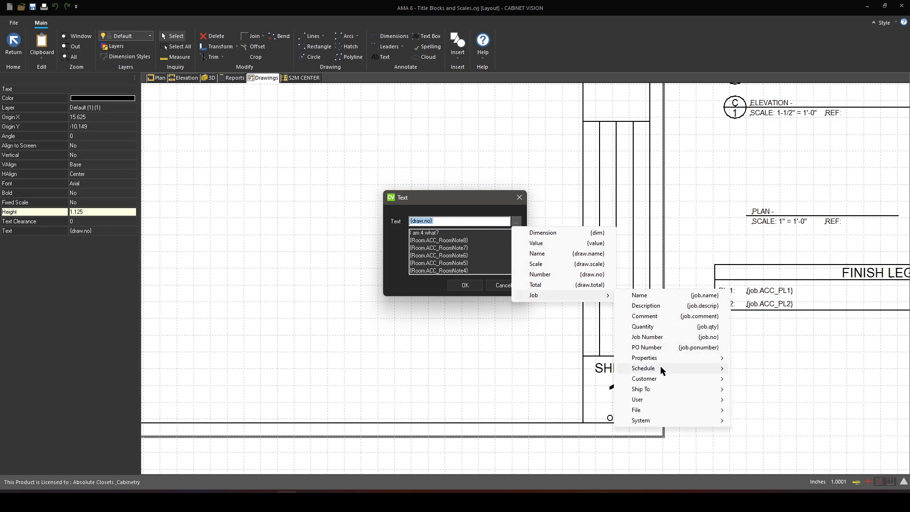
mouse_move(671, 358)
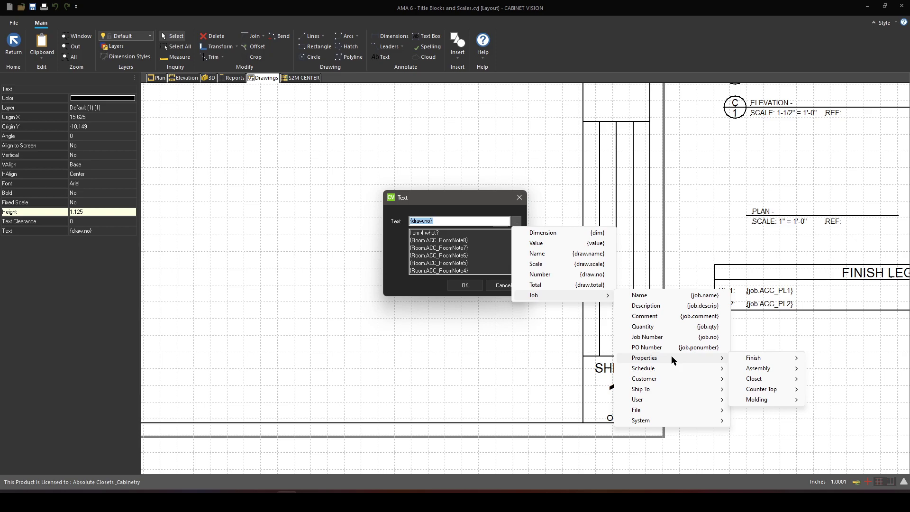
mouse_move(767, 371)
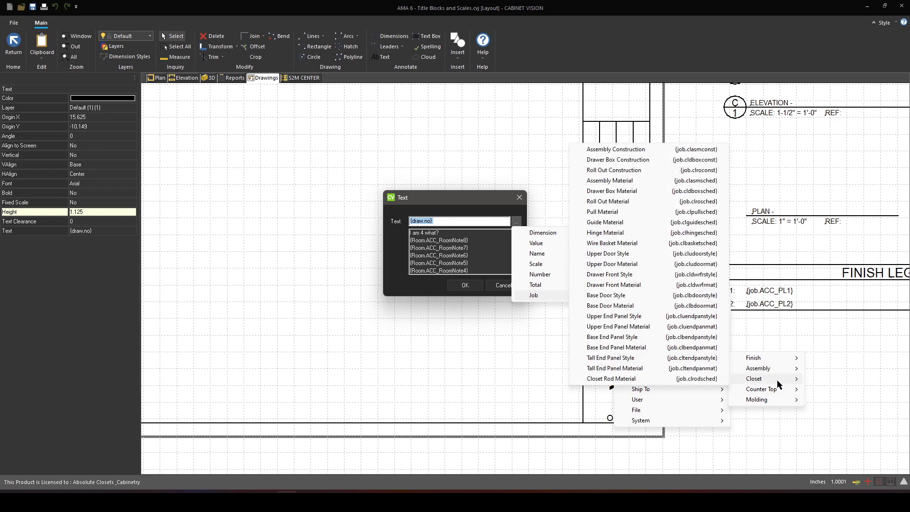
mouse_move(779, 400)
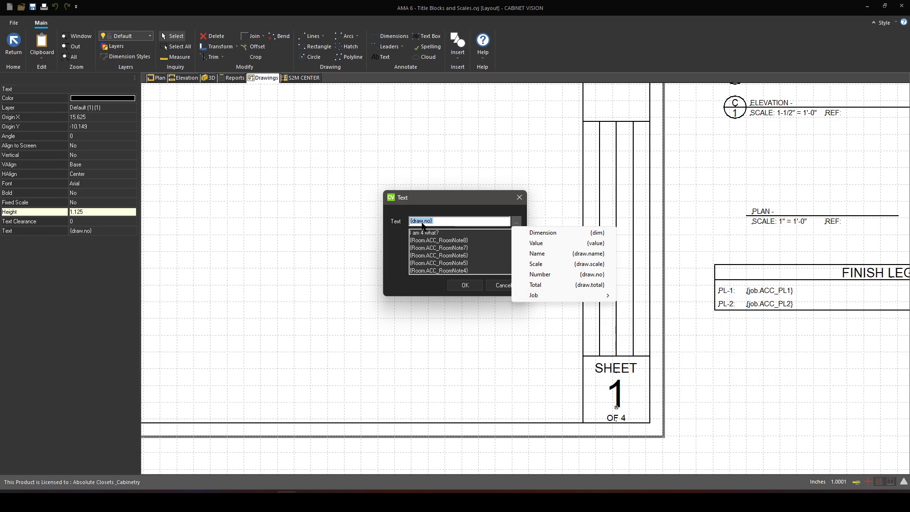
left_click(545, 332)
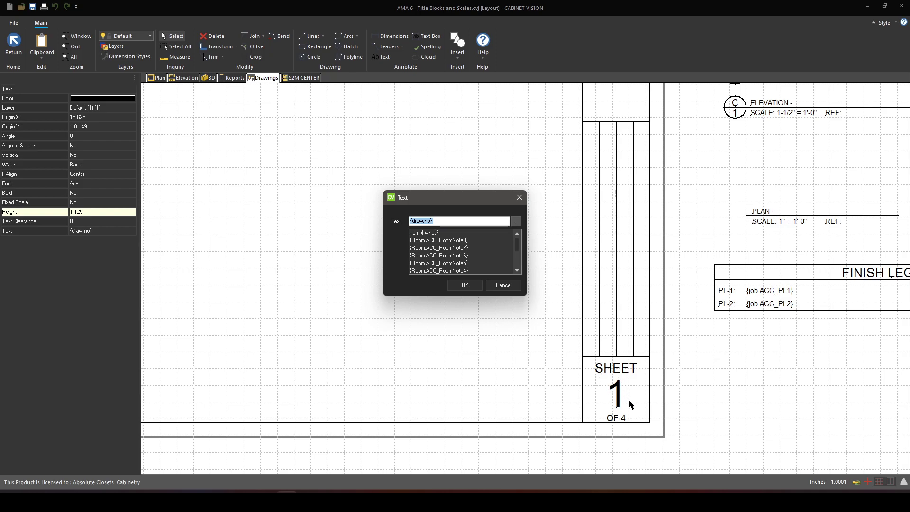
left_click(503, 286)
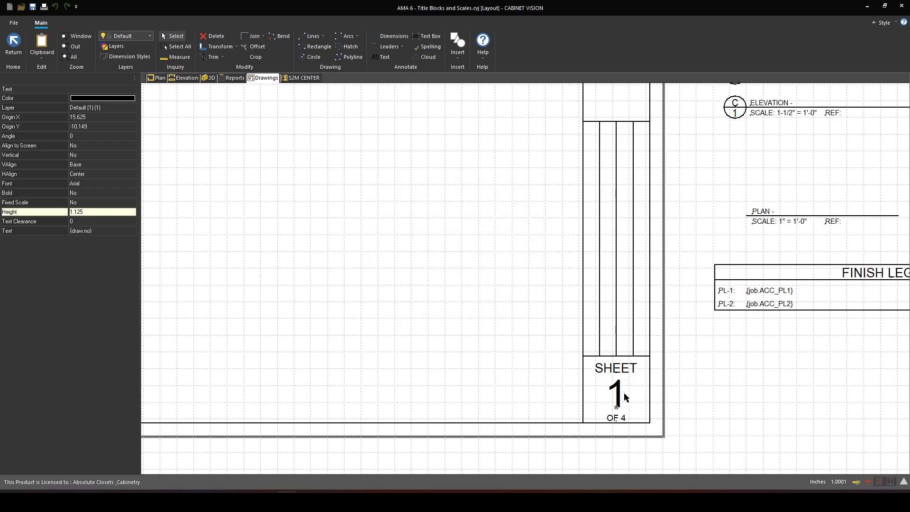
Leave CAD editing and check the list of sheets in the drawing set.
left_click(425, 279)
left_click(13, 43)
left_click(134, 54)
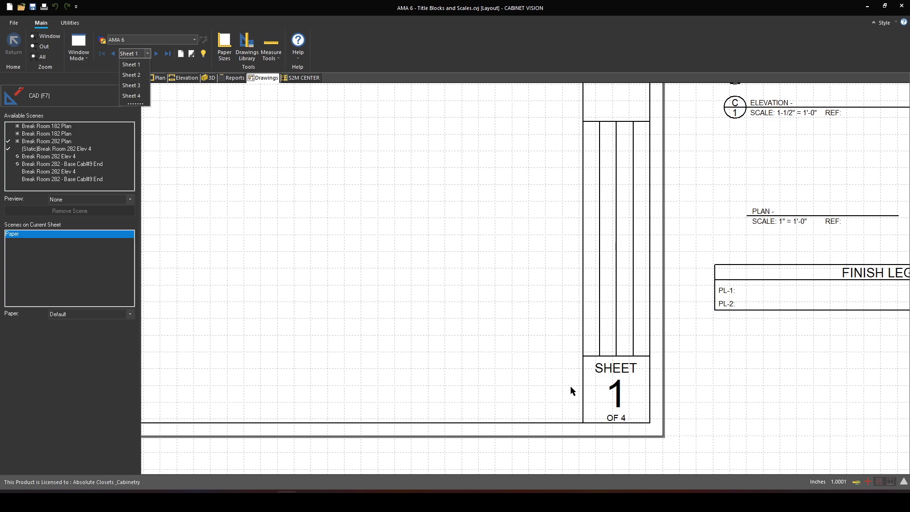
left_click(548, 373)
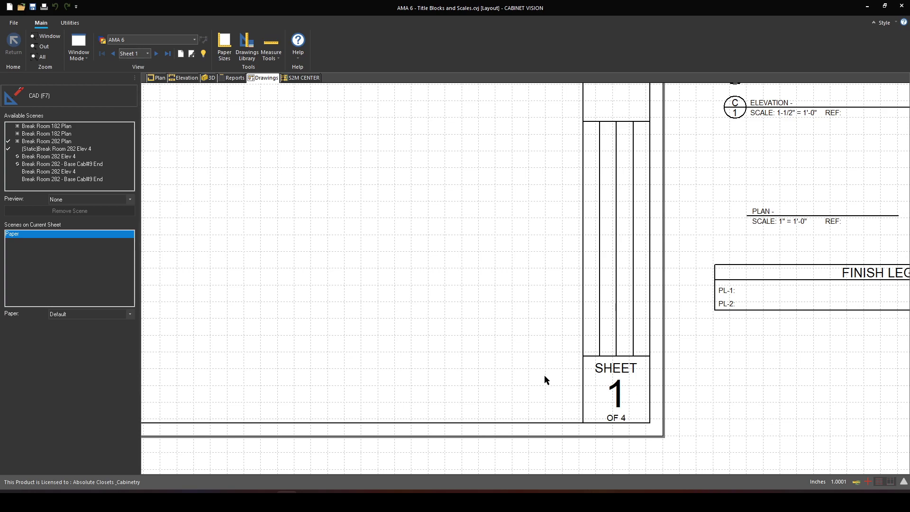
Inspect the sheet total text OF {draw.total} under the sheet number in CAD and cancel the edit.
key("F7")
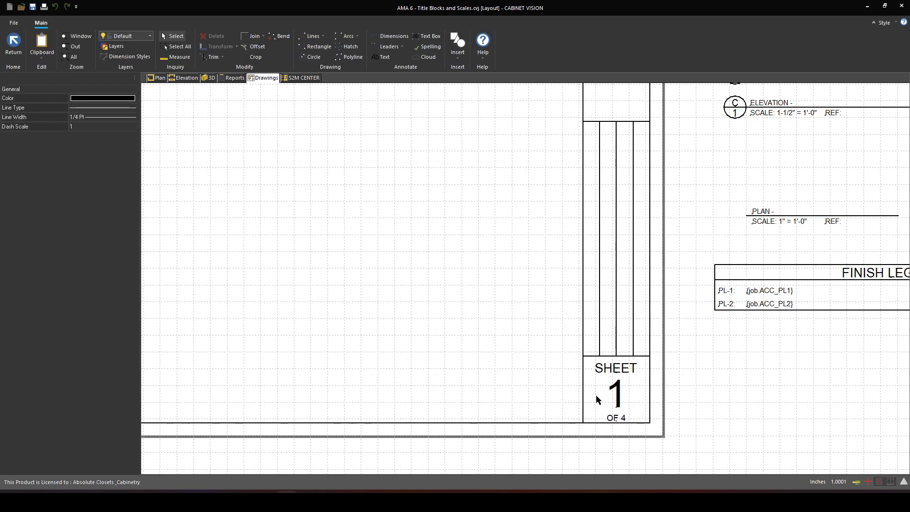
double_click(618, 418)
left_click(488, 221)
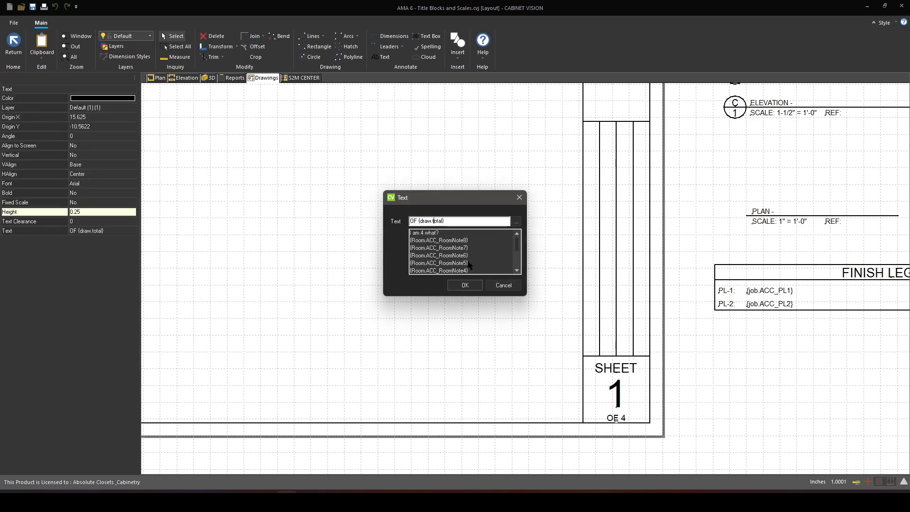
left_click(504, 285)
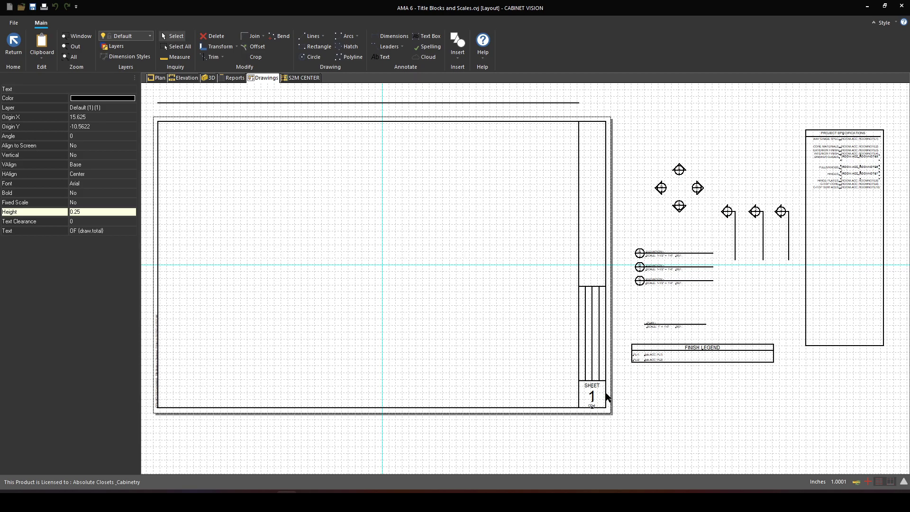
Examine the title block column, the elevation and plan tags beside the sheet, and the file path text along its border.
scroll(599, 378, "up", 5)
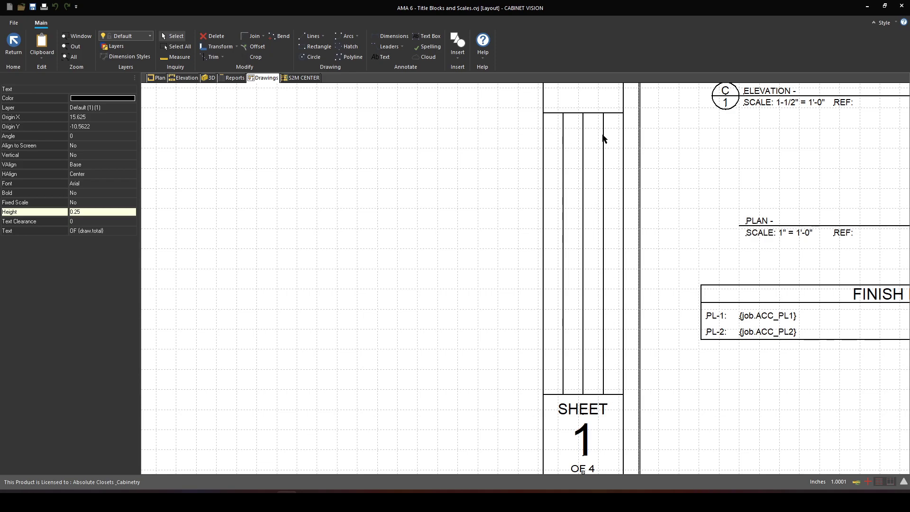
mouse_move(637, 177)
middle_mouse_down()
mouse_move(630, 399)
mouse_move(632, 337)
middle_mouse_up()
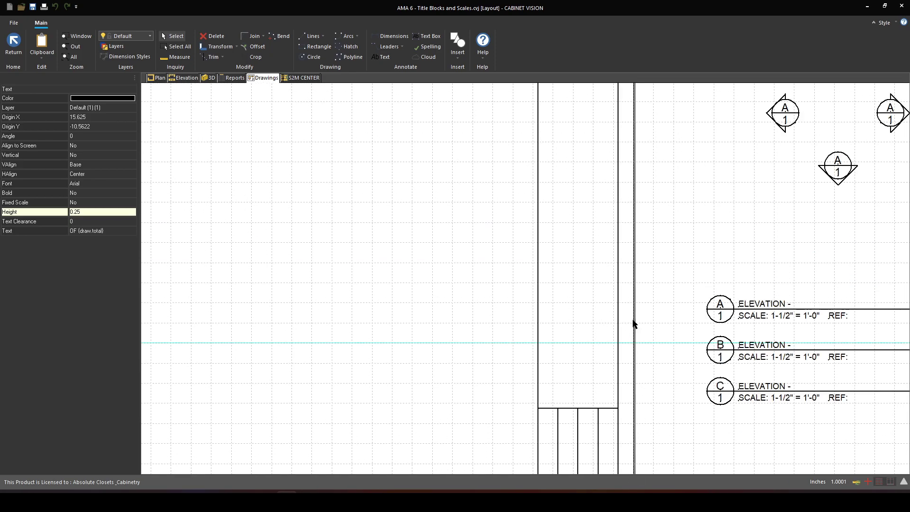
scroll(575, 382, "down", 2)
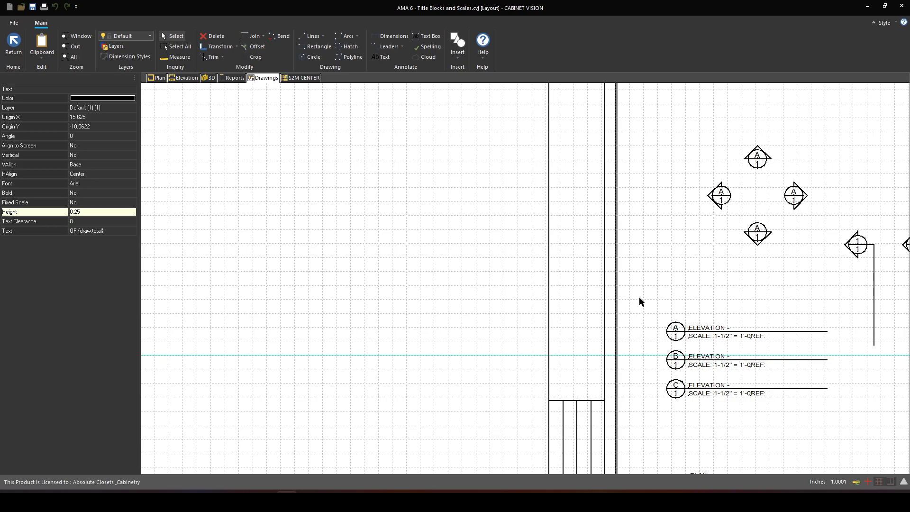
scroll(682, 260, "up", 2)
scroll(683, 263, "down", 5)
scroll(534, 277, "up", 2)
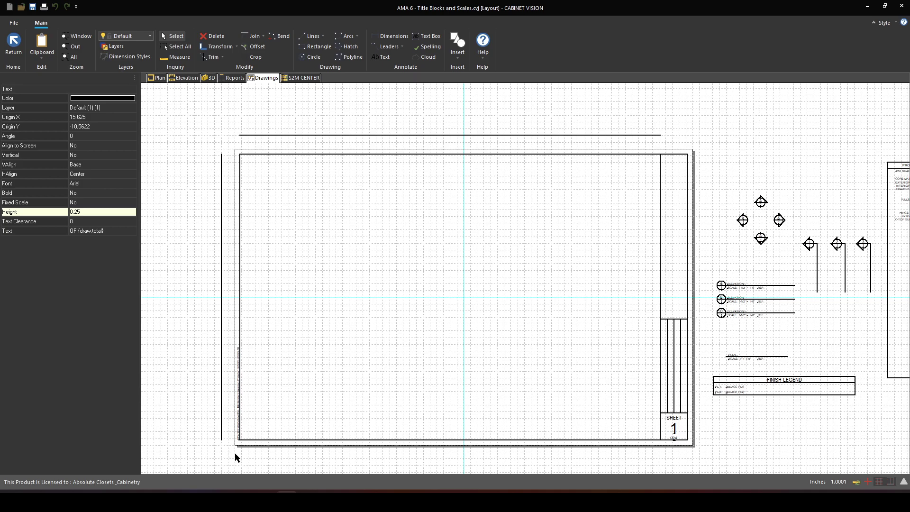
scroll(240, 452, "up", 5)
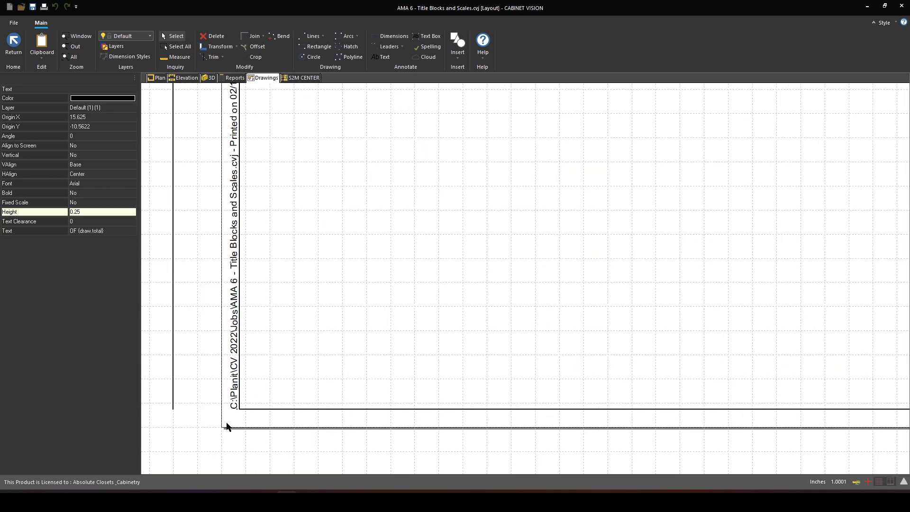
Inspect the {file.path} text along the sheet's border and the File and System field codes under Job, and cancel the edit.
scroll(321, 391, "down", 1)
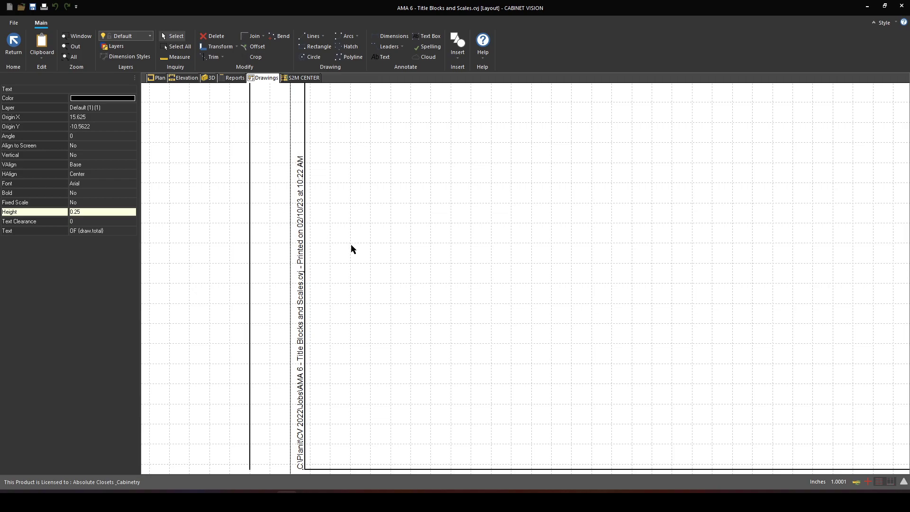
left_click(303, 378)
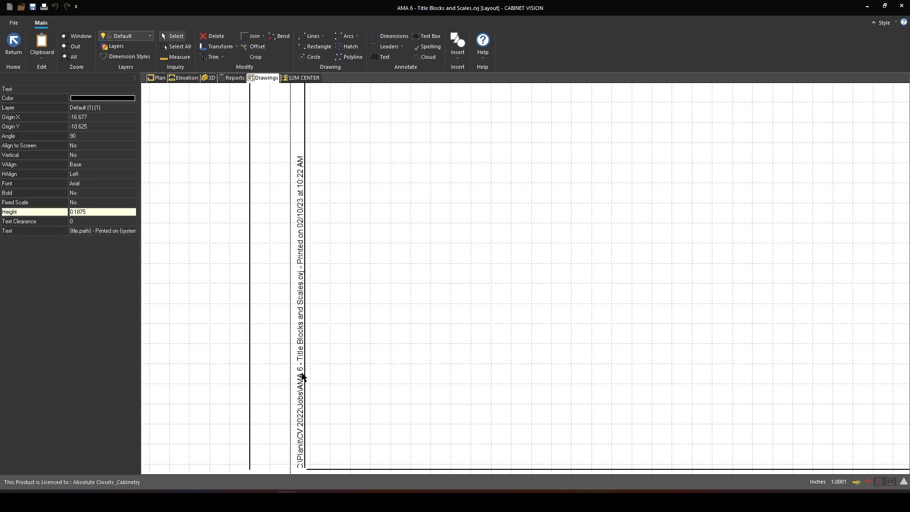
double_click(304, 403)
left_click_drag(455, 222, 375, 224)
left_click(429, 221)
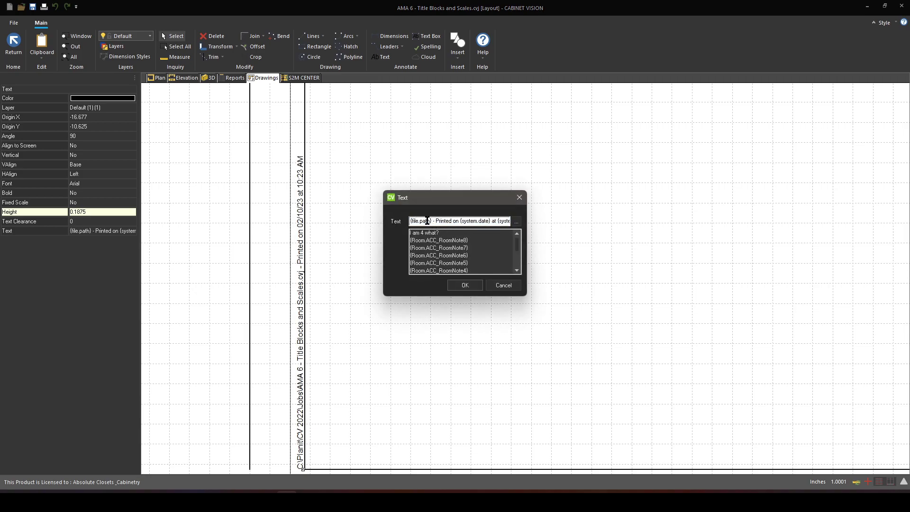
left_click(517, 222)
mouse_move(544, 296)
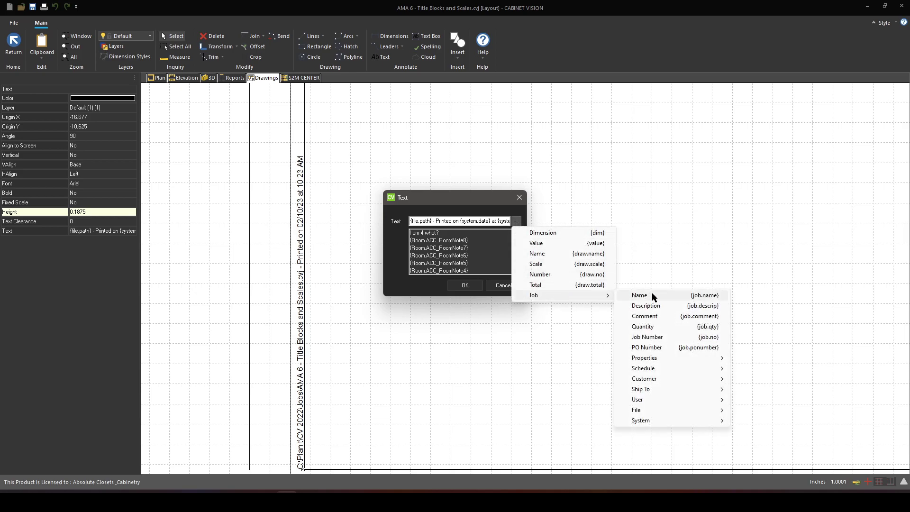
mouse_move(685, 411)
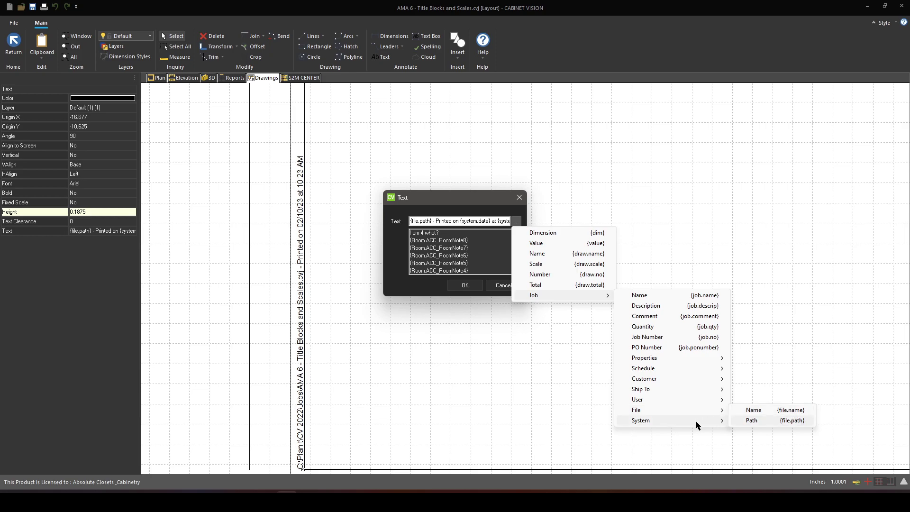
mouse_move(696, 425)
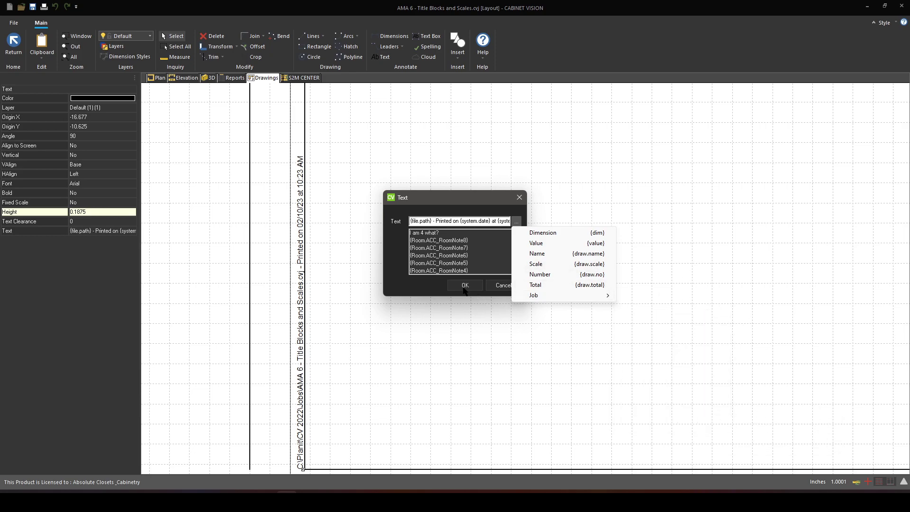
left_click(426, 291)
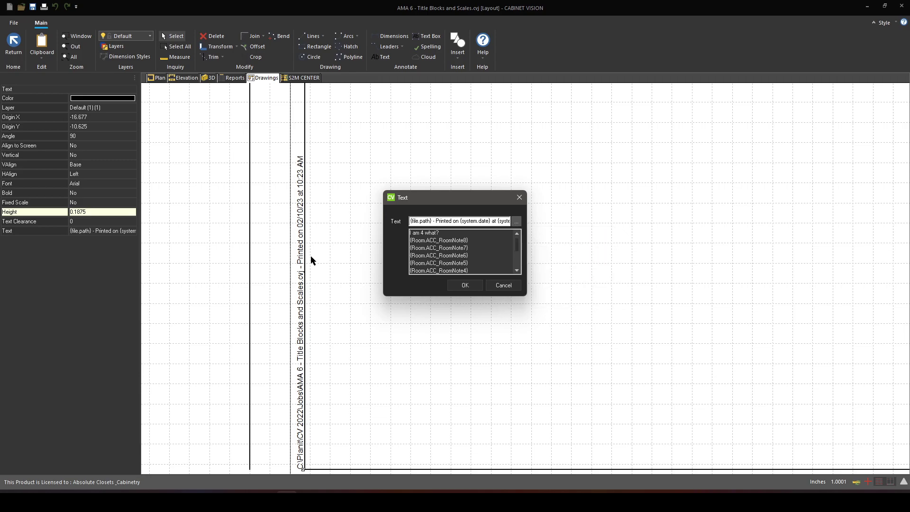
left_click(504, 285)
Examine the elevation, plan and section tags and the finish legend beside the sheet, and check the option for inserting library symbols.
scroll(409, 372, "down", 5)
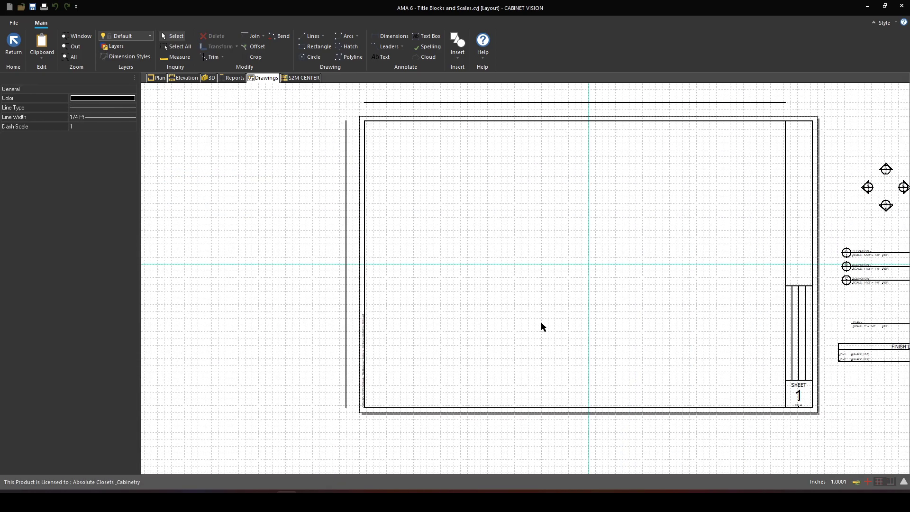
middle_click_drag(598, 277, 491, 305)
mouse_move(790, 322)
middle_mouse_down()
mouse_move(644, 305)
mouse_move(649, 250)
middle_mouse_up()
scroll(801, 284, "up", 4)
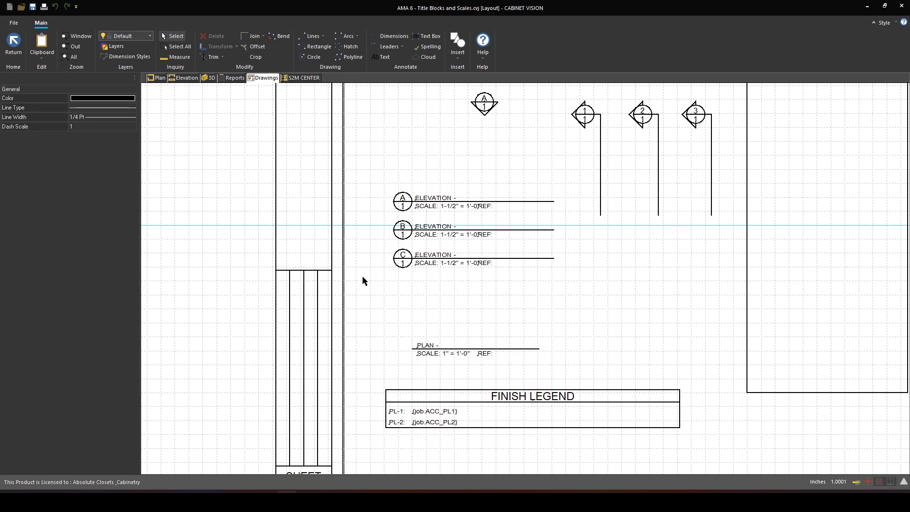
left_click(457, 45)
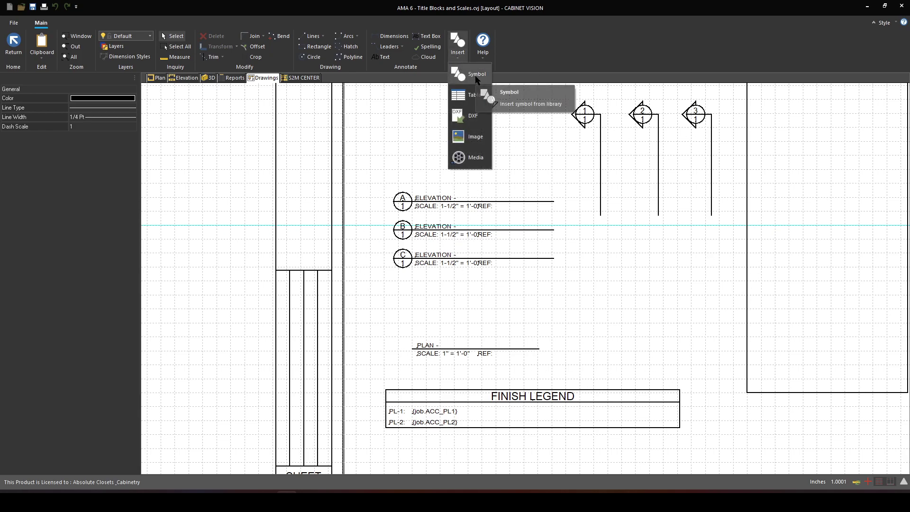
left_click(476, 74)
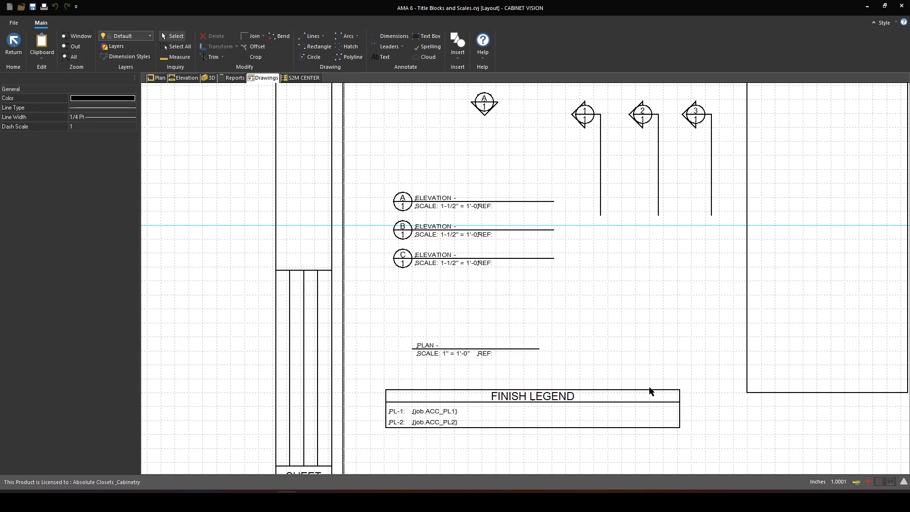
mouse_move(594, 231)
middle_mouse_down()
mouse_move(601, 265)
mouse_move(589, 334)
middle_mouse_up()
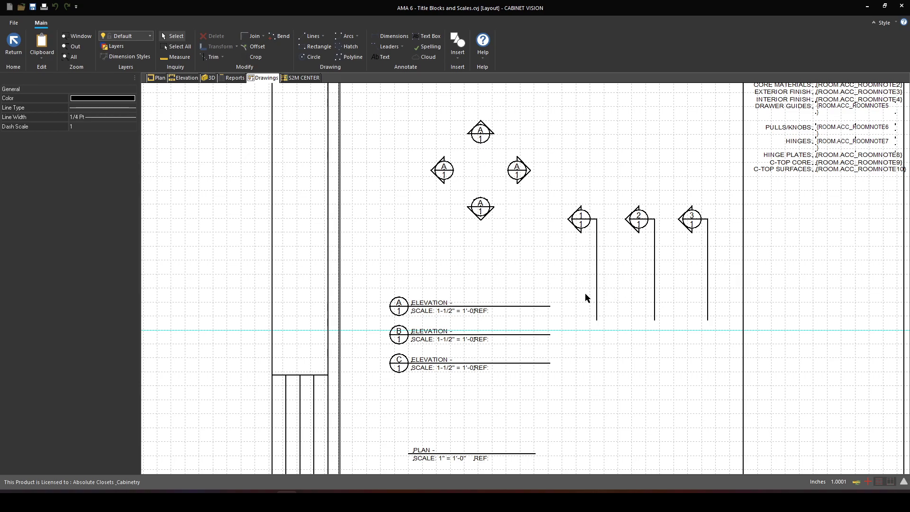
scroll(653, 309, "up", 5)
scroll(653, 309, "down", 5)
scroll(674, 333, "up", 4)
scroll(674, 333, "down", 4)
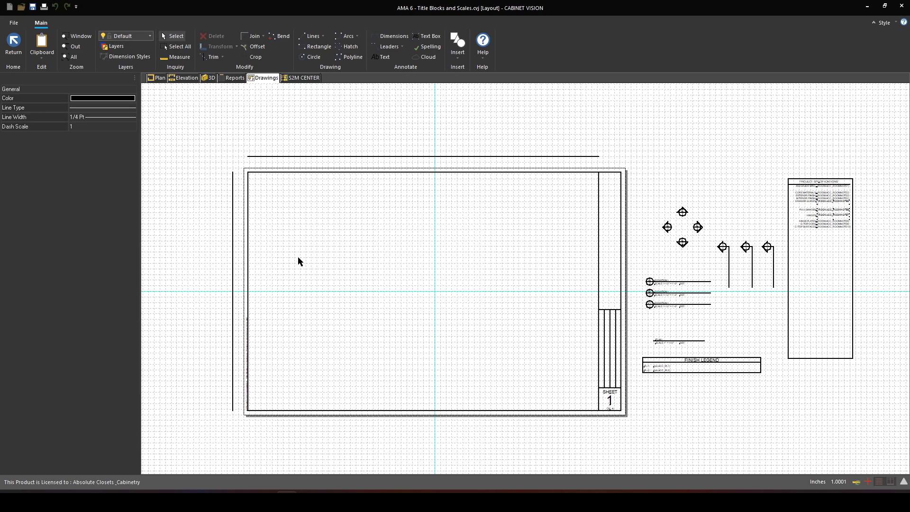
Examine the guide lines just outside the sheet border and compare them with the section tags beside the sheet.
left_click(236, 265)
left_click(319, 157)
left_click(326, 126)
left_click(233, 219)
left_click(355, 240)
scroll(729, 285, "up", 3)
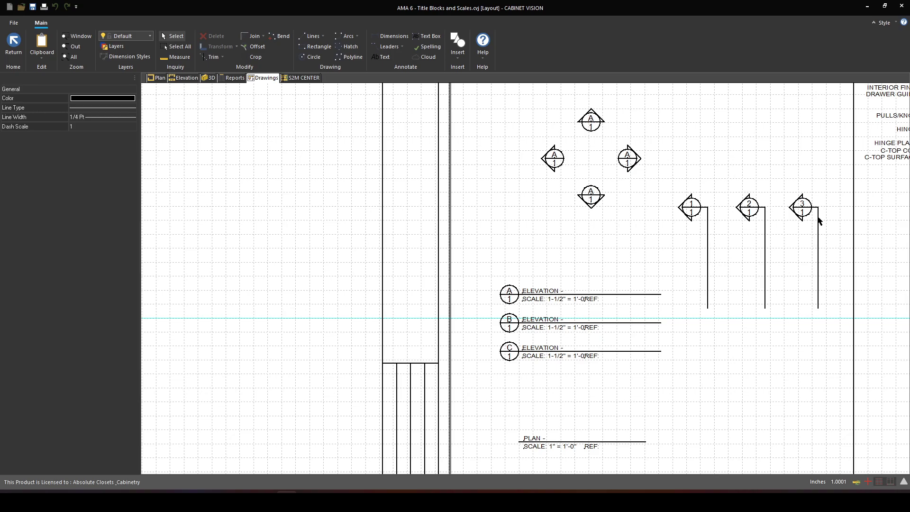
scroll(777, 292, "down", 3)
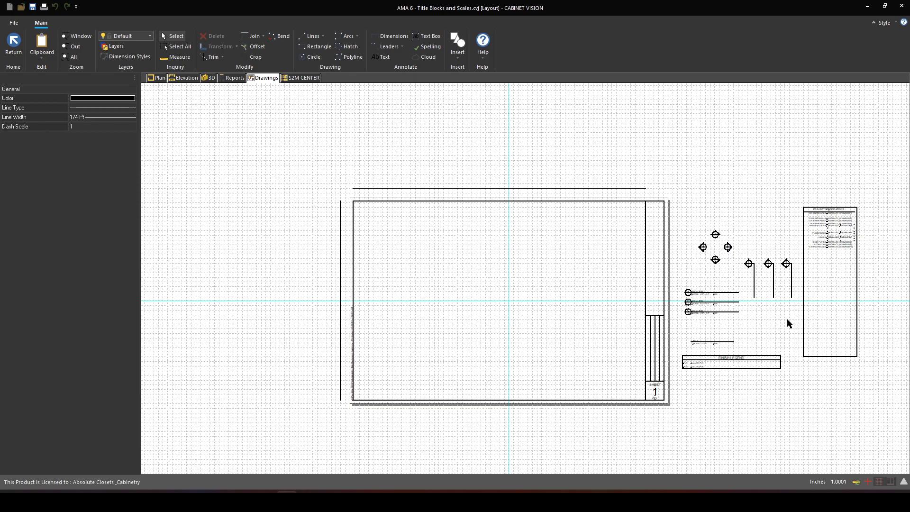
Leave CAD editing and show the Wall 4 elevation of Break Room 282.
key("F7")
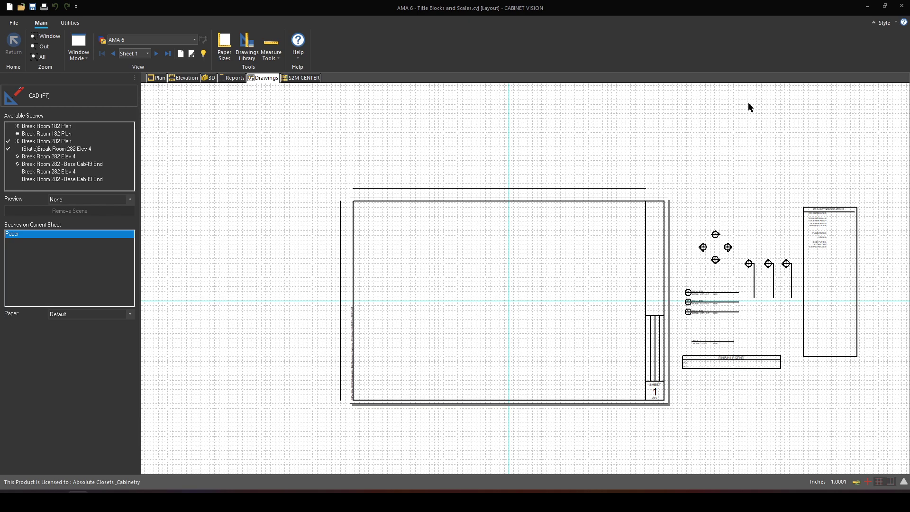
left_click(183, 77)
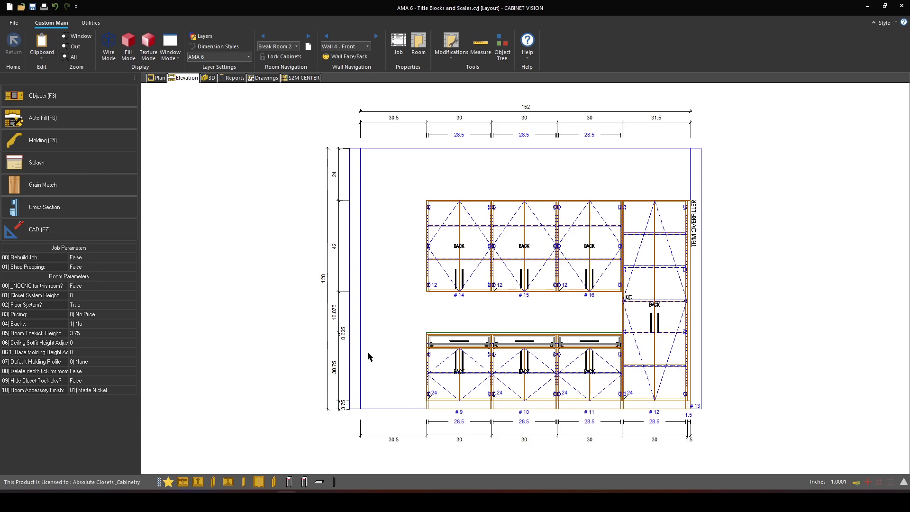
mouse_move(370, 369)
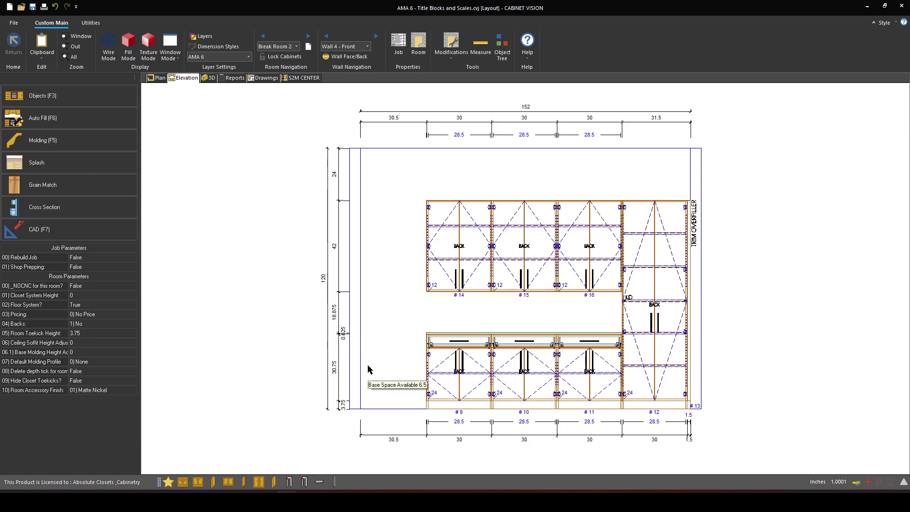
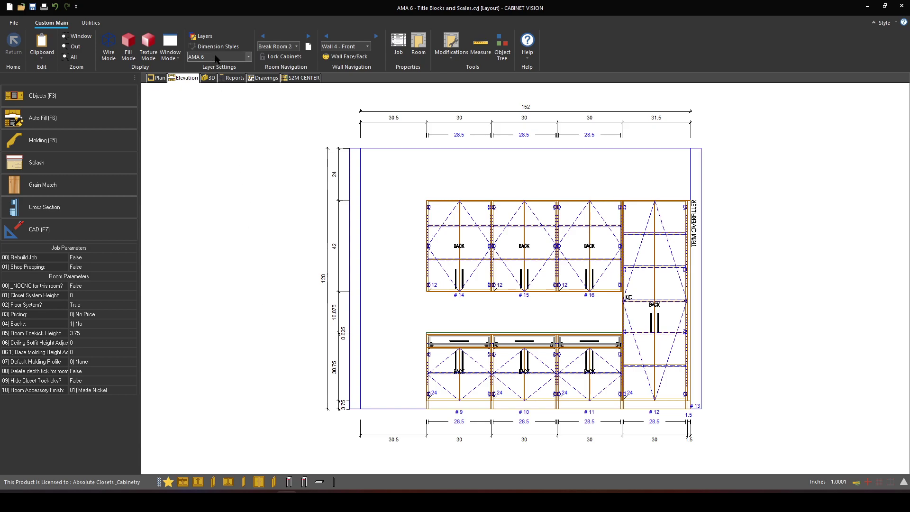
Switch the current room to Break Room 182 and show its plan view.
left_click(216, 57)
left_click(226, 65)
left_click(291, 47)
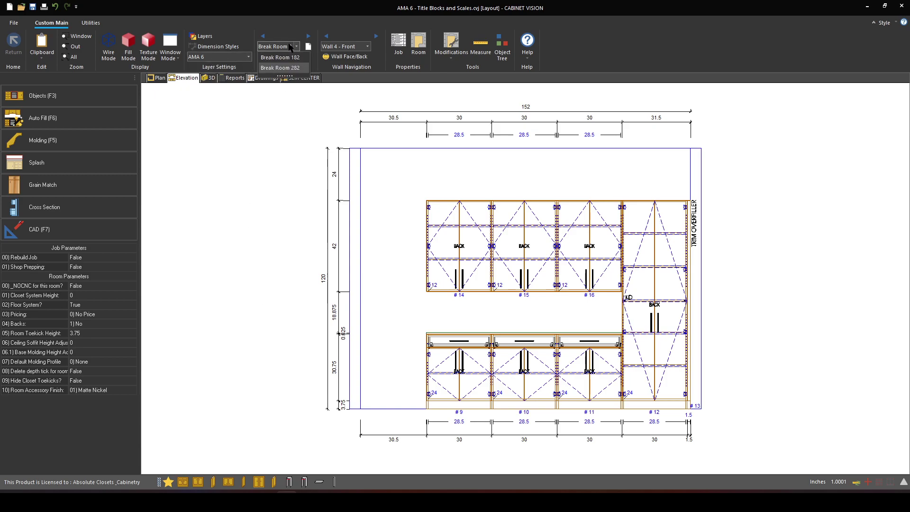
left_click(290, 58)
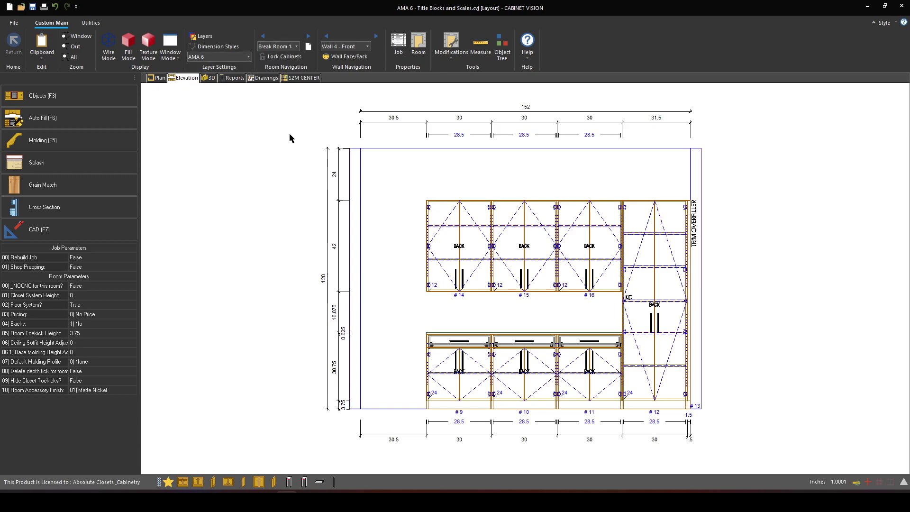
left_click(159, 79)
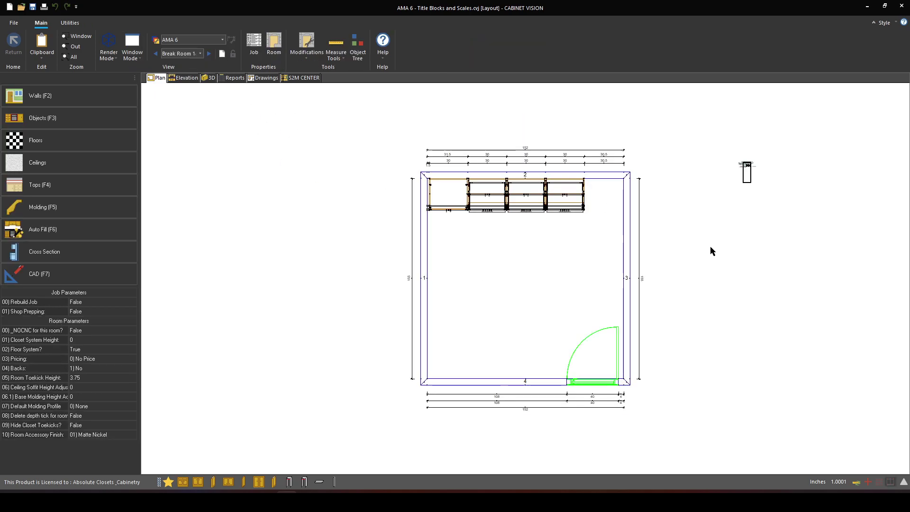
Delete the small CAD block beside the Break Room 182 plan and leave CAD editing.
left_click_drag(699, 137, 801, 244)
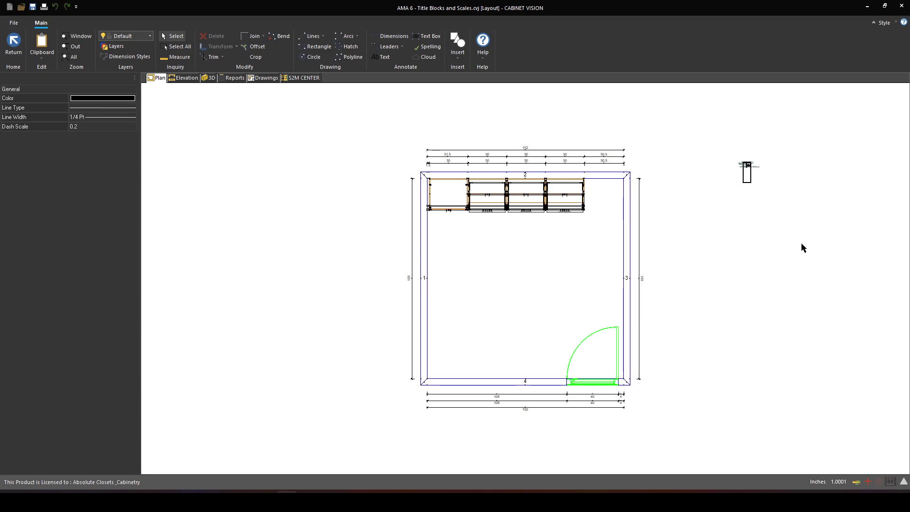
left_click(746, 171)
key("Delete")
key("Escape")
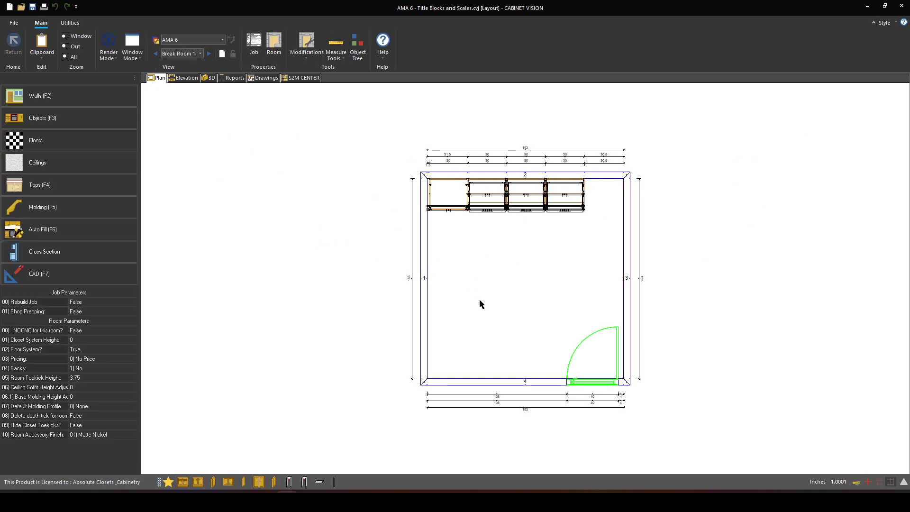
Delete the Break Room 282 Plan scene and the static Break Room 282 Elev 4 specifications scene from drawing Sheet 2.
left_click(266, 78)
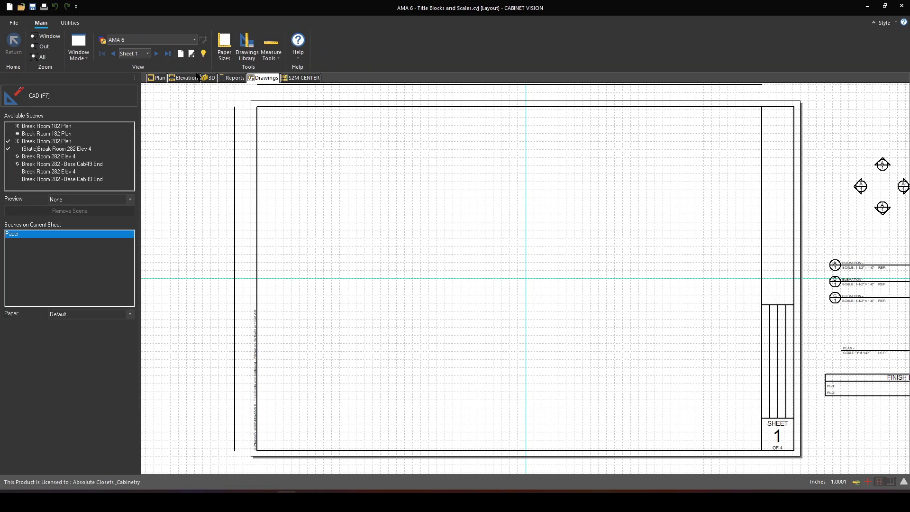
left_click(157, 54)
right_click(295, 176)
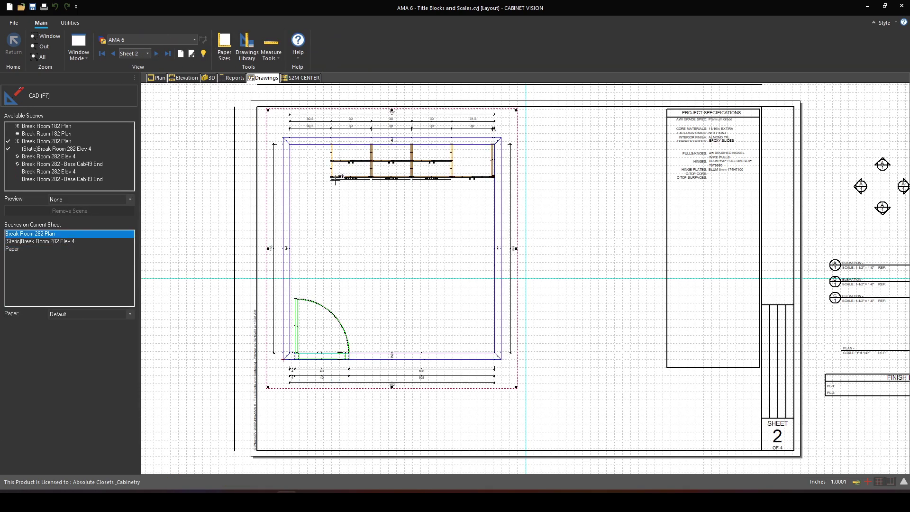
left_click(332, 187)
key("F7")
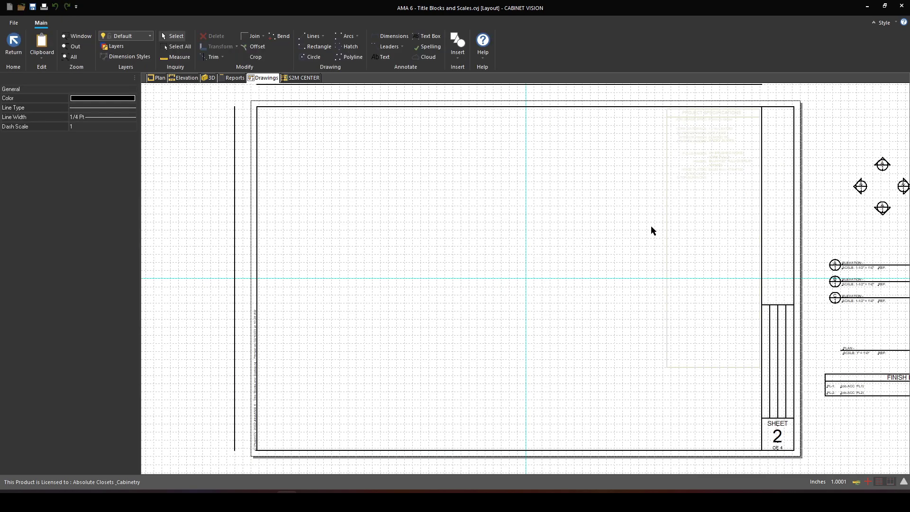
key("F7")
right_click(696, 223)
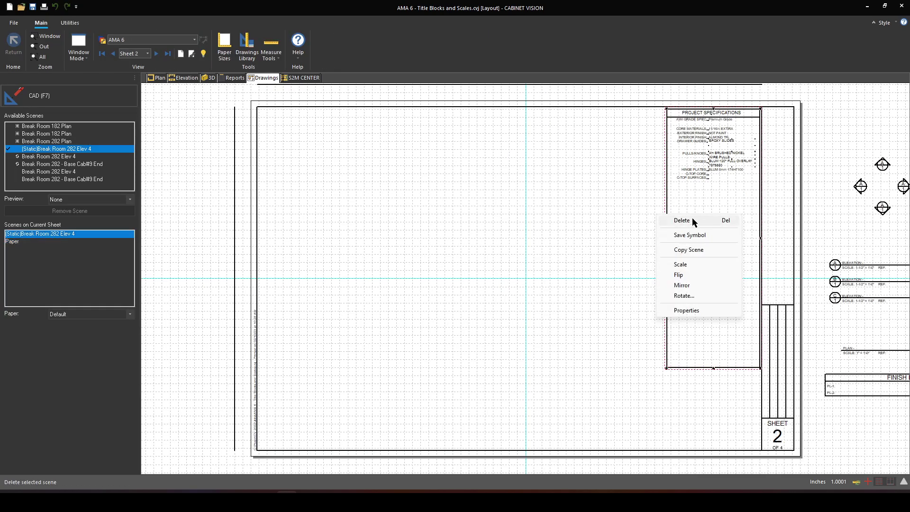
left_click(682, 221)
Check the remaining sheets and remove all Break Room plan, elevation and cabinet scenes from the available scenes.
left_click(157, 53)
left_click(157, 54)
left_click(157, 54)
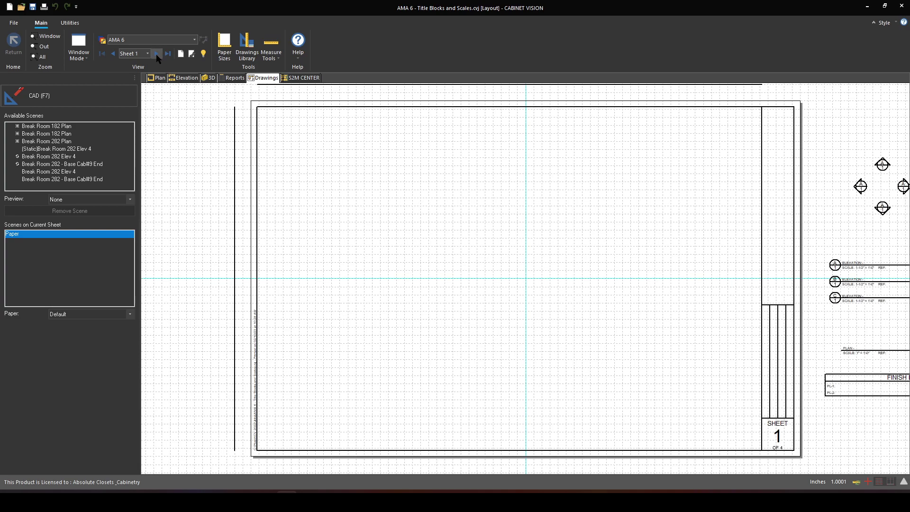
left_click(47, 126)
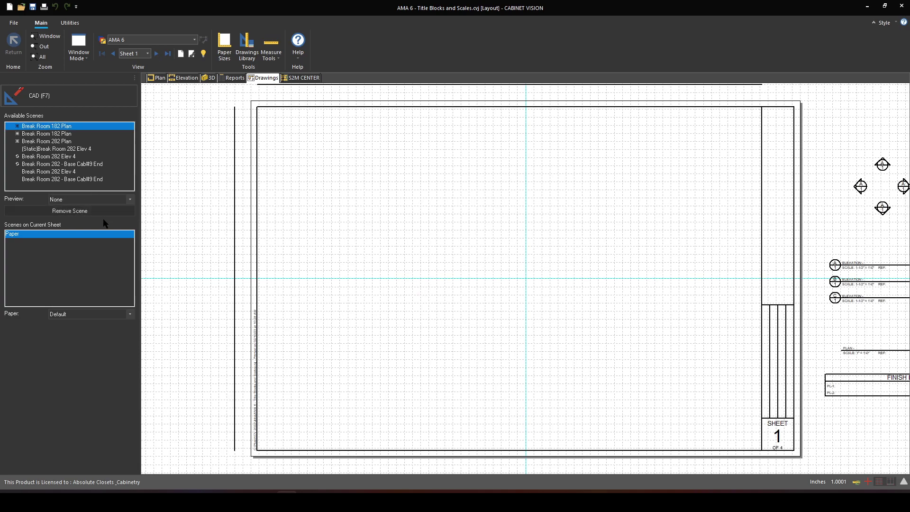
left_click(100, 211)
left_click(97, 211)
left_click(97, 212)
left_click(96, 211)
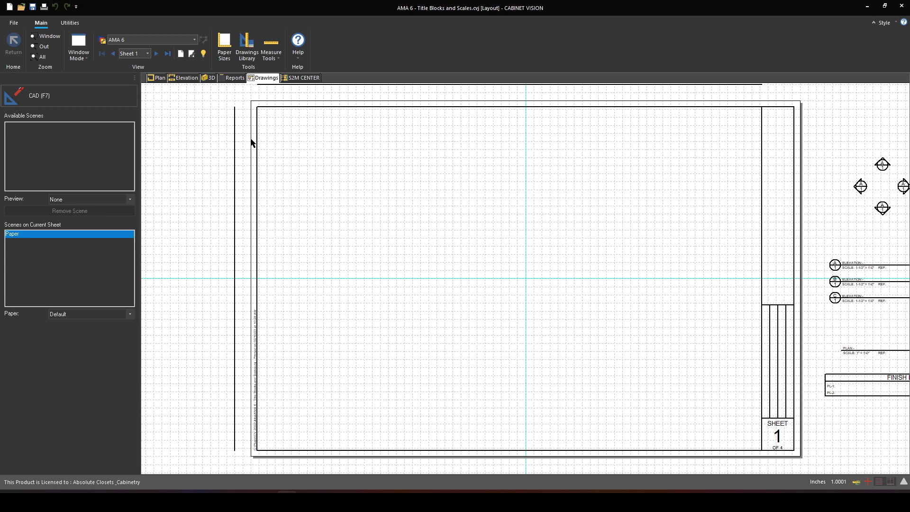
Show the Break Room 182 plan and hide the dimensions of walls 1, 3 and 4.
left_click(160, 80)
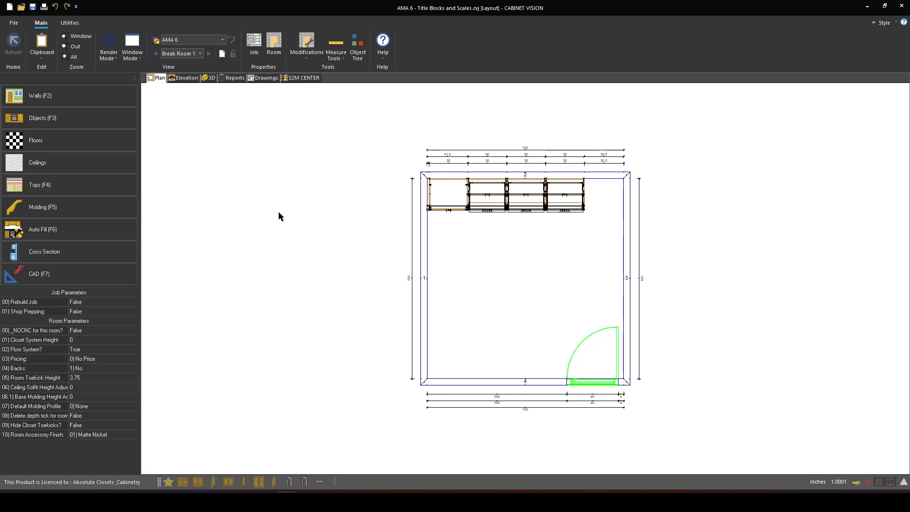
right_click(279, 212)
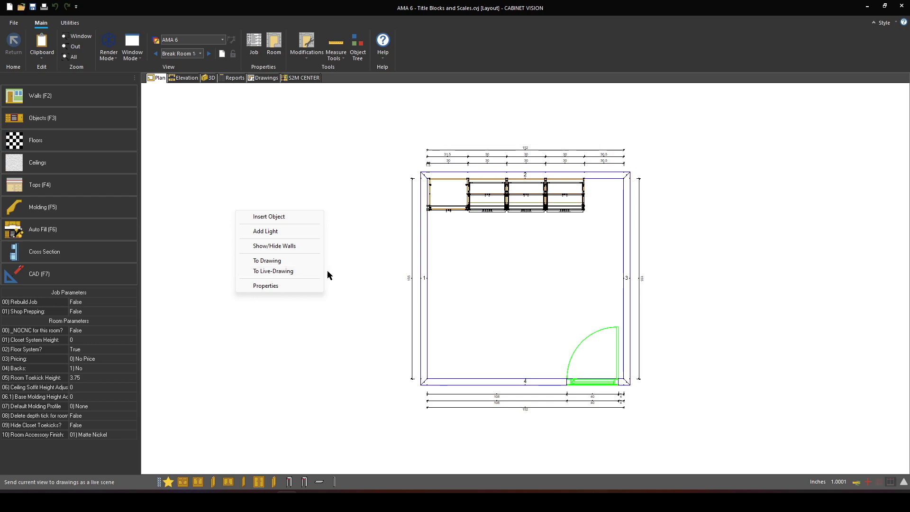
left_click(366, 259)
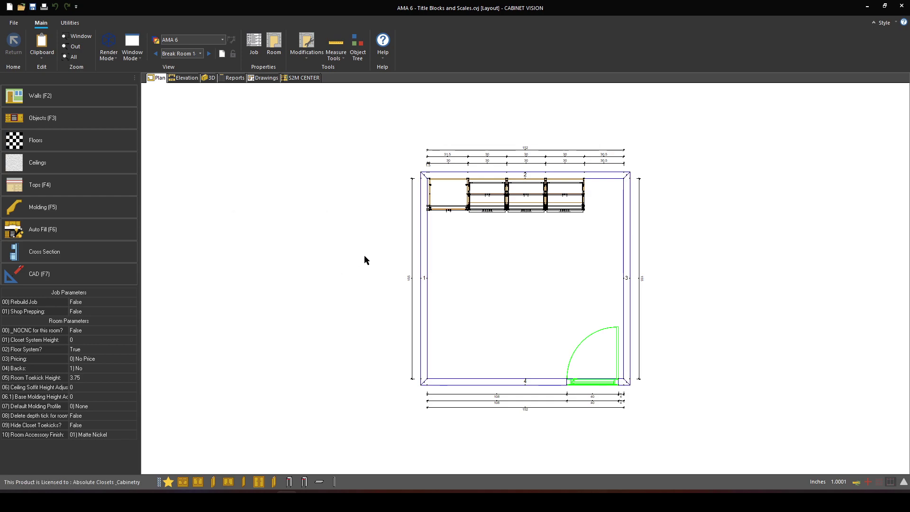
left_click(425, 271)
right_click(425, 271)
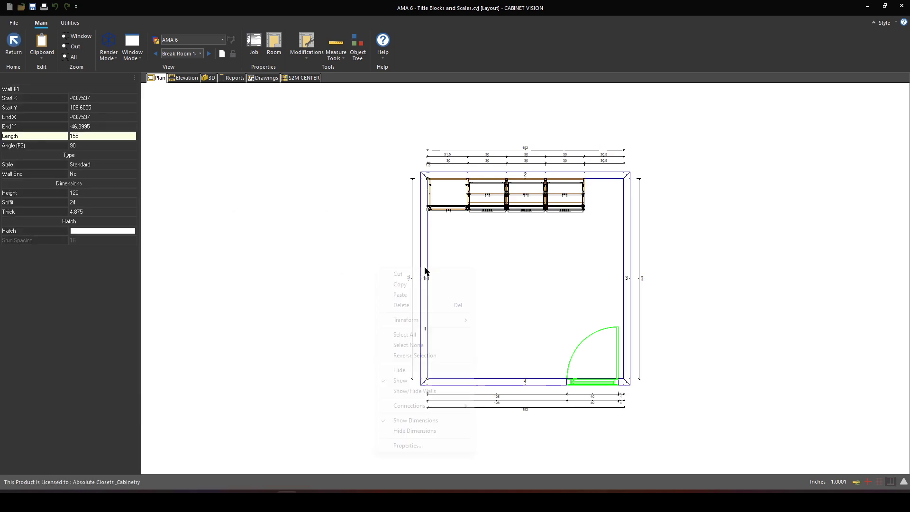
left_click(415, 430)
right_click(520, 380)
left_click(522, 381)
right_click(523, 382)
left_click(523, 361)
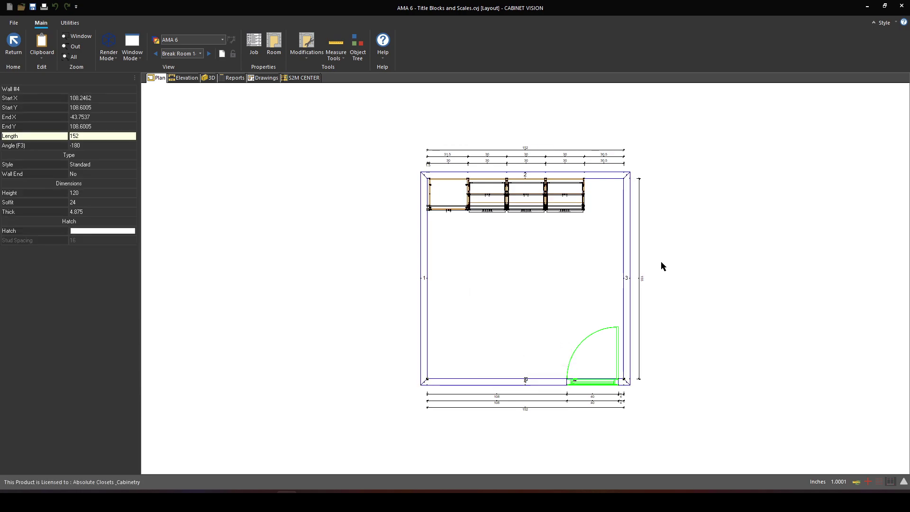
right_click(624, 271)
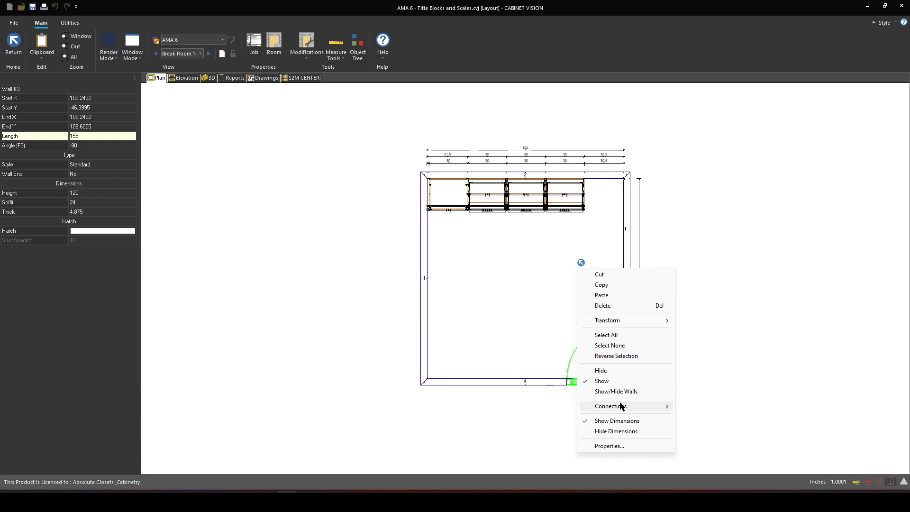
left_click(627, 432)
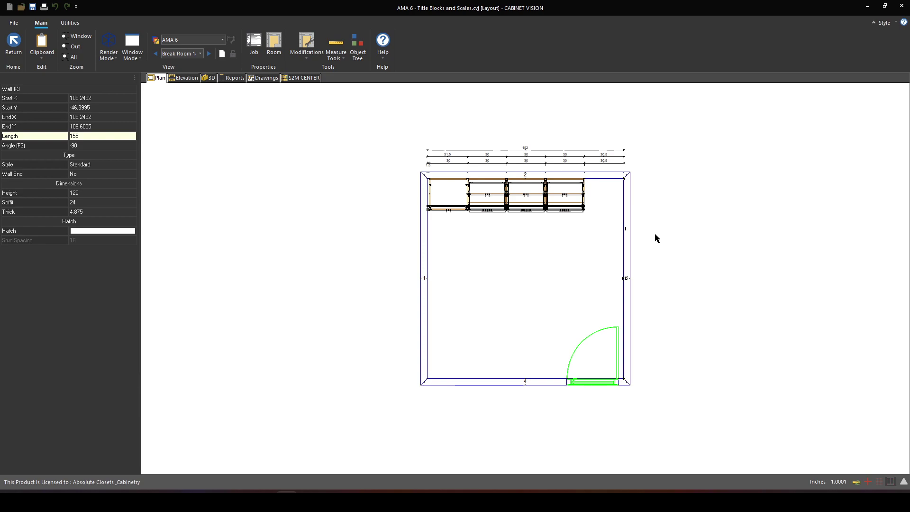
left_click(693, 355)
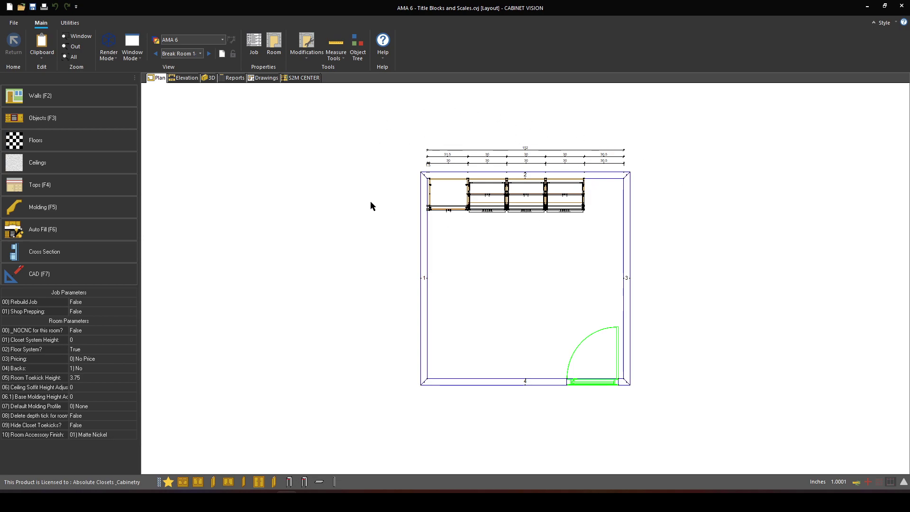
Send the Break Room 182 plan and the Wall 2 elevation to the drawings as live scenes.
right_click(350, 206)
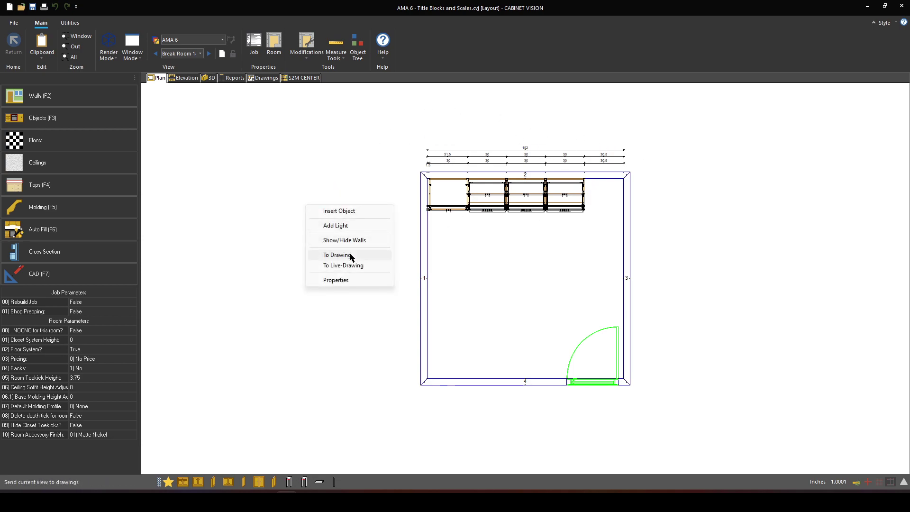
left_click(352, 266)
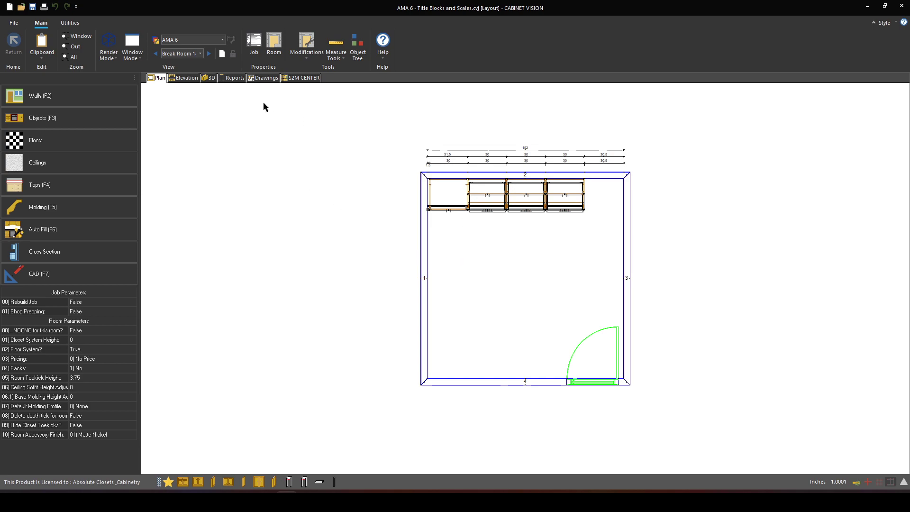
left_click(482, 177)
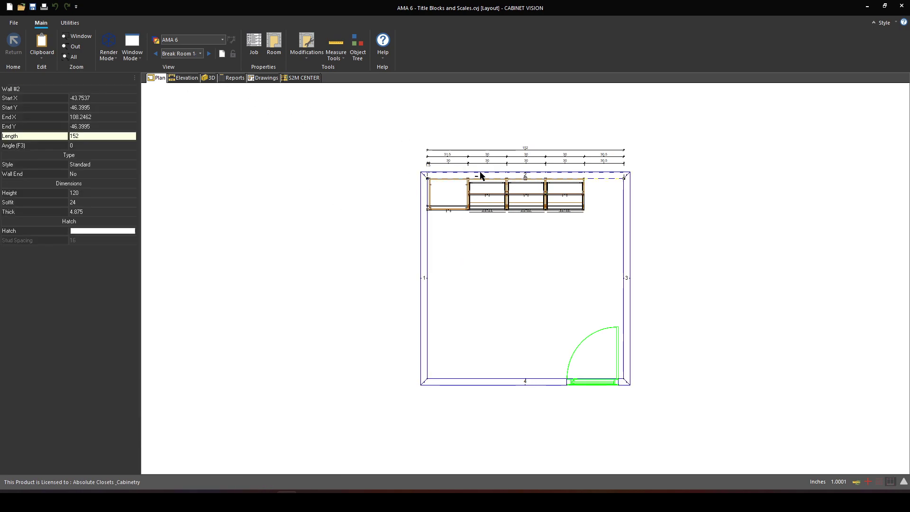
left_click(185, 82)
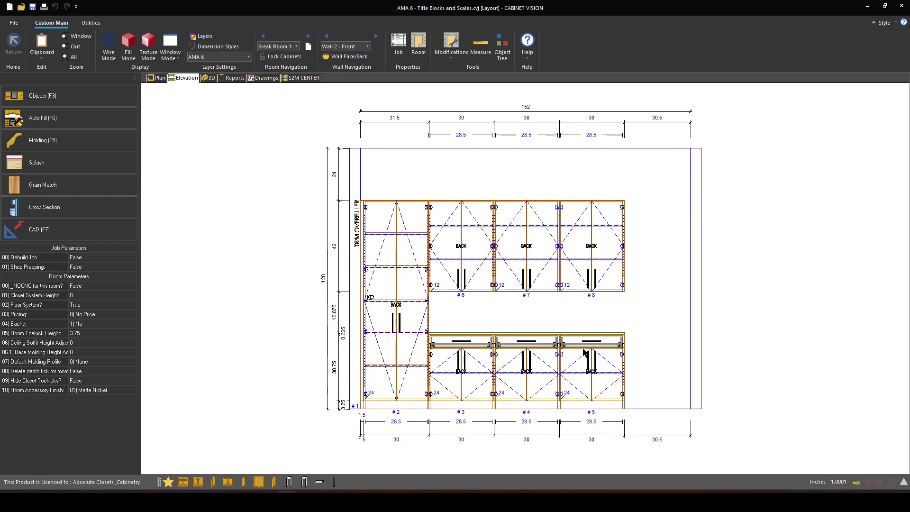
right_click(210, 313)
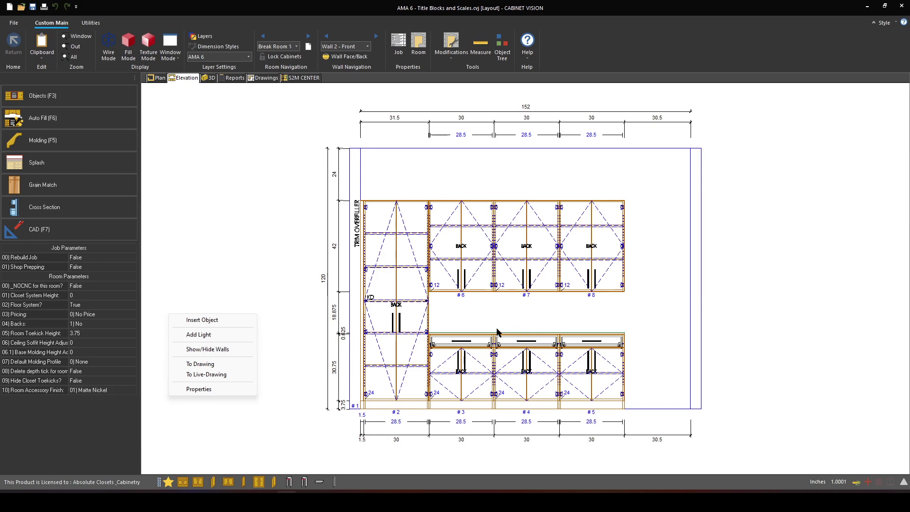
left_click(224, 374)
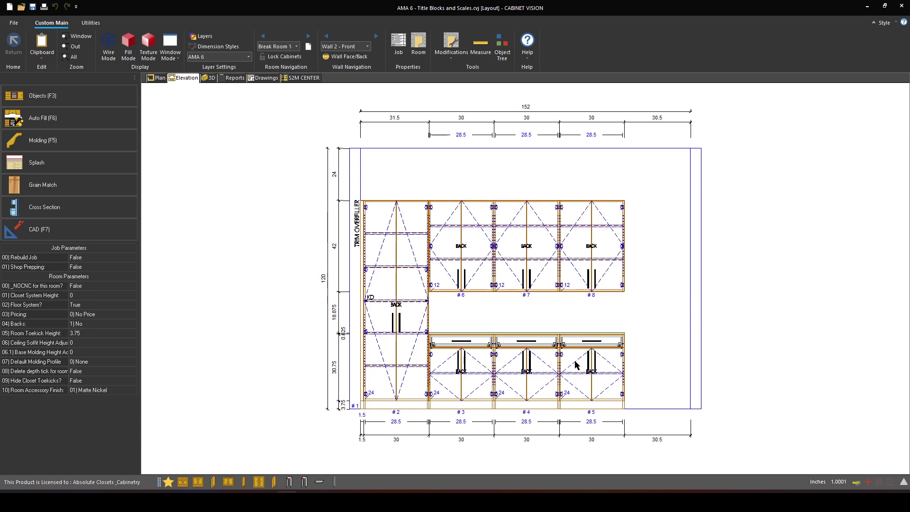
Open Base Cab#3 from the elevation and send its end view at section position 30 to the drawings as a live scene.
left_click(408, 317)
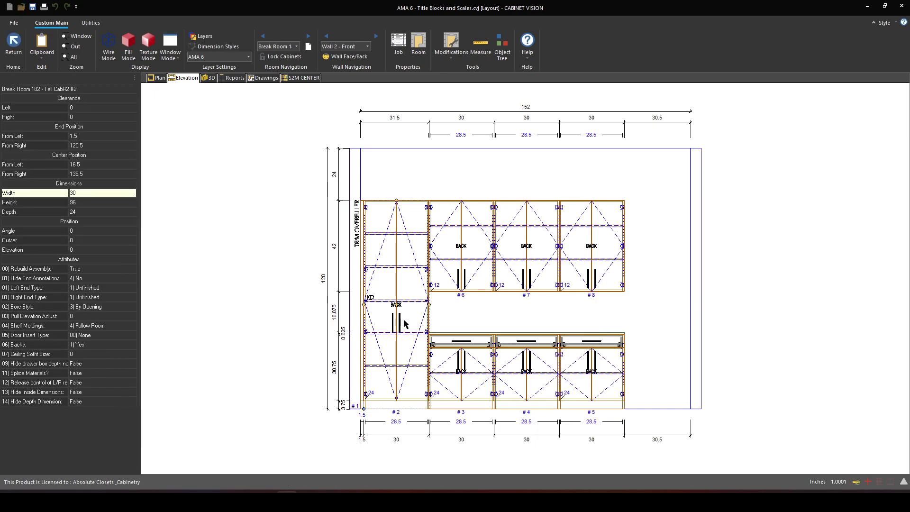
left_click(475, 365)
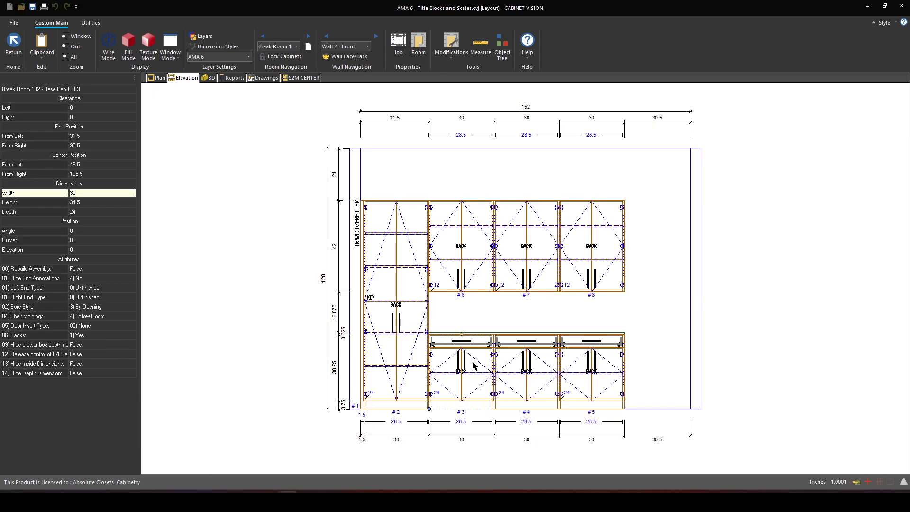
double_click(474, 365)
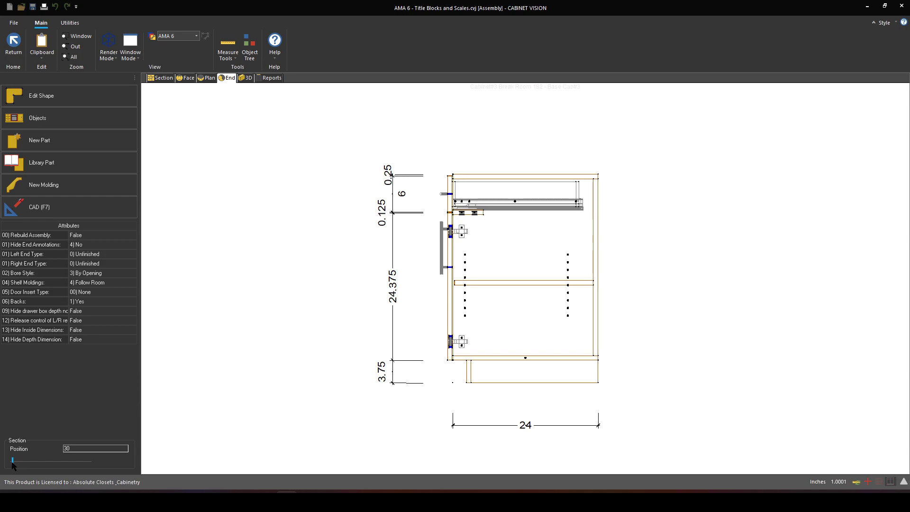
right_click(254, 238)
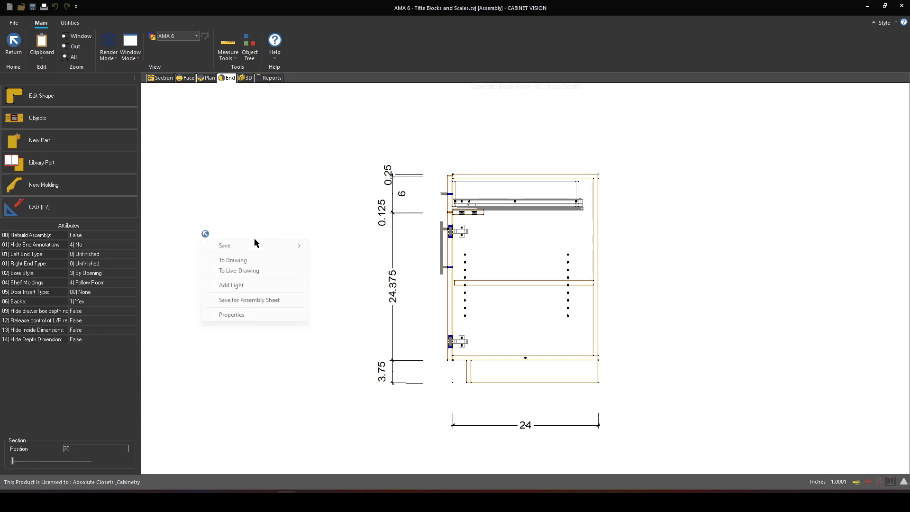
left_click(259, 271)
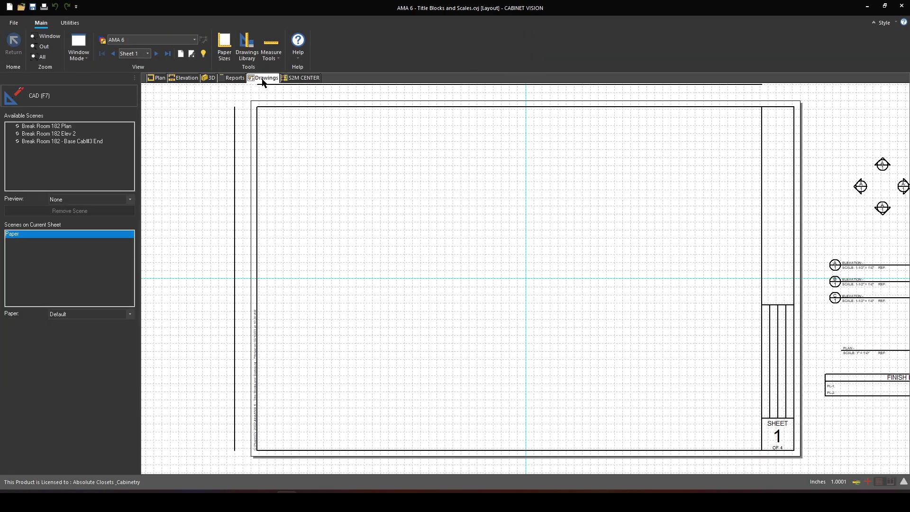
Place the Break Room 182 - Base Cab#3 End scene on Sheet 1 and render it.
left_click_drag(50, 141, 437, 315)
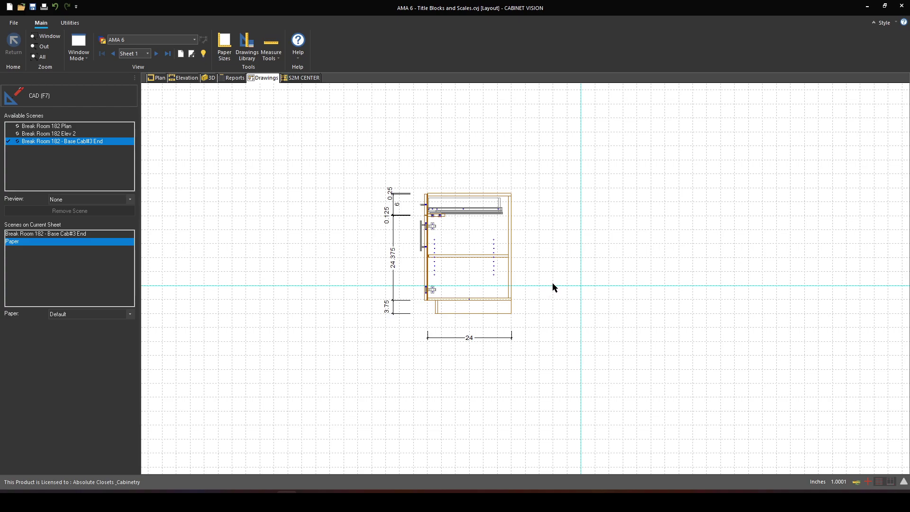
right_click(459, 267)
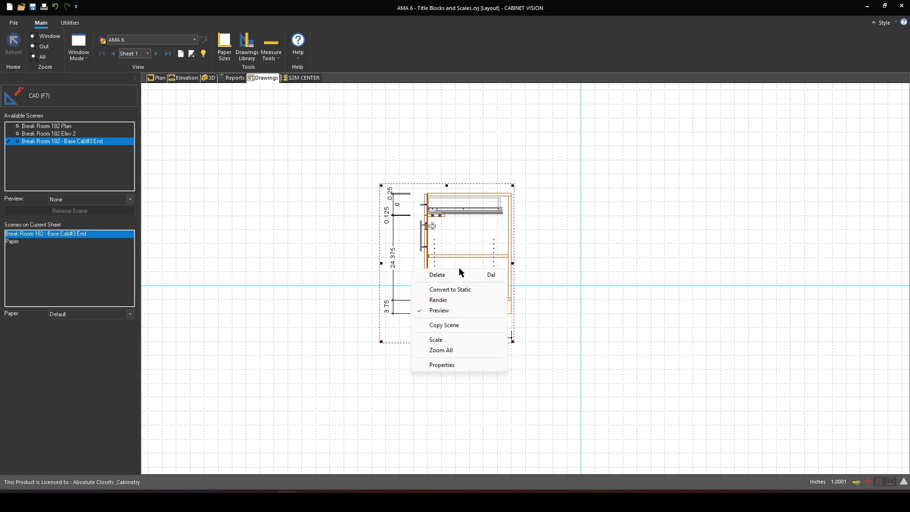
right_click(461, 254)
left_click(440, 290)
right_click(466, 248)
left_click(610, 231)
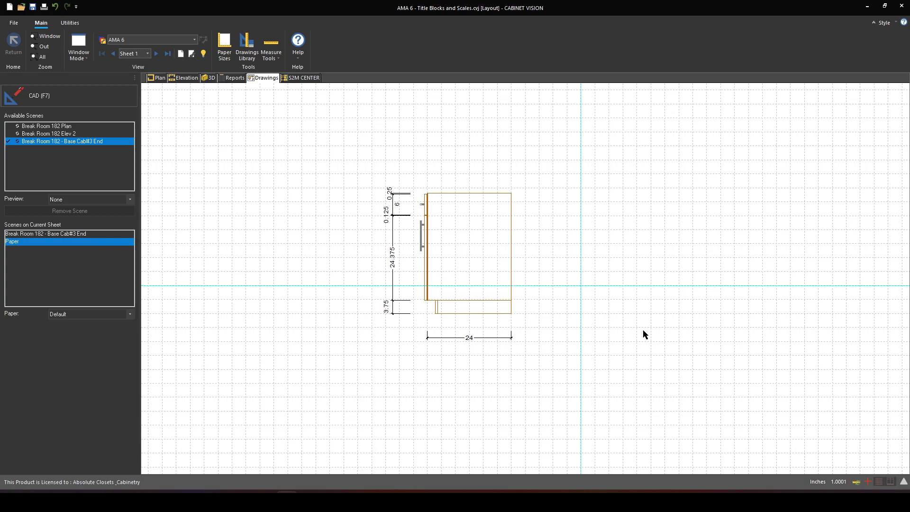
Delete the Base Cab#3 End scene from Sheet 1 and remove it from the available scenes.
left_click(474, 259)
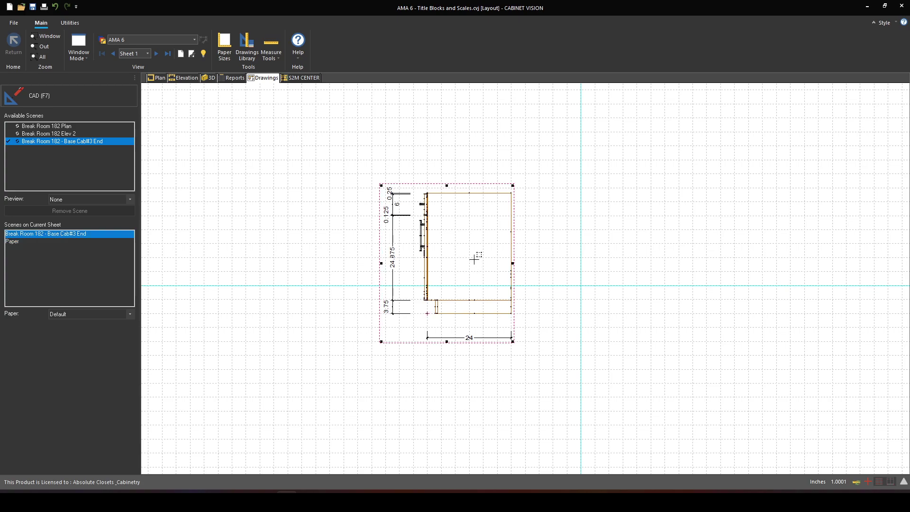
right_click(462, 267)
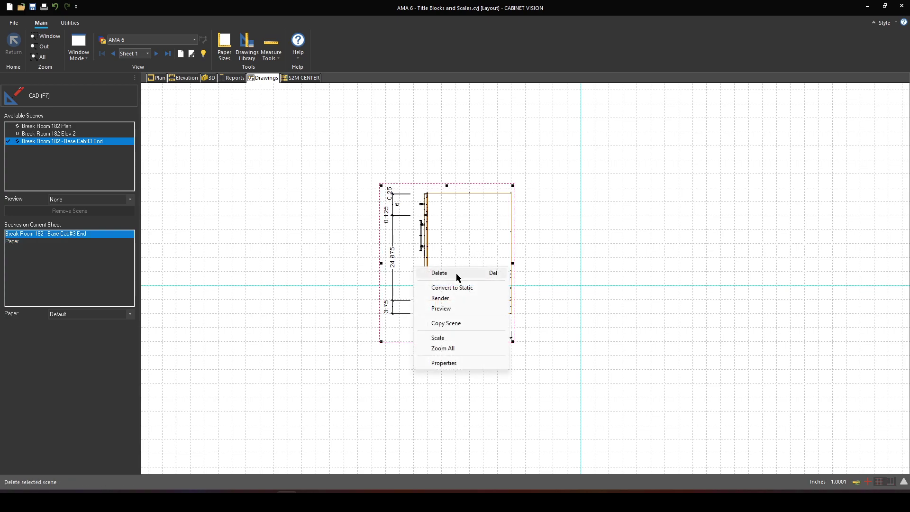
left_click(456, 271)
left_click(92, 141)
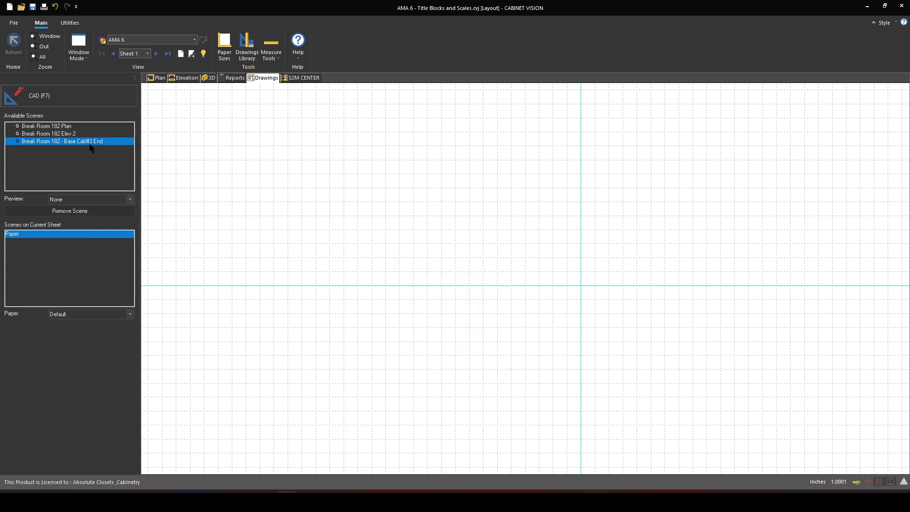
left_click(74, 211)
Reopen Base Cab#3, adjust the end view's section position, and send the view to the drawings as a live scene.
left_click(182, 78)
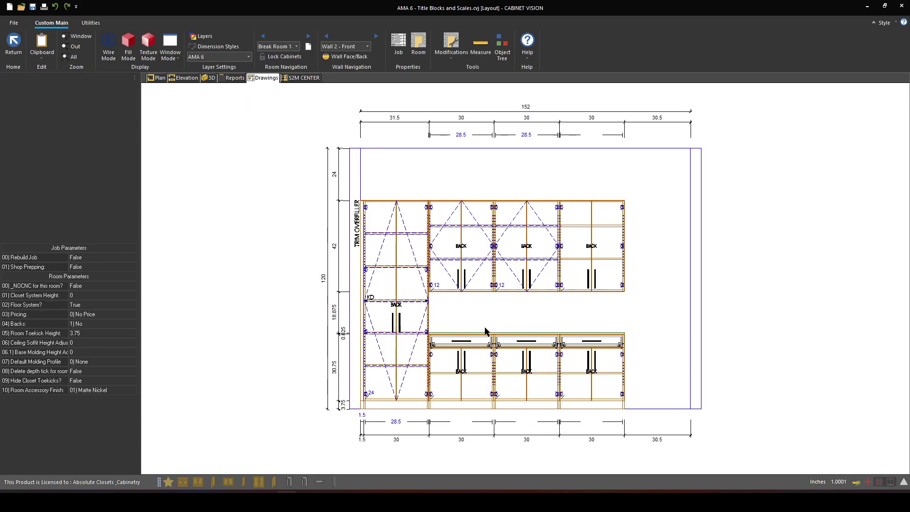
left_click(472, 355)
double_click(471, 354)
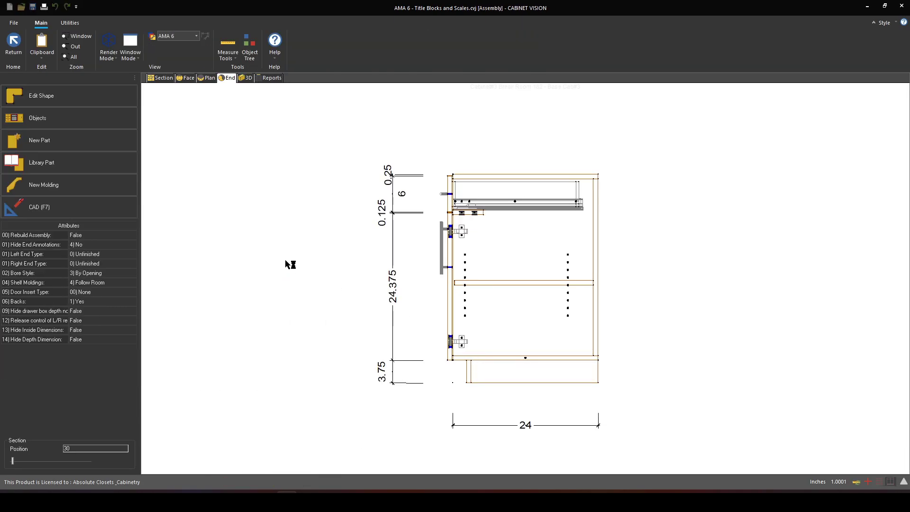
left_click(43, 463)
right_click(225, 256)
left_click(277, 296)
left_click(14, 43)
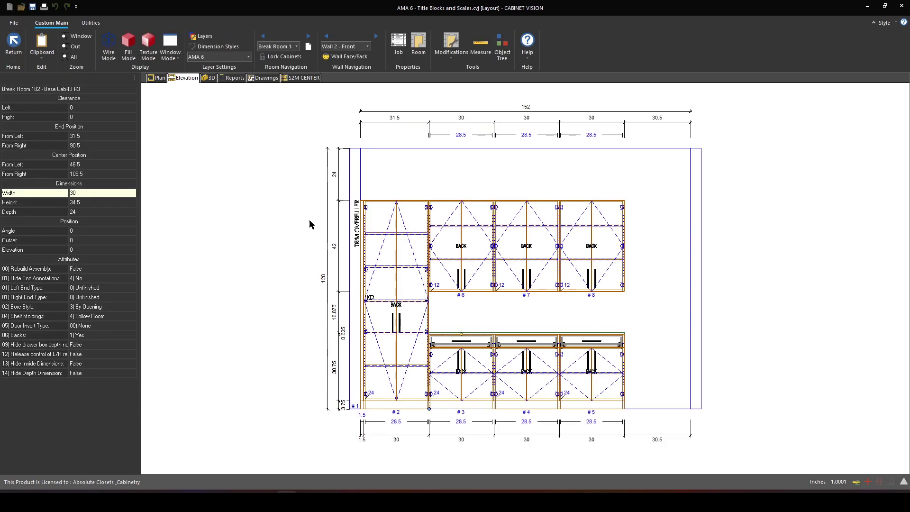
Clean drawing Sheet 1 and insert the AMA 6 Title Block on it again.
left_click(266, 79)
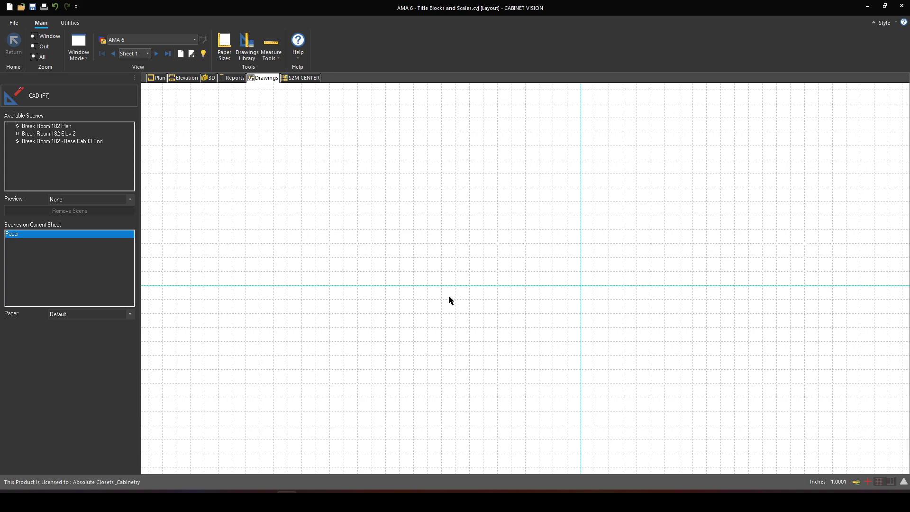
right_click(458, 263)
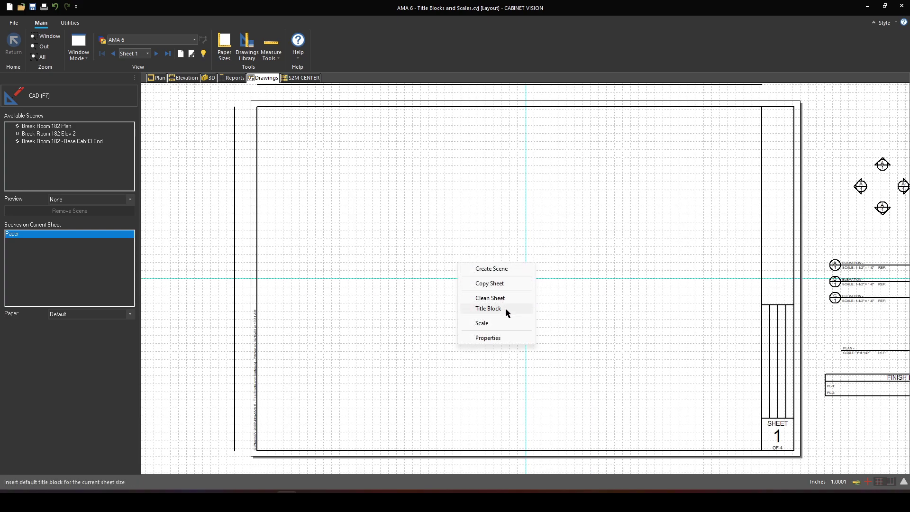
left_click(505, 308)
left_click(542, 312)
right_click(453, 256)
left_click(493, 290)
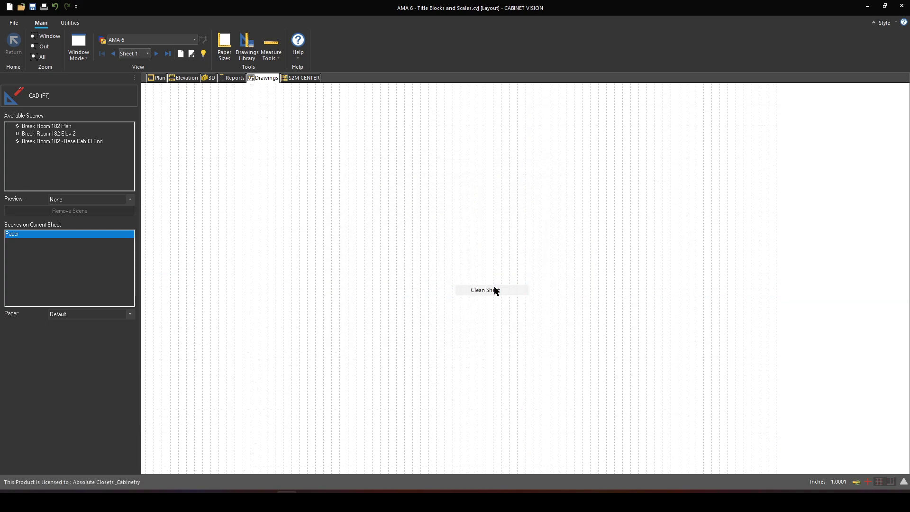
right_click(463, 251)
left_click(470, 296)
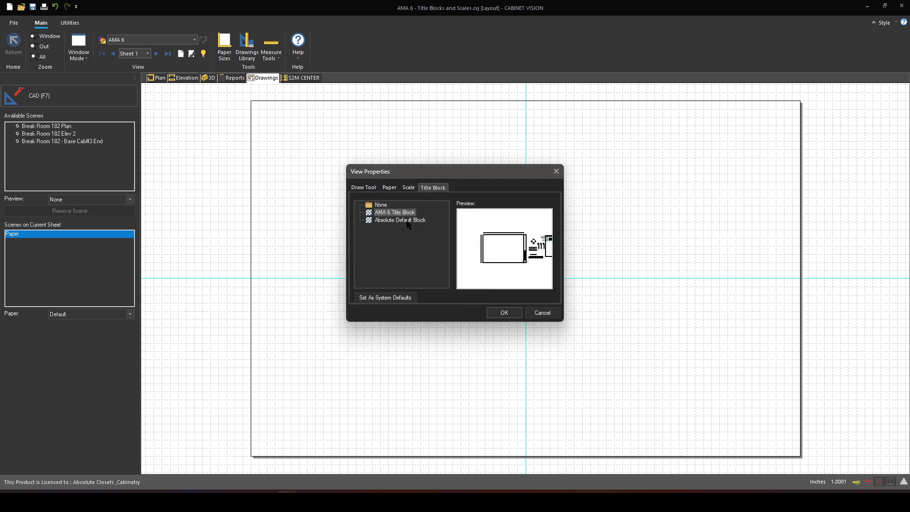
left_click(502, 311)
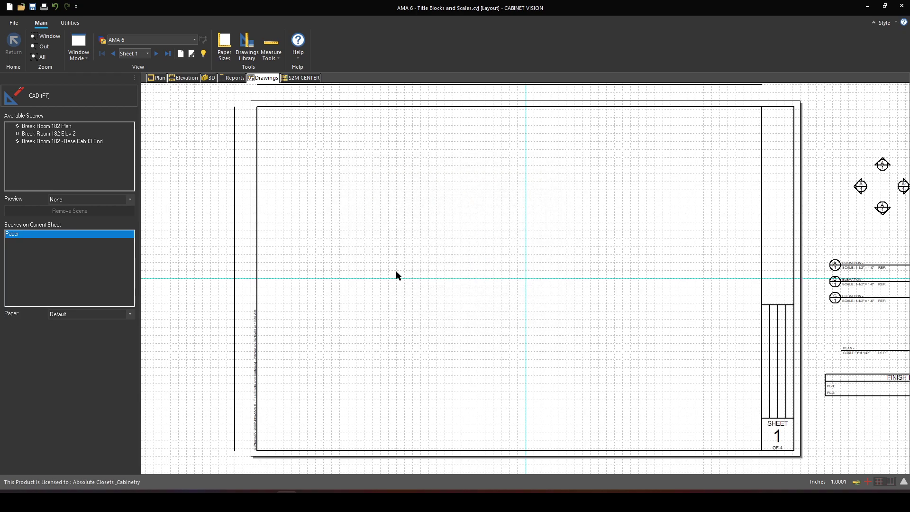
Enter CAD drawing mode for Sheet 1 and draw a diagonal line beside the Project Specifications block.
scroll(396, 272, "down", 2)
scroll(776, 289, "up", 2)
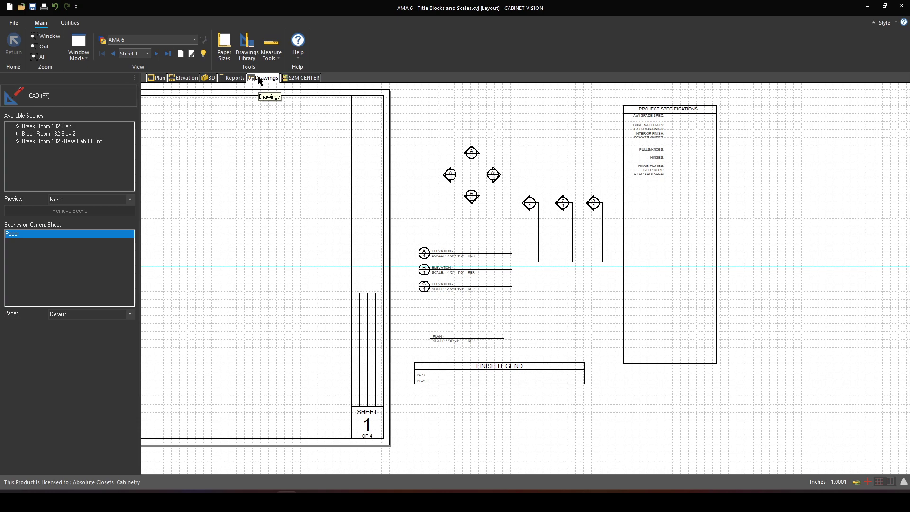
key("F7")
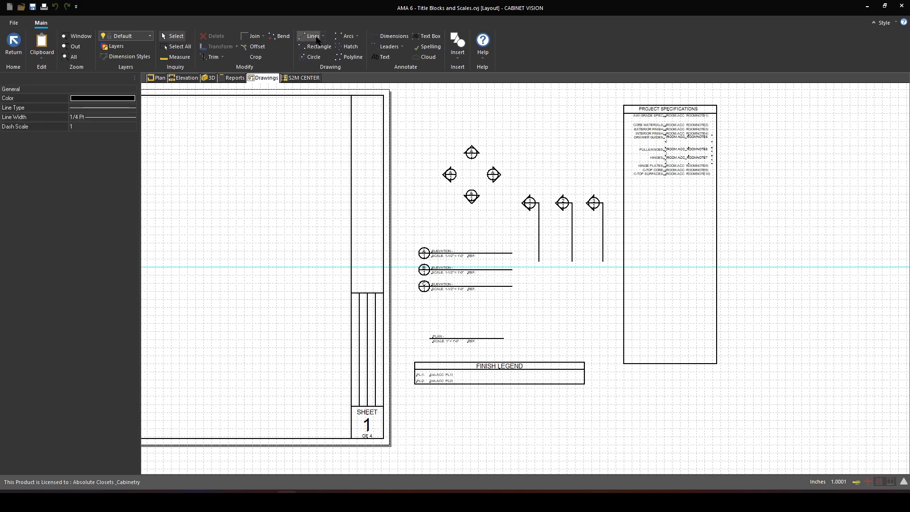
left_click(777, 138)
left_click(835, 203)
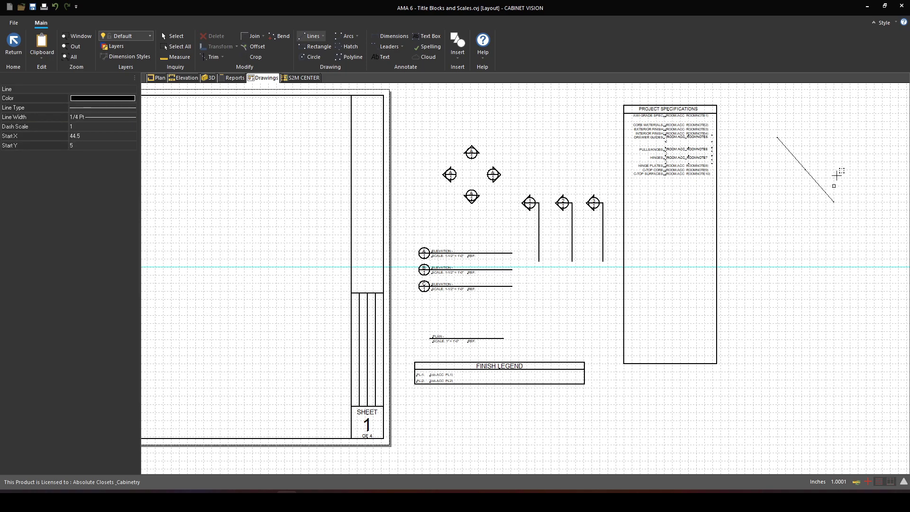
middle_click_drag(853, 142, 725, 170)
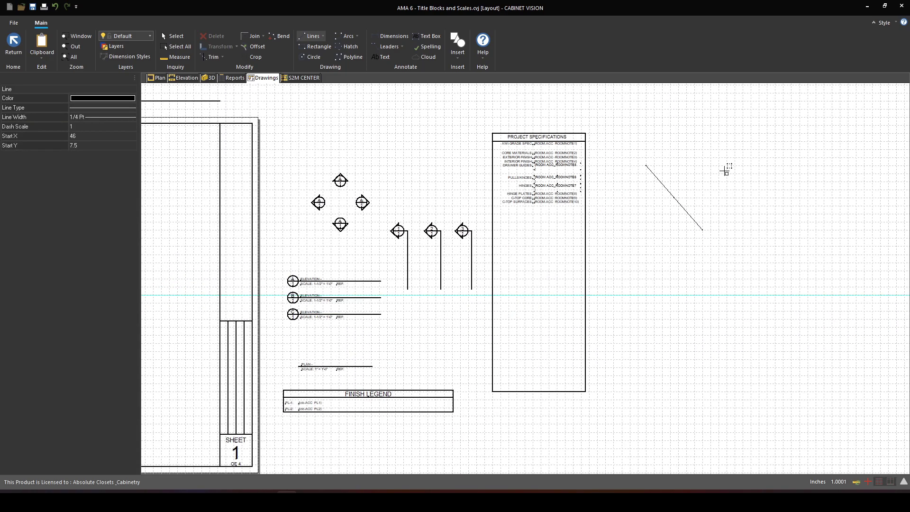
Place the text "I am 4 what?" beside the diagonal line, reusing the entry from the recent texts.
left_click(382, 56)
left_click(385, 83)
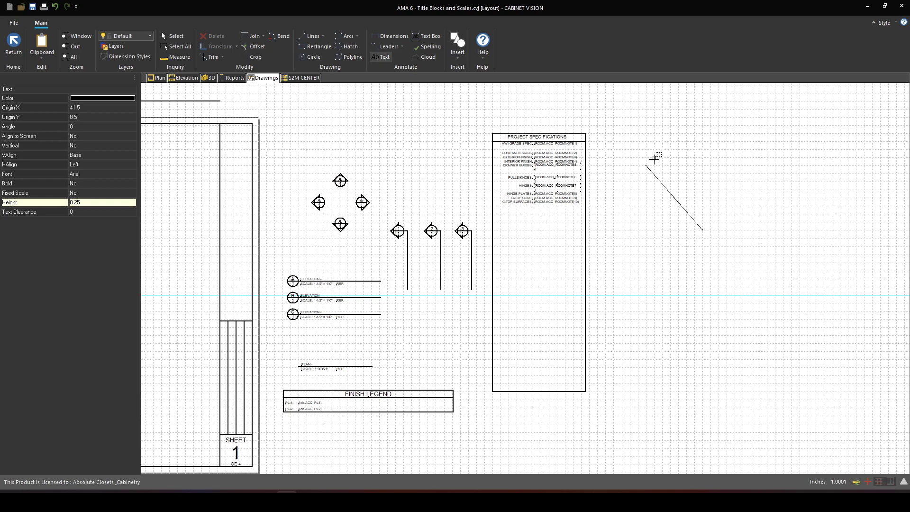
left_click(714, 167)
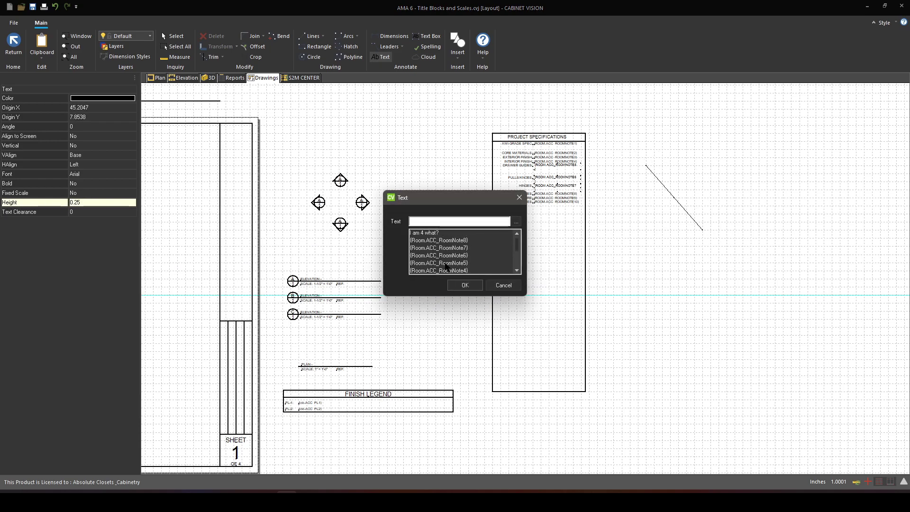
left_click(438, 234)
left_click(464, 285)
scroll(730, 156, "up", 3)
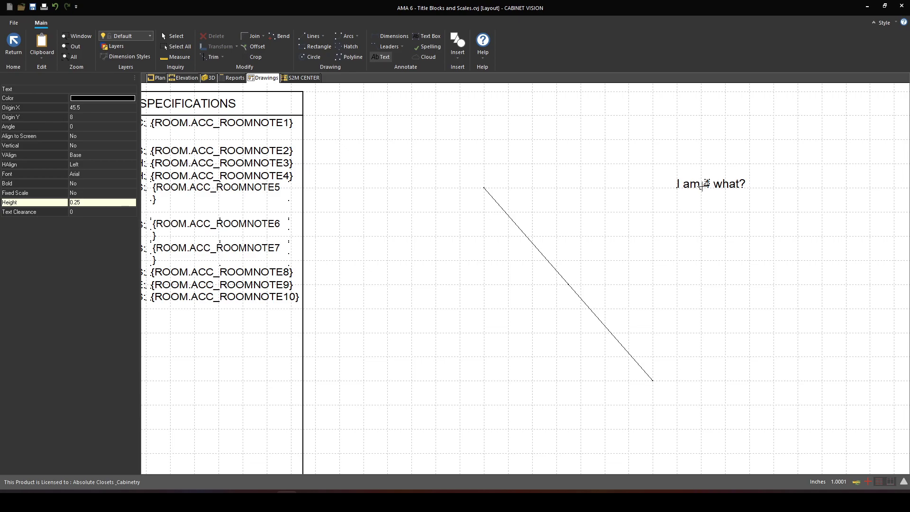
Delete the "I am 4 what?" text and the diagonal line, and leave CAD drawing mode.
right_click(697, 211)
left_click(692, 218)
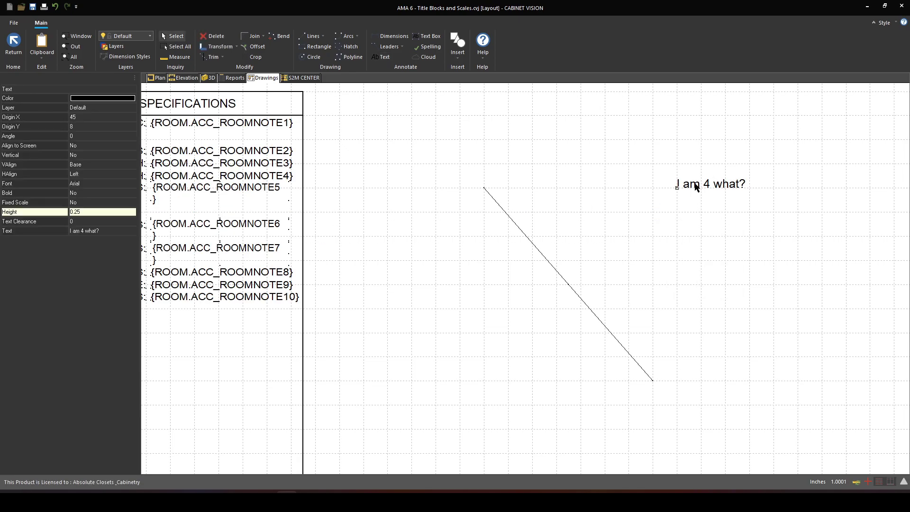
key("Delete")
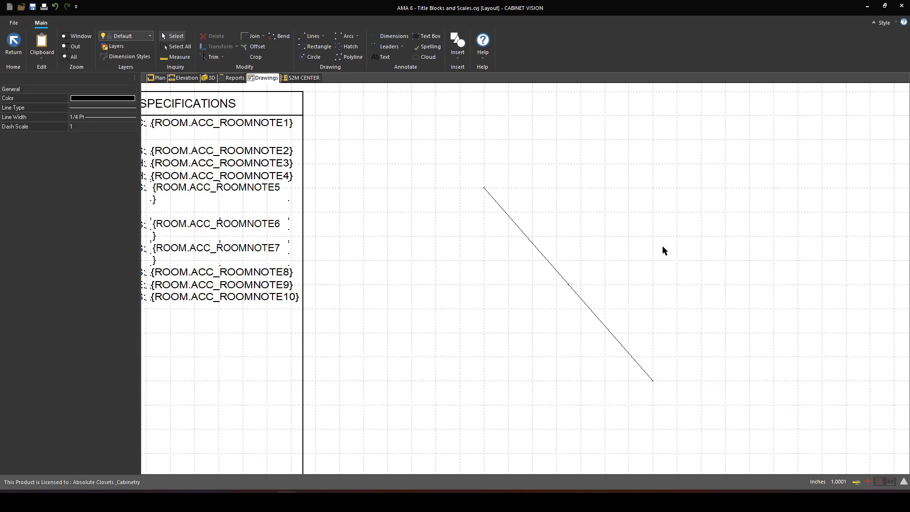
scroll(675, 249, "down", 5)
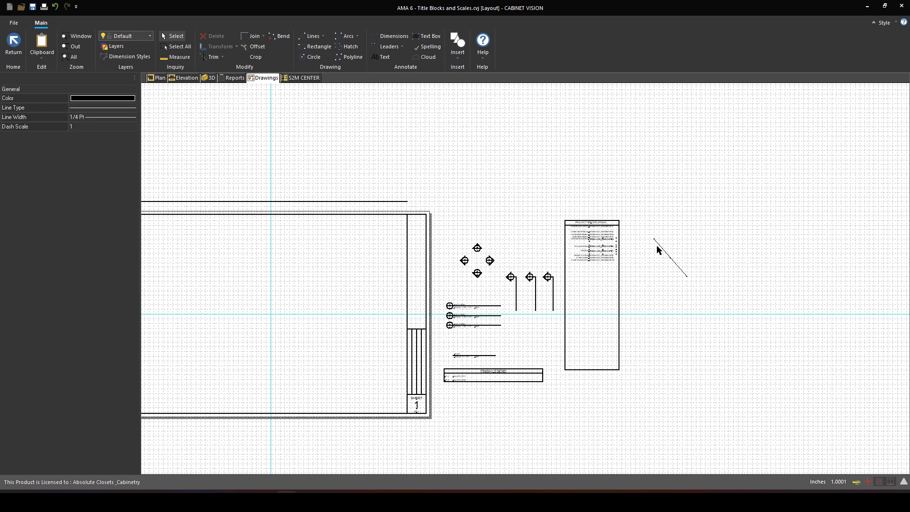
left_click(665, 256)
key("Delete")
key("F7")
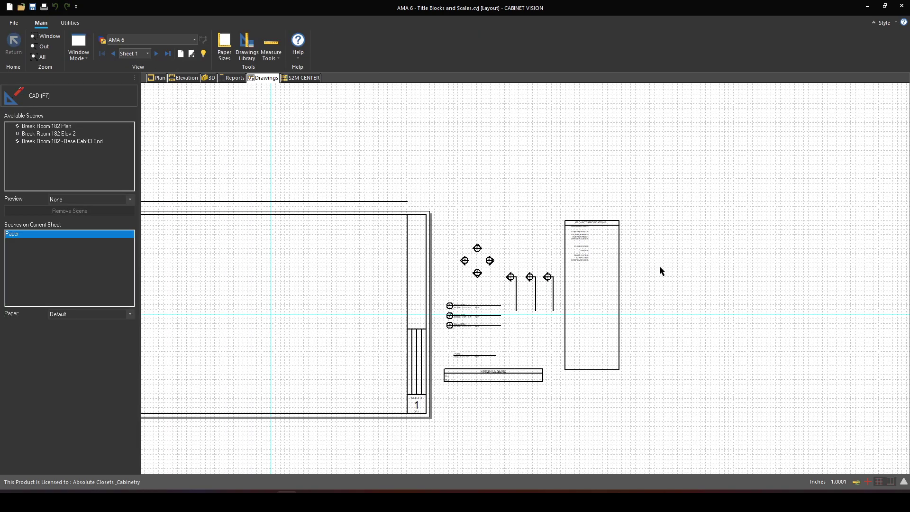
Bring up the empty back face of Wall 2 in elevation and enter CAD drawing mode there.
left_click(158, 79)
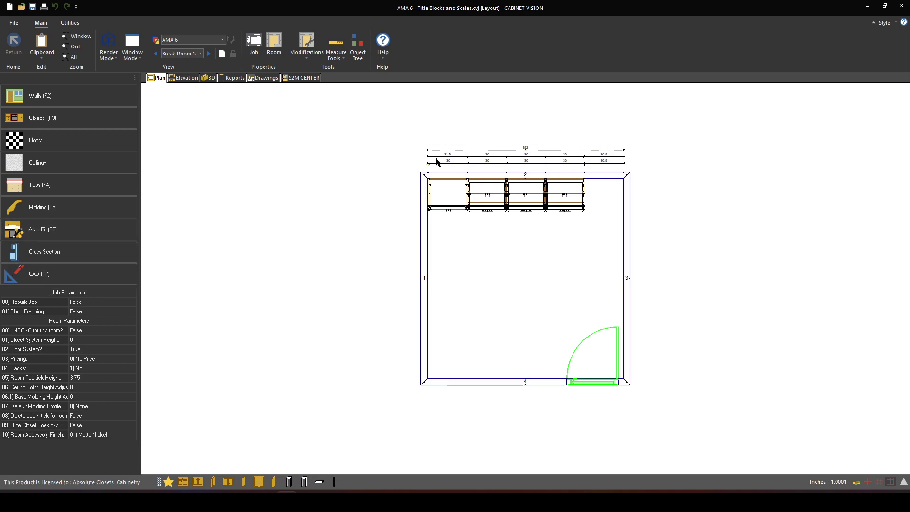
left_click(466, 175)
left_click(185, 79)
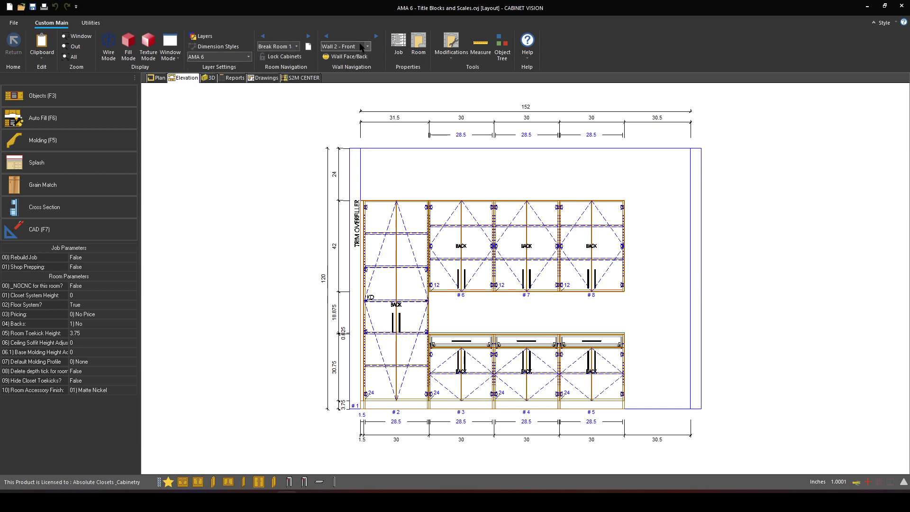
left_click(361, 46)
left_click(345, 57)
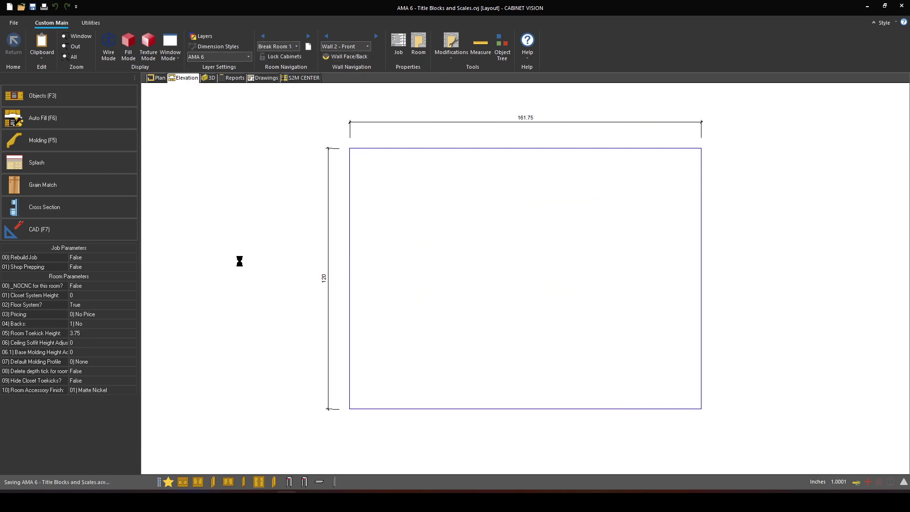
left_click(47, 232)
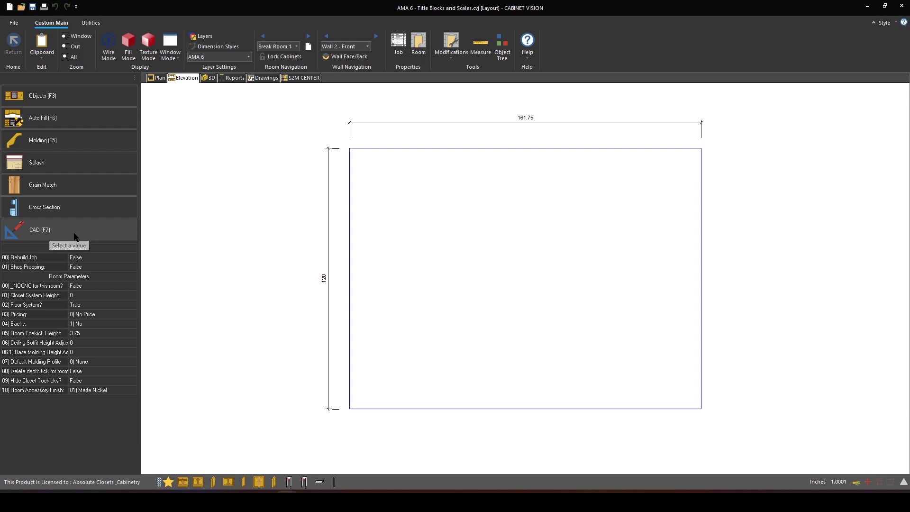
Insert the Room Specs drawing symbol near the middle of the empty wall elevation and inspect its specification entries.
left_click(457, 47)
left_click(467, 77)
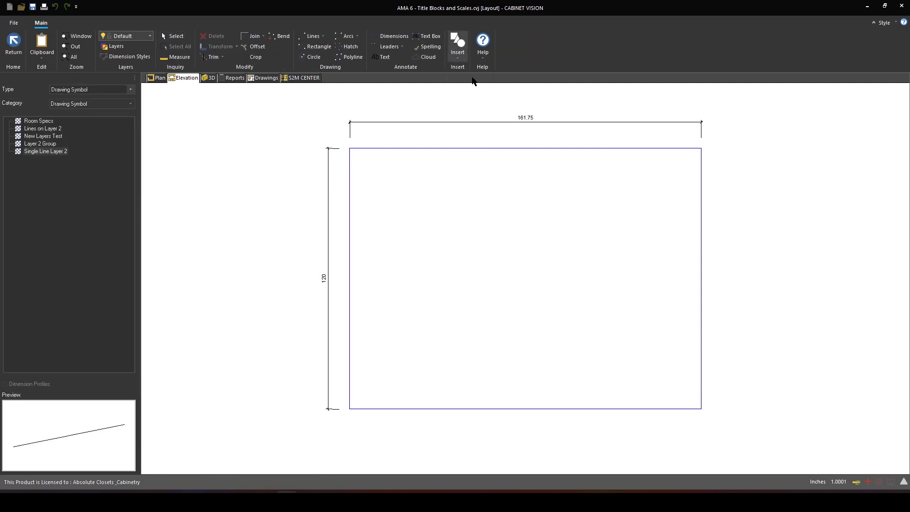
left_click(43, 121)
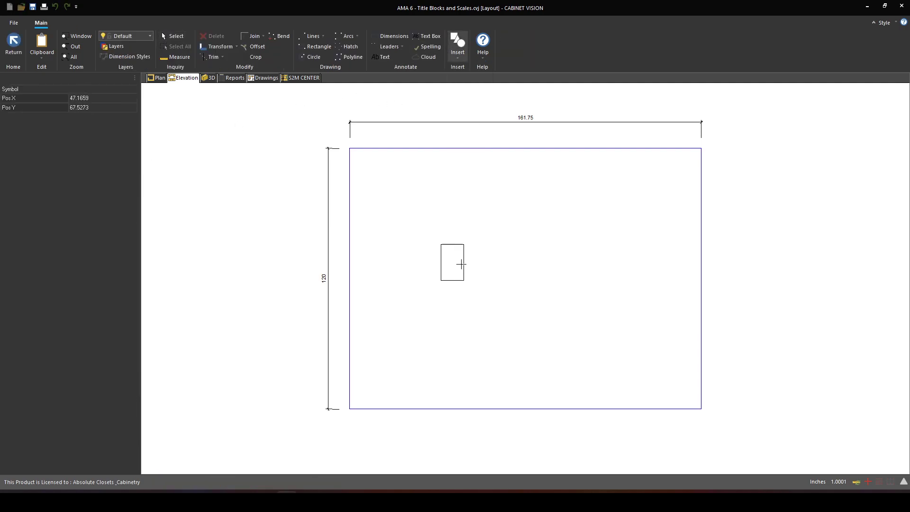
left_click(474, 283)
key("Escape")
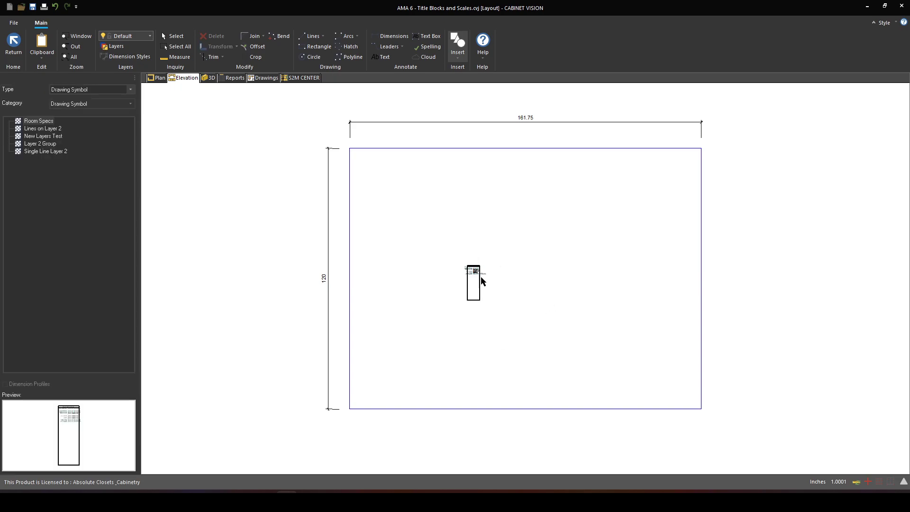
scroll(479, 298, "up", 10)
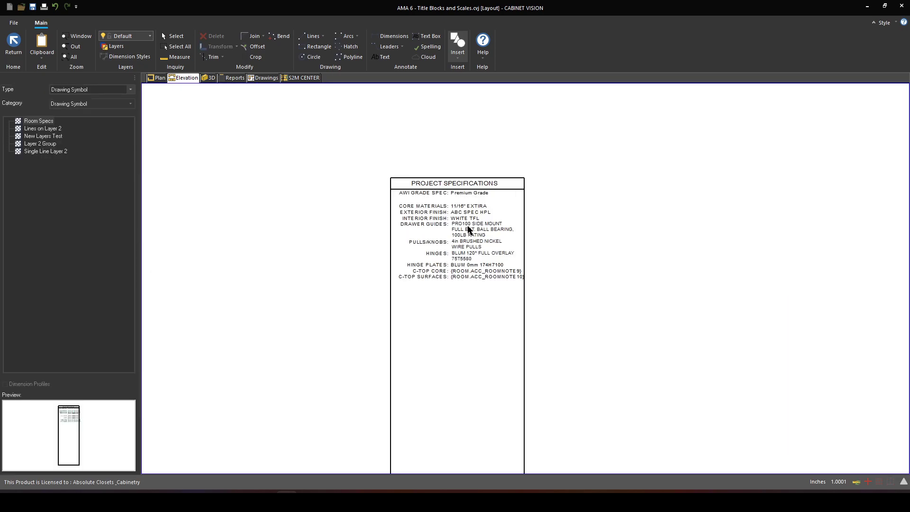
scroll(456, 209, "up", 1)
scroll(458, 209, "down", 4)
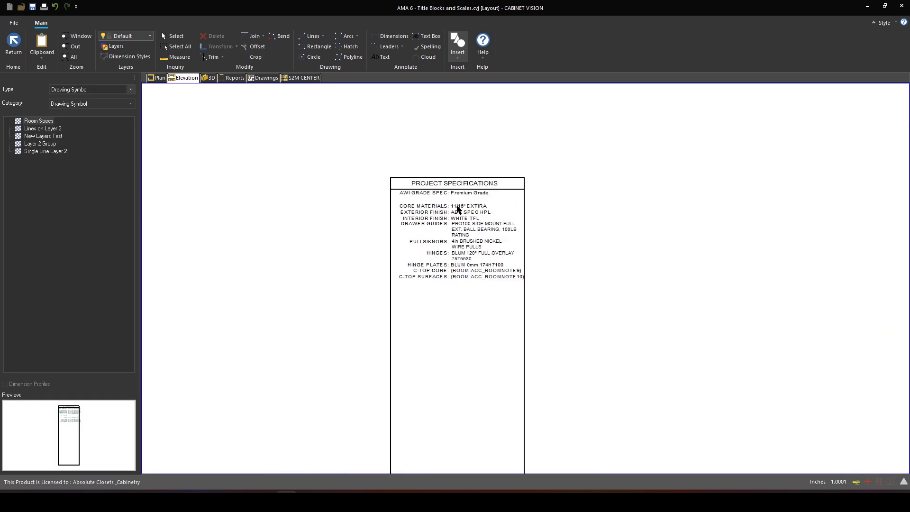
Leave CAD mode and send the Wall 2 elevation showing the project specifications to a live drawing.
scroll(530, 286, "down", 2)
key("Escape")
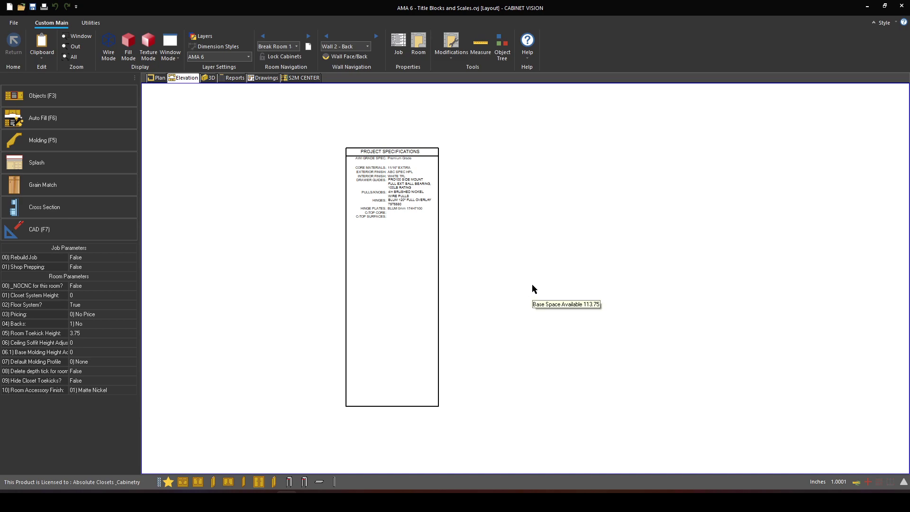
right_click(532, 270)
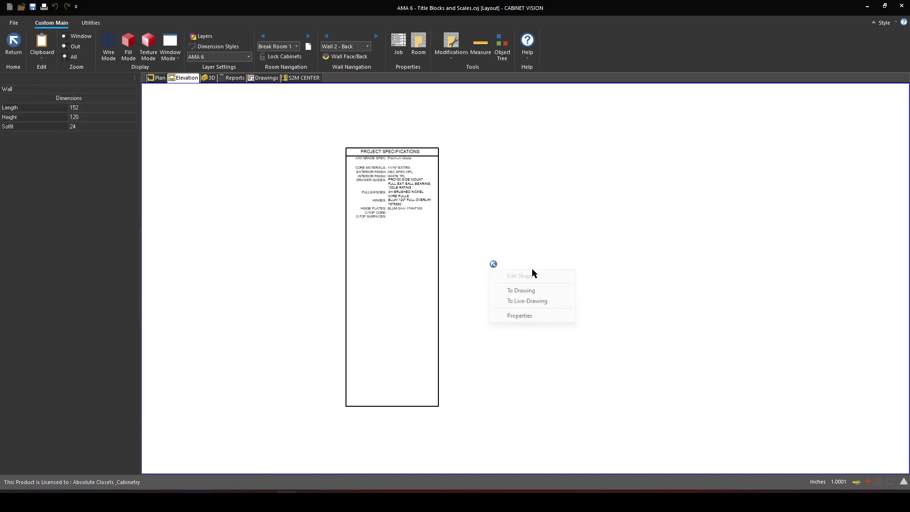
left_click(534, 301)
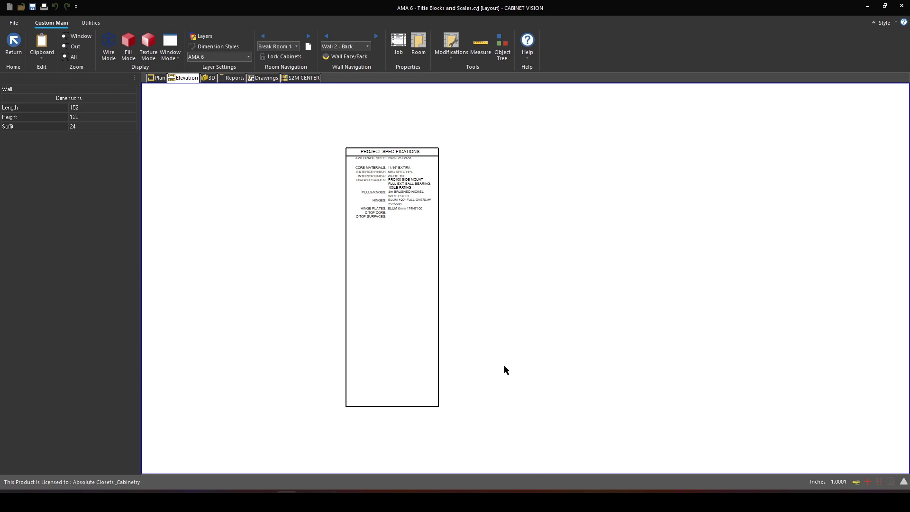
Place the newly added Break Room 182 Elev 2 live scene on Sheet 1.
left_click(264, 78)
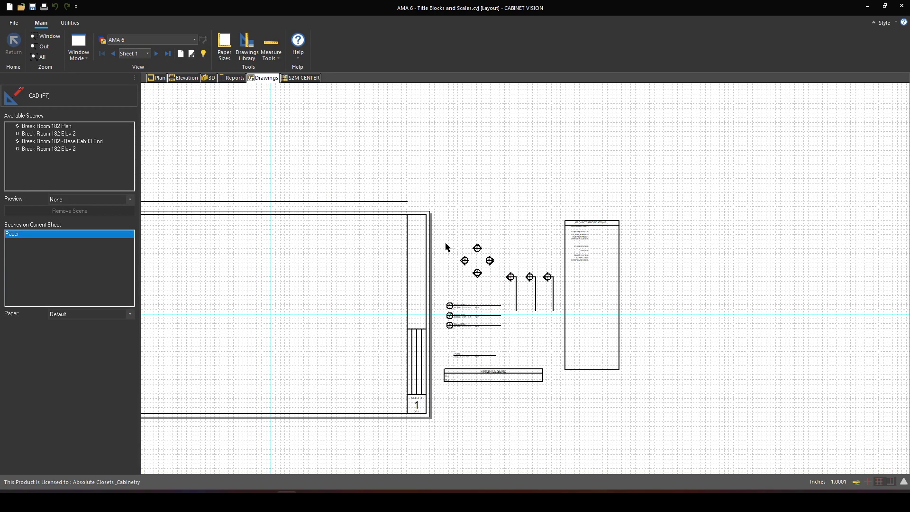
left_click(49, 150)
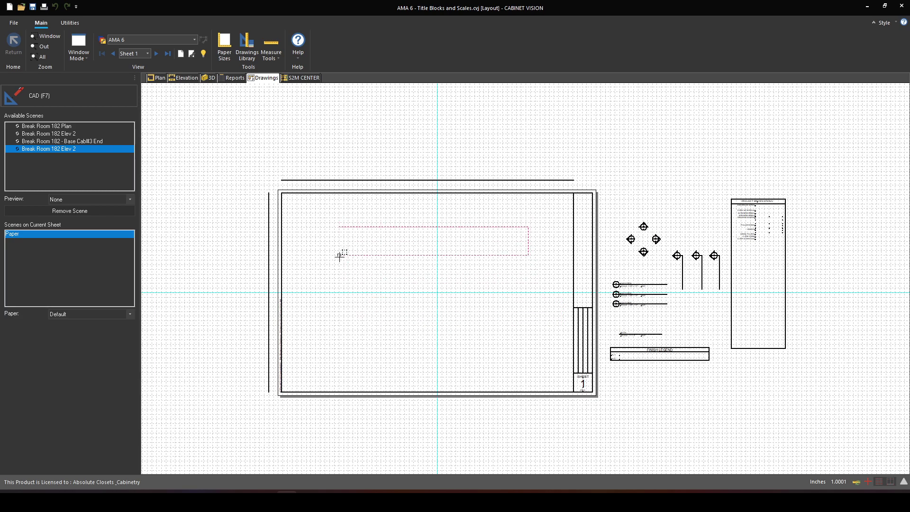
left_click(325, 256)
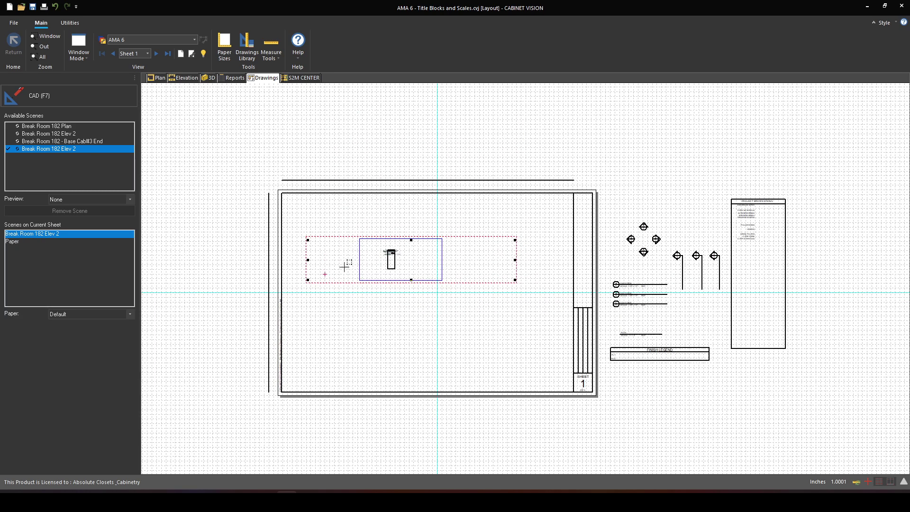
left_click(376, 333)
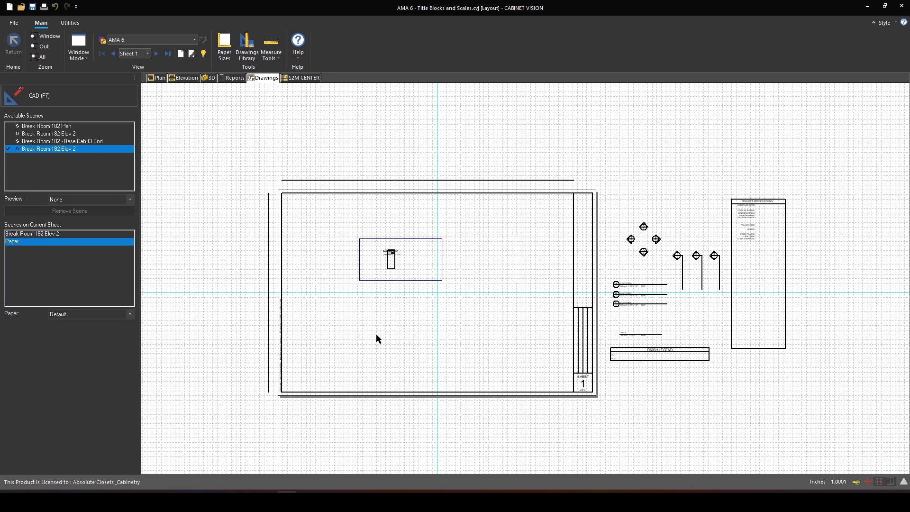
scroll(369, 294, "up", 5)
scroll(369, 299, "down", 5)
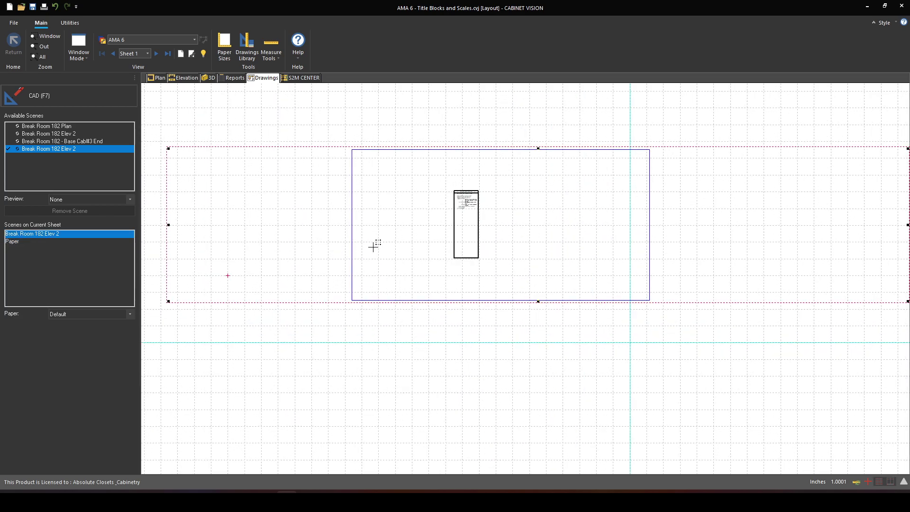
Convert the Break Room 182 Elev 2 scene on the sheet to static.
right_click(373, 205)
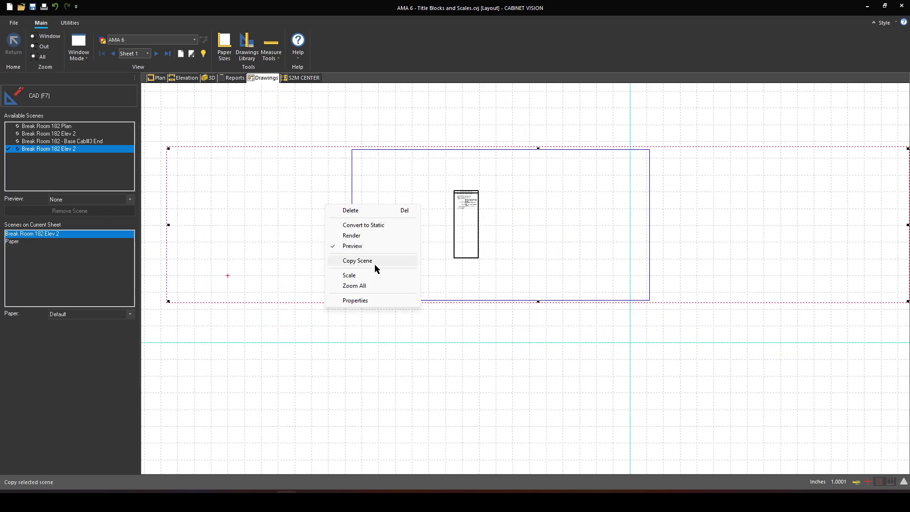
left_click(372, 226)
left_click(412, 397)
left_click(336, 209)
Delete the static elevation scene from the sheet and place it again from the available scenes.
right_click(332, 221)
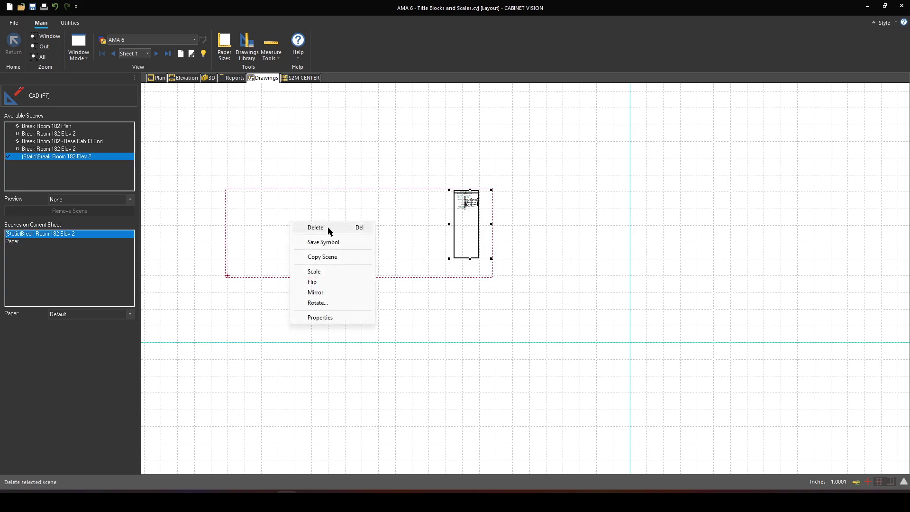
left_click(329, 227)
left_click(61, 157)
left_click_drag(34, 161, 561, 326)
Scale the static elevation scene with the project specifications to a ratio of 1:1.
scroll(588, 282, "up", 5)
right_click(555, 288)
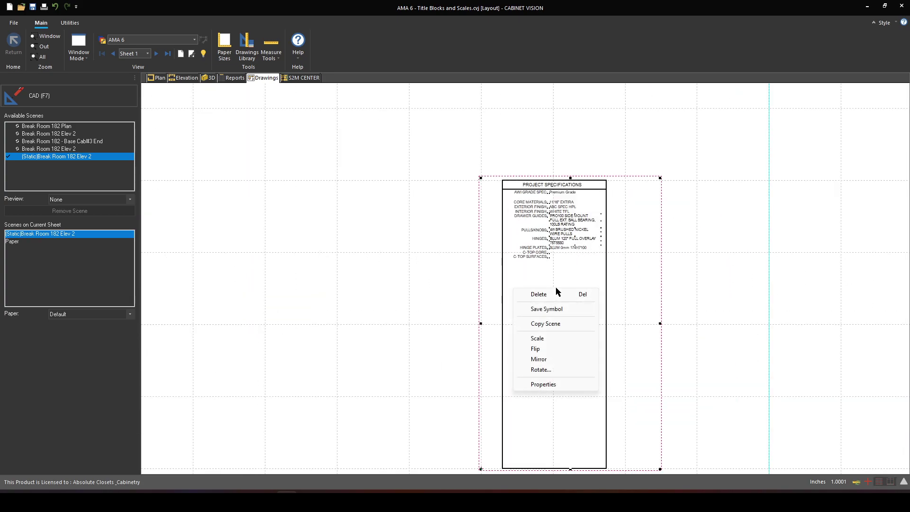
left_click(545, 338)
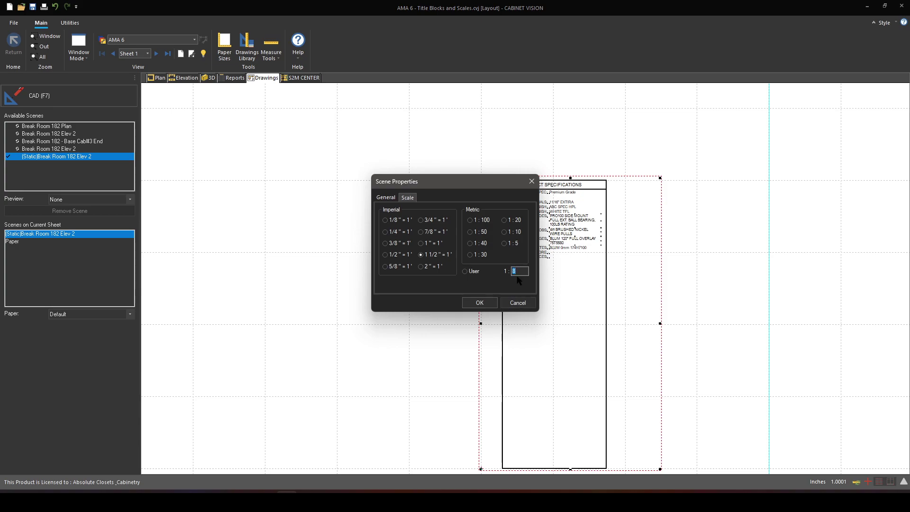
type("1")
left_click(479, 303)
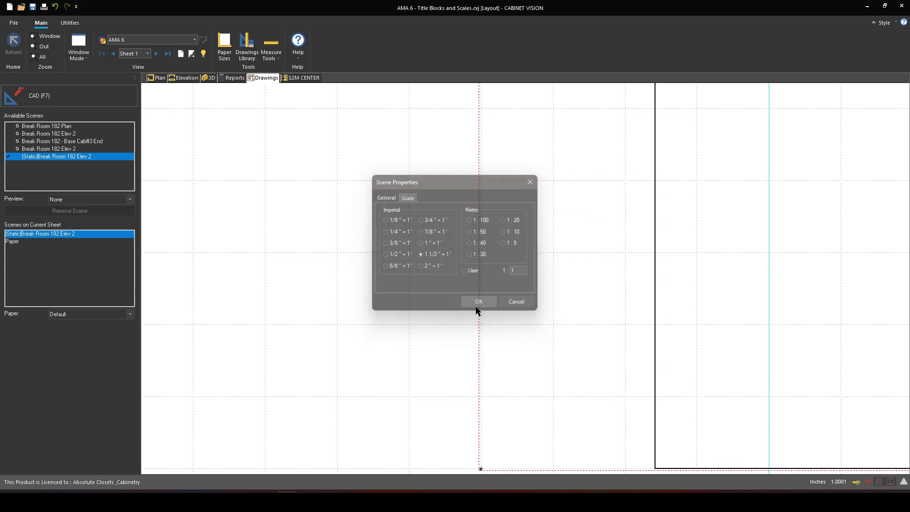
scroll(474, 315, "down", 5)
scroll(553, 175, "up", 3)
scroll(544, 191, "up", 3)
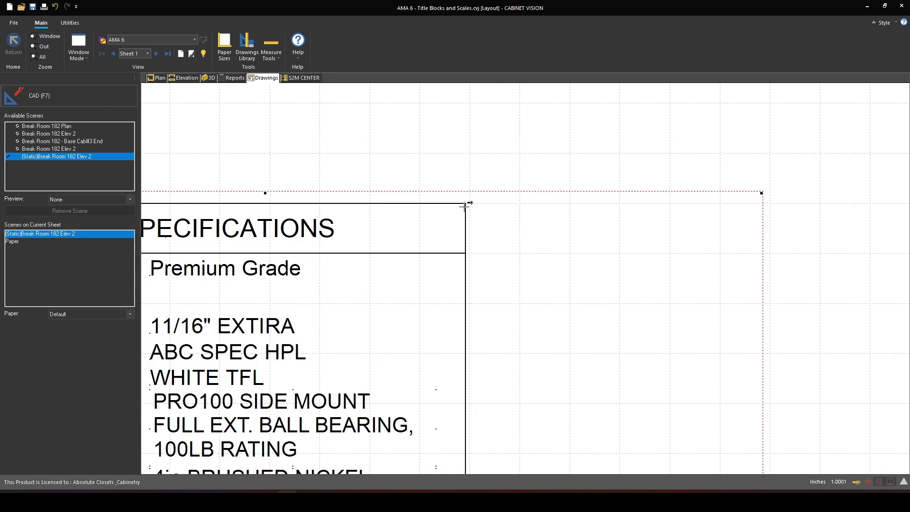
scroll(465, 203, "down", 5)
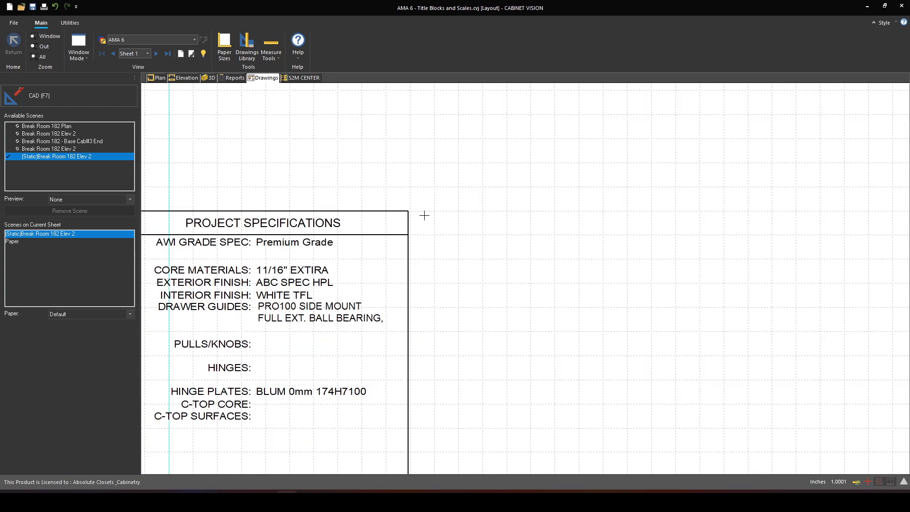
scroll(442, 181, "down", 3)
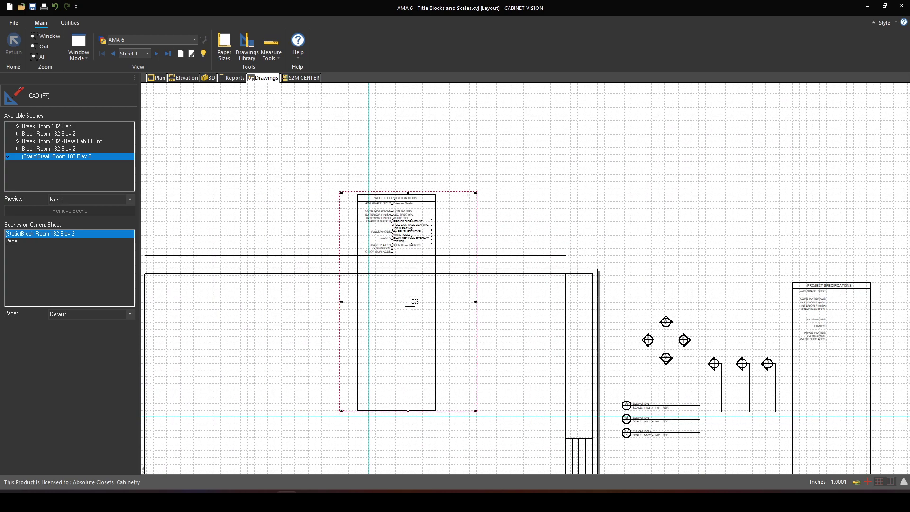
Delete the static elevation scene from the sheet and remove it and its live source from the available scenes.
right_click(394, 252)
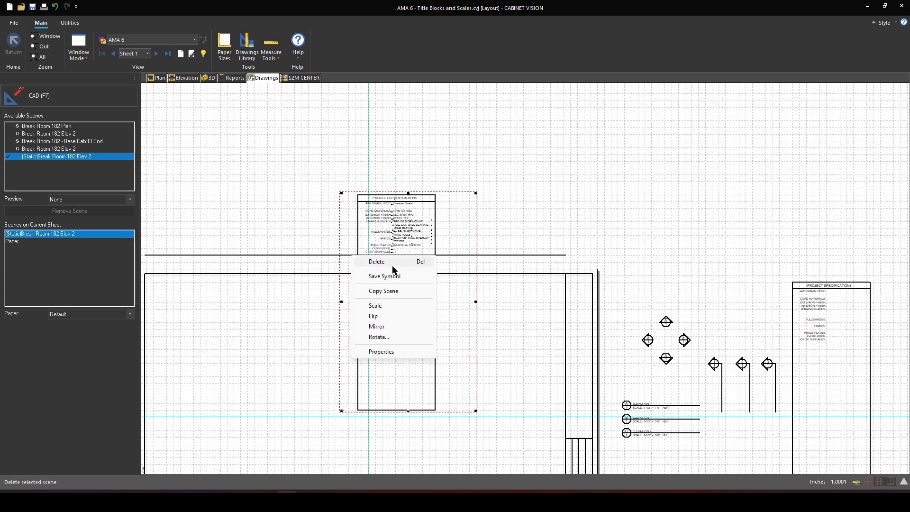
left_click(375, 261)
left_click(41, 158)
left_click(70, 211)
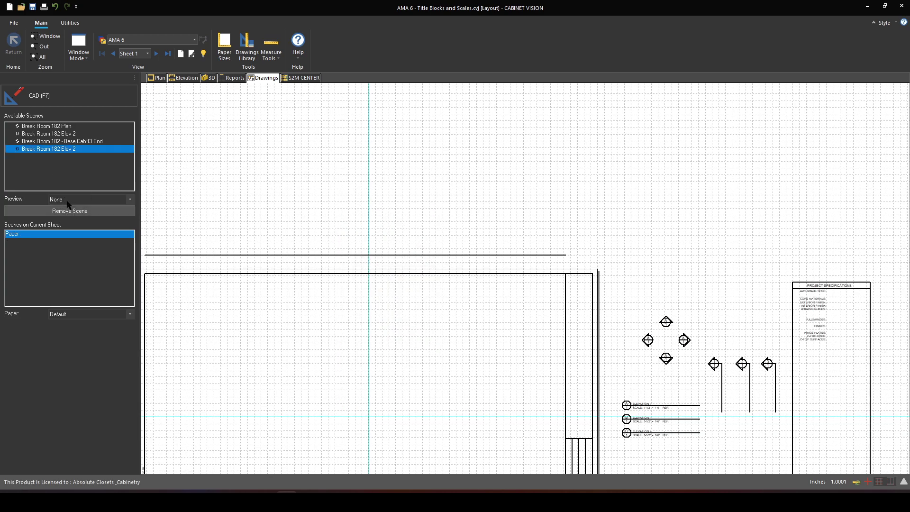
left_click(71, 212)
In the plan view, insert the Room Specs drawing symbol outside the room, beyond wall 3.
left_click(156, 78)
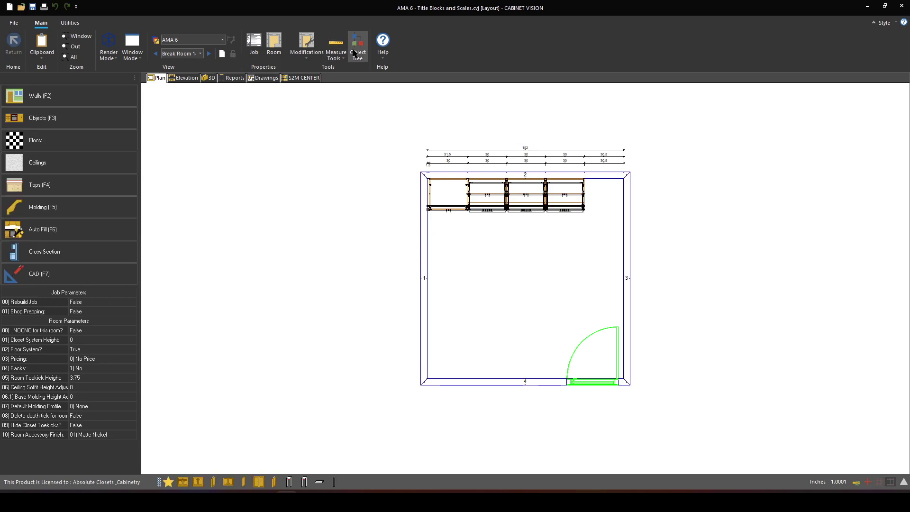
left_click(107, 274)
left_click(460, 54)
left_click(472, 75)
double_click(35, 122)
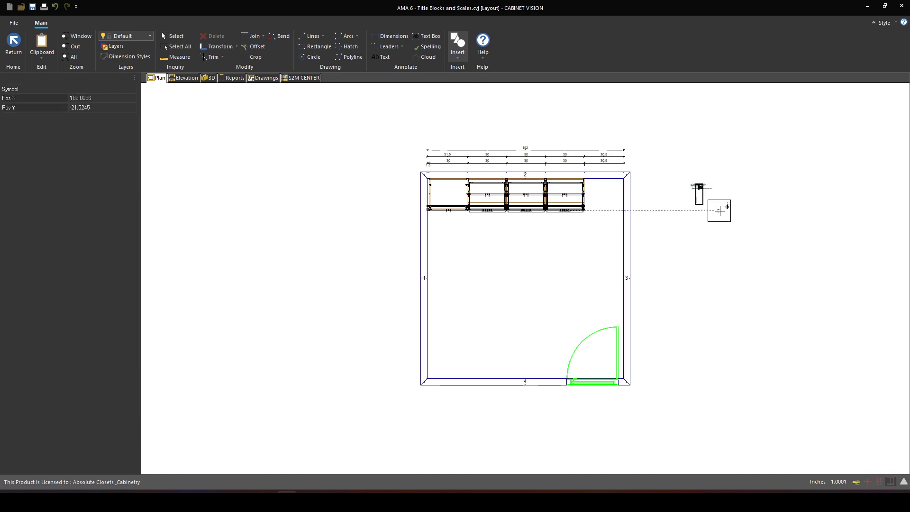
key("Escape")
key("Escape")
Frame only the project specifications in the plan view and send that view to a live drawing.
scroll(727, 190, "up", 5)
scroll(730, 180, "up", 5)
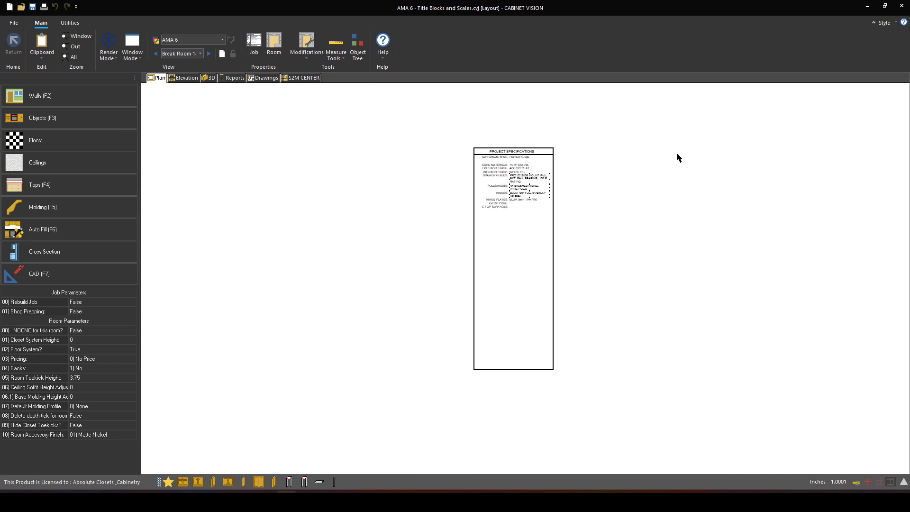
scroll(676, 153, "up", 2)
middle_click_drag(667, 264, 603, 234)
right_click(603, 234)
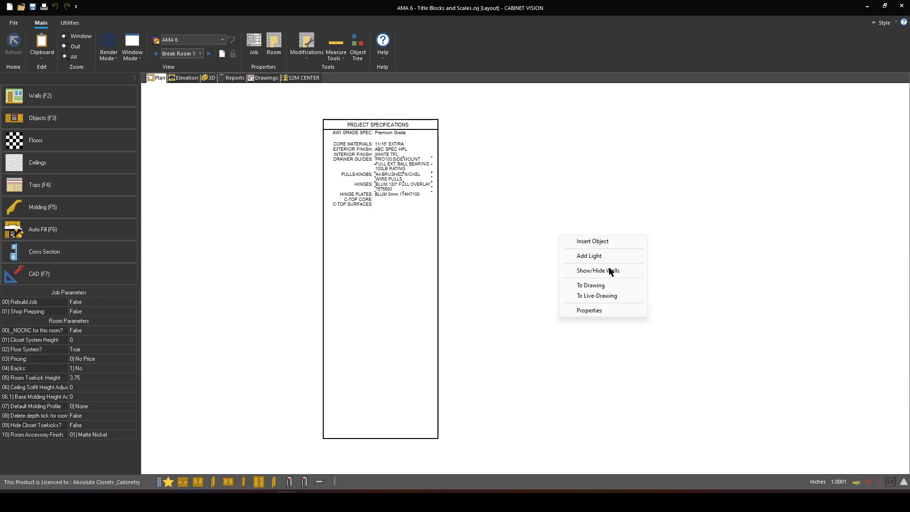
left_click(614, 295)
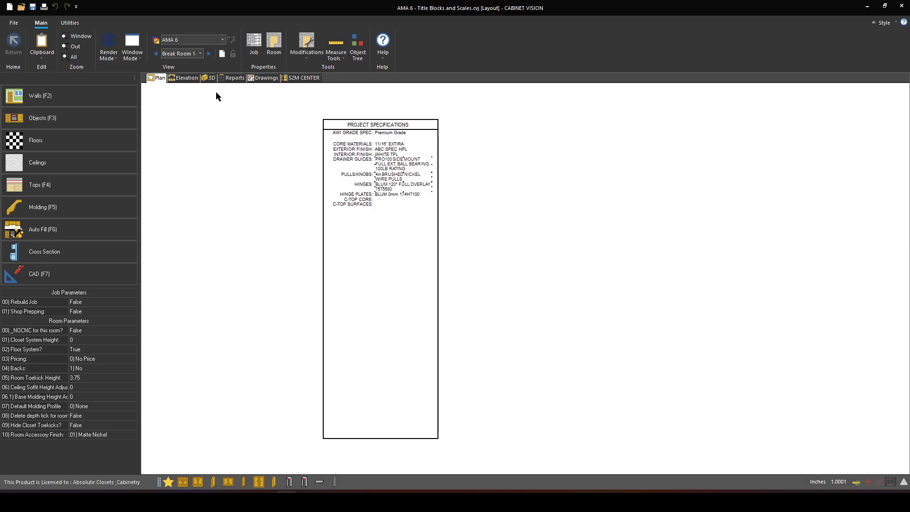
Place the newly added Break Room 182 Plan scene on Sheet 1 and convert it to static.
left_click(259, 77)
left_click(44, 149)
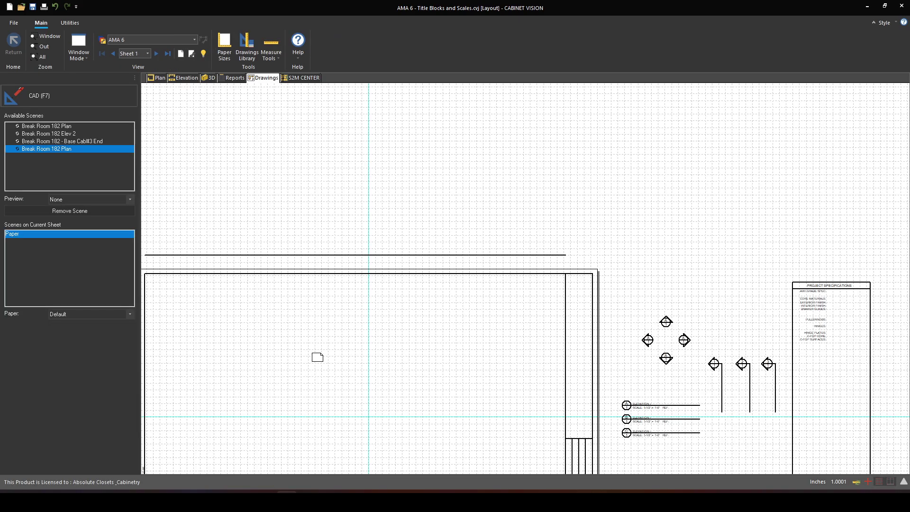
left_click(309, 349)
right_click(365, 362)
left_click(370, 382)
right_click(363, 389)
left_click(375, 394)
Delete the plan scene from the sheet and place the static Break Room 182 Plan scene on it.
right_click(368, 366)
left_click(361, 368)
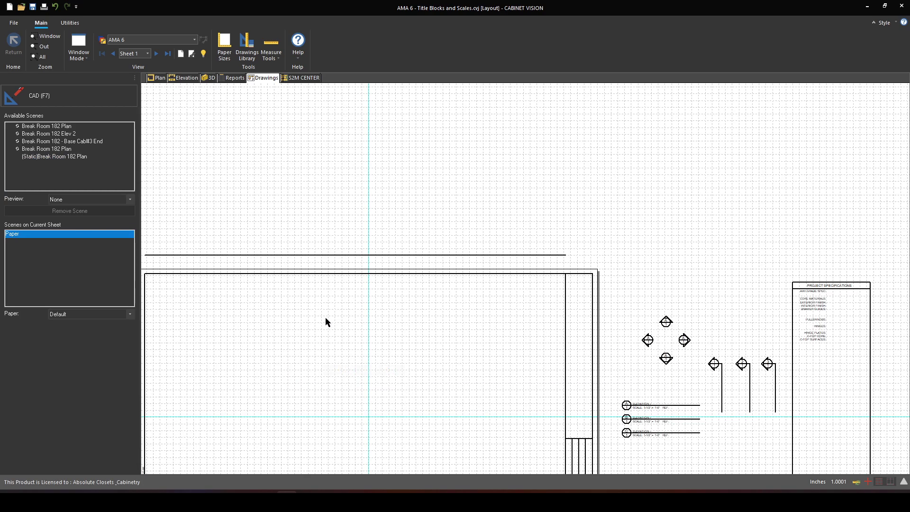
left_click(48, 156)
left_click(346, 368)
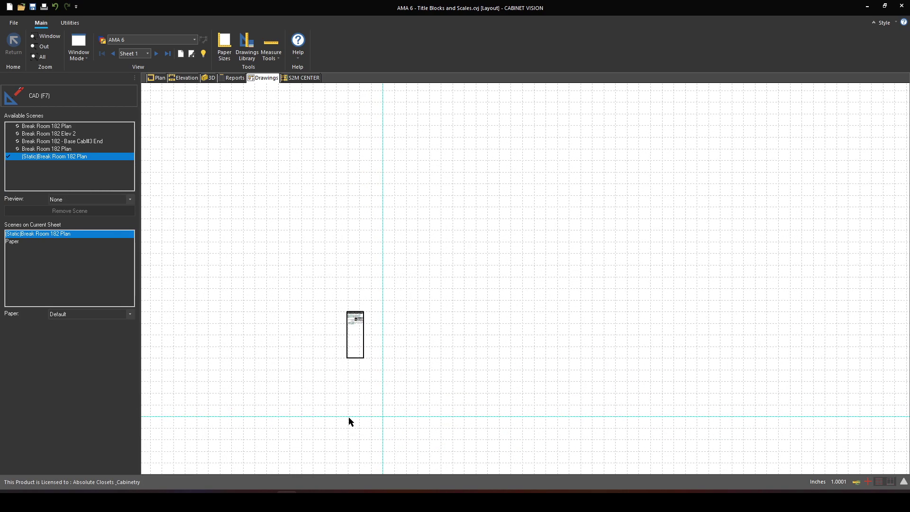
Scale the static Break Room 182 Plan scene to a ratio of 1:1.
right_click(360, 217)
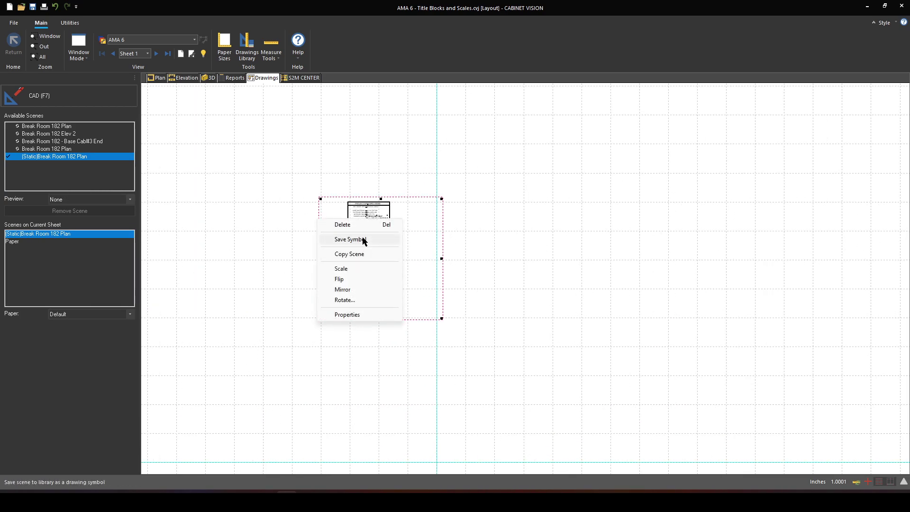
left_click(367, 269)
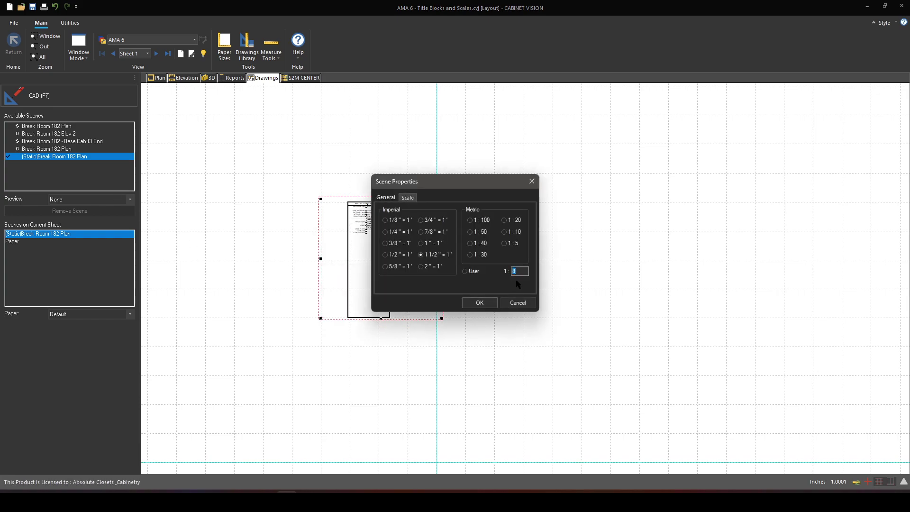
type("1")
key("Return")
Move the project specifications scene into the sheet's upper-right drawing corner, just inside the border and beside the title block strip.
scroll(477, 383, "down", 3)
scroll(451, 428, "up", 3)
scroll(567, 169, "up", 5)
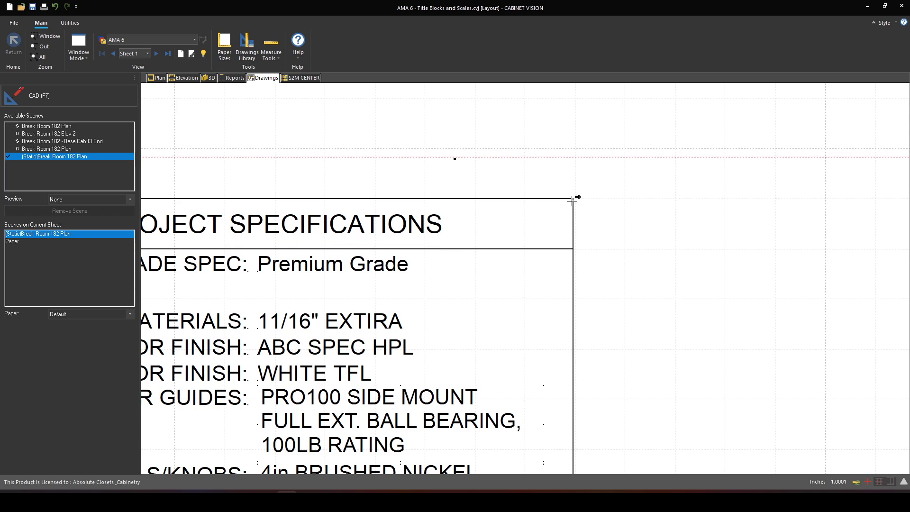
scroll(571, 200, "down", 5)
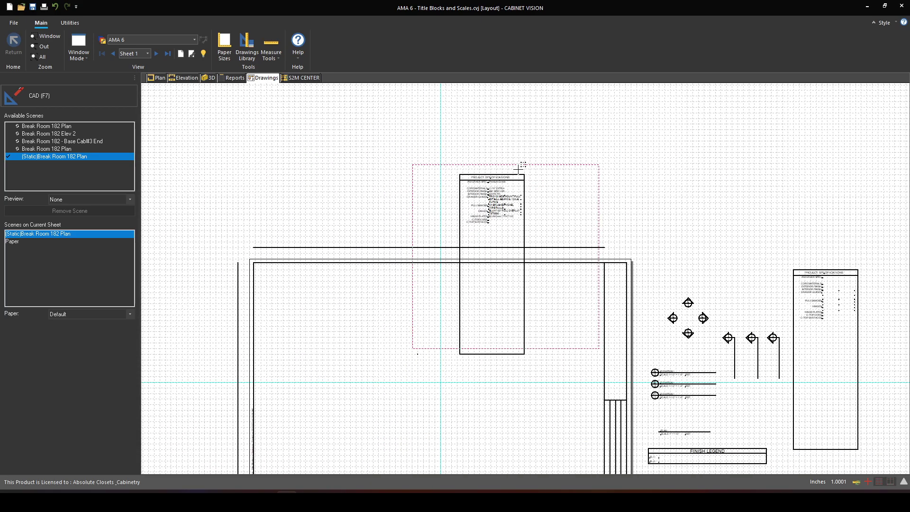
scroll(520, 168, "down", 2)
scroll(565, 234, "up", 5)
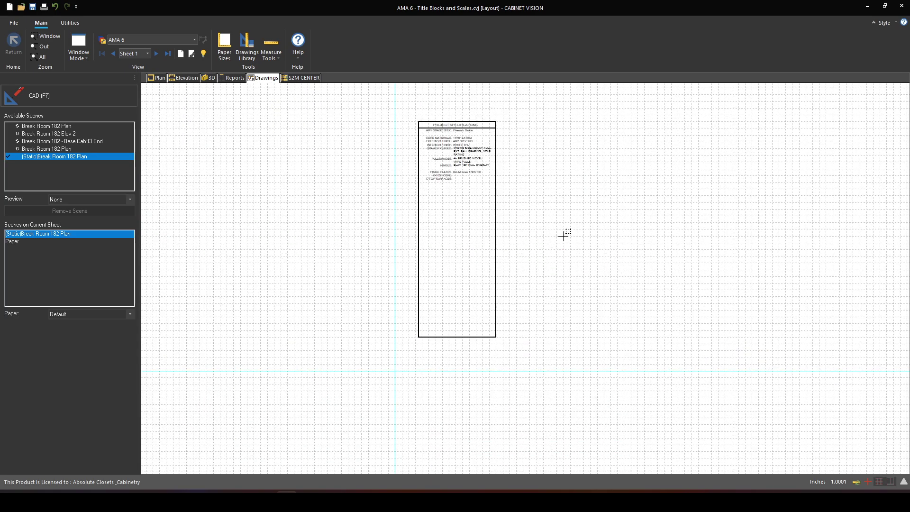
left_click(605, 311)
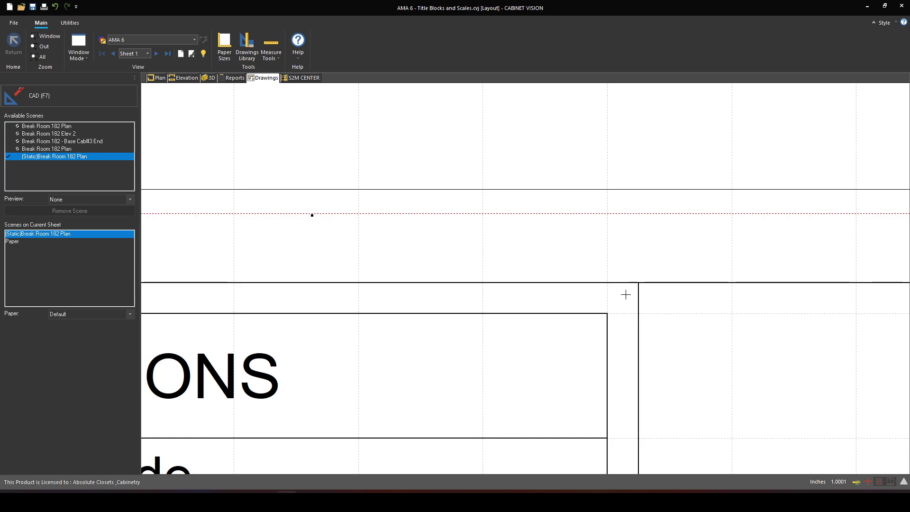
scroll(619, 302, "down", 4)
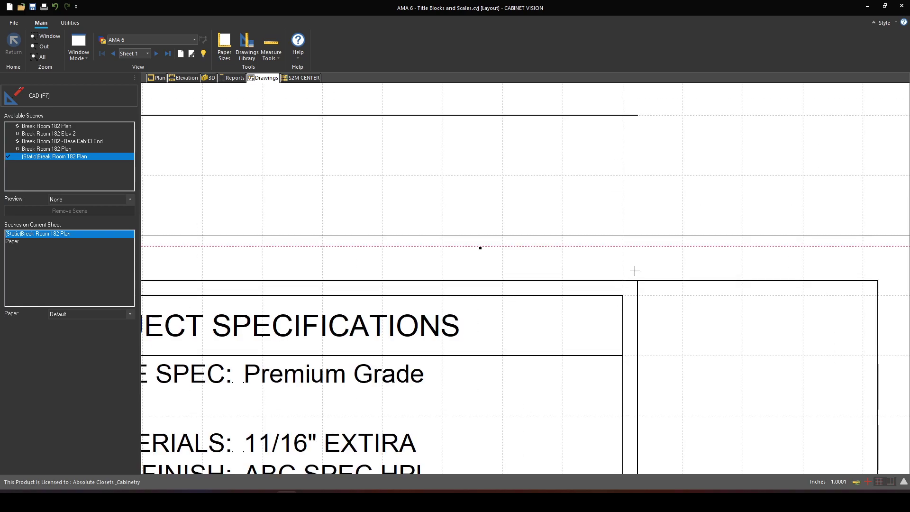
left_click(587, 191)
scroll(707, 174, "down", 5)
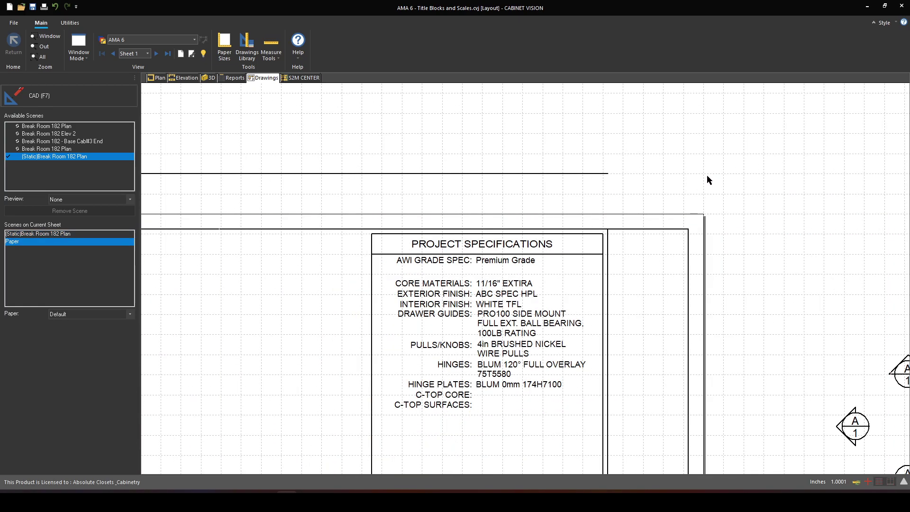
middle_click_drag(749, 260, 662, 178)
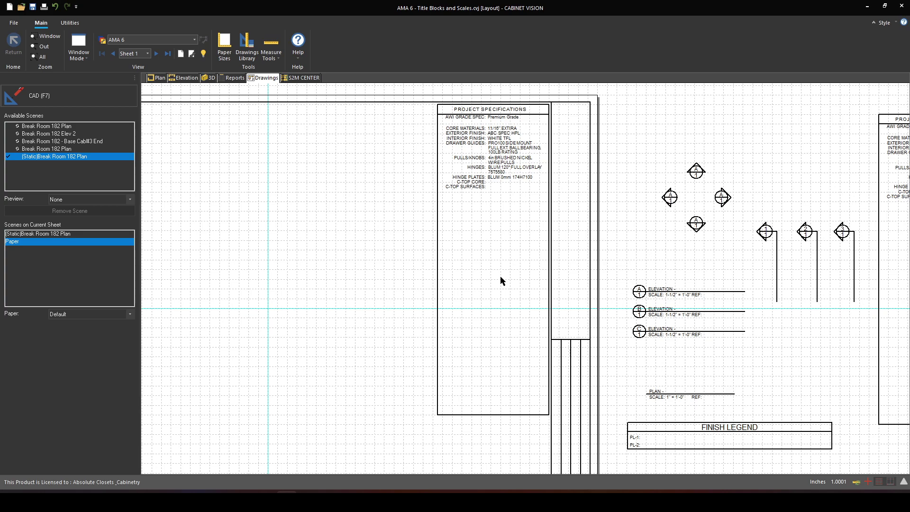
Send the room's plan view with the project specifications to the drawings as a regular, non-live scene.
scroll(508, 138, "up", 3)
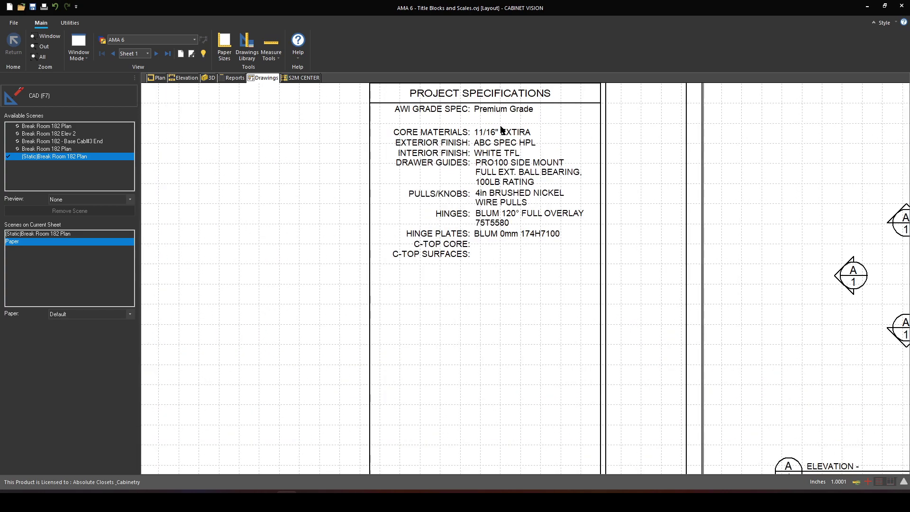
left_click(498, 154)
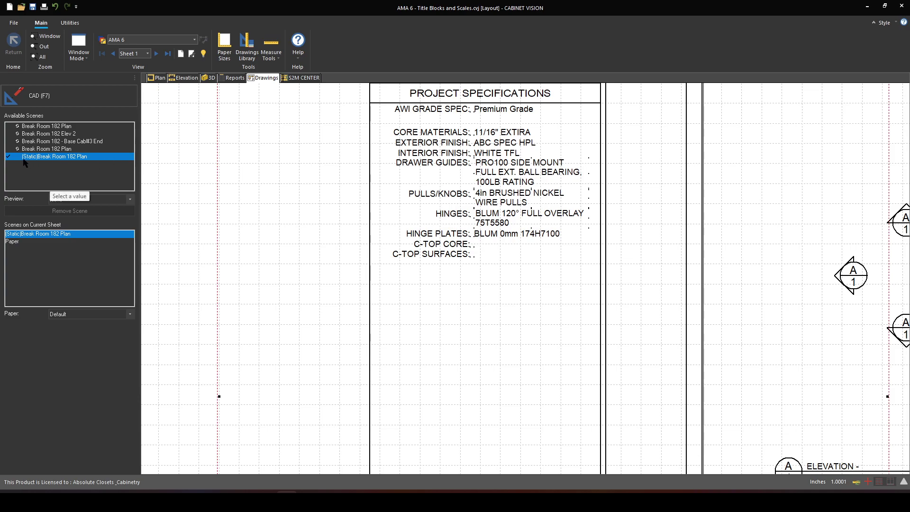
left_click(158, 78)
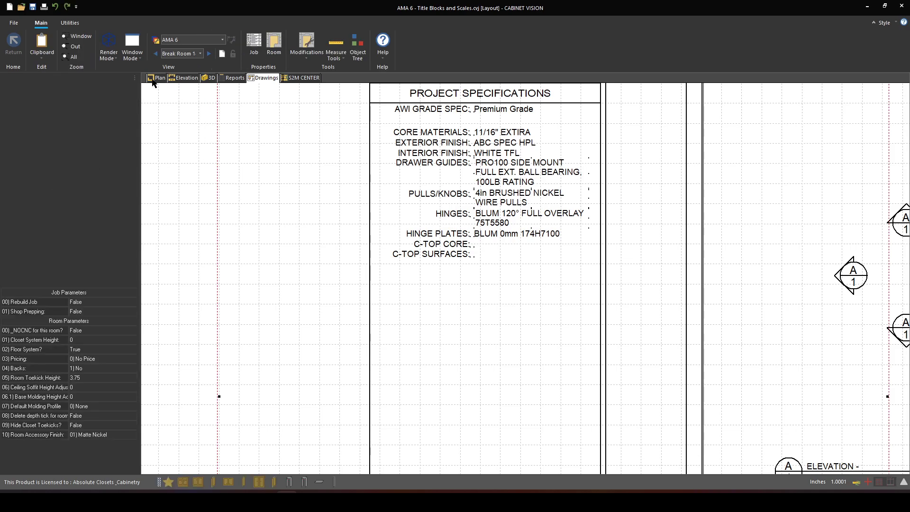
right_click(538, 198)
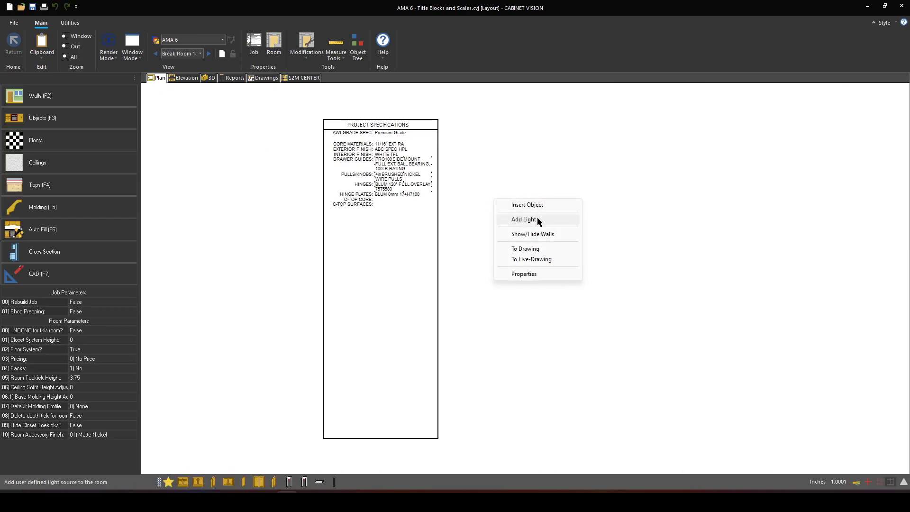
left_click(542, 249)
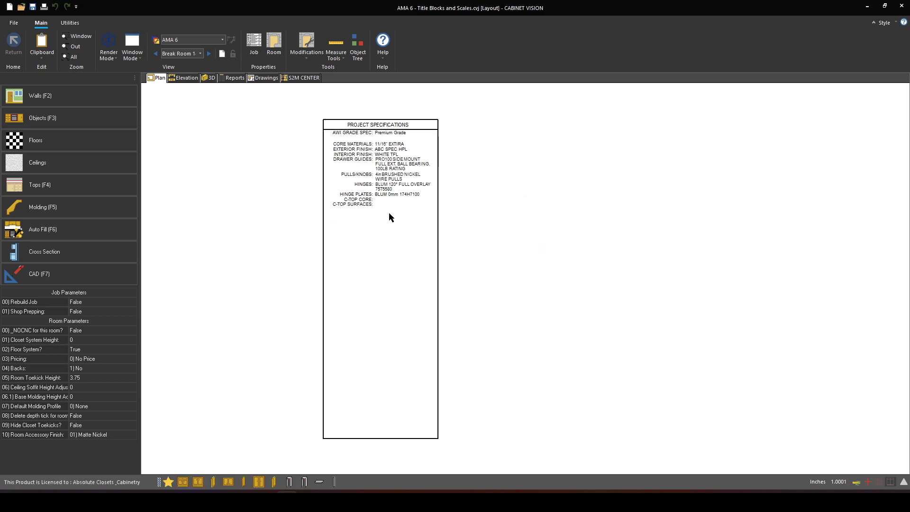
Place the newly added non-live Break Room 182 Plan scene on Sheet 1, outside the static project specifications block.
left_click(263, 78)
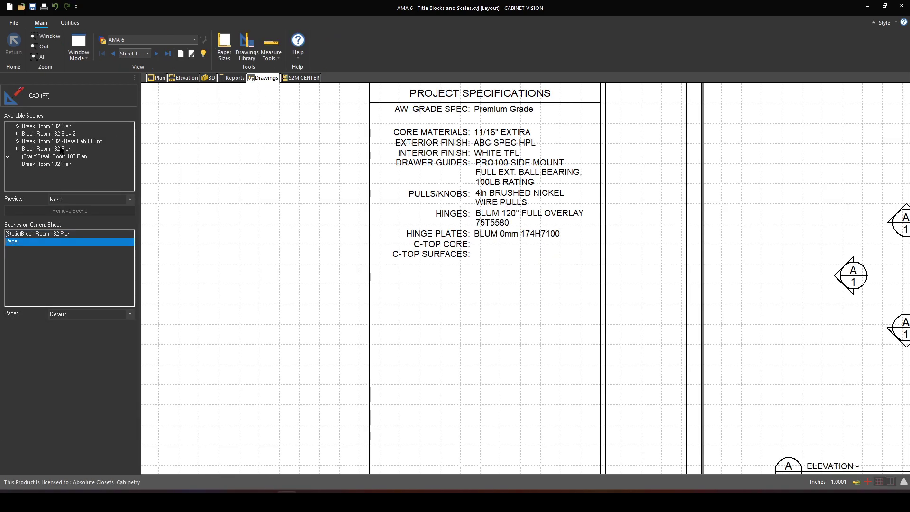
left_click(38, 165)
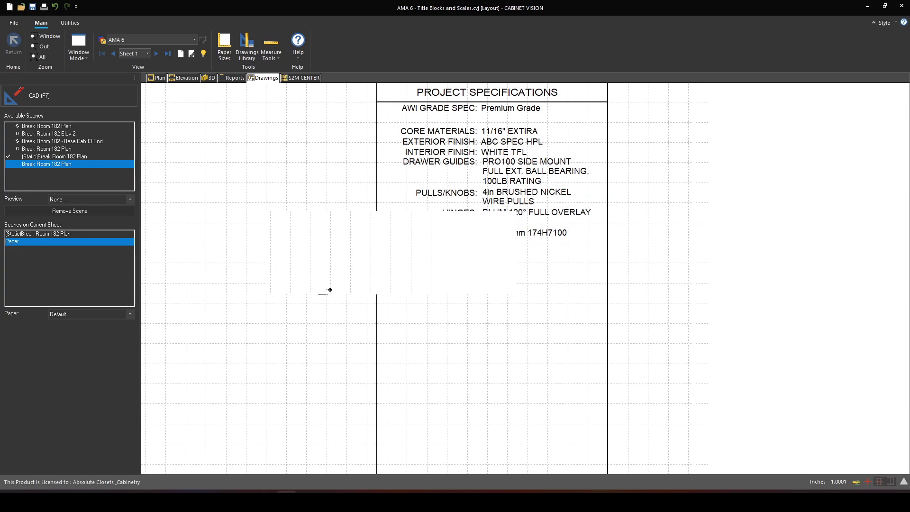
middle_click_drag(291, 291, 412, 291)
left_click(412, 289)
Scale the non-live Break Room 182 Plan scene to 1:1 and move it beside the static project specifications block.
right_click(433, 259)
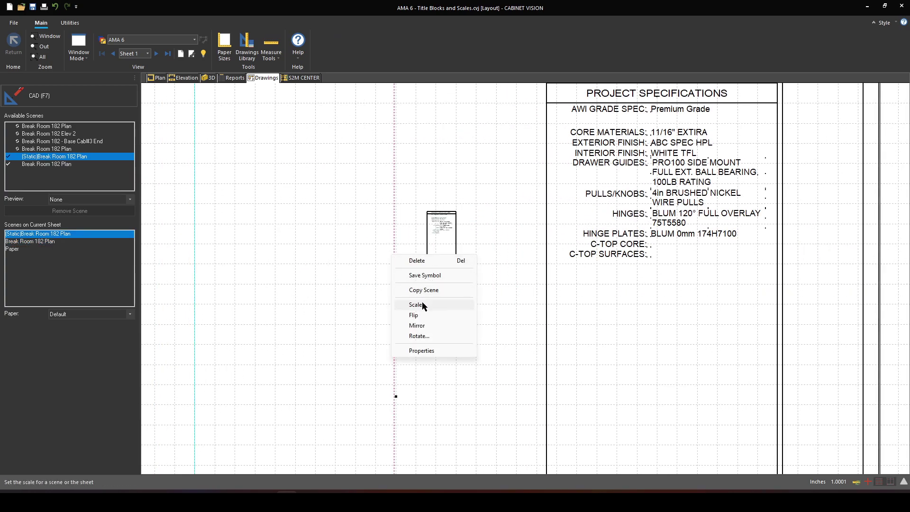
left_click(42, 241)
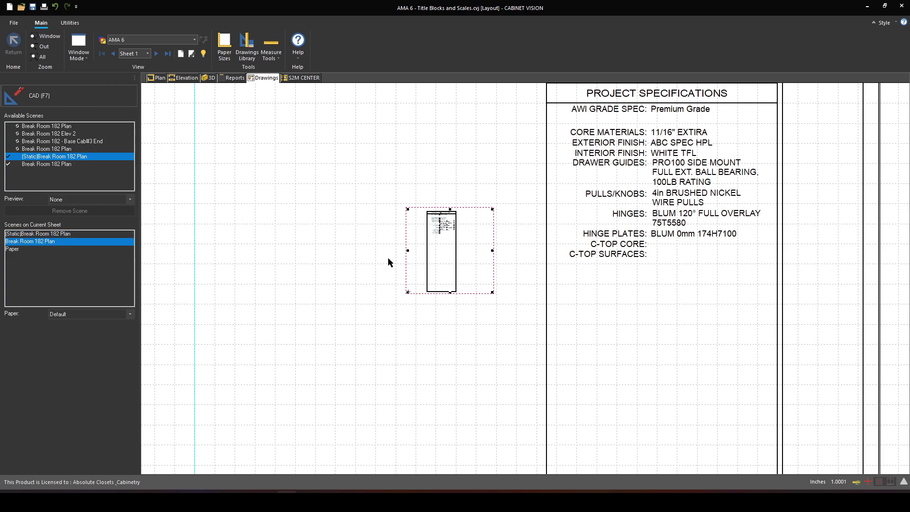
right_click(409, 291)
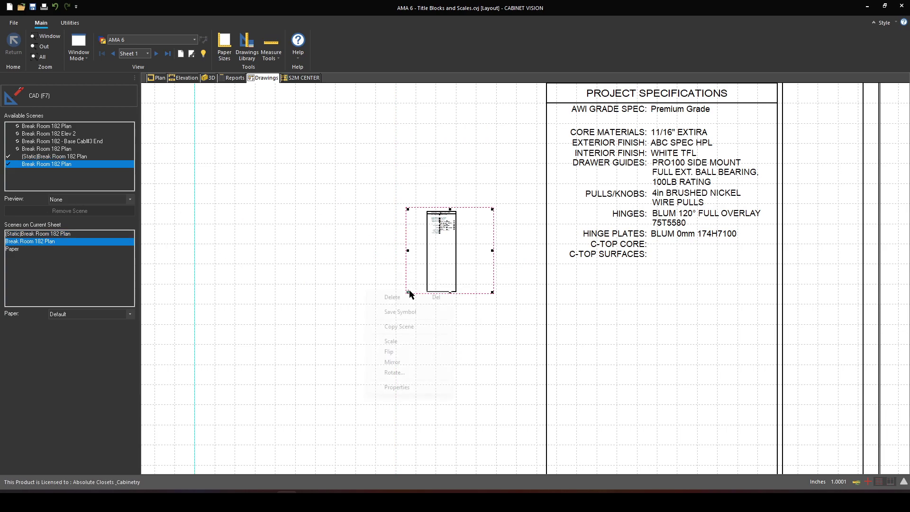
left_click(400, 344)
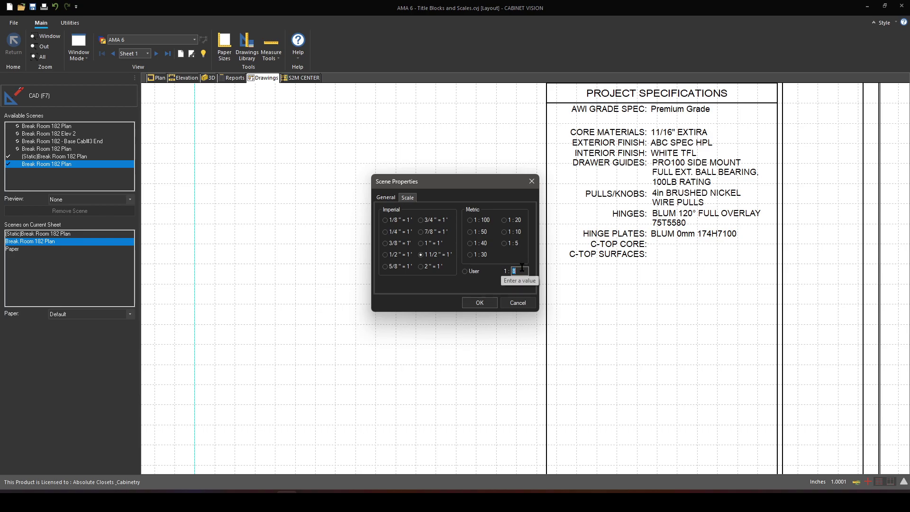
key("Return")
scroll(469, 285, "down", 5)
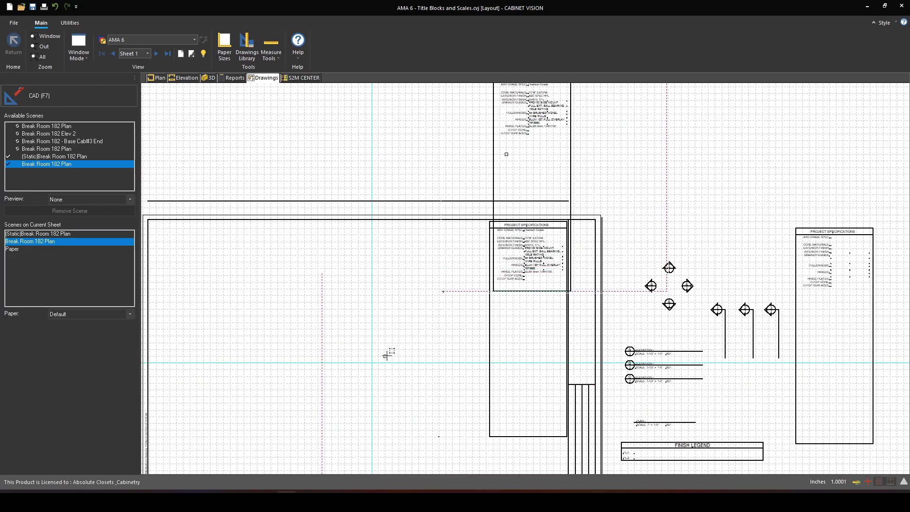
left_click(224, 326)
scroll(432, 261, "up", 3)
scroll(434, 273, "up", 2)
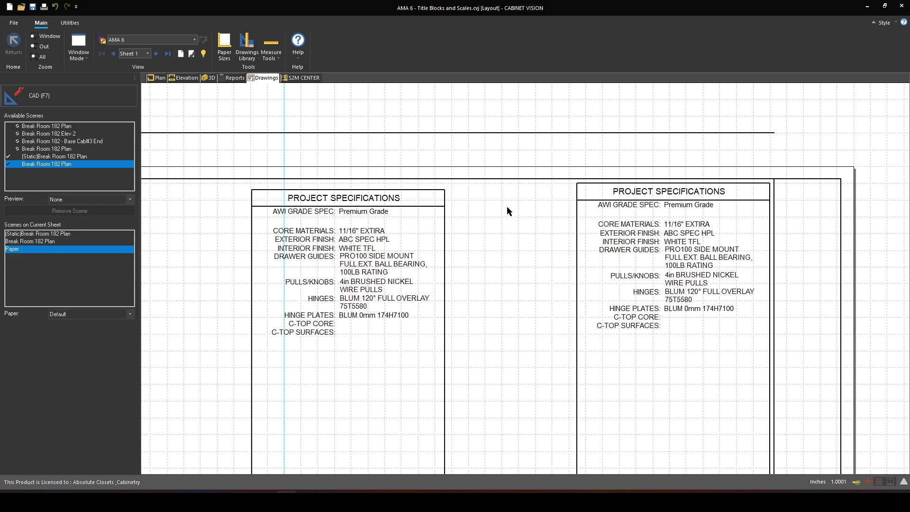
In the room properties notes, set the exterior finish to XYZ SPEC LAM and the interior finish to BLACK TFL.
left_click(159, 79)
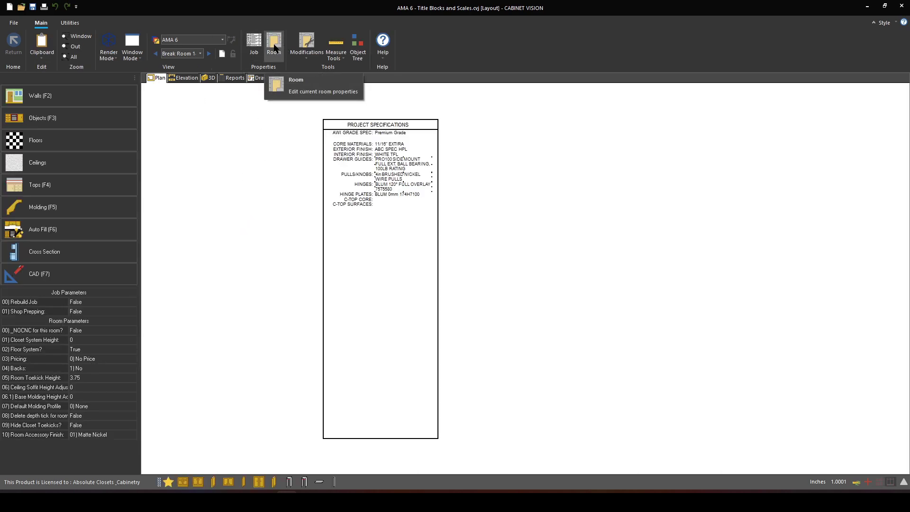
double_click(561, 187)
left_click(555, 176)
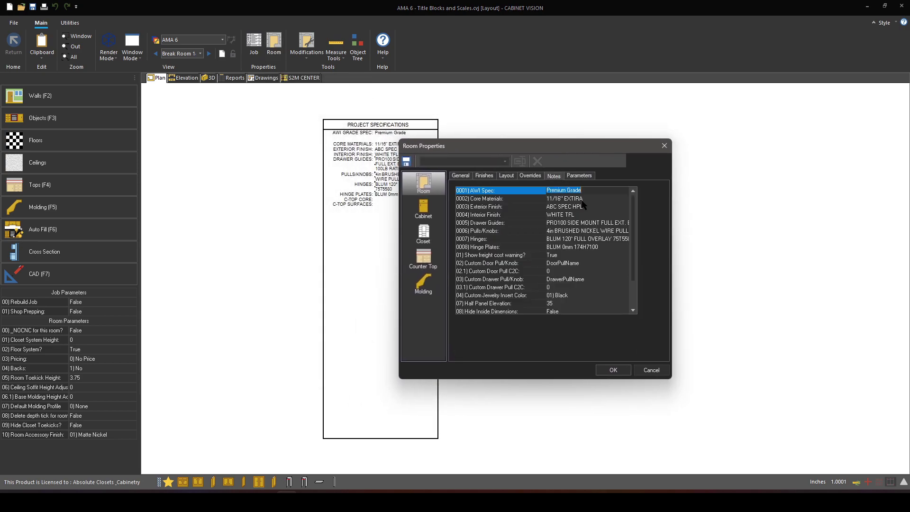
left_click(587, 207)
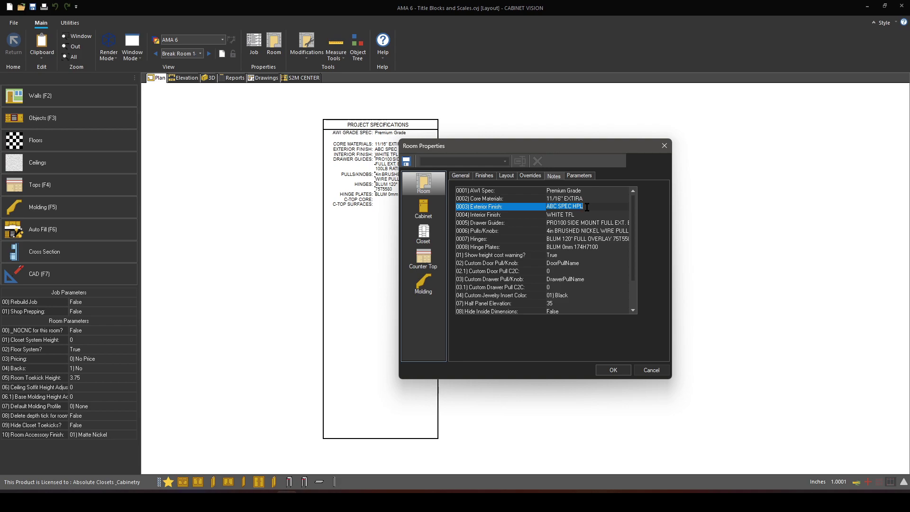
type("XYZ SPEC LAM")
key("Return")
type("BLACK")
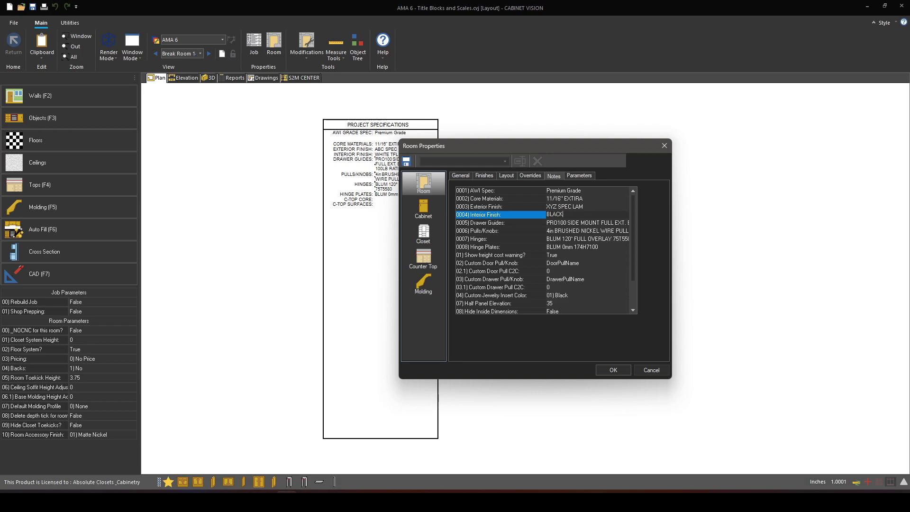
type(" TFL")
key("Return")
Set the room's drawer guides note to EPOXY SLIDES and apply the room properties.
type("EP")
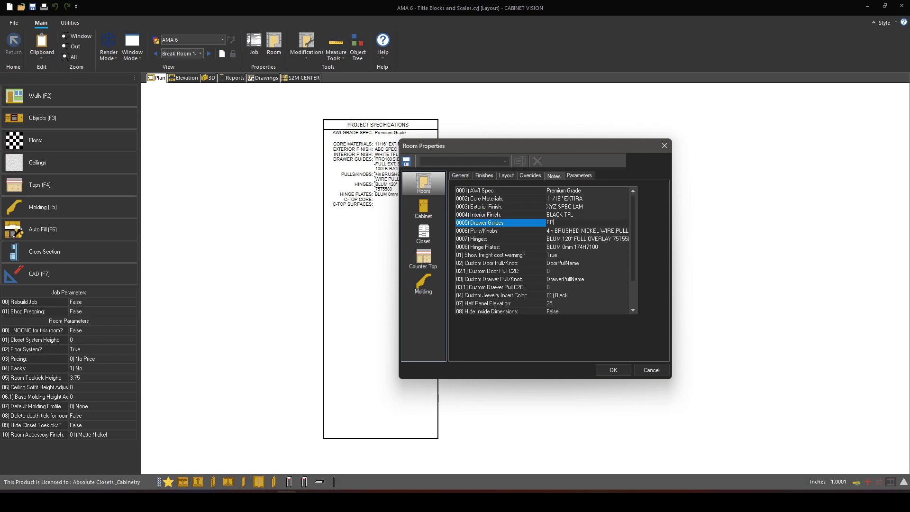
type("OXY SLIDES")
key("Return")
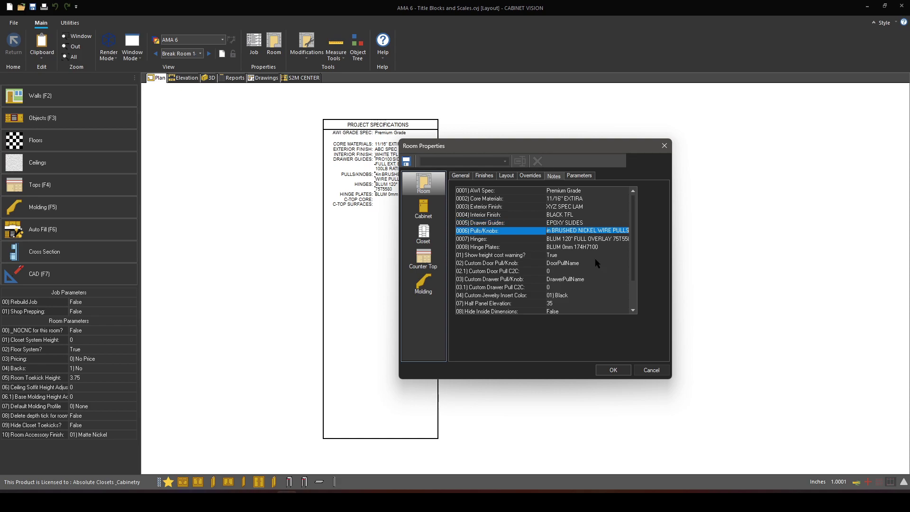
left_click(612, 370)
scroll(465, 166, "up", 3)
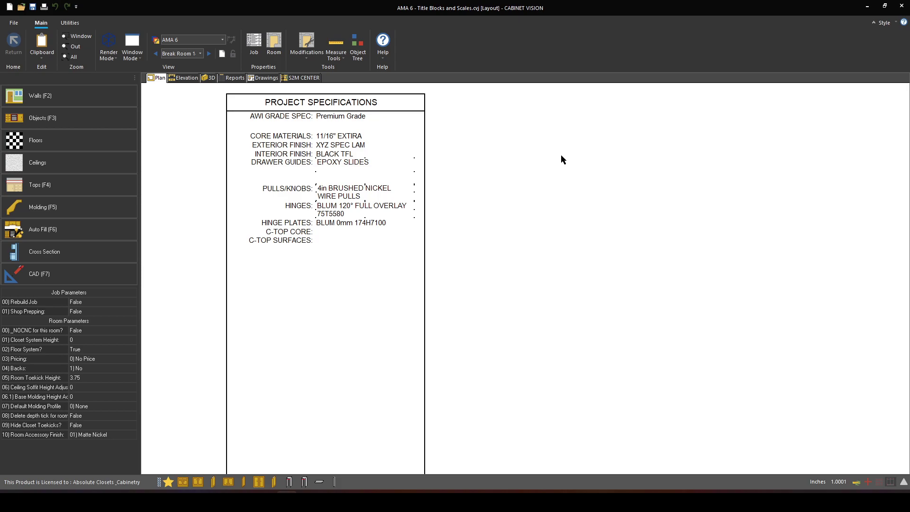
Compare the edited room notes in the non-live and static project specifications scenes on Sheet 1.
left_click(263, 78)
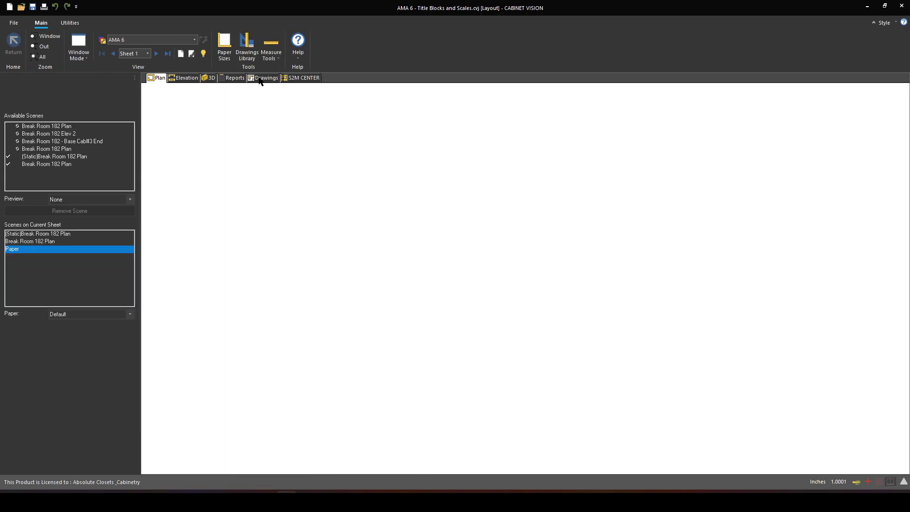
scroll(628, 141, "up", 3)
scroll(495, 131, "up", 2)
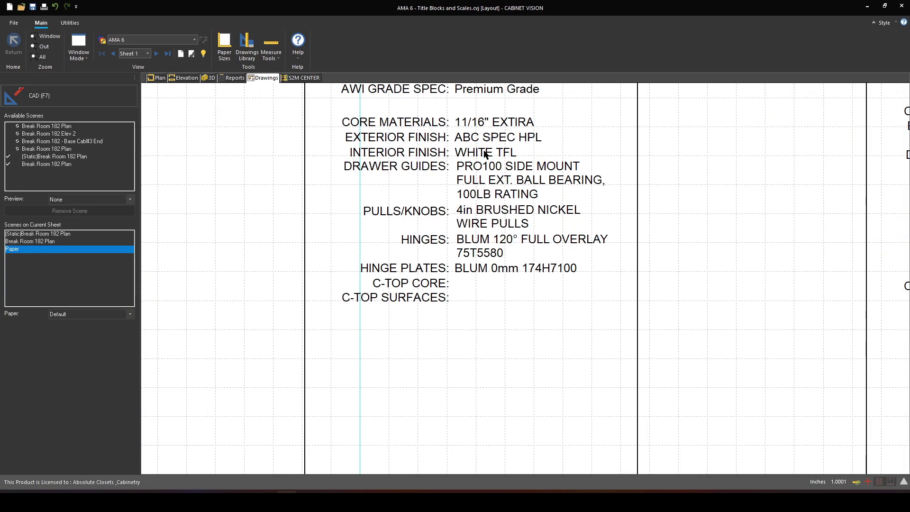
left_click(478, 132)
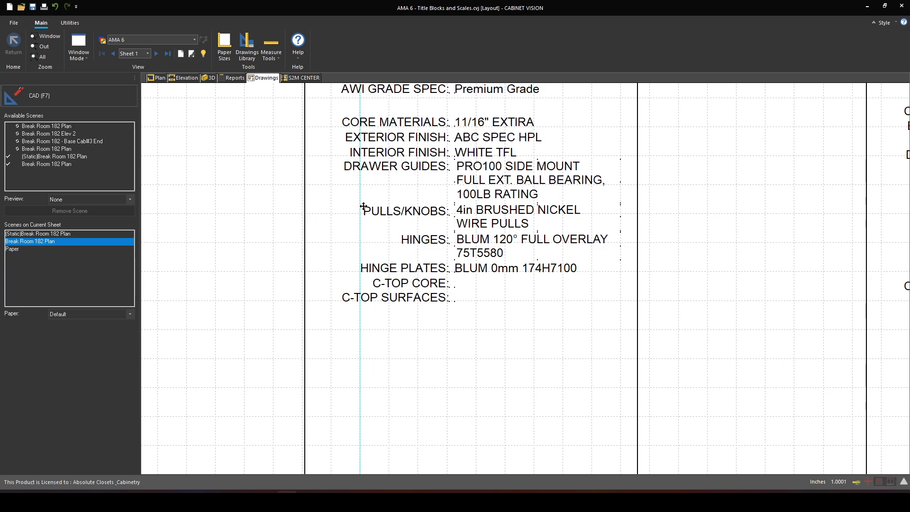
scroll(272, 240, "down", 2)
scroll(662, 210, "up", 3)
left_click(691, 204)
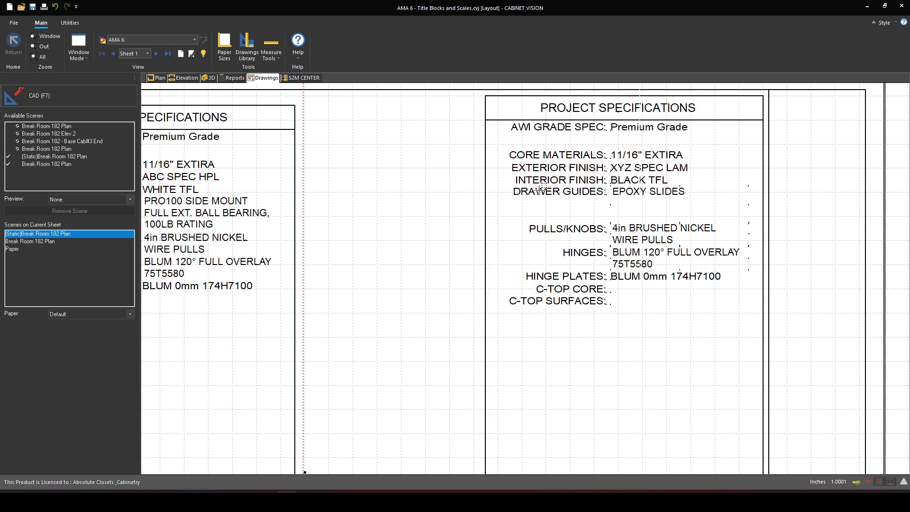
Delete the non-live Break Room 182 Plan scene from Sheet 1.
left_click(263, 132)
right_click(262, 128)
left_click(262, 132)
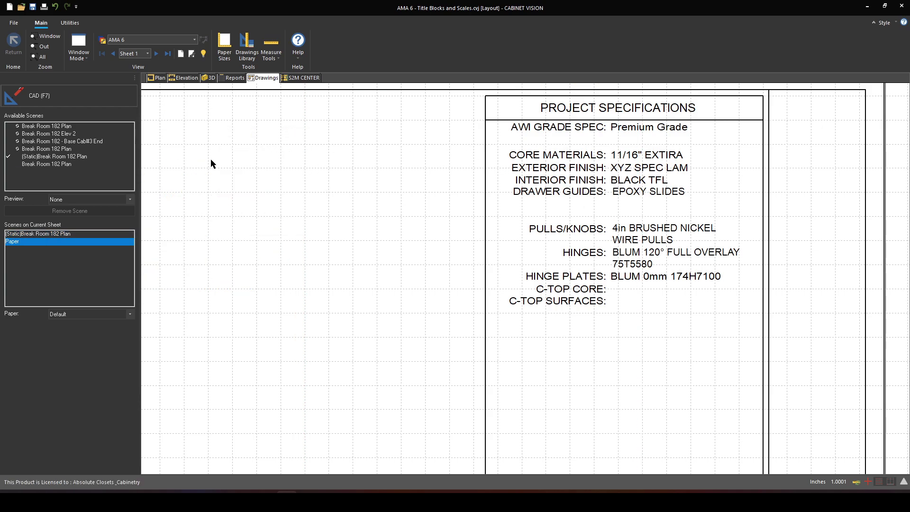
left_click(68, 163)
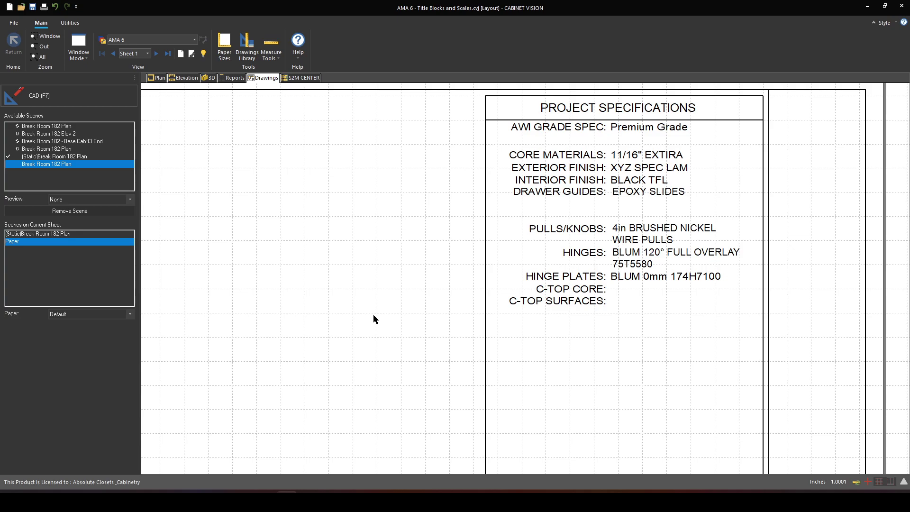
Place the first live Break Room 182 Plan scene from the available scenes on Sheet 1.
scroll(530, 197, "down", 3)
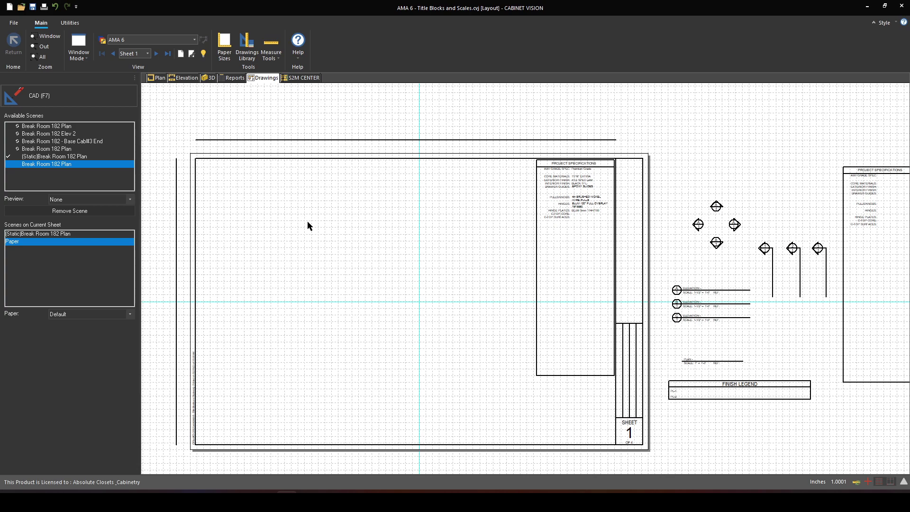
left_click(184, 78)
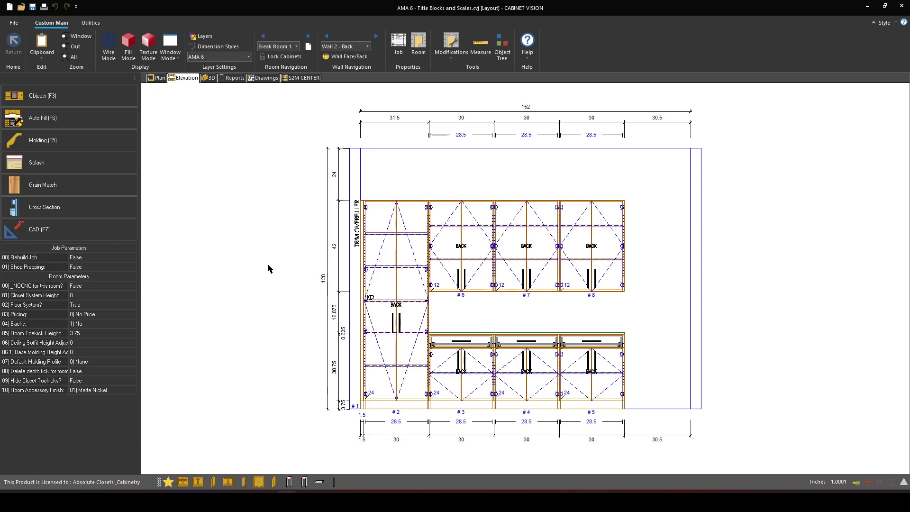
left_click(269, 78)
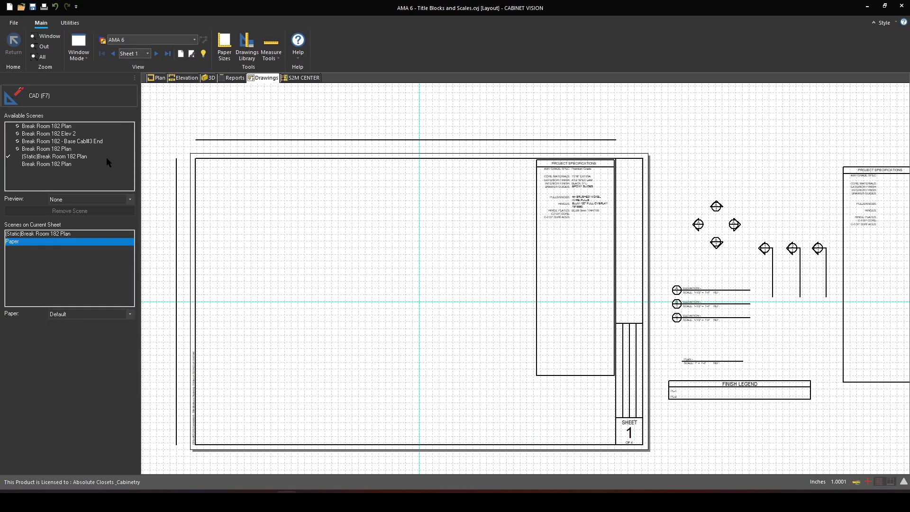
left_click(49, 127)
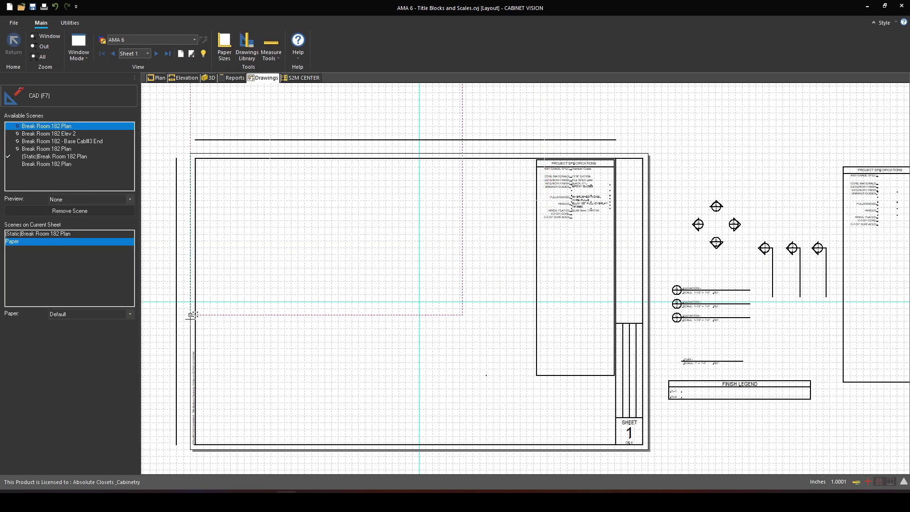
left_click(219, 334)
Scale the live Break Room 182 Plan scene to 1" = 1' and move it just inside the sheet's upper-left border.
right_click(240, 255)
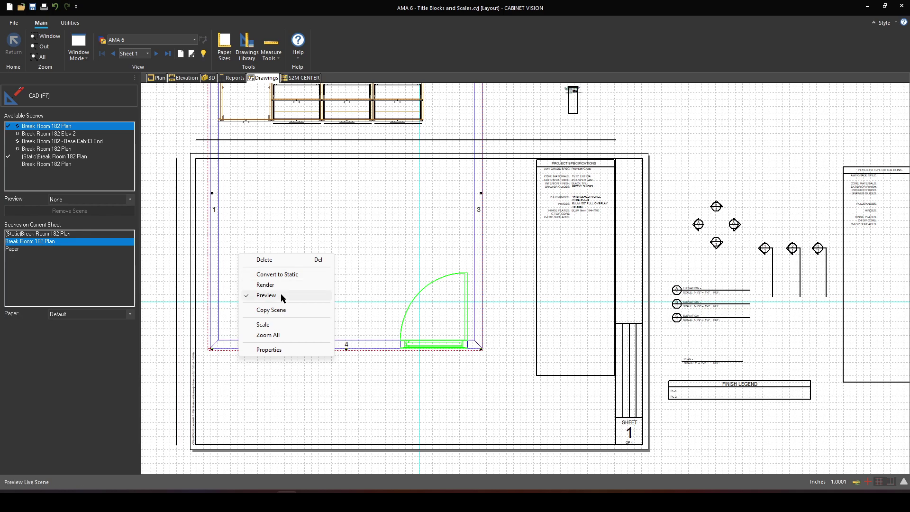
left_click(278, 324)
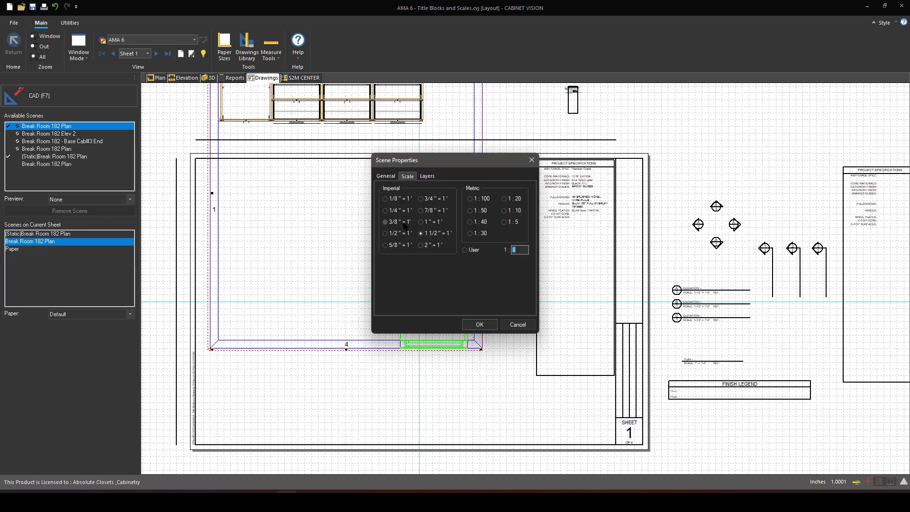
left_click(490, 325)
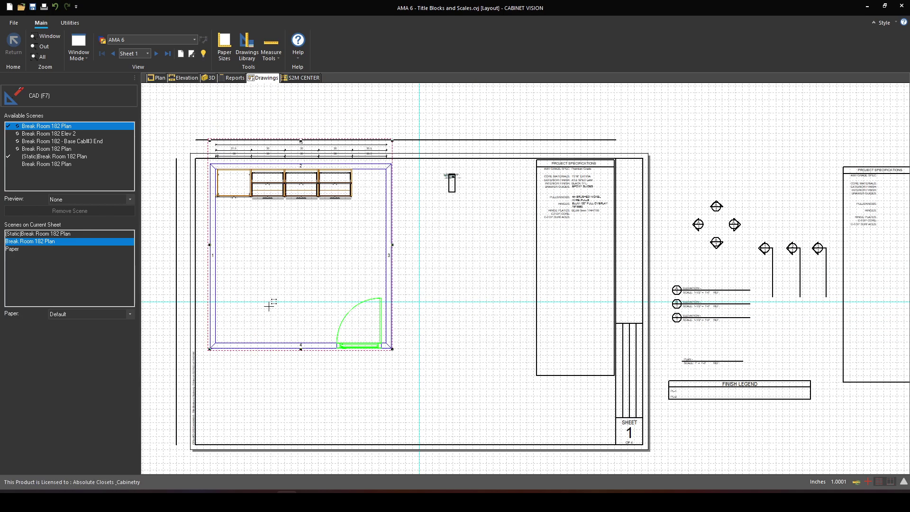
middle_click_drag(270, 300, 385, 294)
scroll(386, 294, "up", 2)
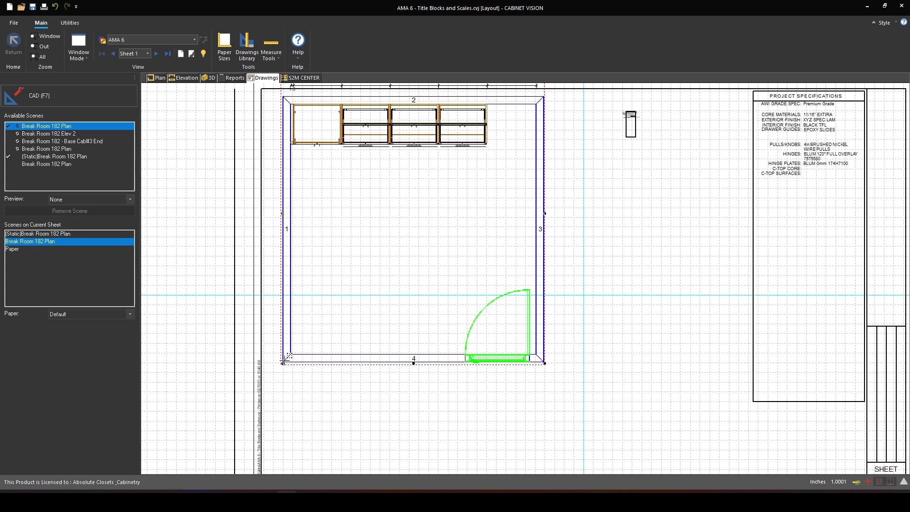
left_click_drag(288, 357, 295, 394)
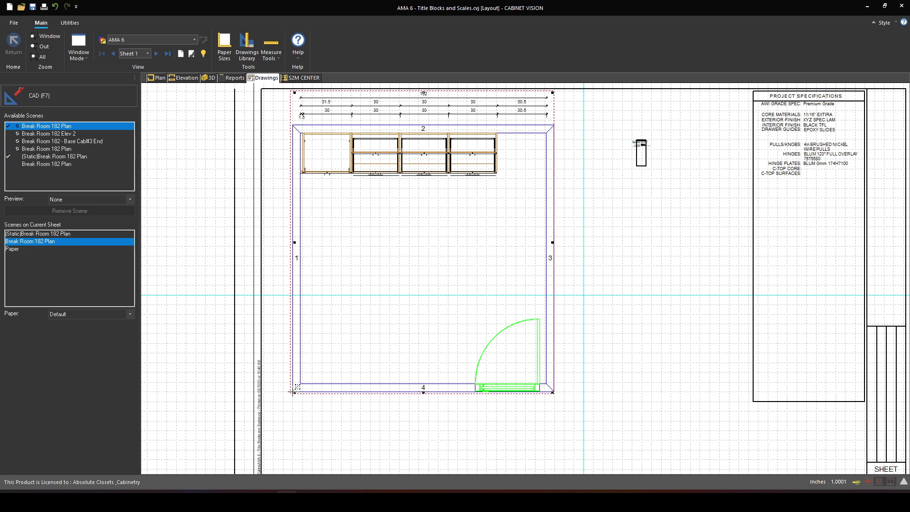
Move the live Break Room 182 Plan scene closer to the left border of Sheet 1.
left_click(630, 288)
left_click(376, 286)
scroll(241, 395, "up", 3)
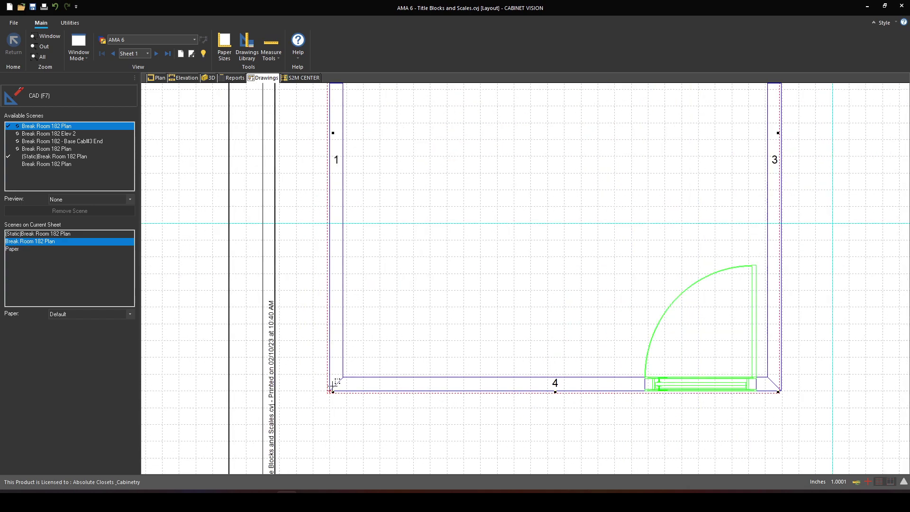
left_click_drag(335, 386, 302, 387)
left_click(320, 428)
scroll(321, 425, "down", 3)
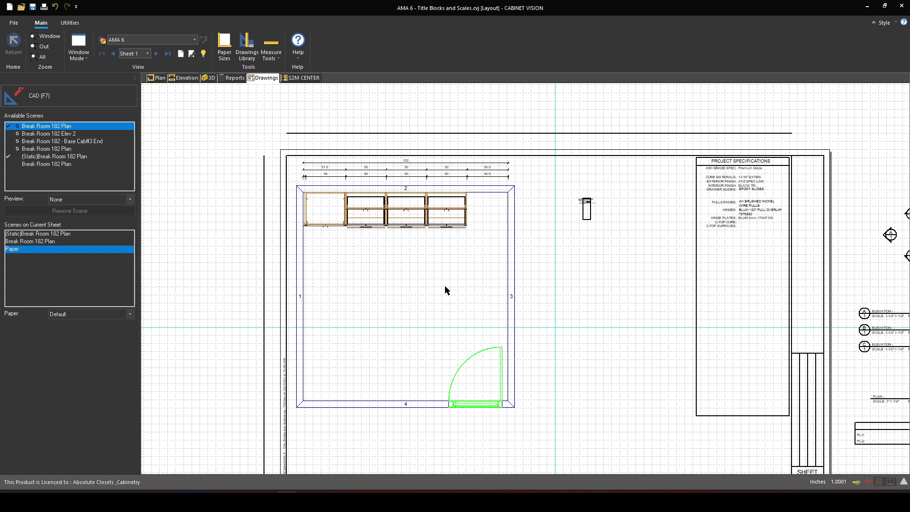
Convert the live Break Room 182 Plan scene on Sheet 1 to a static scene.
left_click(428, 241)
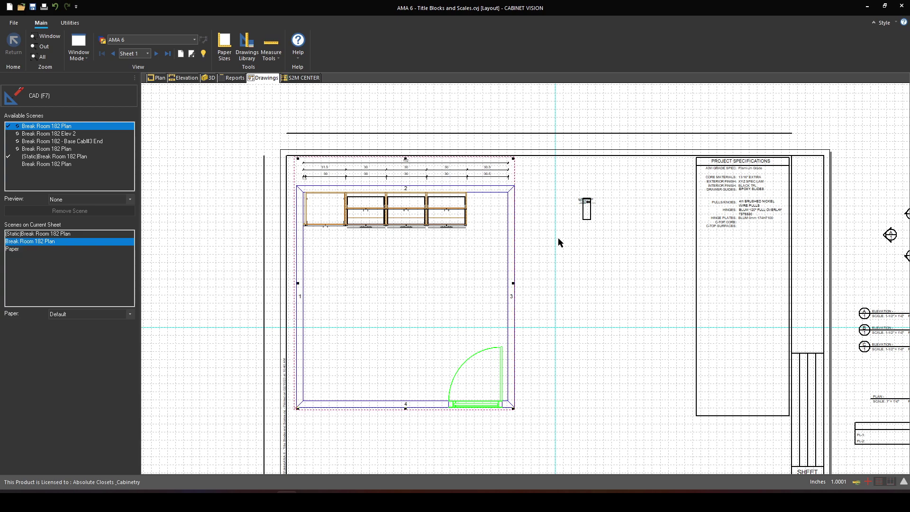
left_click(595, 255)
left_click(431, 226)
right_click(412, 259)
left_click(404, 279)
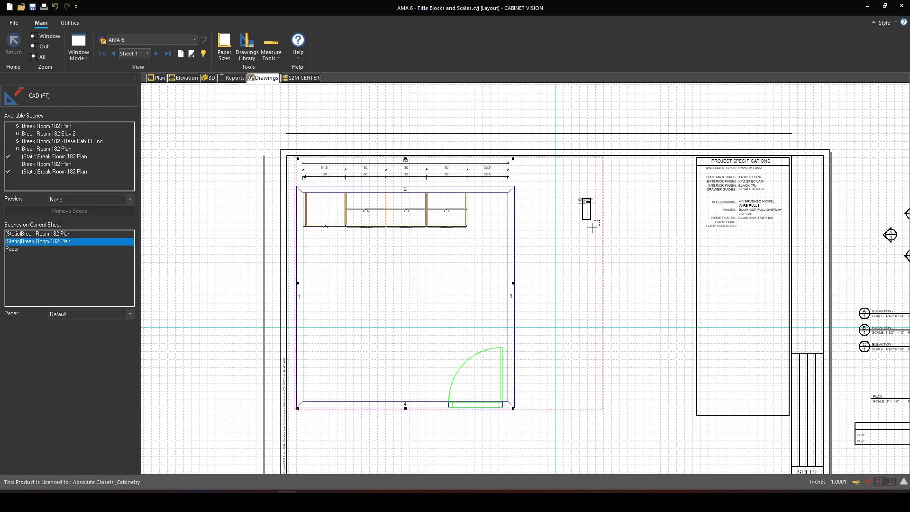
Delete the small stray cabinet drawing beside the room from the static Break Room 182 Plan scene.
left_click(463, 293)
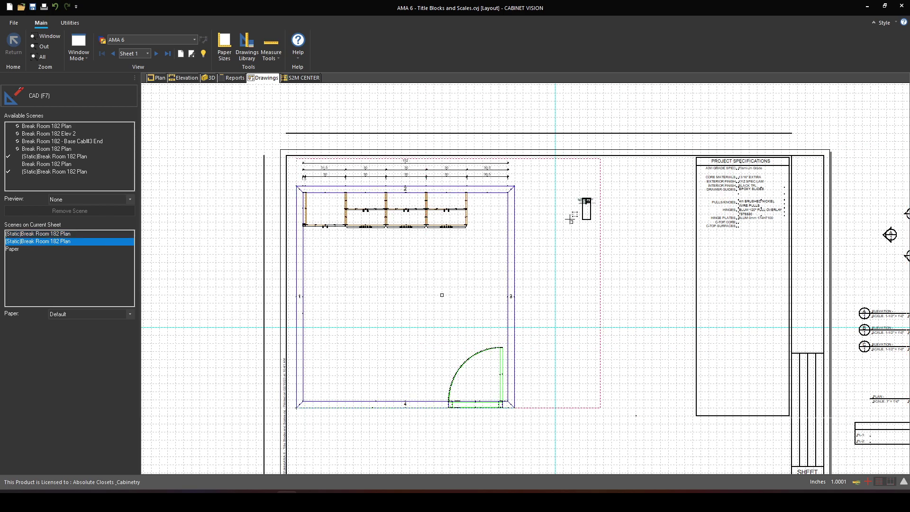
left_click(49, 105)
left_click_drag(561, 167, 642, 264)
key("Delete")
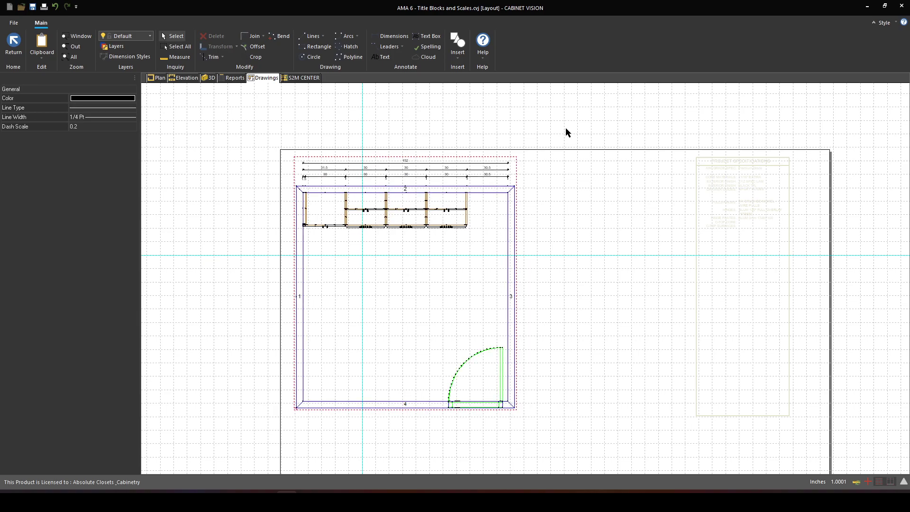
key("F7")
left_click(569, 219)
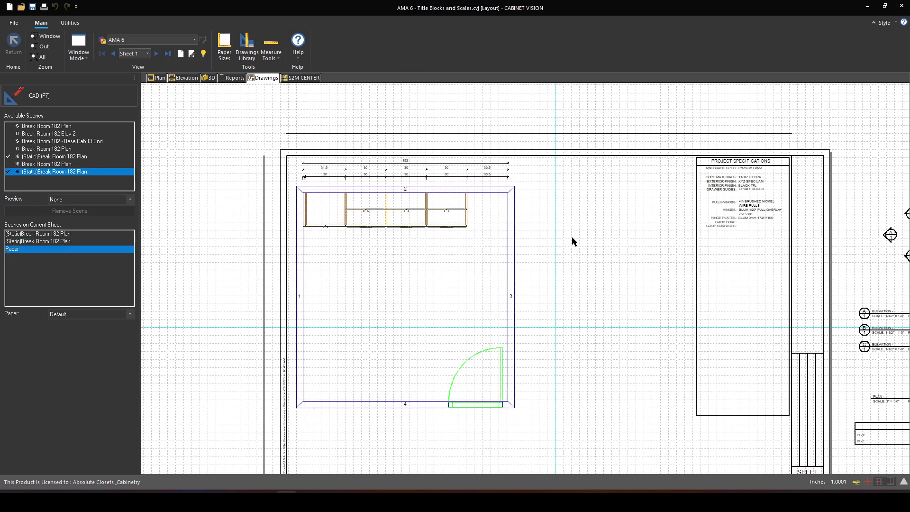
Move the PLAN title and its scale line from beside the sheet to below the break room plan.
scroll(572, 237, "down", 3)
scroll(604, 303, "up", 2)
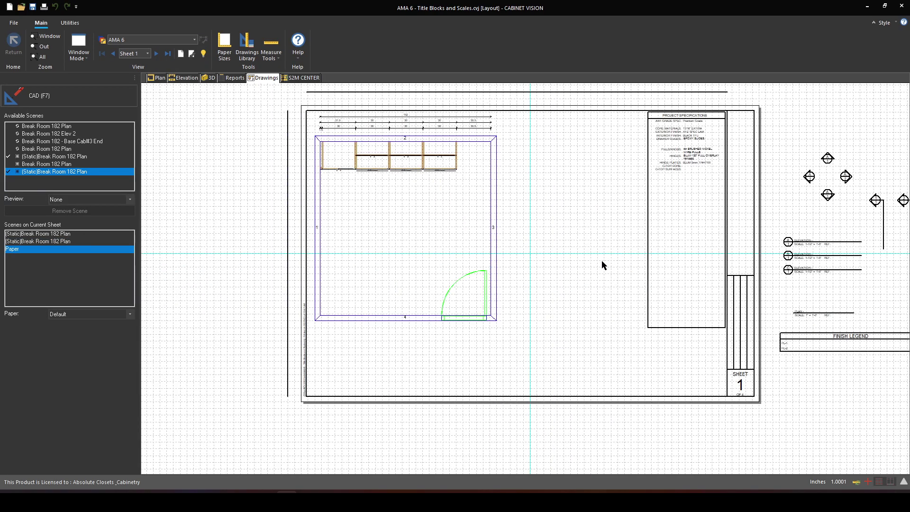
middle_click_drag(574, 253, 504, 270)
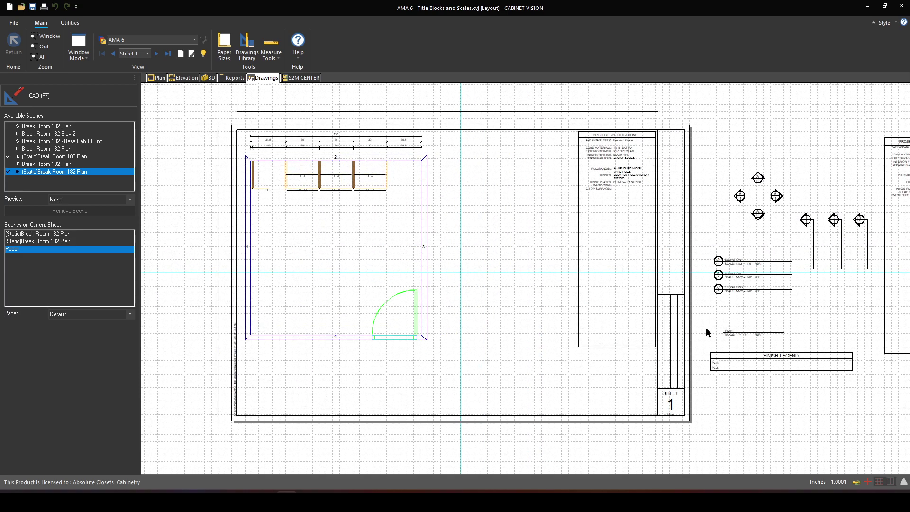
scroll(812, 334, "up", 4)
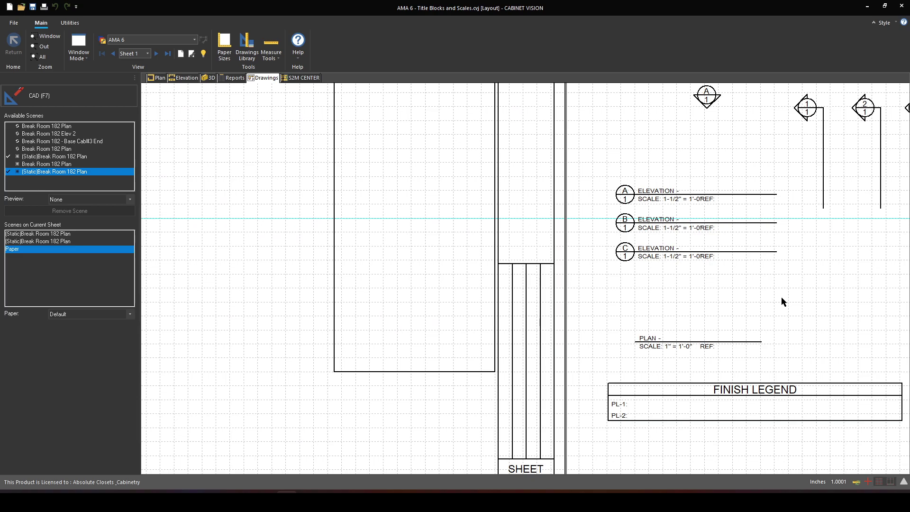
scroll(780, 297, "down", 4)
key("F7")
left_click_drag(693, 295, 806, 340)
left_click_drag(743, 311, 279, 337)
left_click(265, 345)
scroll(289, 376, "up", 4)
scroll(244, 352, "down", 2)
double_click(244, 350)
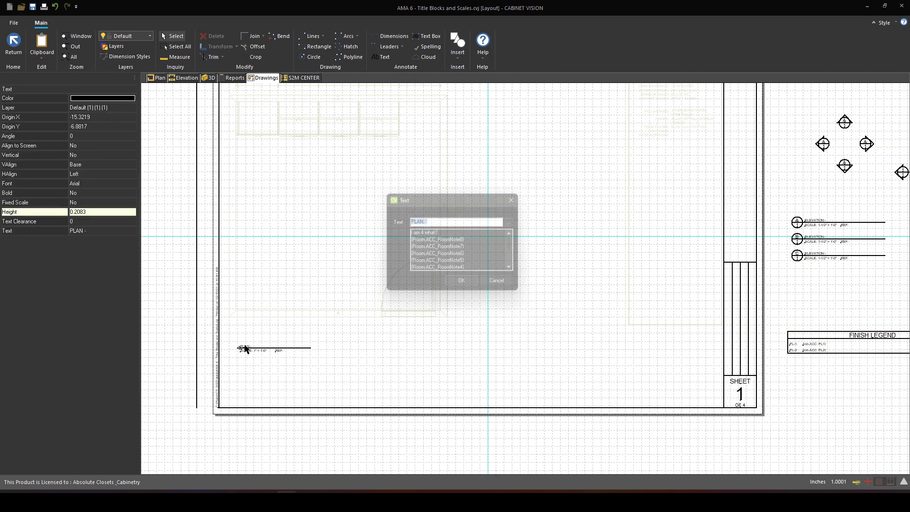
left_click(447, 224)
left_click(504, 285)
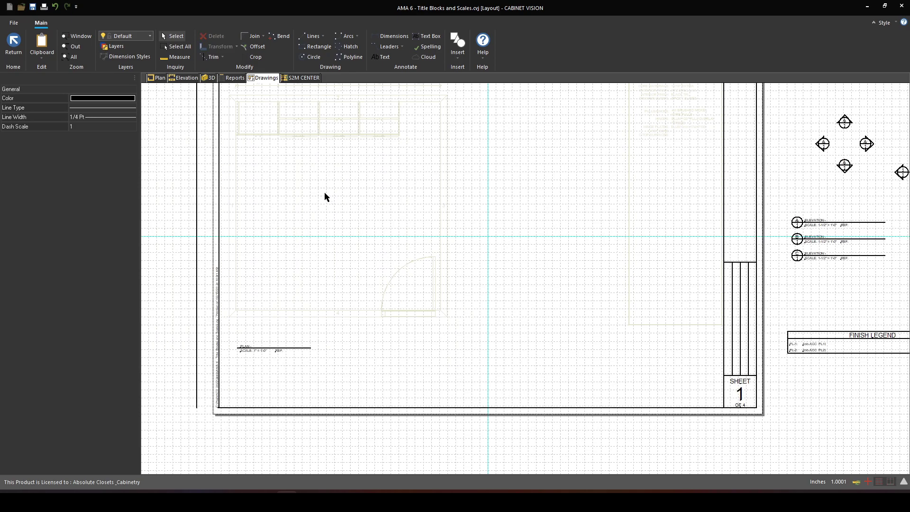
key("F7")
left_click(312, 208)
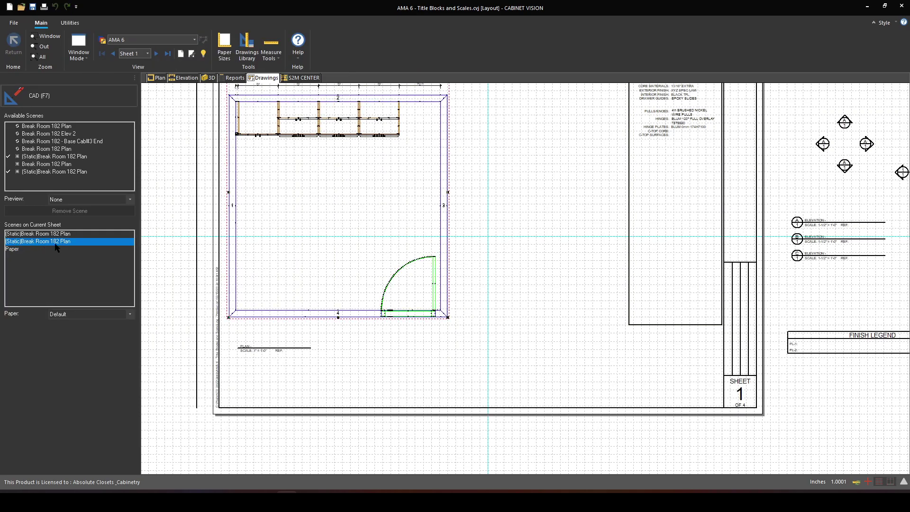
scroll(250, 371, "up", 2)
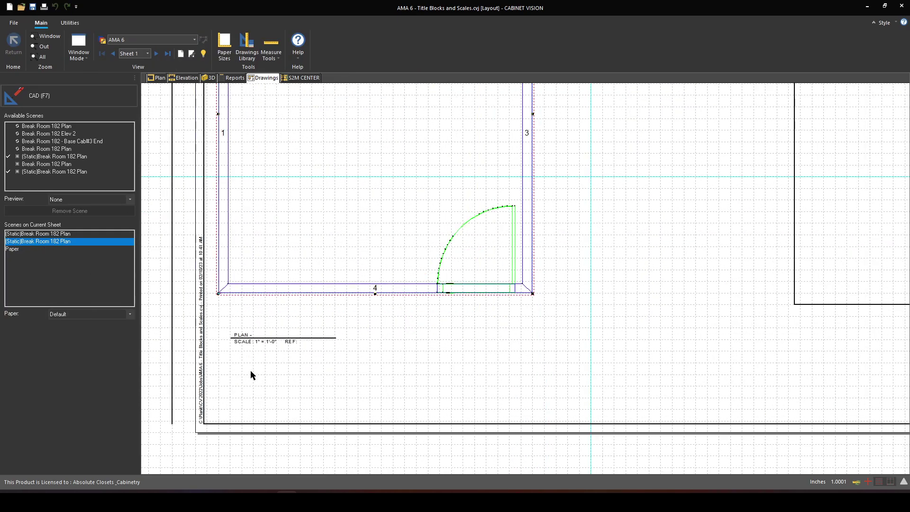
Change the plan title text below the break room plan to "PLAN - Break Room 182".
left_click(227, 335)
double_click(240, 337)
double_click(244, 337)
left_click(449, 221)
type("Brak Room")
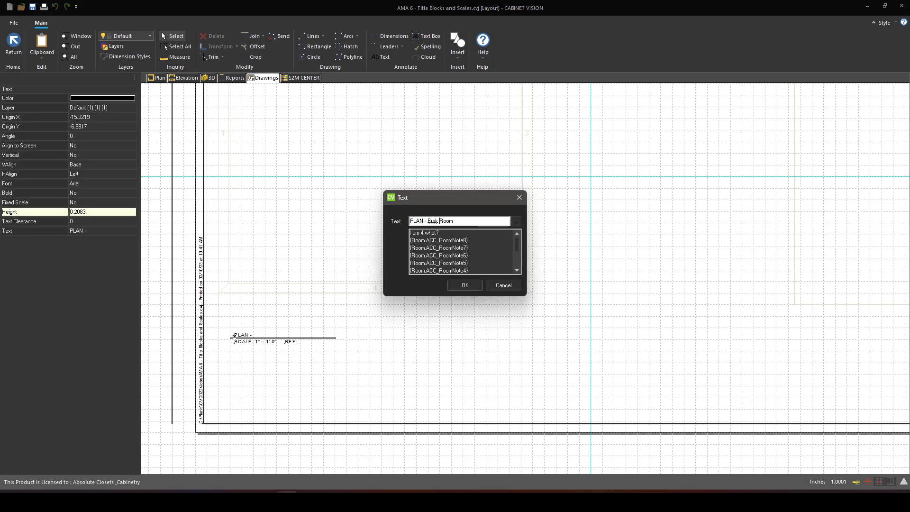
left_click(431, 221)
type("e")
type(" 182")
key("Return")
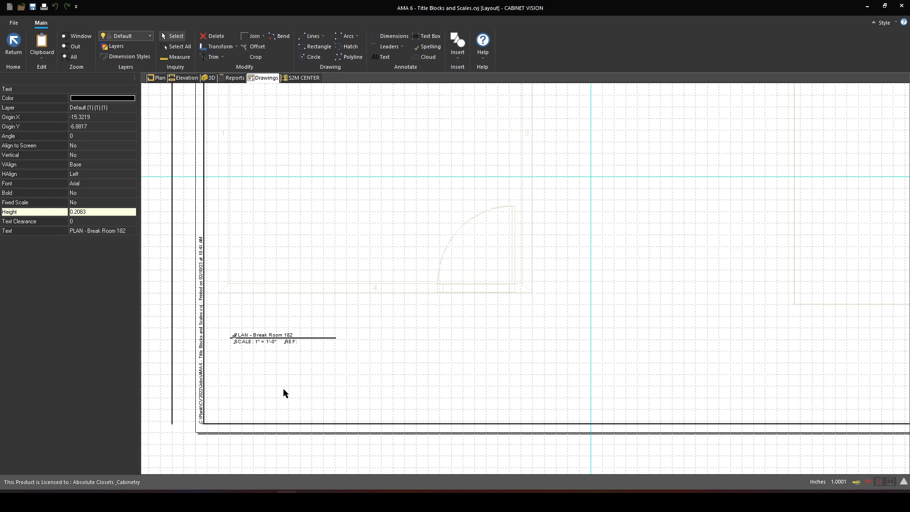
left_click(263, 351)
scroll(247, 380, "down", 3)
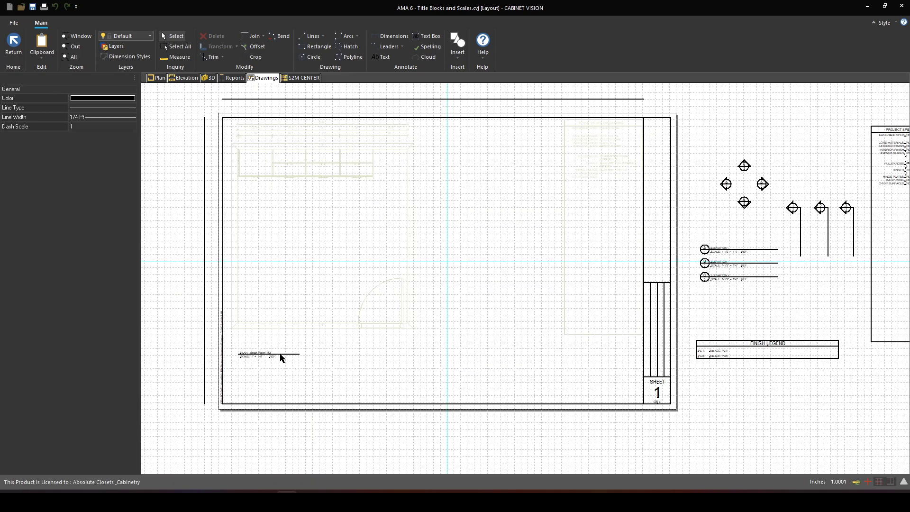
key("F7")
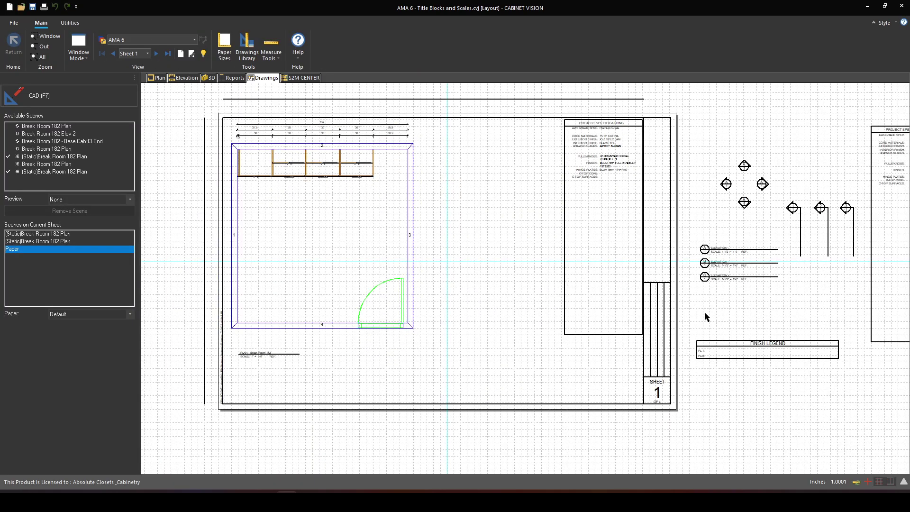
Move elevation marker A, pointing up, into the plan below the cabinets and set its sheet number to 2.
key("F7")
left_click(745, 165)
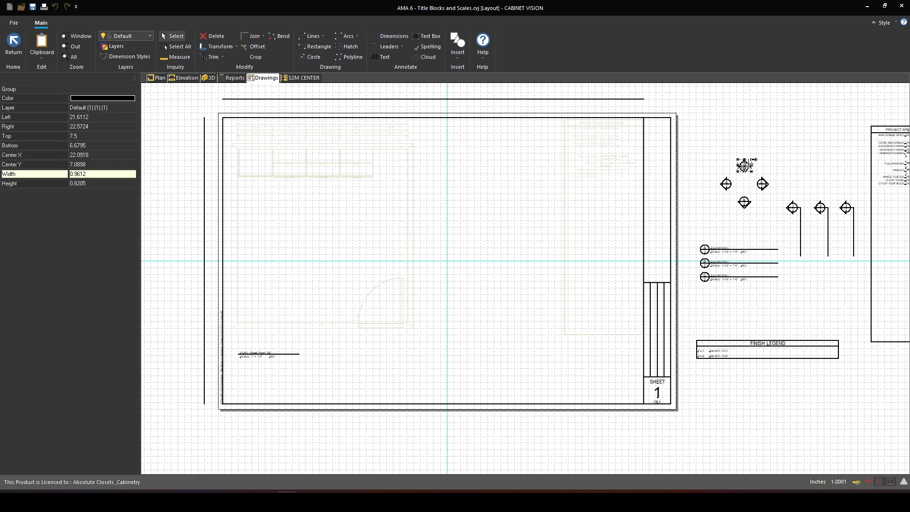
double_click(304, 210)
scroll(302, 219, "up", 2)
double_click(306, 212)
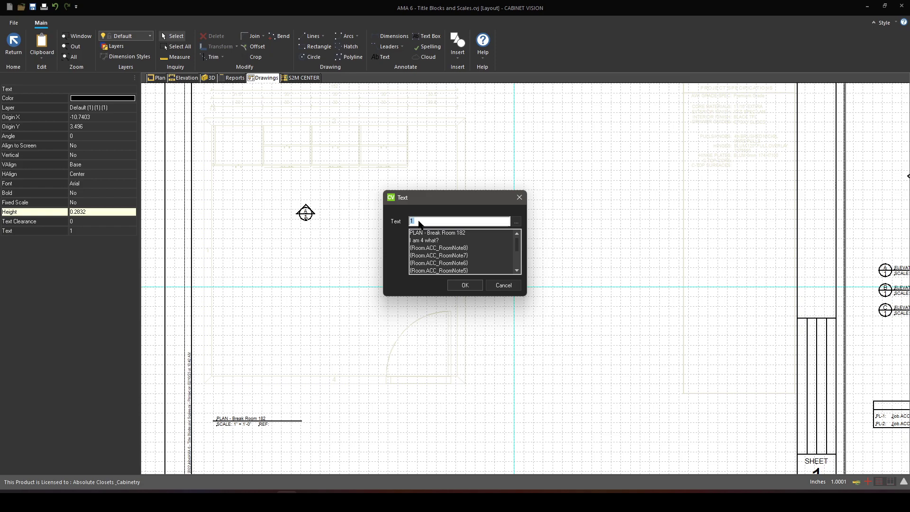
key("Return")
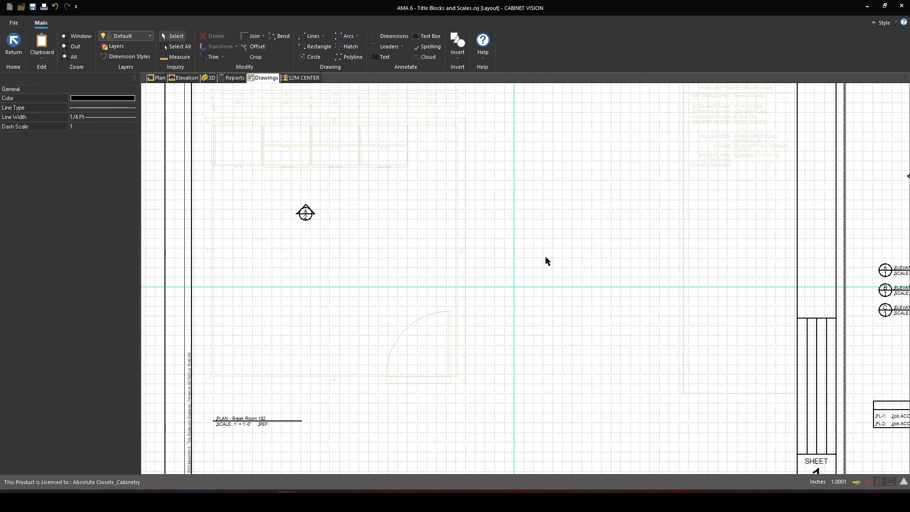
key("F7")
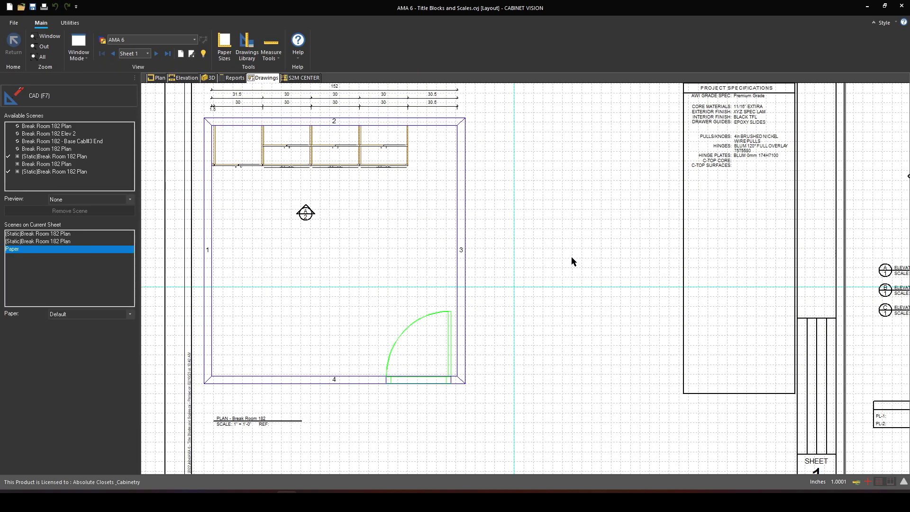
Move the "PLAN - Break Room 182" title block up to sit just below wall 4 of the plan.
scroll(551, 271, "down", 1)
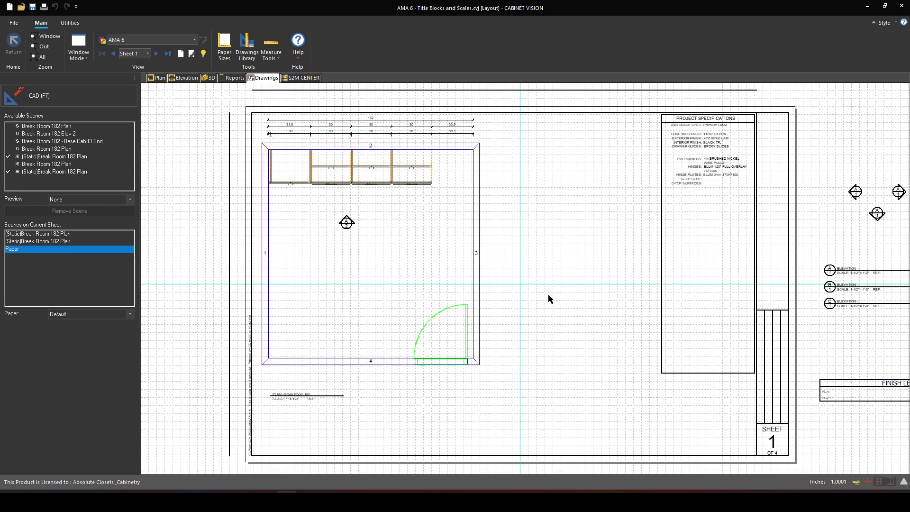
key("F7")
left_click_drag(269, 386, 377, 427)
left_click_drag(302, 397, 305, 378)
left_click(312, 377)
left_click(380, 404)
key("F7")
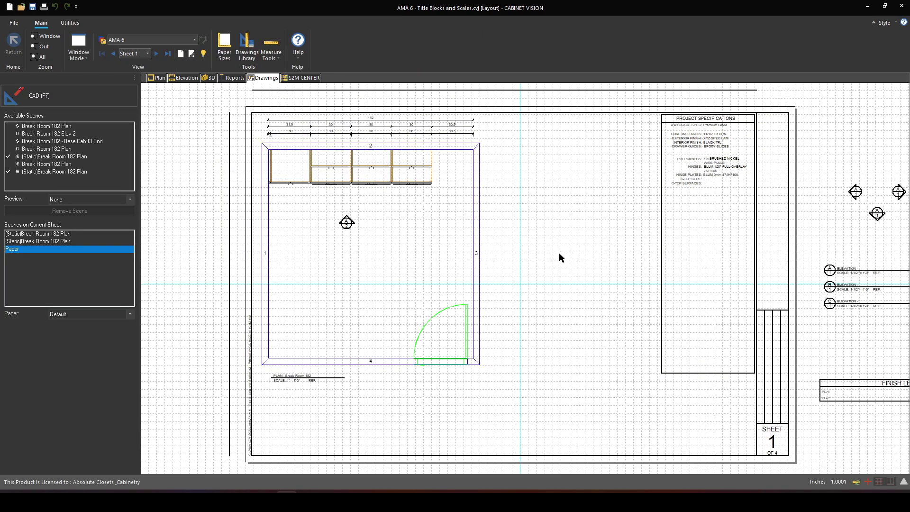
left_click(674, 237)
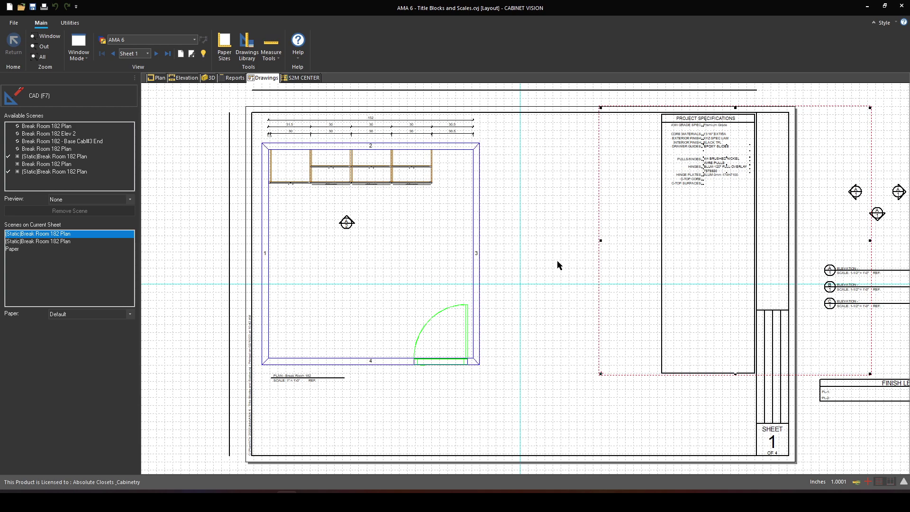
left_click(550, 242)
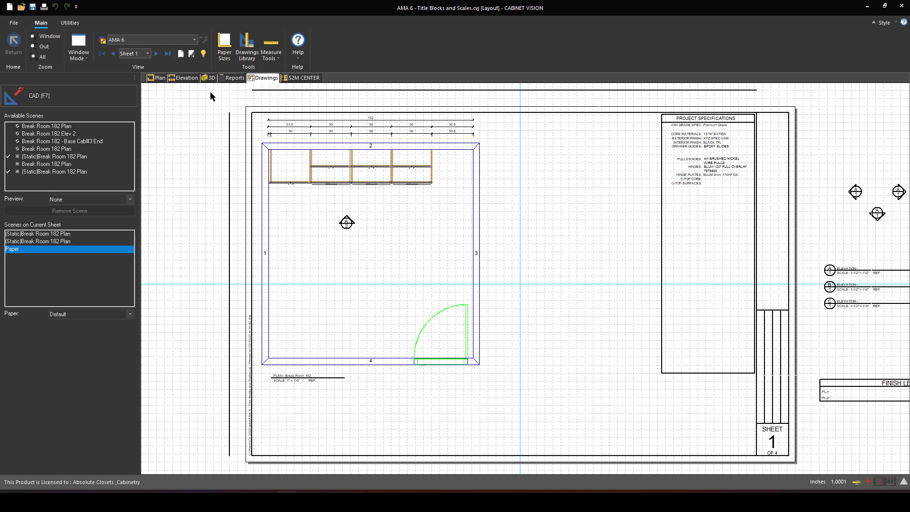
Place the live Break Room 182 Elev 2 scene on Sheet 2 and scale it to 1" = 1'.
left_click(156, 53)
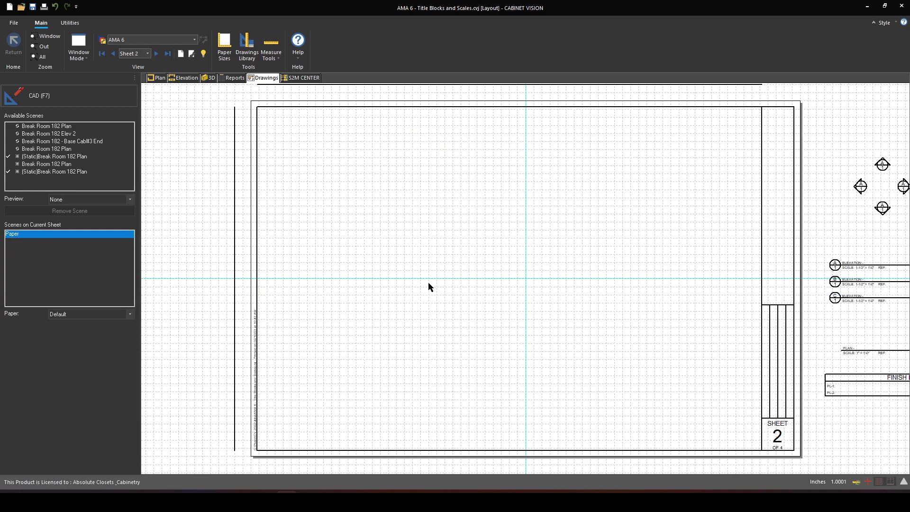
left_click(49, 134)
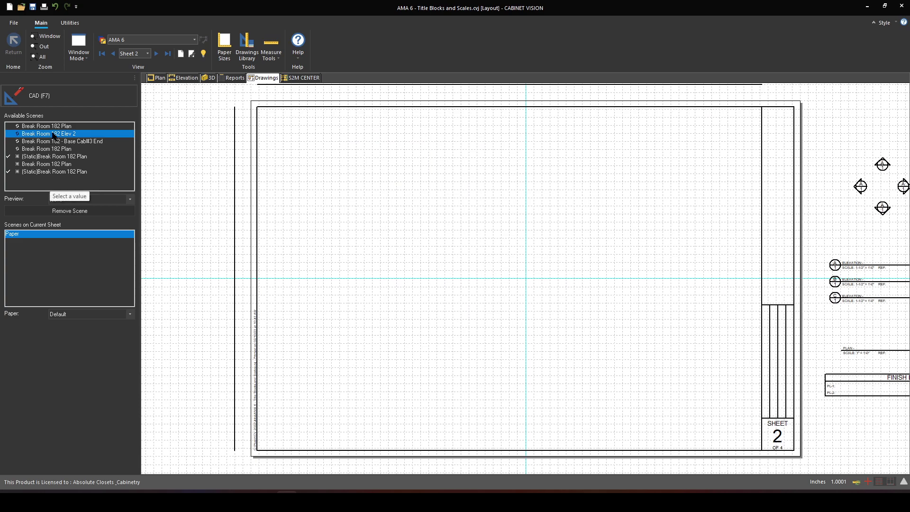
left_click(275, 346)
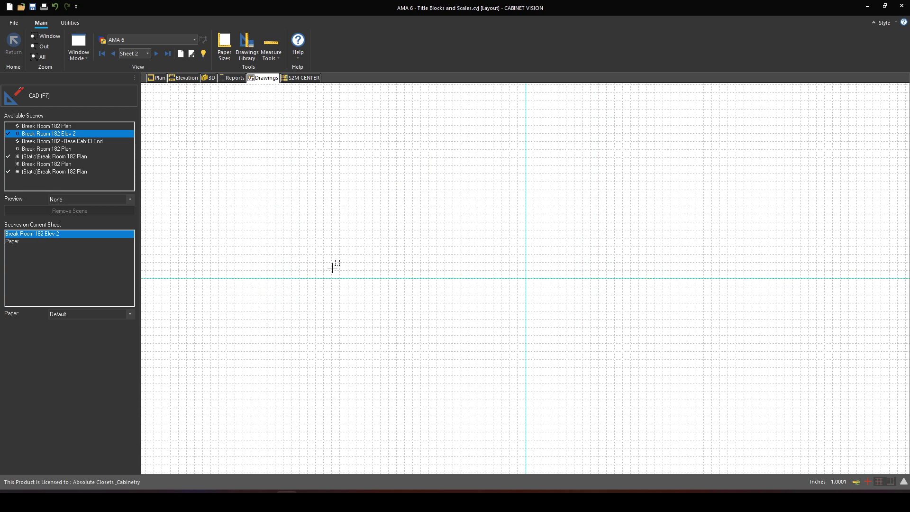
right_click(286, 269)
left_click(318, 339)
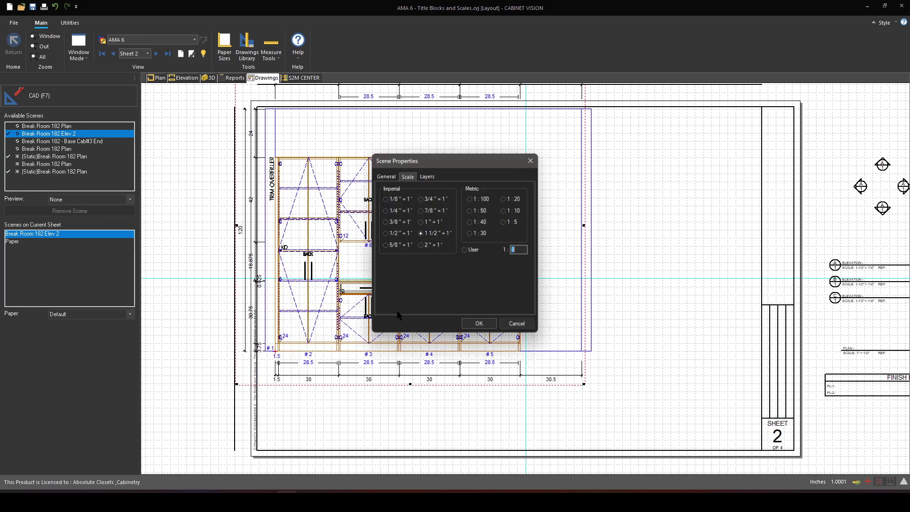
left_click(421, 222)
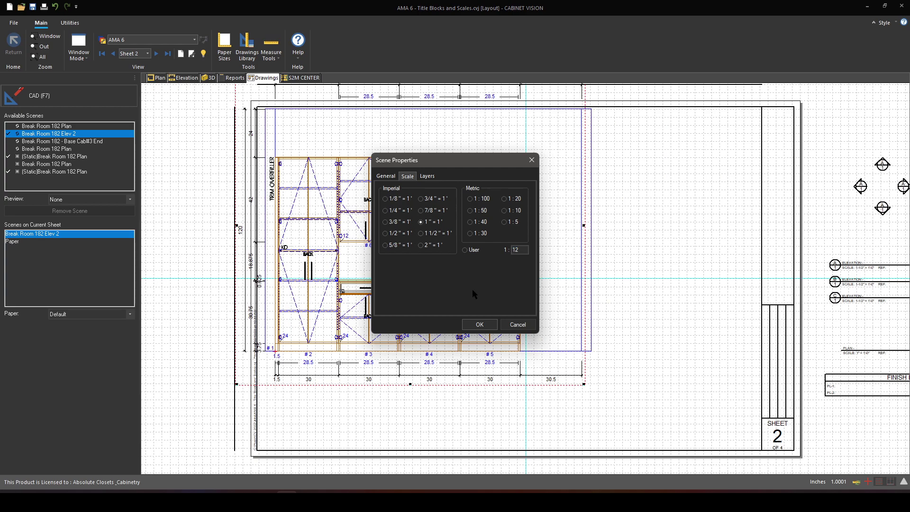
left_click(484, 325)
Move the Break Room 182 Elev 2 scene just inside the upper-left corner of the Sheet 2 border.
left_click_drag(317, 286, 315, 209)
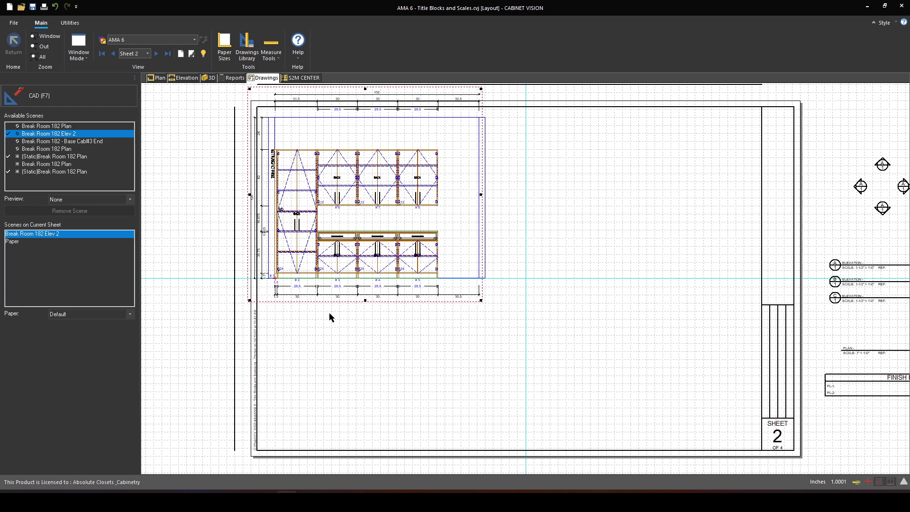
left_click_drag(279, 275, 295, 291)
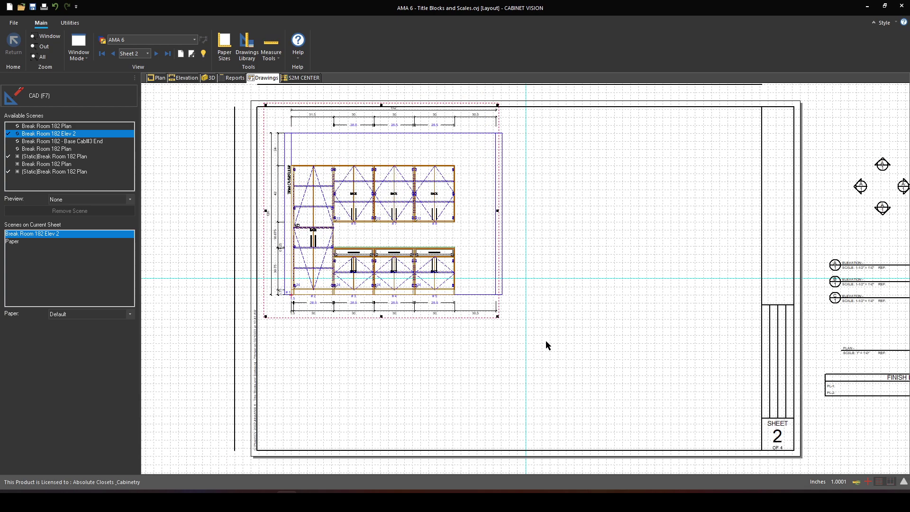
scroll(286, 305, "up", 2)
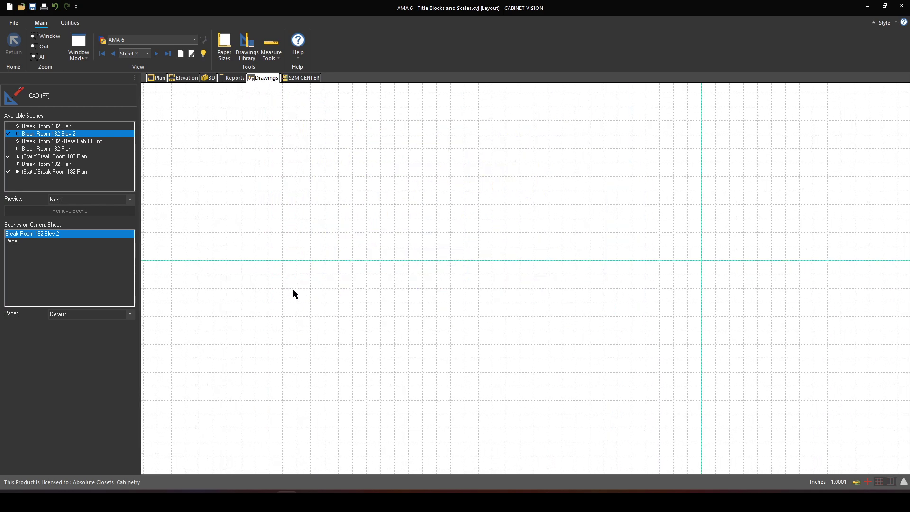
left_click_drag(301, 284, 300, 298)
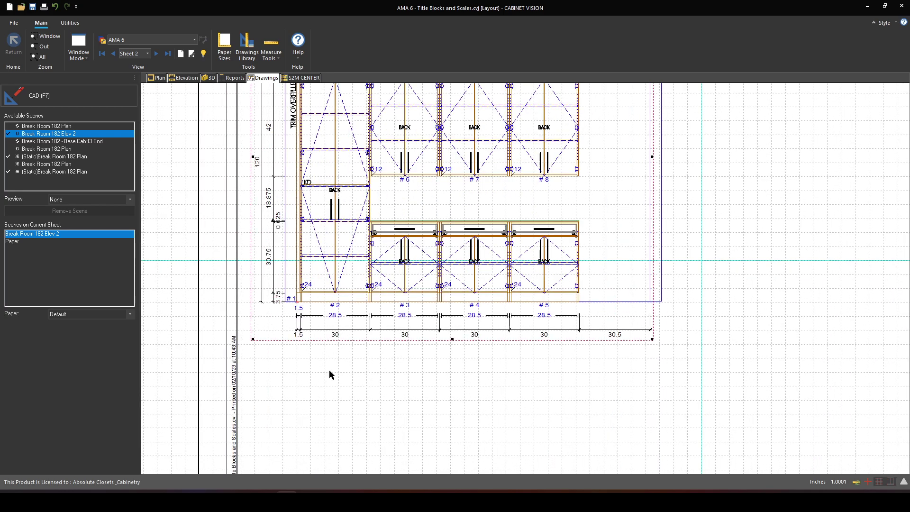
Move the elevation A title block from beside the sheet to just below the elevation's lower dimensions on Sheet 2.
left_click(356, 392)
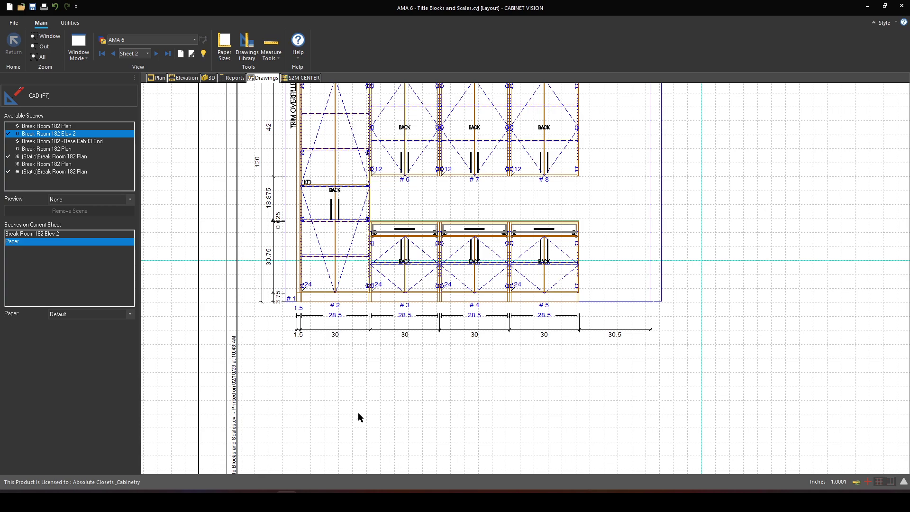
scroll(358, 416, "down", 2)
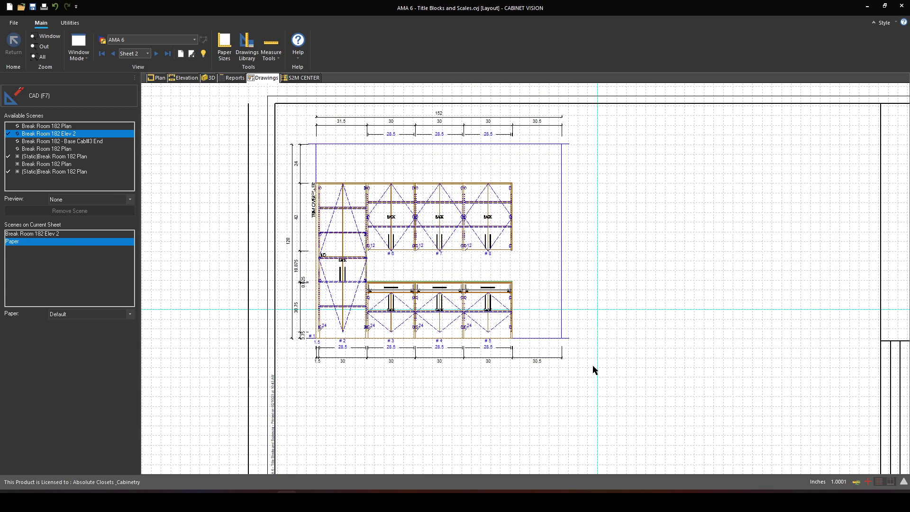
middle_click_drag(708, 370, 626, 339)
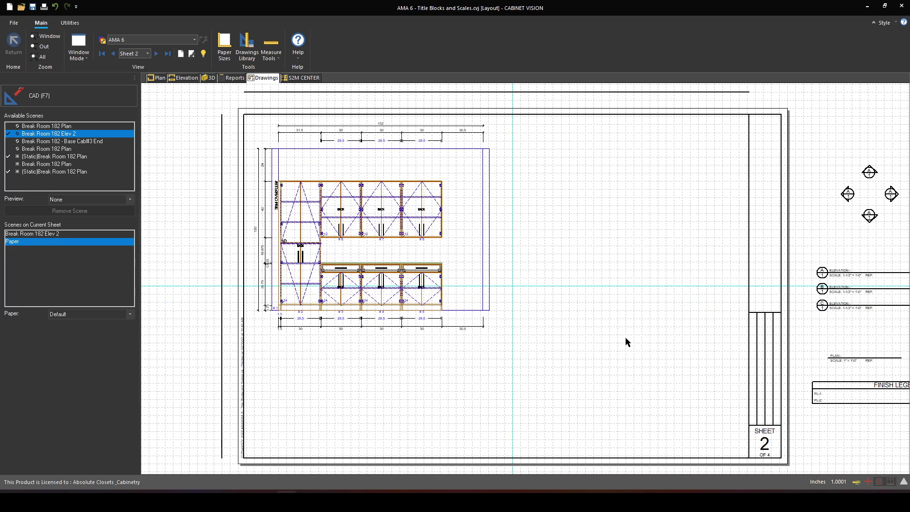
scroll(622, 344, "down", 1)
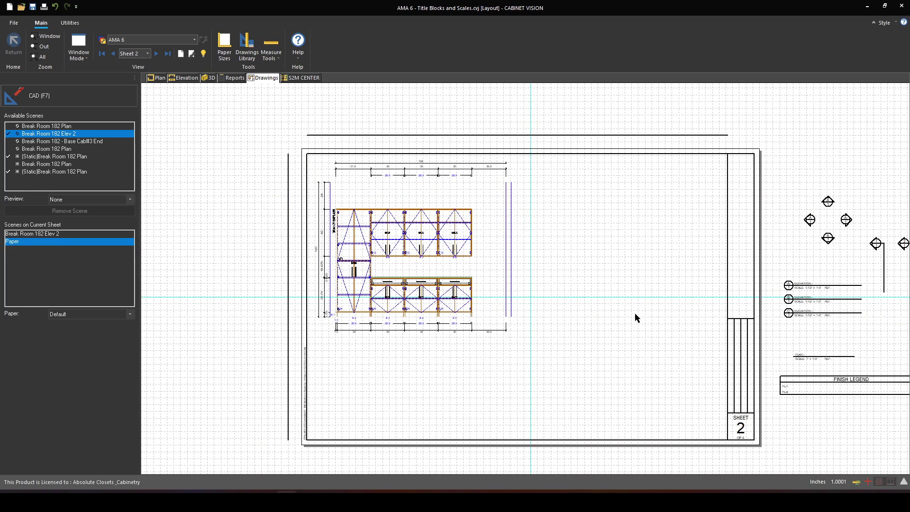
key("F7")
left_click(848, 285)
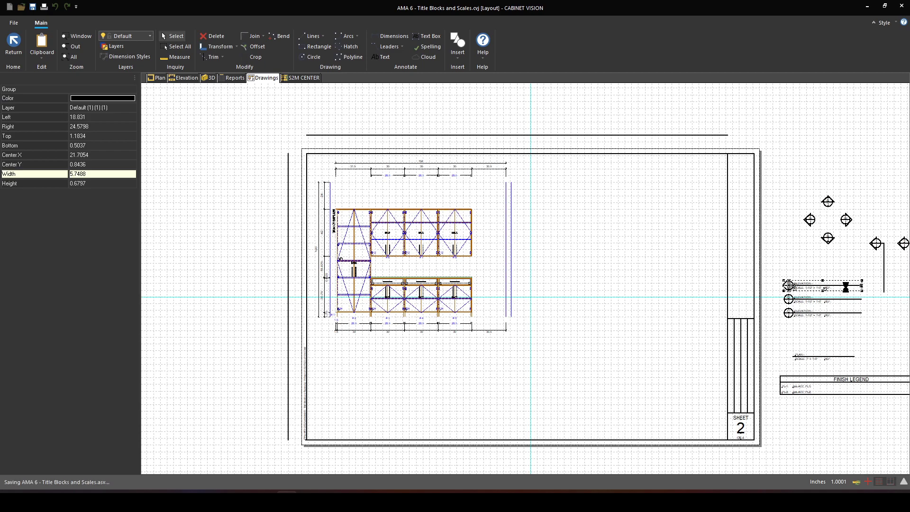
left_click(788, 284)
mouse_move(778, 292)
left_mouse_down()
mouse_move(403, 351)
mouse_move(389, 345)
left_mouse_up()
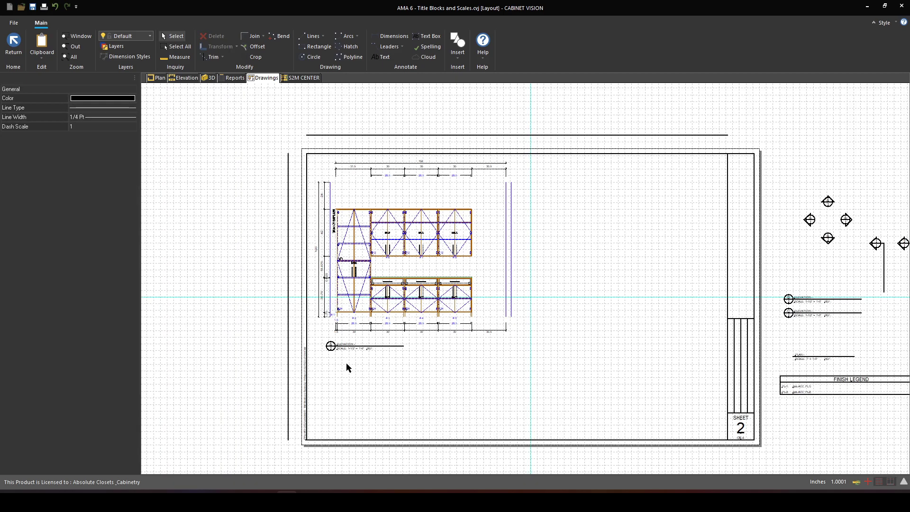
scroll(332, 357, "up", 3)
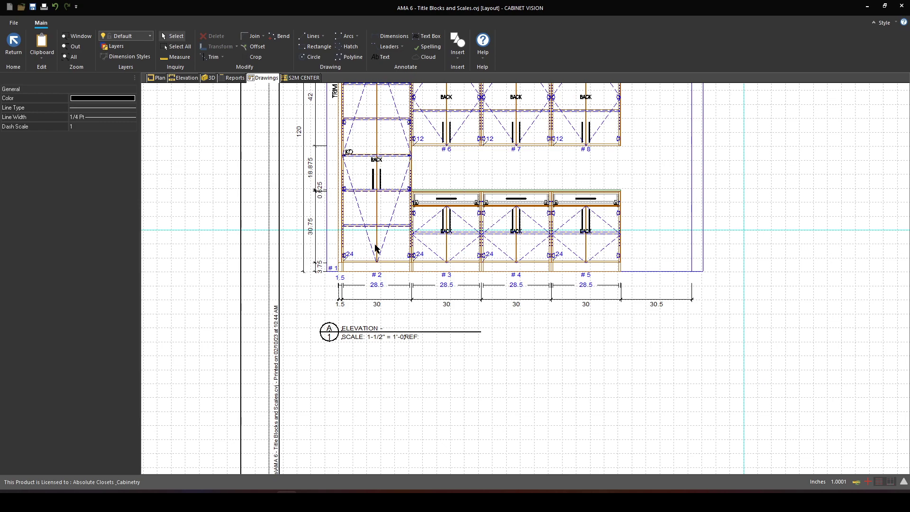
scroll(377, 249, "up", 3)
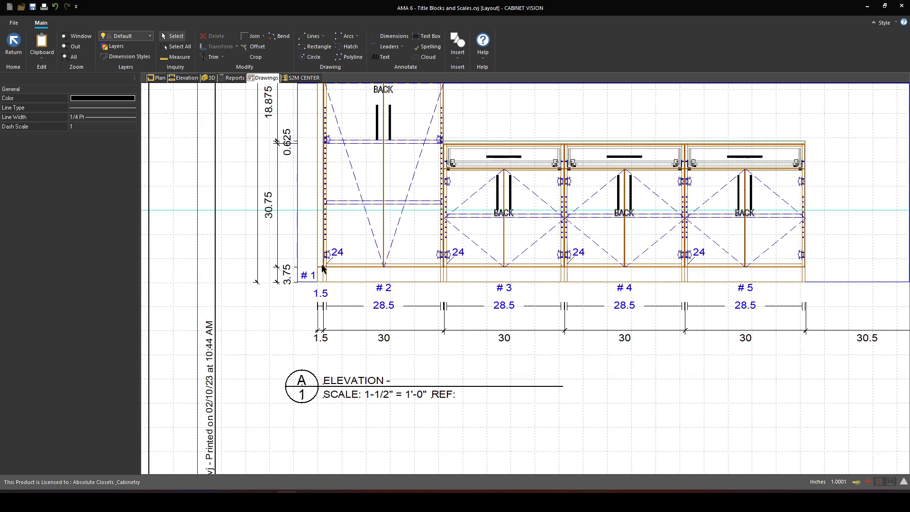
Try to pick up the Break Room 182 Elev 2 scene by the snap point at the cabinets' lower-left corner.
left_click(13, 44)
left_click(431, 204)
left_click(318, 280)
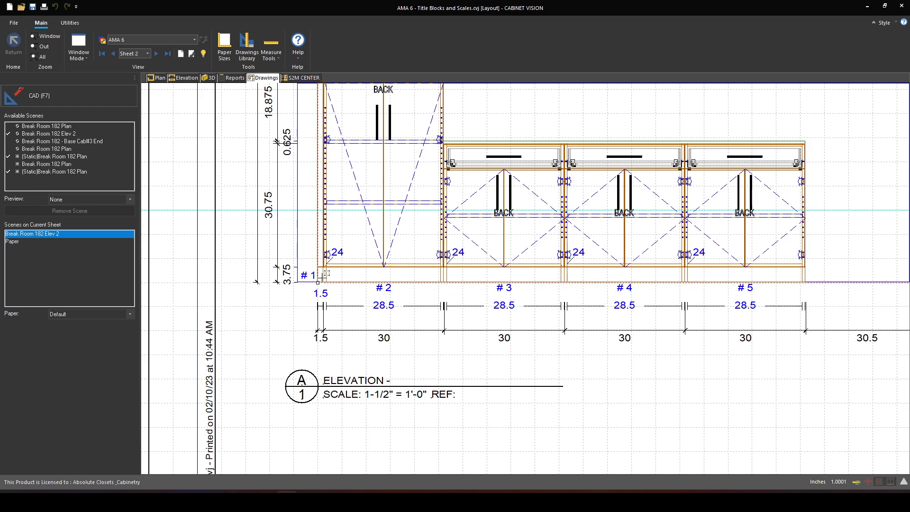
left_click(320, 280)
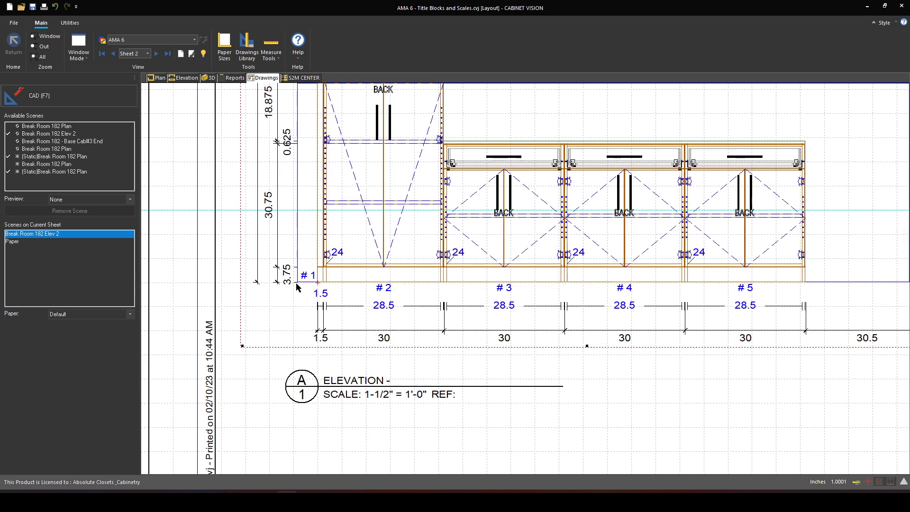
left_click(294, 283)
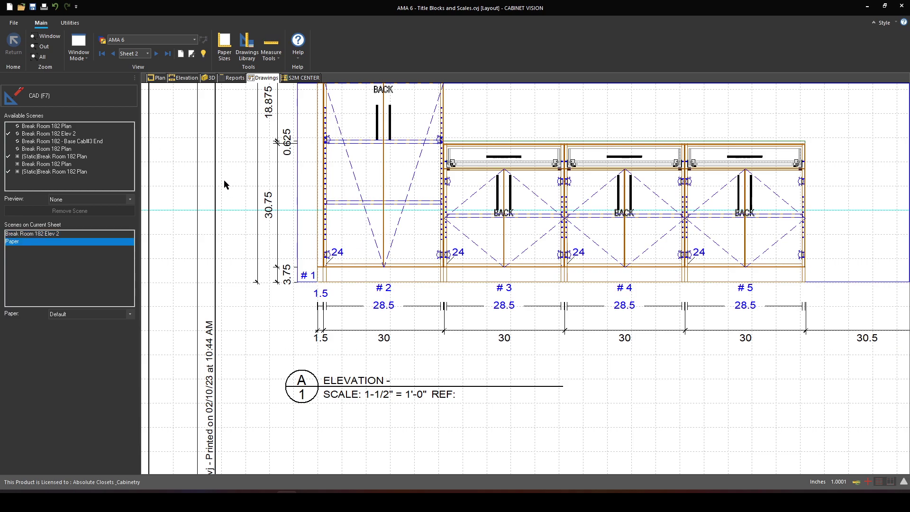
right_click(330, 179)
left_click(373, 276)
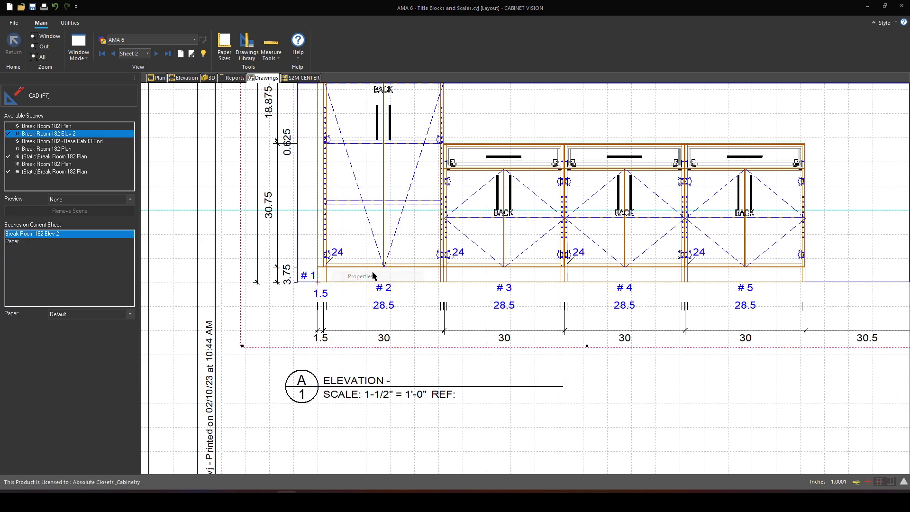
left_click(519, 323)
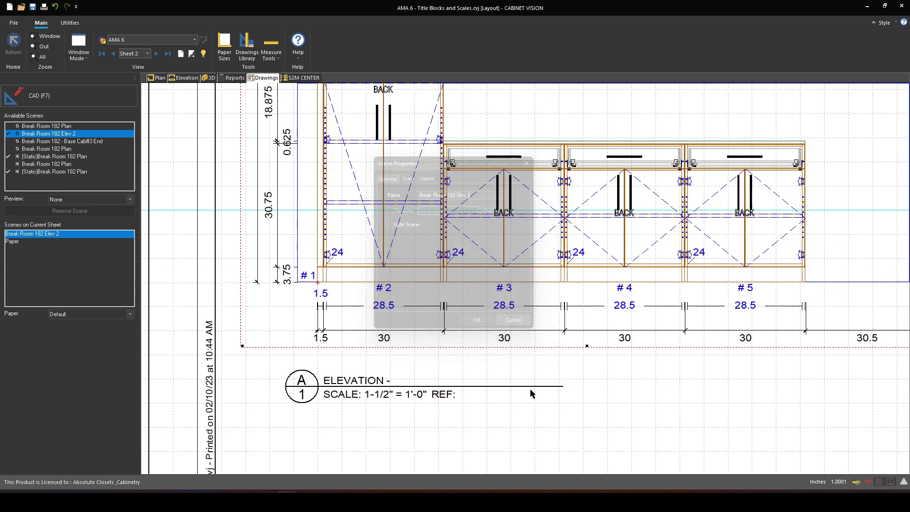
Choose the snap point option for dragging scenes in the view properties and apply it.
right_click(631, 388)
left_click(633, 463)
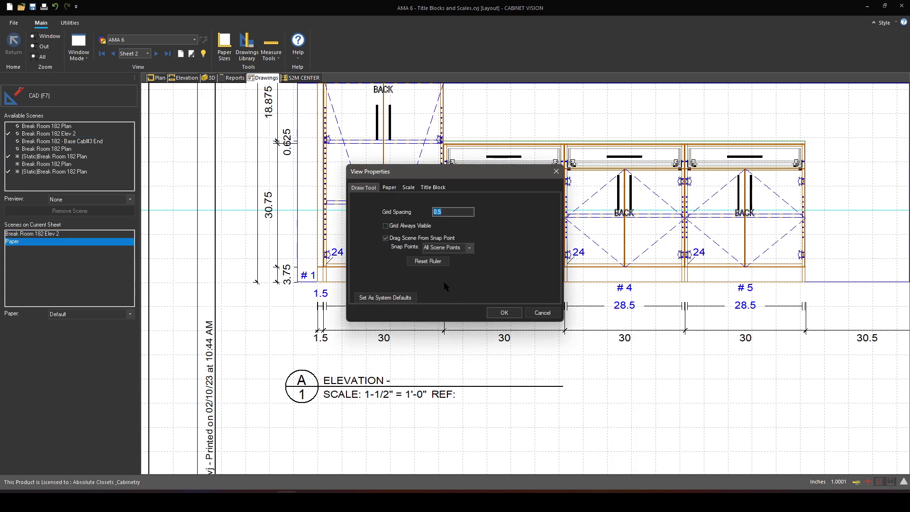
left_click(470, 247)
left_click(446, 255)
left_click(504, 313)
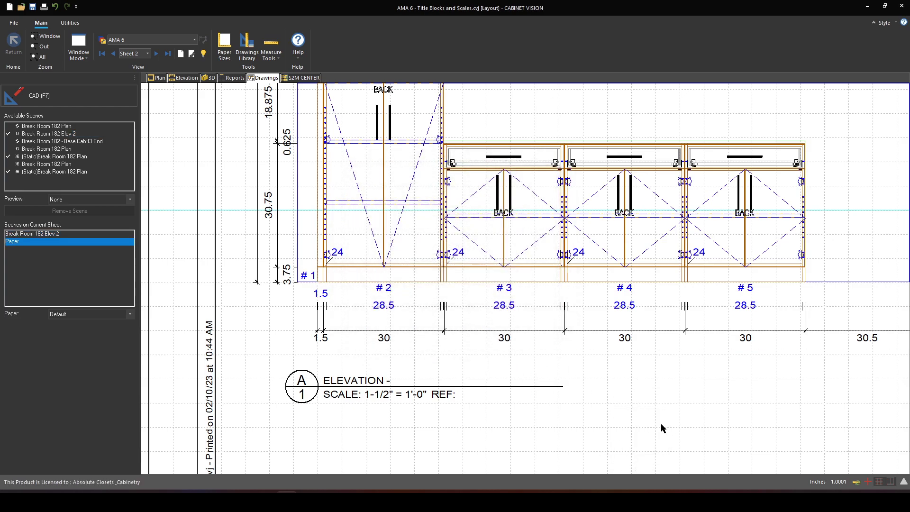
Test grabbing the elevation scene at its lower-left cabinet corner with the chosen snap point option.
left_click(410, 234)
scroll(320, 273, "up", 1)
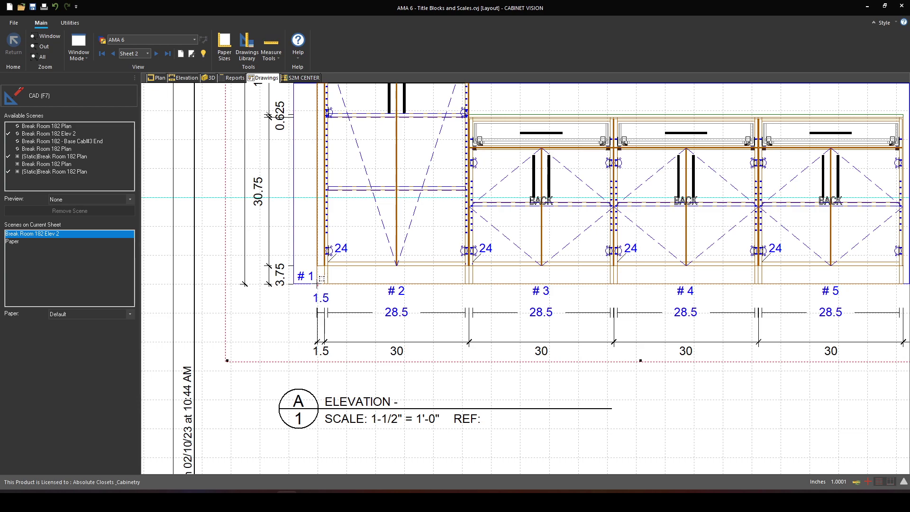
left_click(319, 281)
left_click(262, 380)
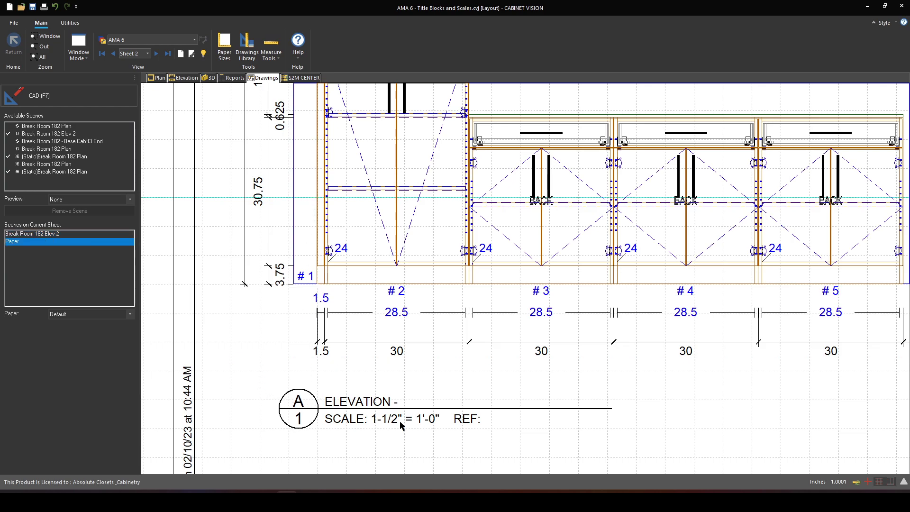
Move the elevation A title block so its circle lines up with the left end of the cabinet run.
key("F7")
left_click_drag(239, 380, 687, 456)
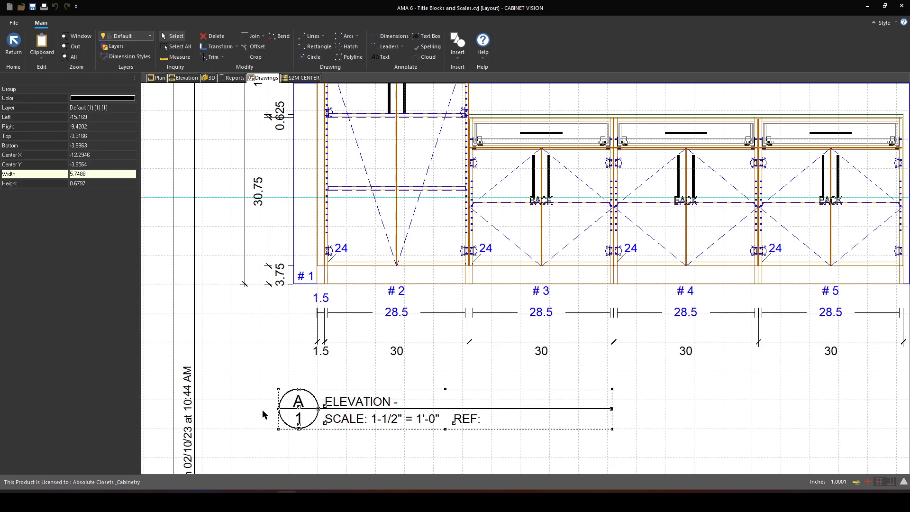
scroll(311, 393, "up", 1)
left_click_drag(286, 411, 332, 400)
left_click(258, 368)
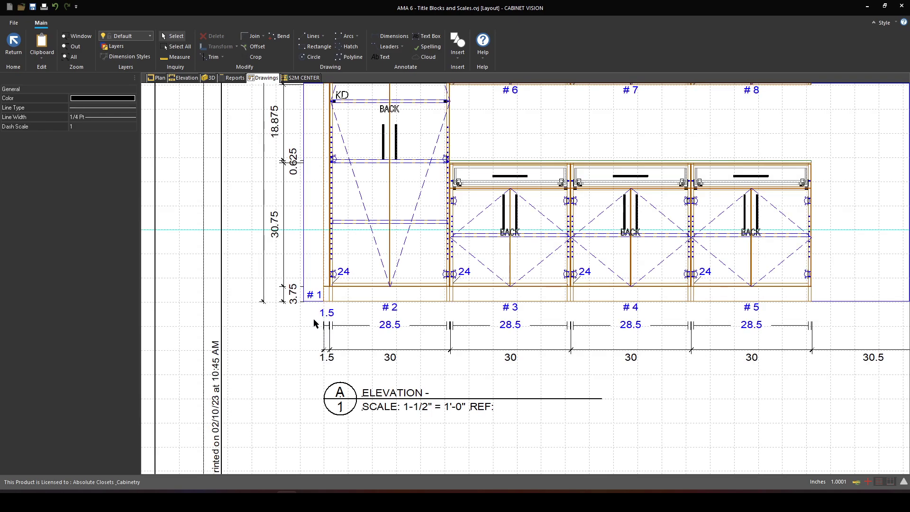
Change the title text of elevation block A to "ELEVATION - Break Room 182".
scroll(314, 322, "down", 1)
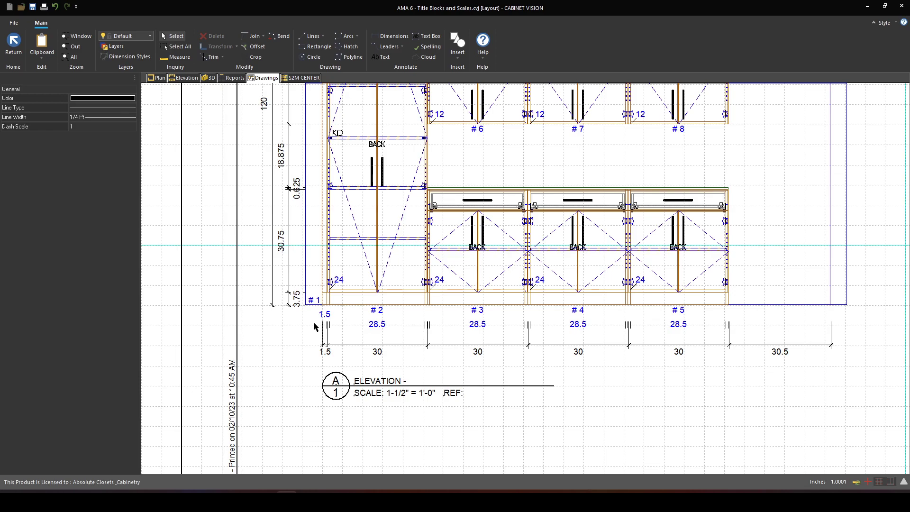
left_click(383, 384)
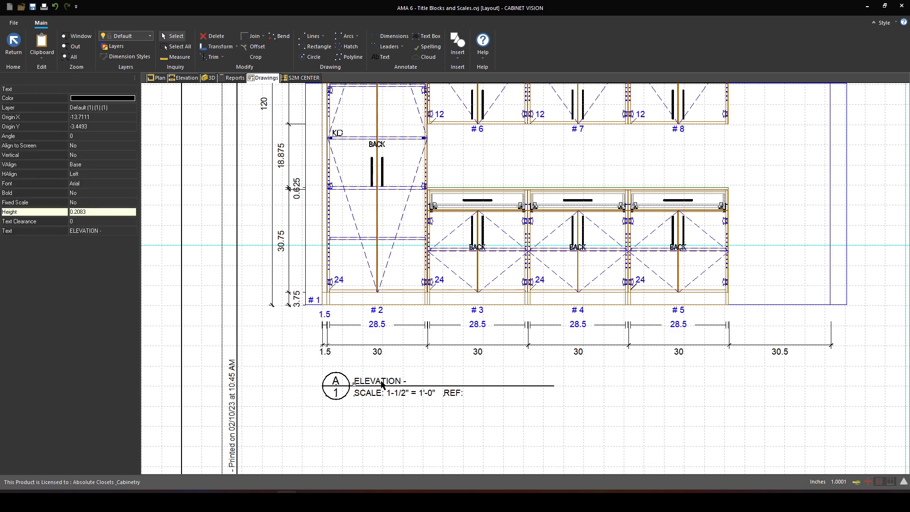
double_click(382, 384)
left_click(453, 222)
type("Break Room 18")
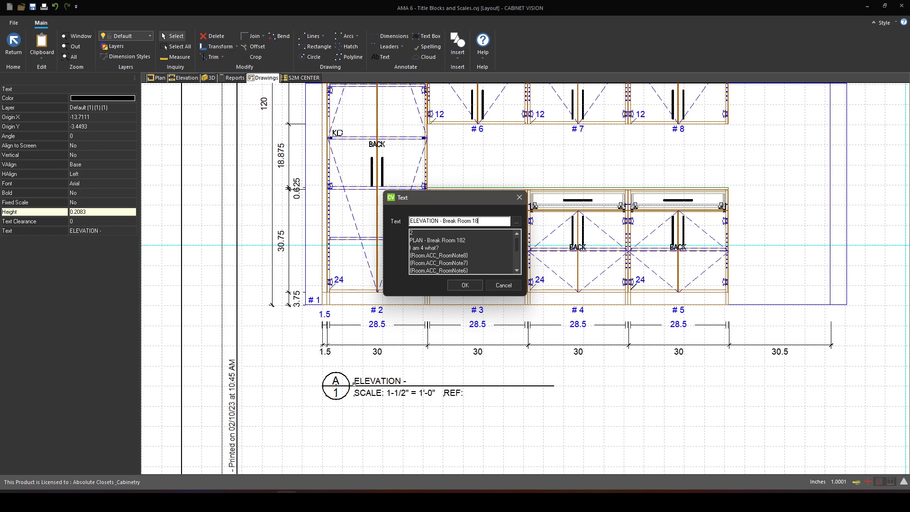
type("2")
key("Return")
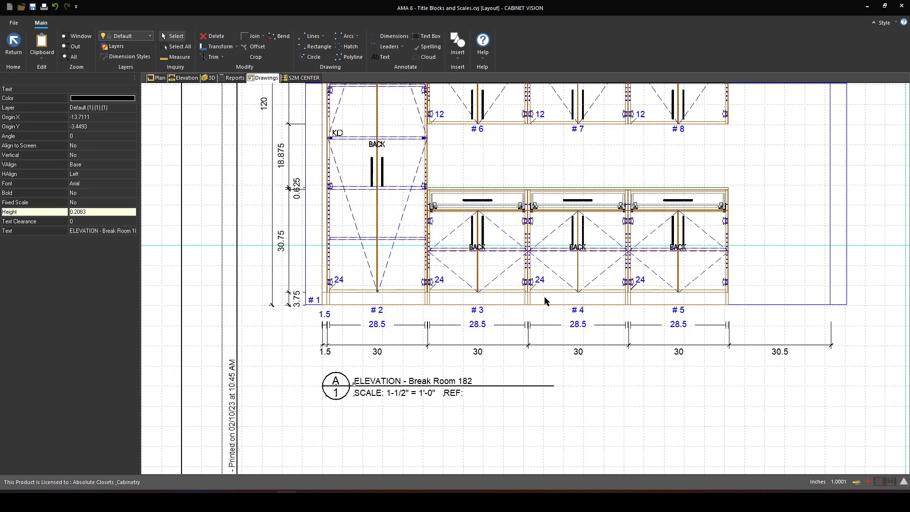
key("Escape")
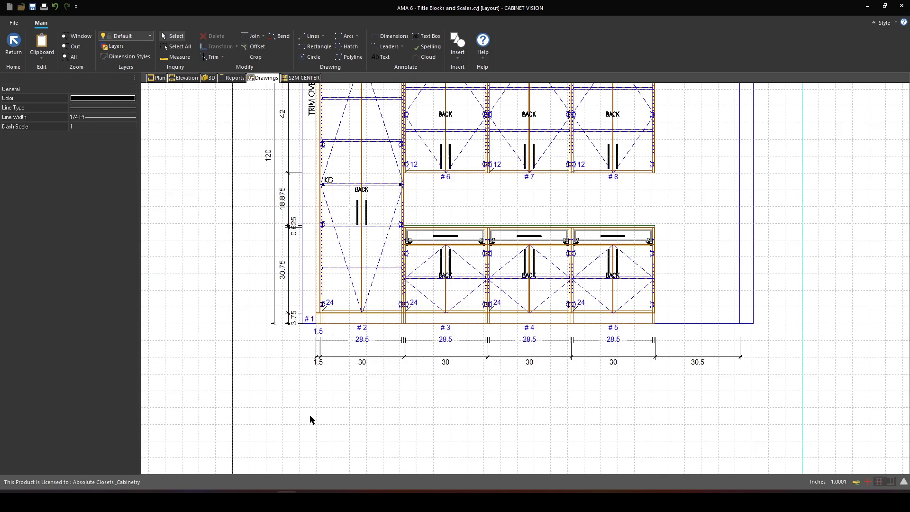
Place the Break Room 182 - Base Cab#3 End scene beside the elevation on Sheet 2 and scale it to 1 1/2" = 1'.
key("F7")
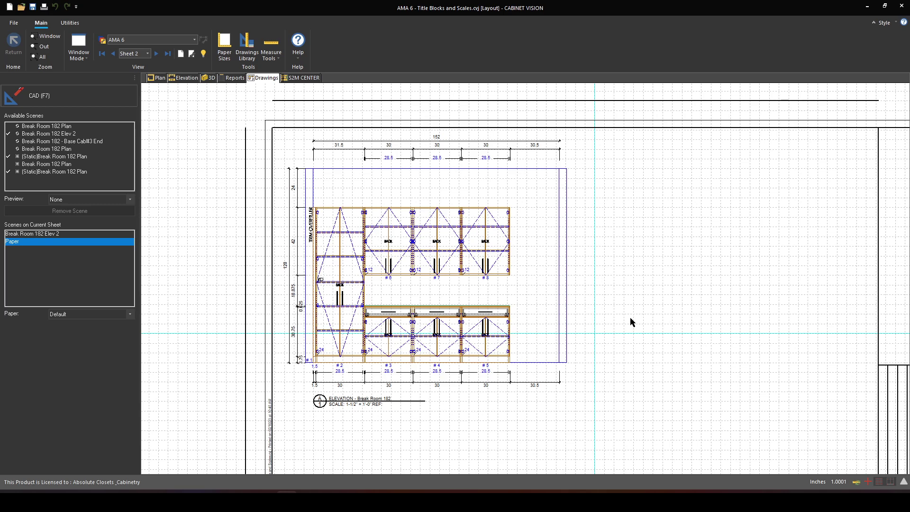
scroll(600, 307, "down", 2)
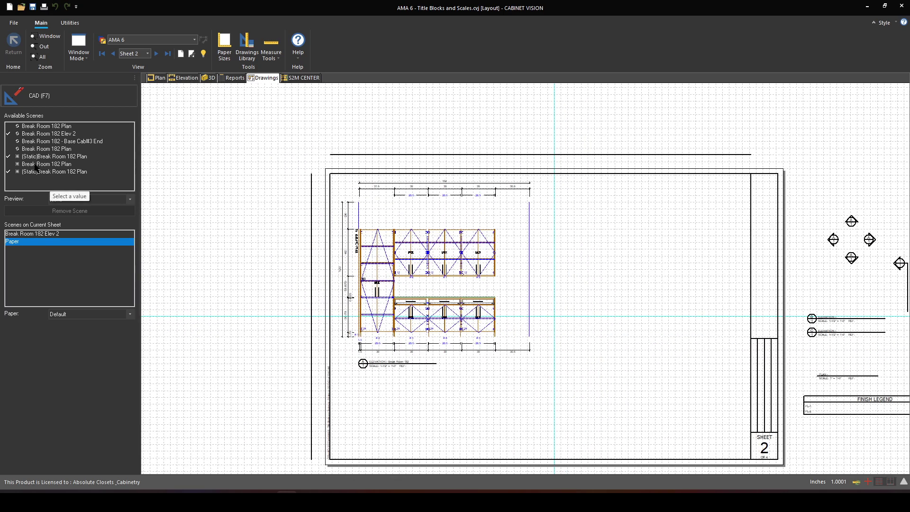
left_click(38, 140)
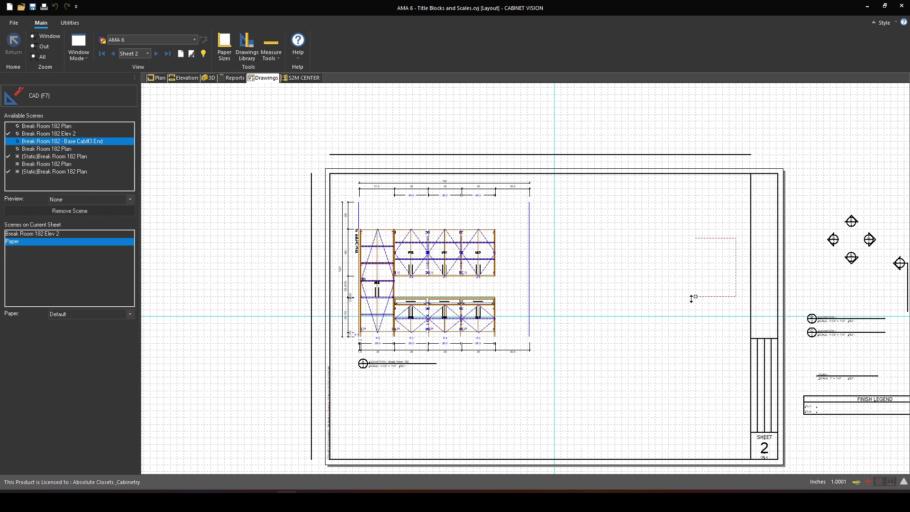
left_click(647, 277)
right_click(647, 277)
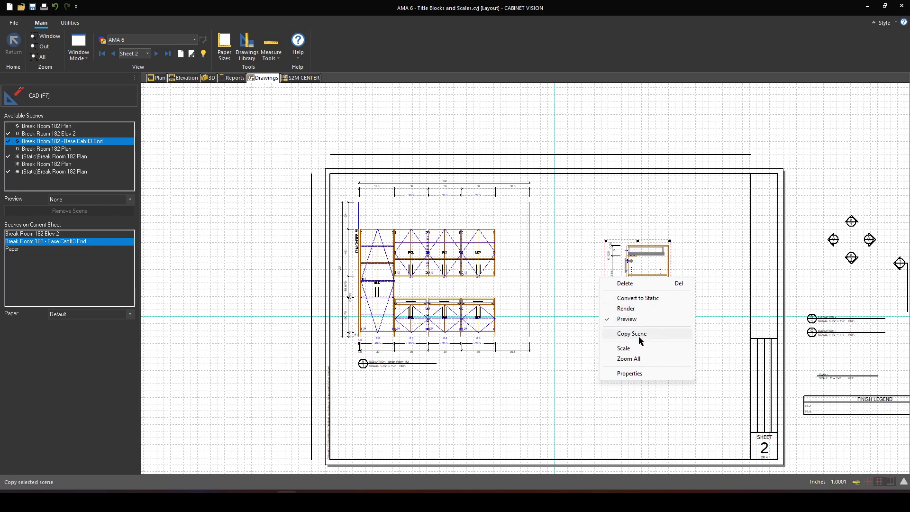
left_click(636, 349)
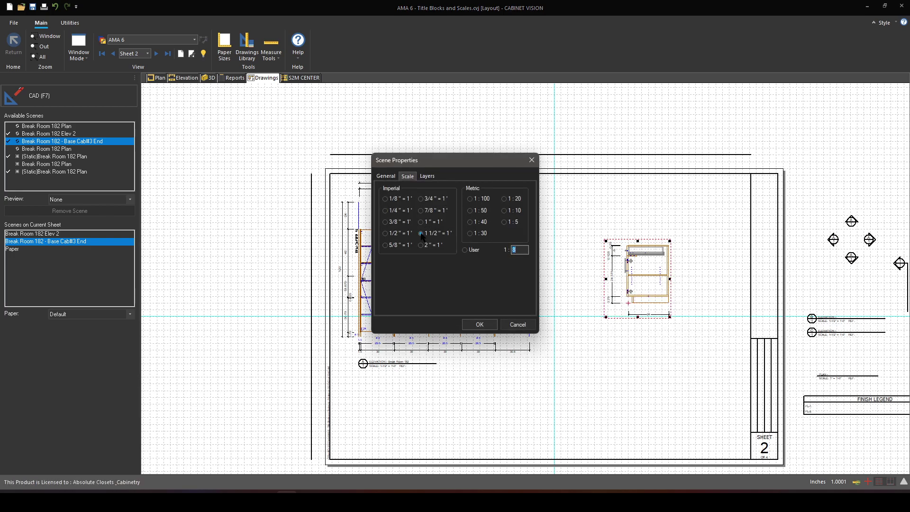
left_click(478, 325)
Move the Base Cab#3 End scene slightly up on the sheet and deselect it.
scroll(649, 278, "up", 2)
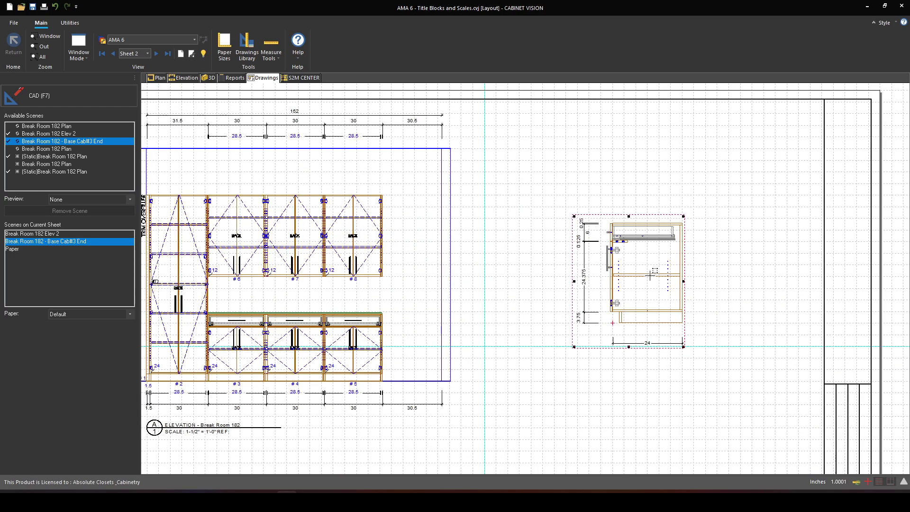
left_click_drag(649, 280, 661, 222)
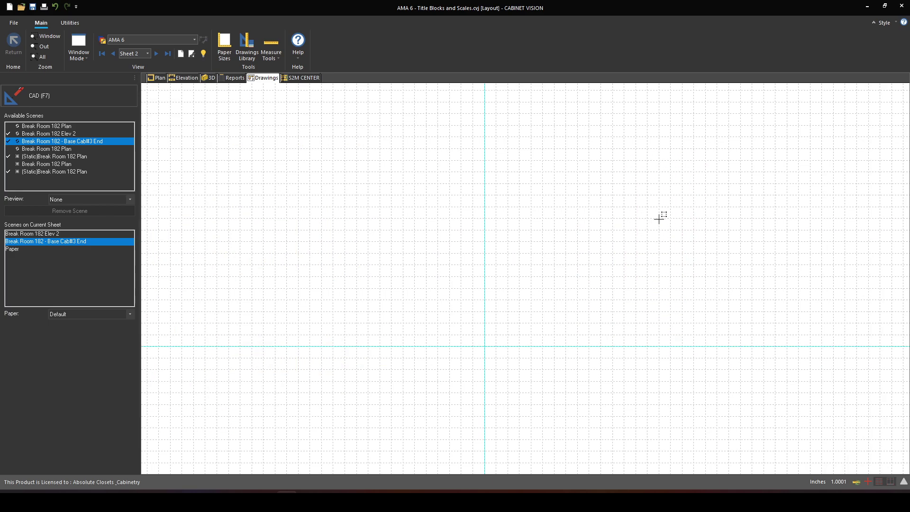
left_click(648, 373)
Move the first section marker with its cut line onto the elevation, over base cabinet #5.
key("F7")
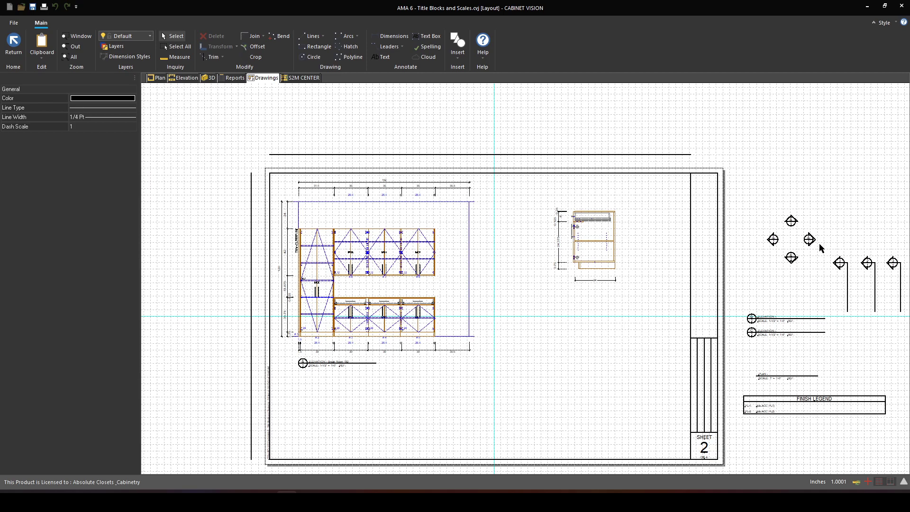
left_click_drag(819, 243, 869, 336)
left_click_drag(851, 277, 434, 309)
scroll(409, 320, "up", 2)
left_click(589, 333)
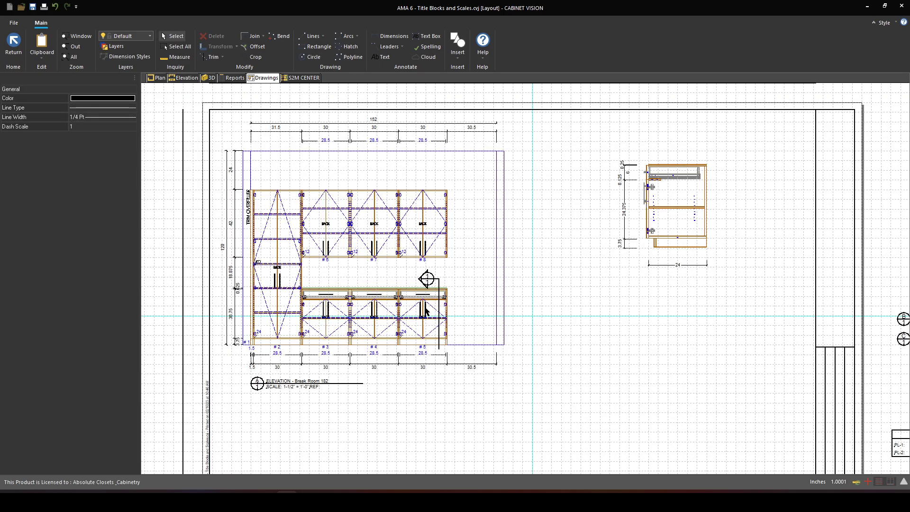
Move the elevation B title block from beside the sheet to just below the Base Cab#3 End scene.
scroll(444, 316, "down", 2)
scroll(865, 383, "up", 2)
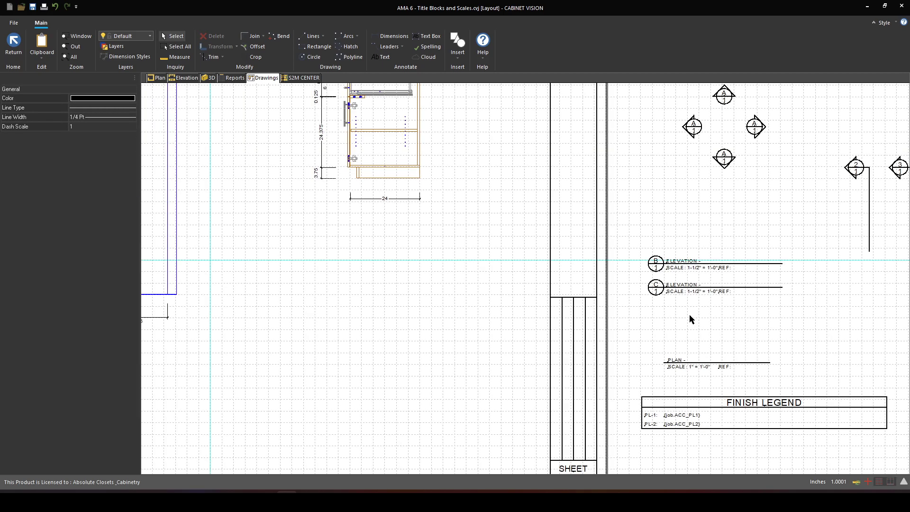
left_click_drag(624, 243, 780, 279)
left_click_drag(704, 266, 359, 225)
key("Escape")
Retitle the title block below the base cabinet section as "SECTION - Base (Typ)".
double_click(324, 219)
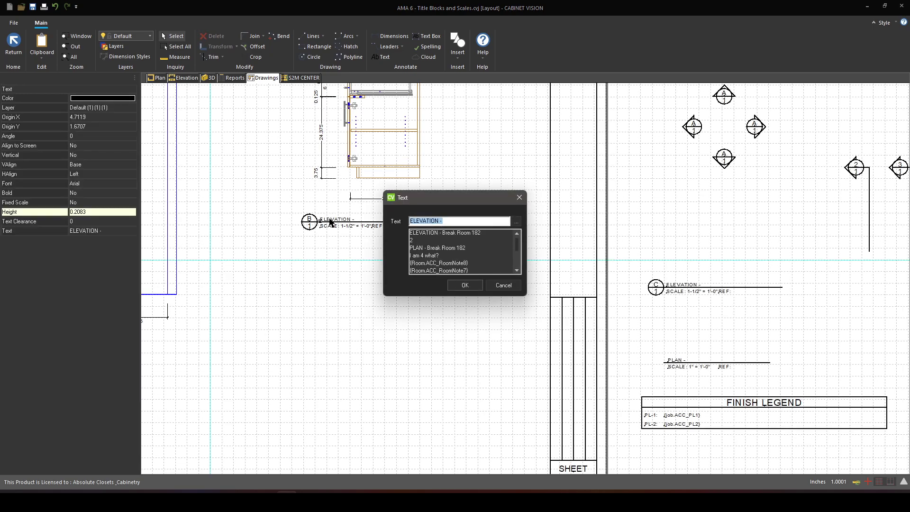
key("End")
key("ctrl+a")
type("Se")
type("CTION - Base (Typ)")
key("Return")
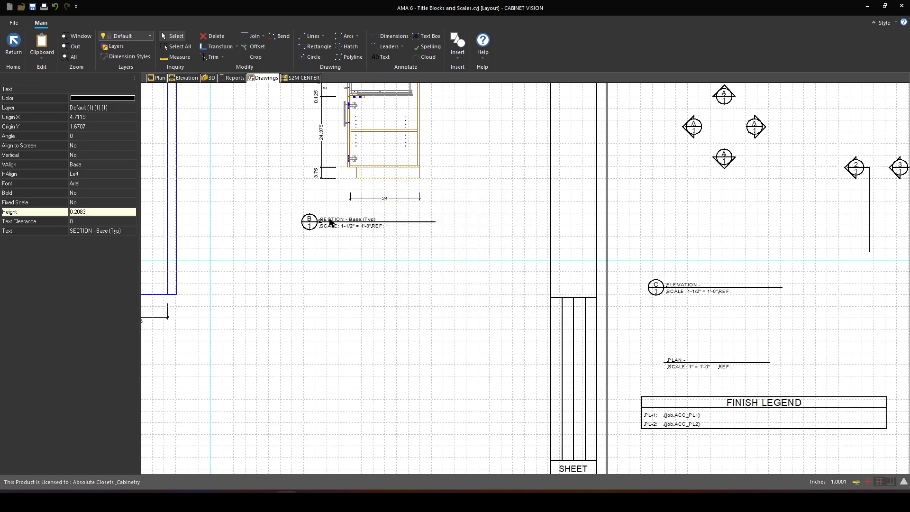
middle_click_drag(332, 254, 417, 371)
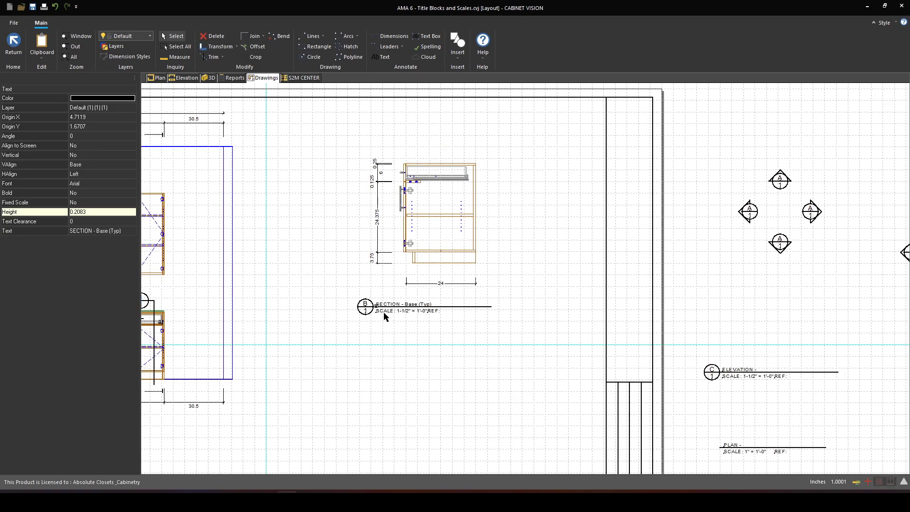
Change the scale text under the Break Room 182 elevation title to "SCALE: 1" = 1'-0"".
scroll(384, 313, "up", 2)
middle_click_drag(433, 338, 733, 279)
middle_click_drag(490, 325, 725, 278)
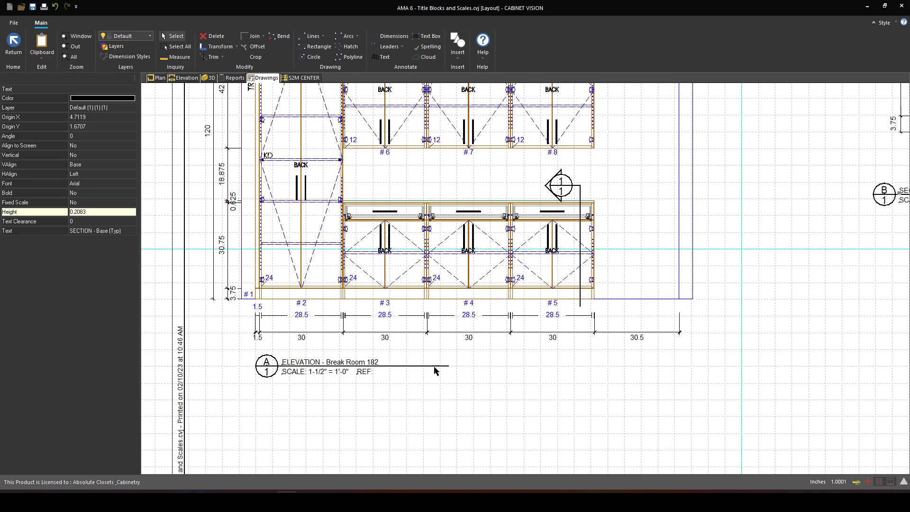
double_click(309, 371)
left_click(440, 221)
key("BackSpace")
key("BackSpace")
key("BackSpace")
key("BackSpace")
key("Return")
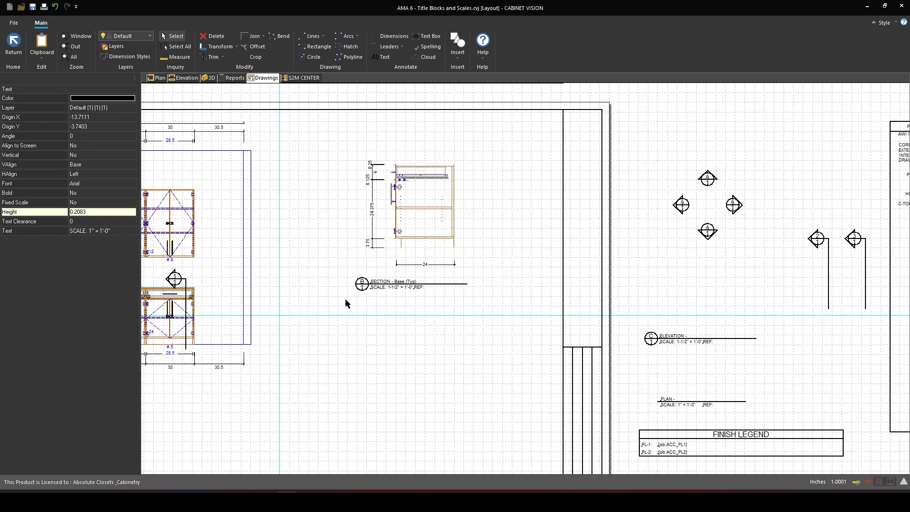
Change the upper character in the base section title's bubble to 1 and leave CAD editing.
double_click(500, 280)
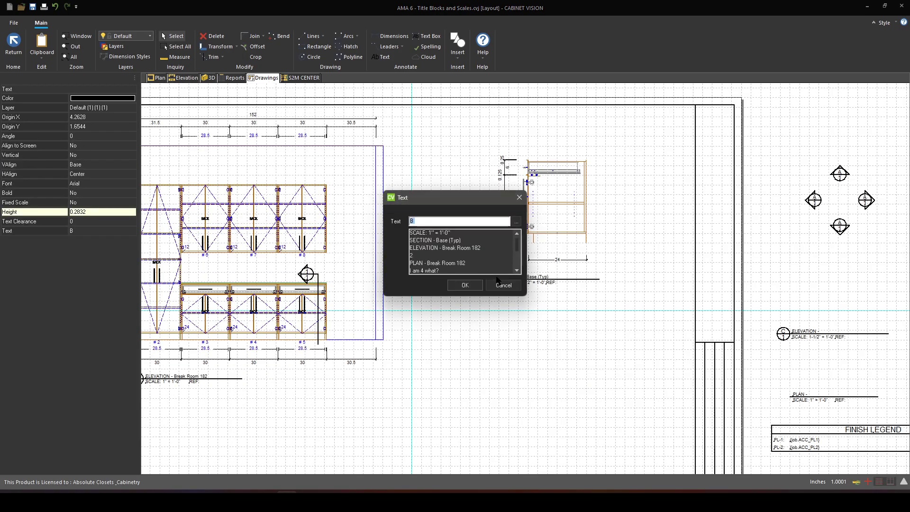
left_click(467, 287)
key("Escape")
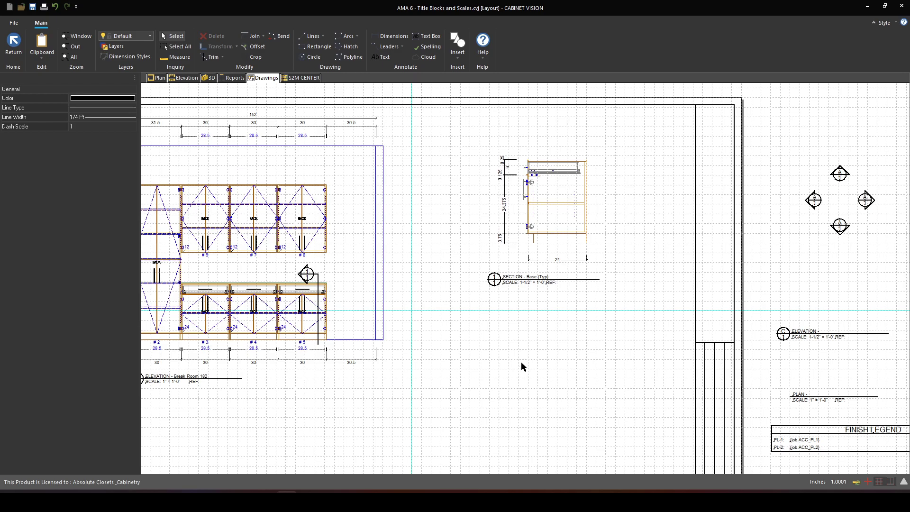
key("Escape")
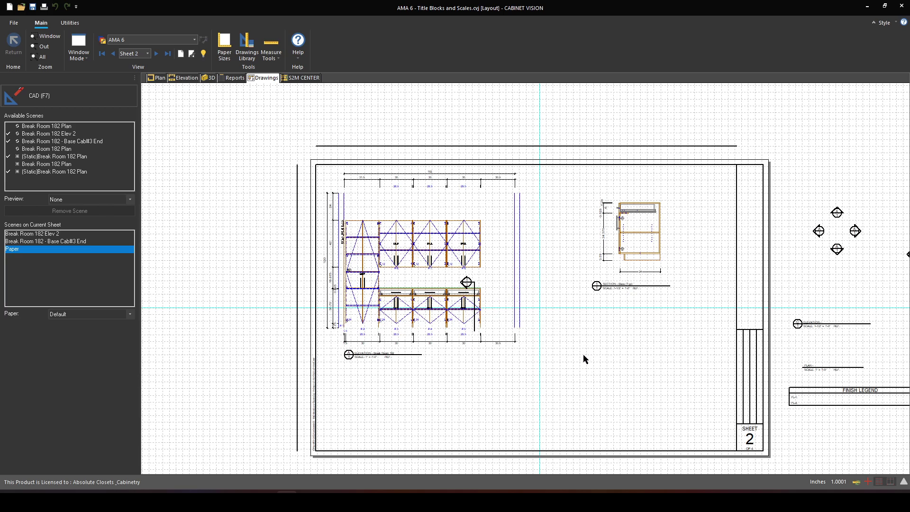
Offset the guide lines outside the sheet to create a vertical divider beside the elevation and horizontal dividers below the section and the elevation.
scroll(606, 355, "up", 1)
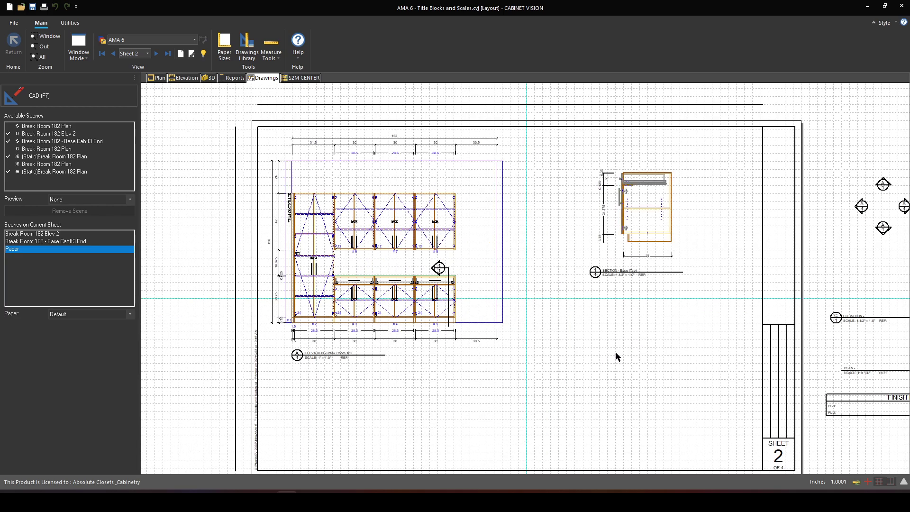
middle_click_drag(615, 353, 593, 352)
key("F7")
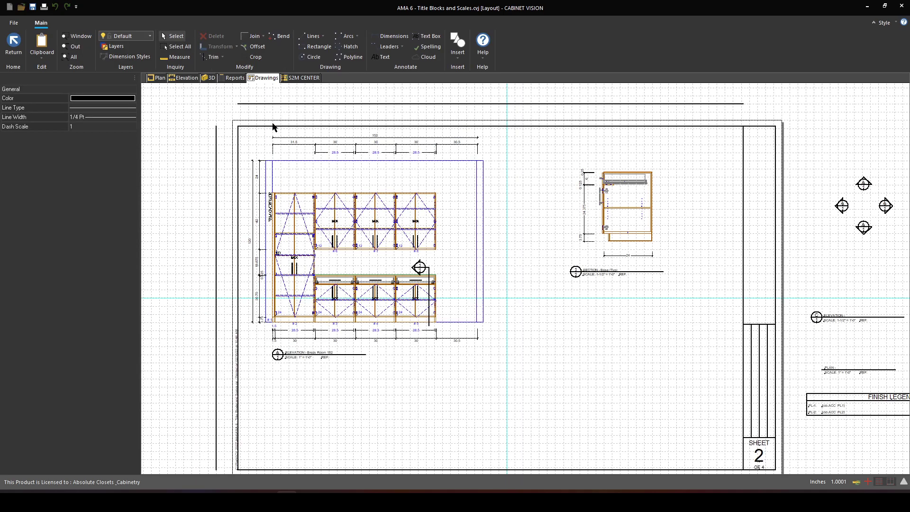
left_click(256, 46)
left_click(217, 235)
left_click(496, 246)
left_click(534, 104)
left_click(532, 282)
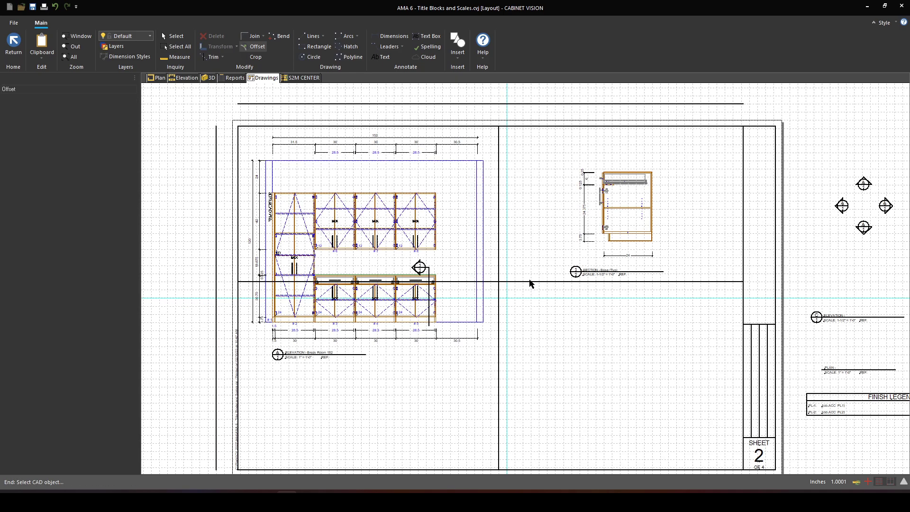
left_click(523, 386)
Trim away the horizontal divider crossing the elevation and the lower divider's portion beyond the vertical divider.
left_click(219, 58)
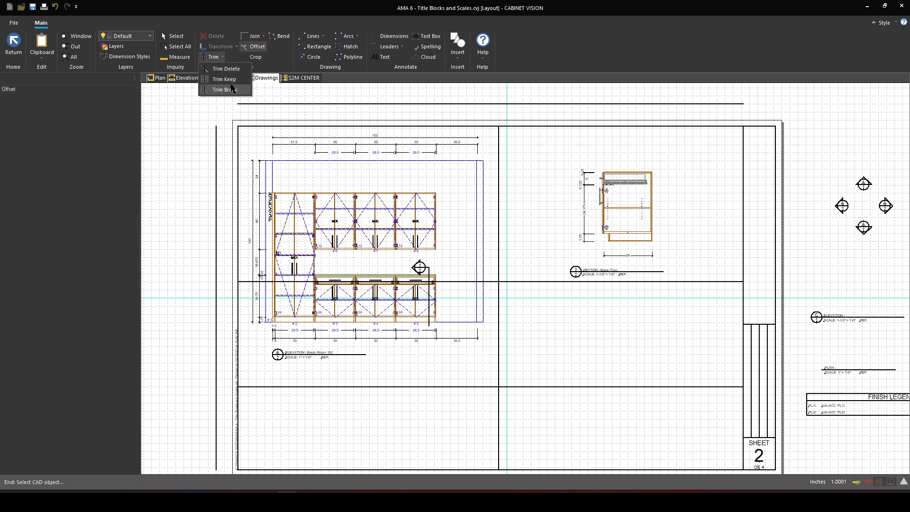
left_click(226, 69)
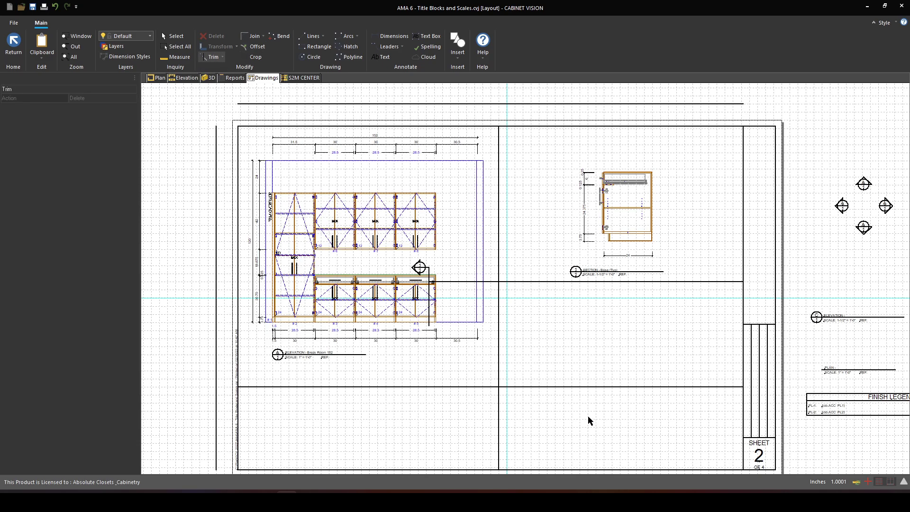
left_click(457, 282)
left_click(587, 387)
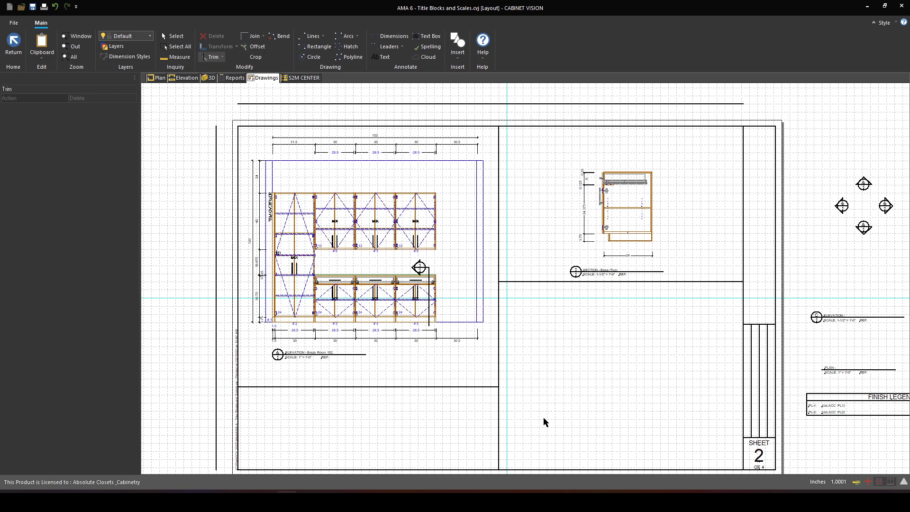
middle_click_drag(543, 417, 543, 379)
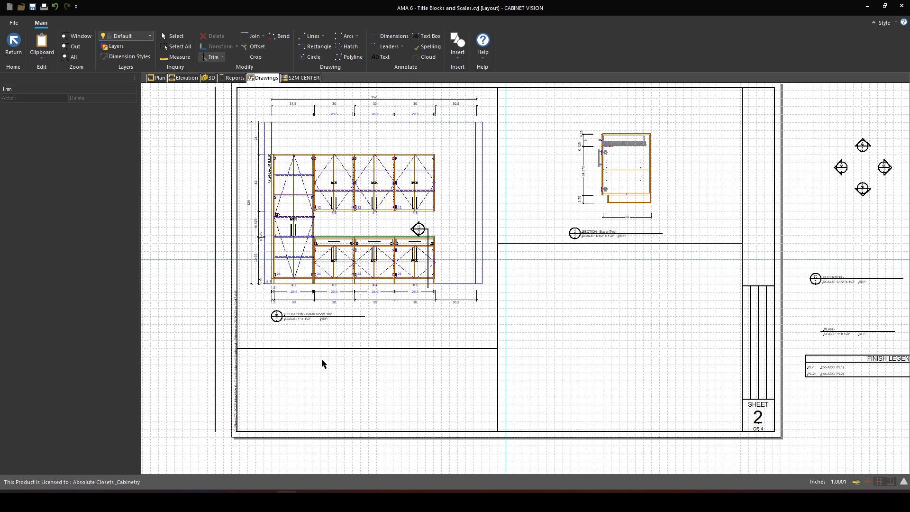
Move the FINISH LEGEND table from beside the sheet into the panel below the Break Room 182 elevation.
right_click(569, 348)
left_click(550, 425)
left_click(757, 361)
left_click_drag(758, 361, 453, 342)
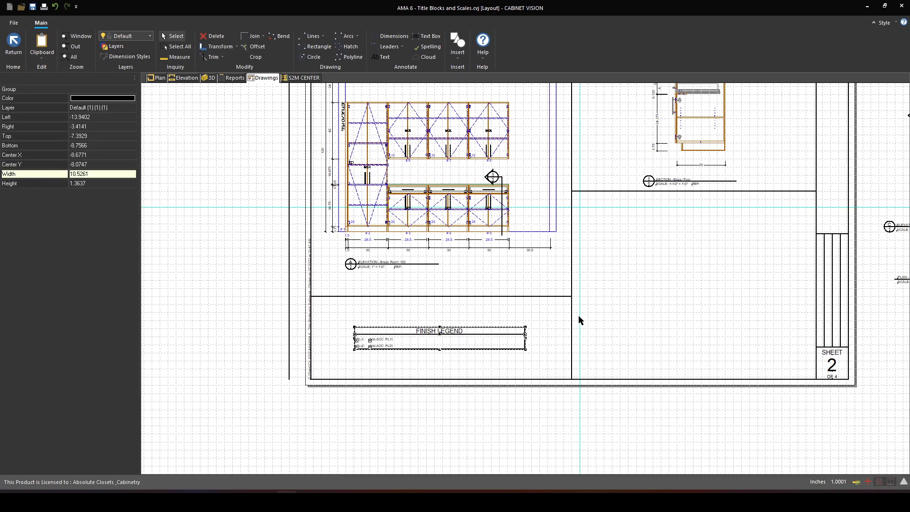
Shift the SECTION - Base (Typ) title block and its cabinet section scene close to the vertical divider in their panel.
left_click_drag(600, 269, 600, 296)
left_click(656, 231)
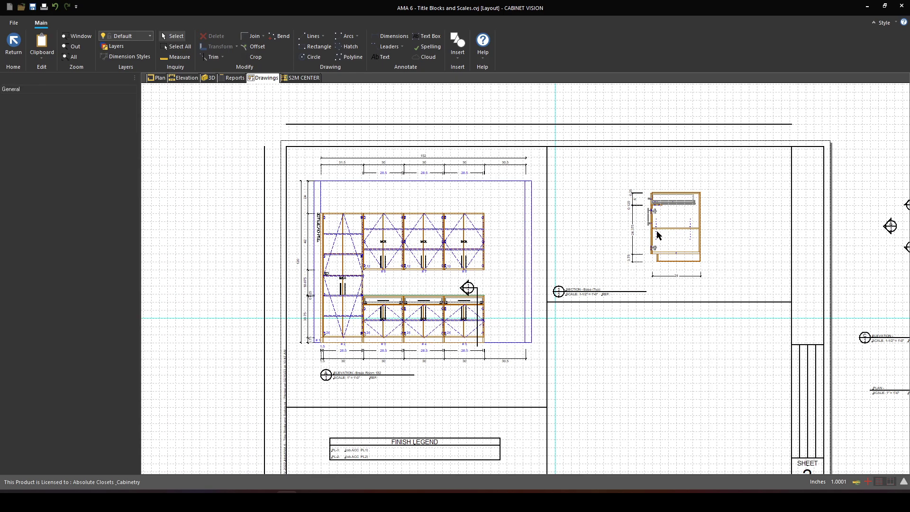
key("F7")
left_click_drag(619, 226, 614, 226)
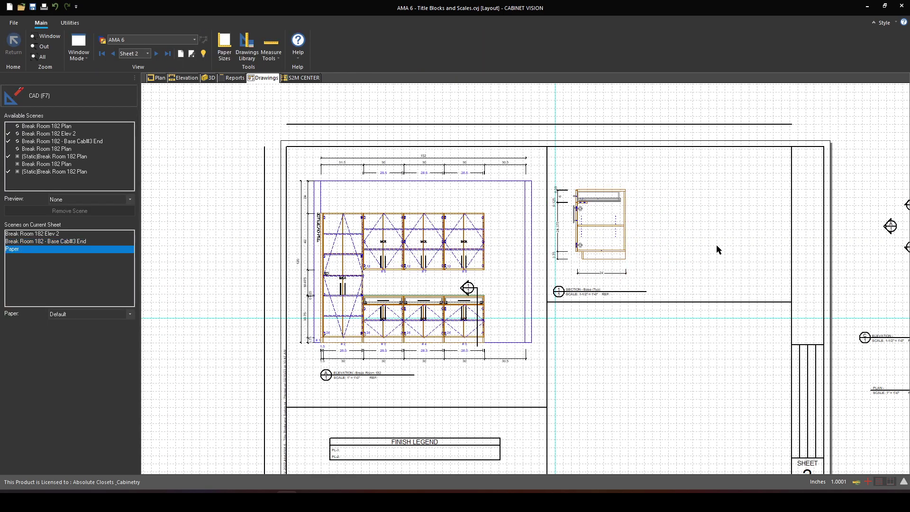
Offset a vertical guide line to divide the section area of Sheet 2 into two columns.
key("F7")
left_click(256, 46)
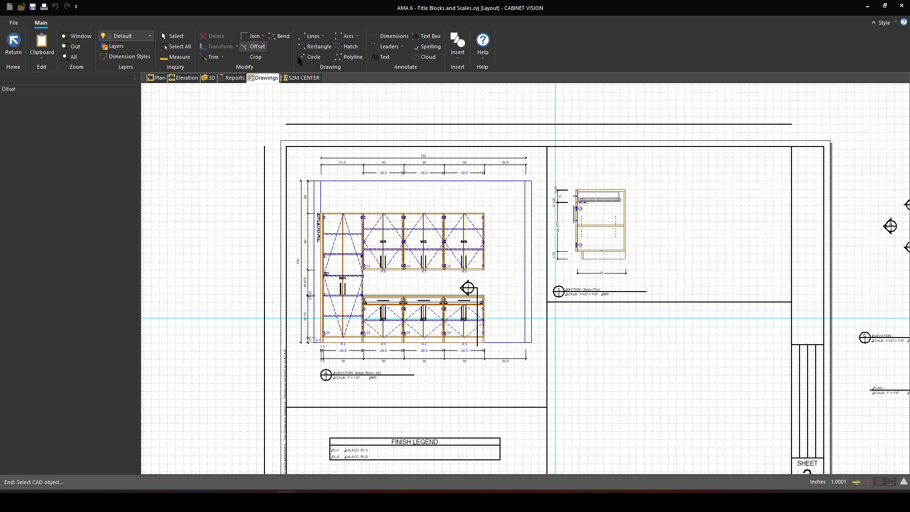
left_click(685, 213)
middle_click_drag(701, 292, 686, 213)
left_click(711, 220)
left_click(712, 325)
scroll(721, 299, "up", 3)
middle_click_drag(721, 298, 663, 311)
scroll(664, 311, "up", 1)
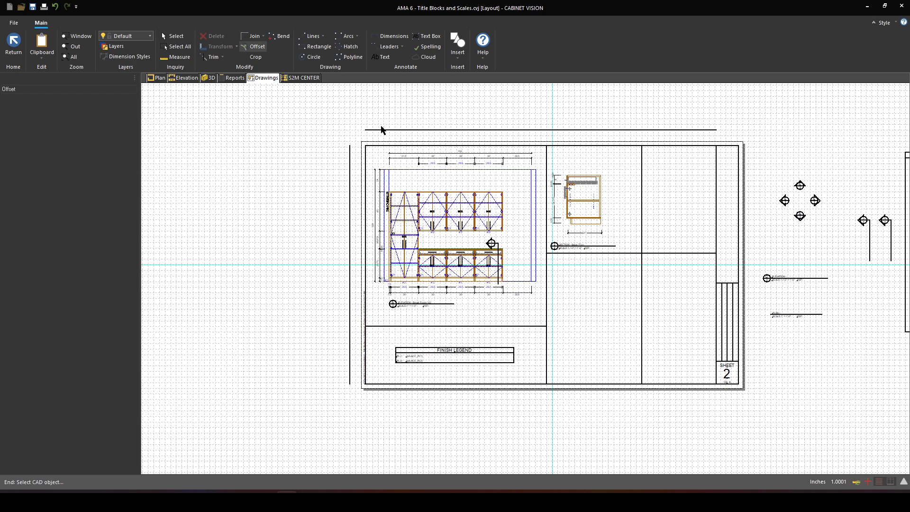
left_click(612, 129)
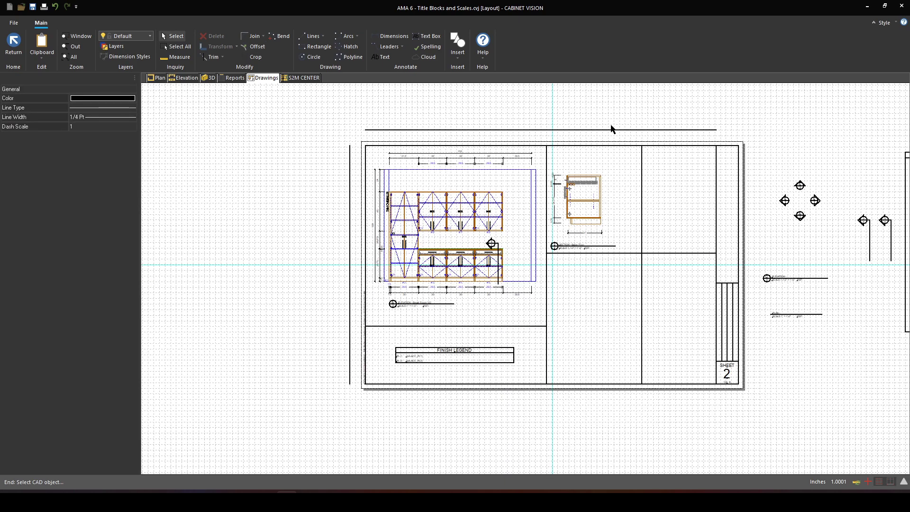
scroll(630, 213, "up", 1)
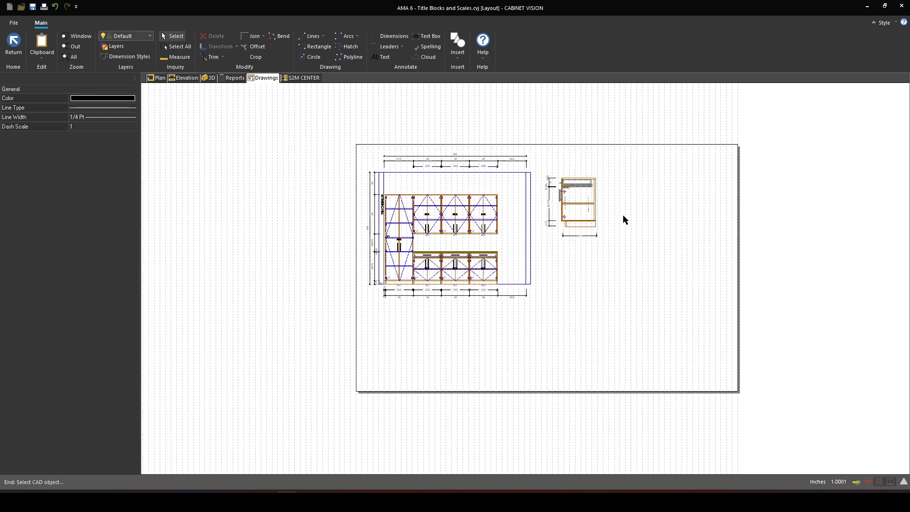
middle_click_drag(615, 253, 608, 243)
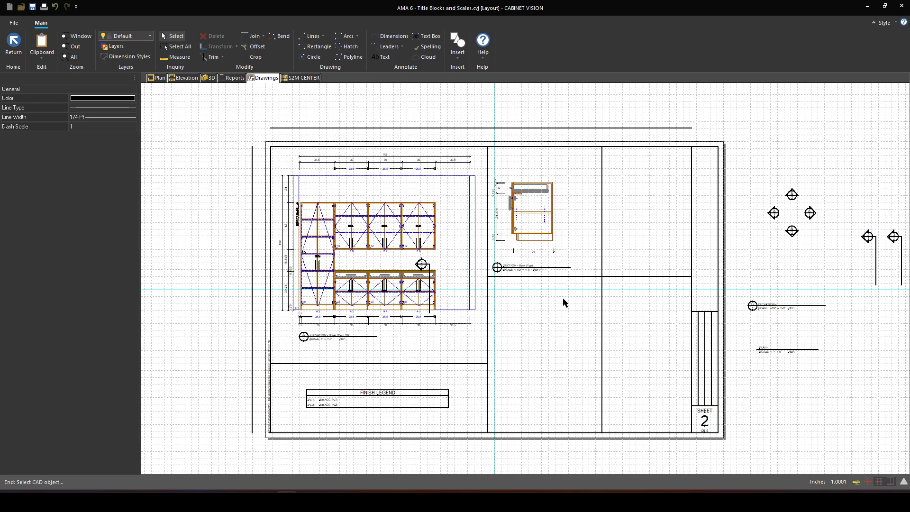
scroll(564, 308, "up", 1)
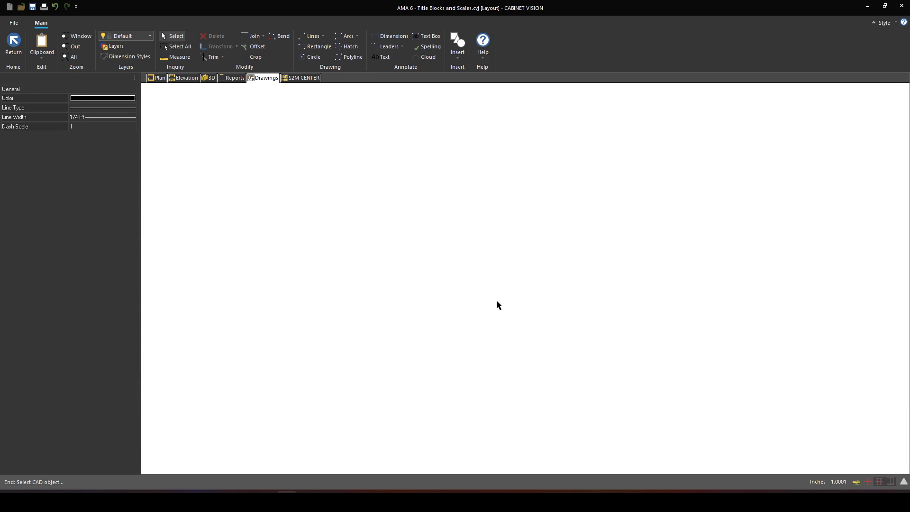
scroll(497, 301, "up", 1)
middle_click_drag(497, 301, 552, 347)
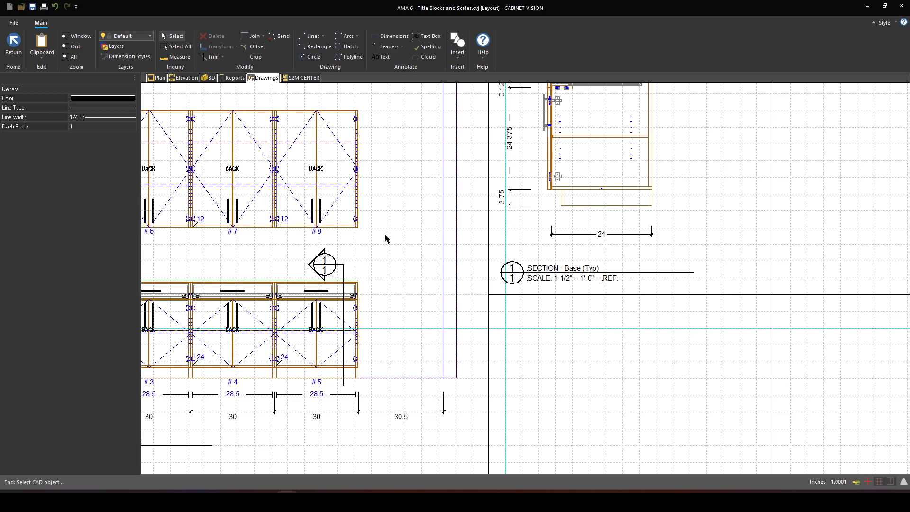
Place the sample text "cvxcv" between the upper and base cabinets in the Wall 2 elevation view.
left_click(185, 79)
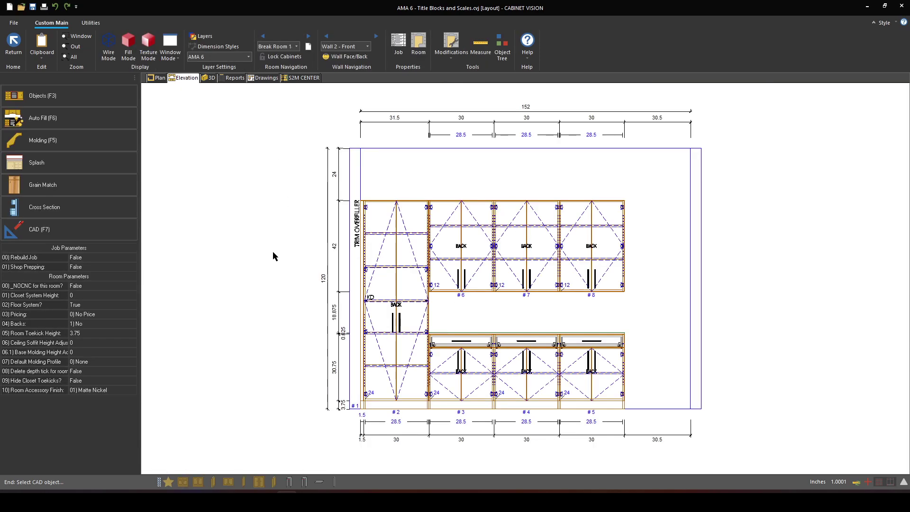
key("F7")
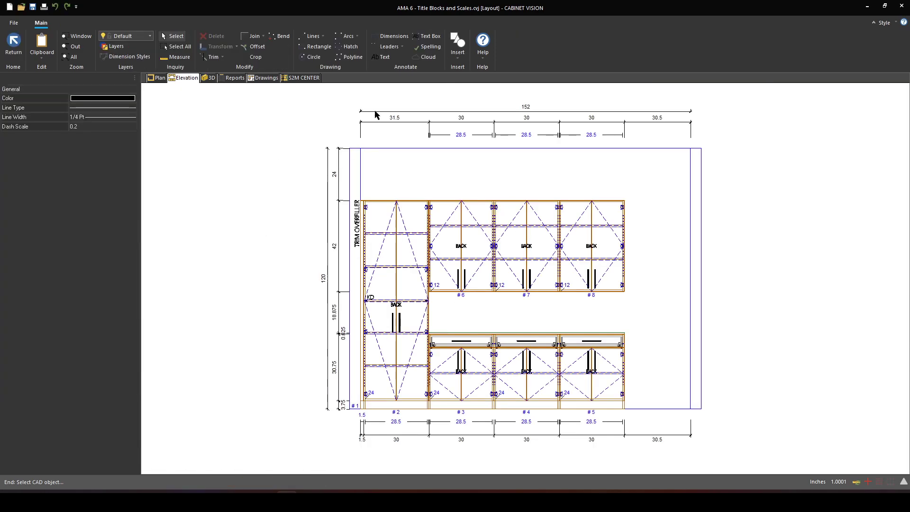
middle_click_drag(522, 312, 385, 291)
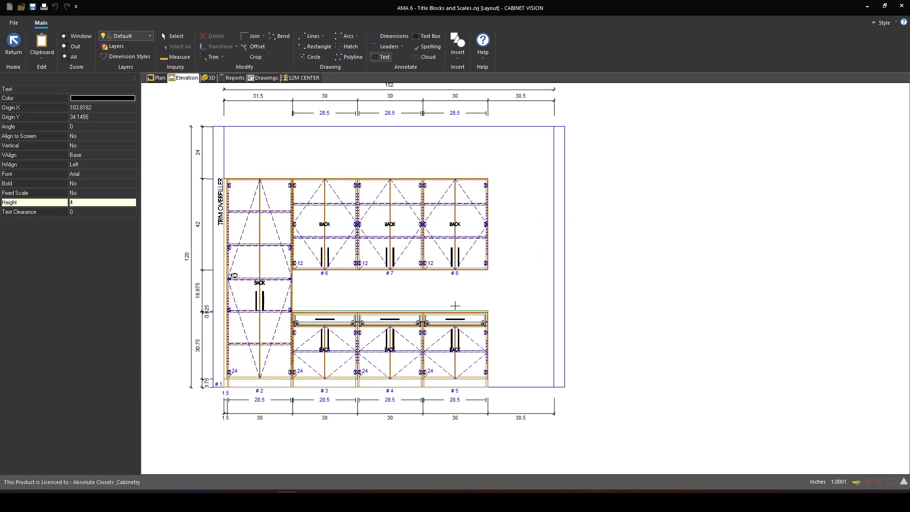
left_click(387, 295)
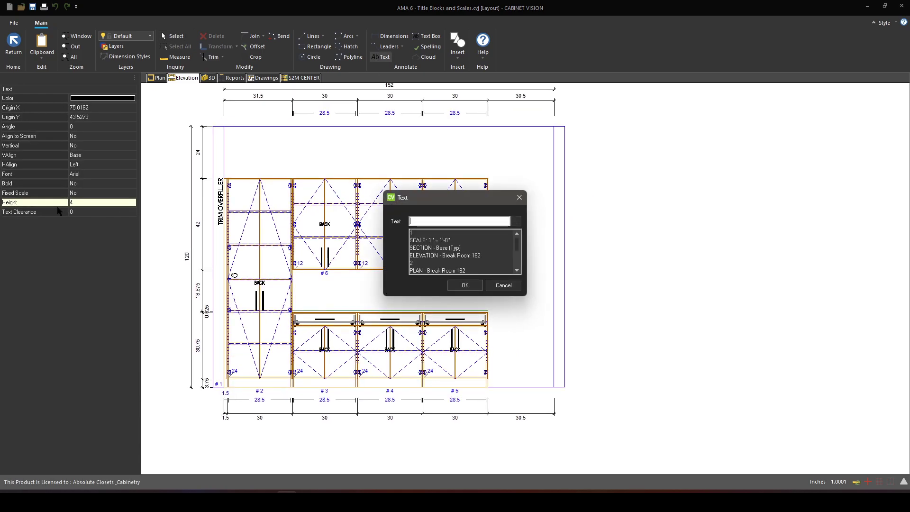
type("CVXCV")
left_click(462, 286)
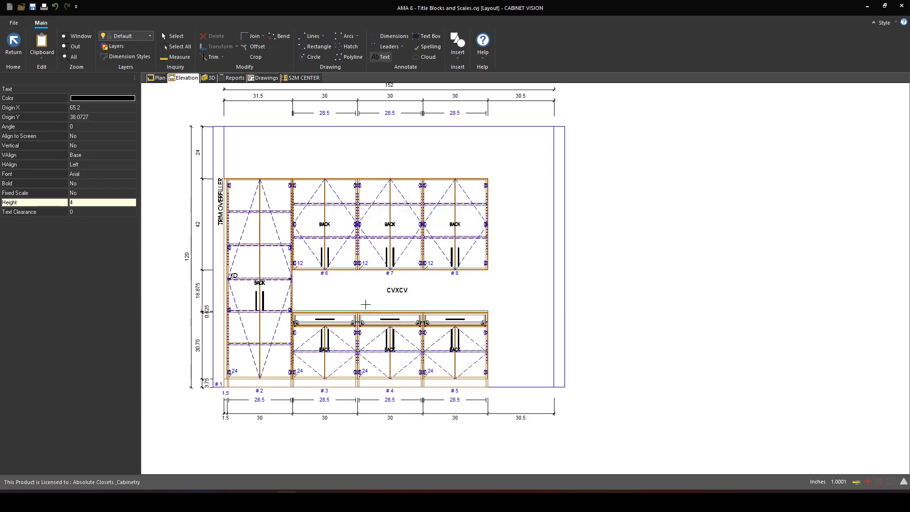
Delete the sample text "cvxcv" from the elevation view.
right_click(448, 287)
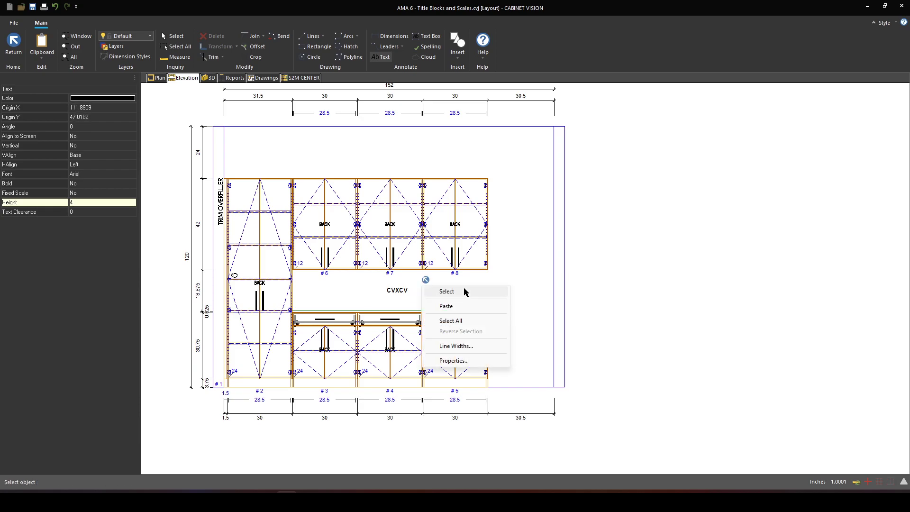
left_click(455, 292)
left_click(397, 293)
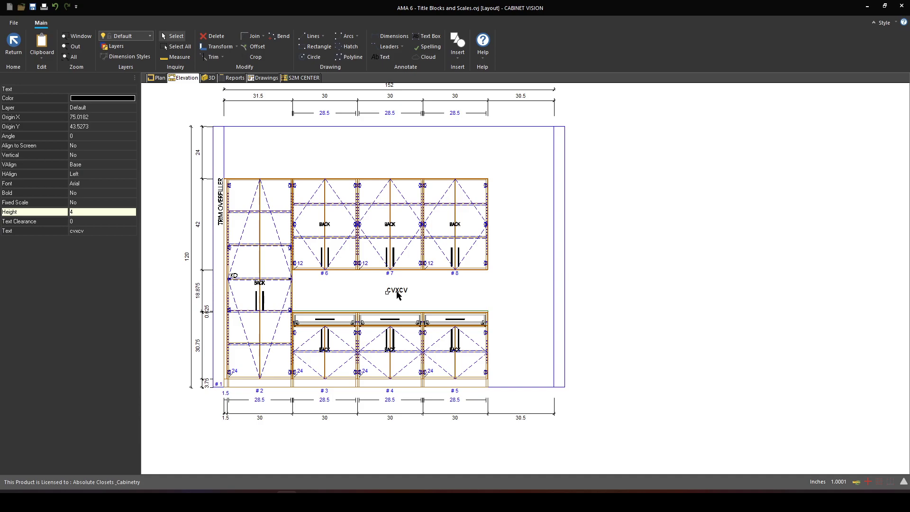
key("Delete")
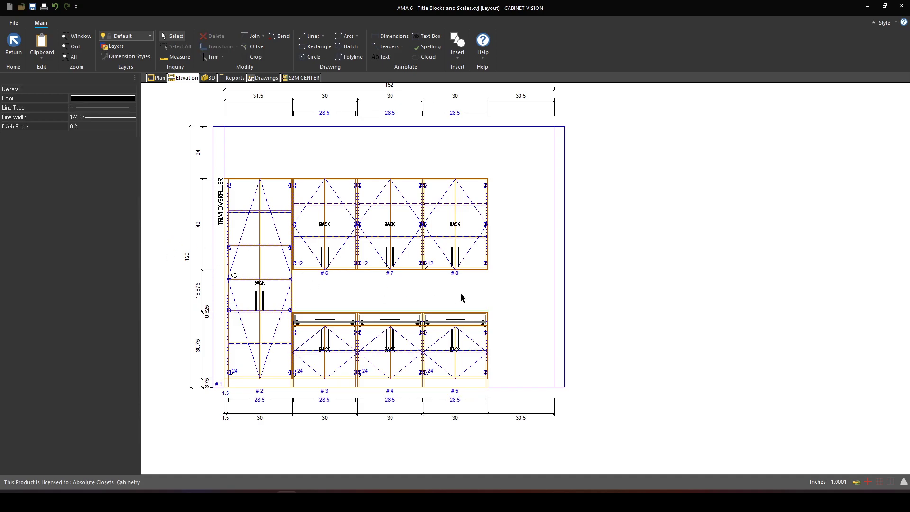
Place the text "test" with a height of 2.5 outside the wall, beside the tall cabinet in the elevation view.
left_click(382, 57)
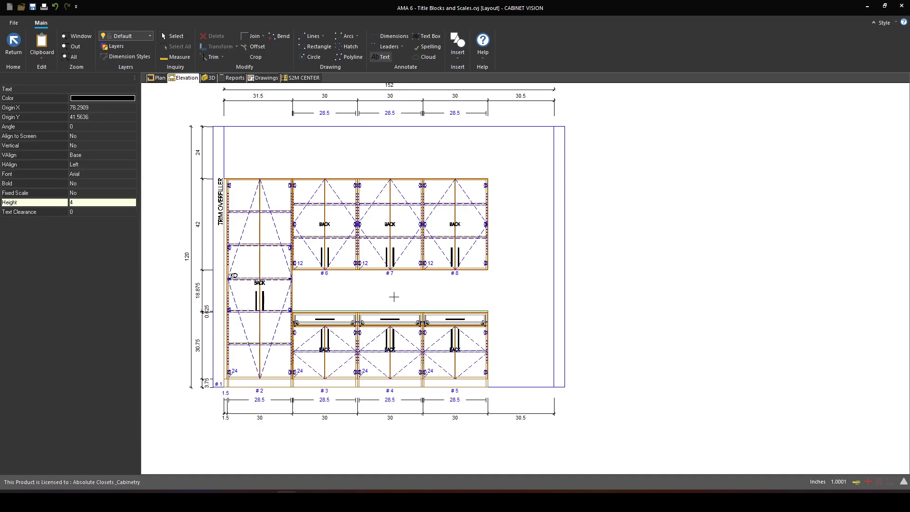
left_click(388, 46)
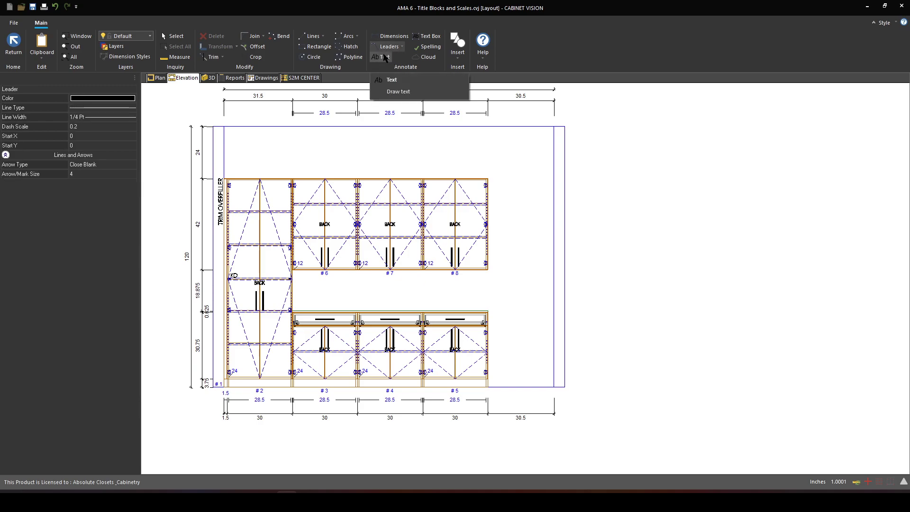
left_click(384, 57)
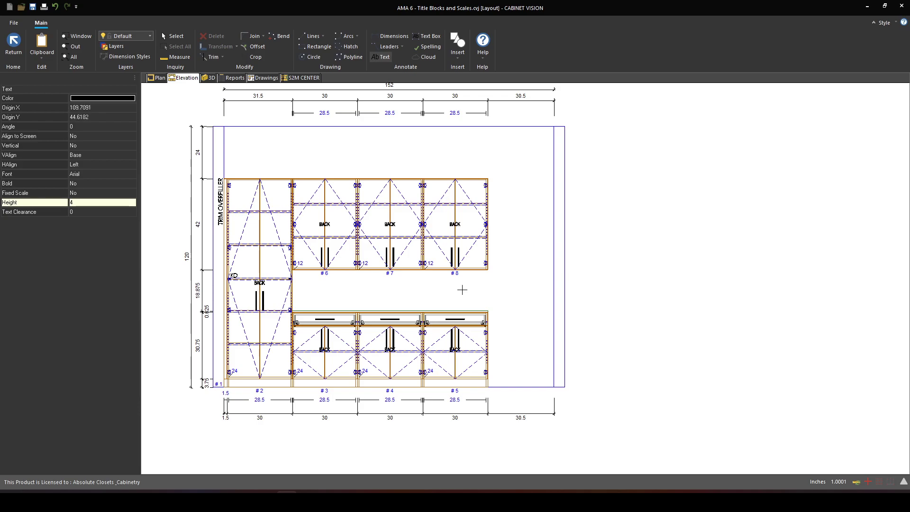
left_click(89, 203)
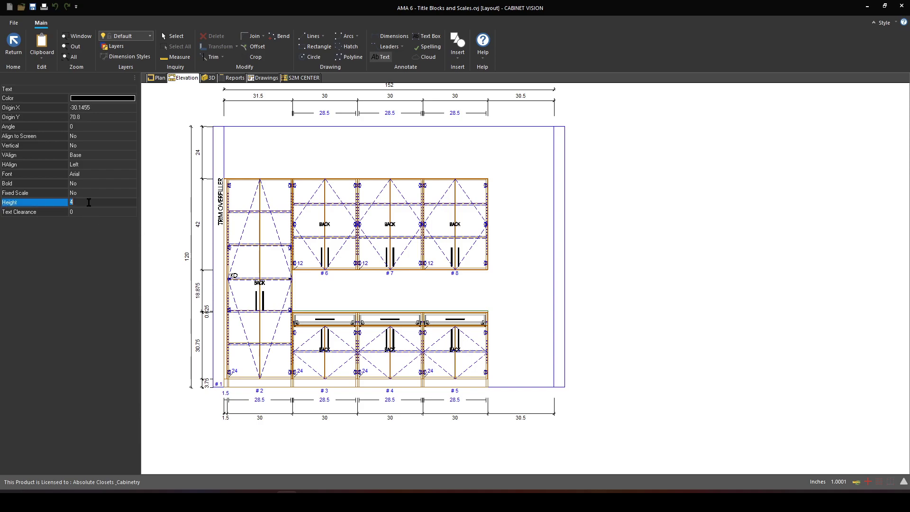
type("2.5")
key("Return")
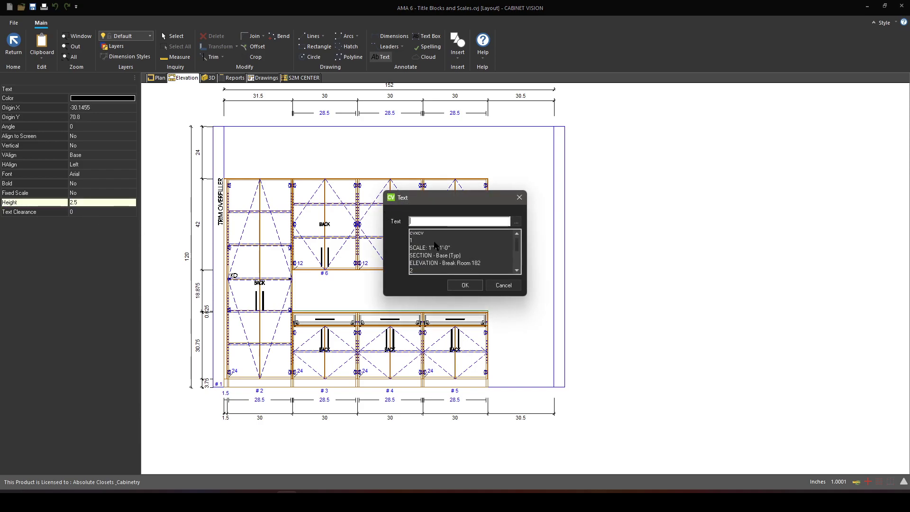
type("test")
key("Return")
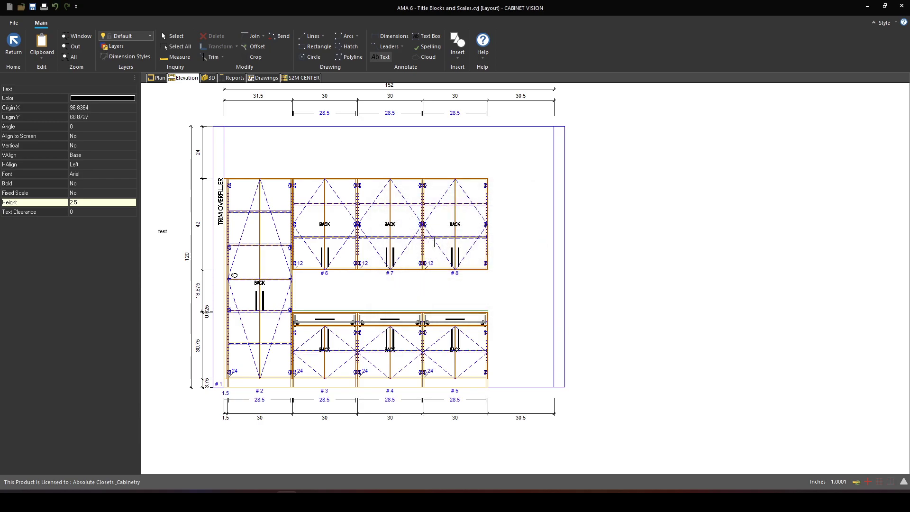
Move the "test" text next to the 30.5 dimension below the base cabinets to compare their sizes.
right_click(504, 281)
left_click(491, 288)
left_click(162, 237)
mouse_move(161, 238)
left_mouse_down()
mouse_move(544, 432)
mouse_move(533, 433)
left_mouse_up()
scroll(531, 432, "up", 4)
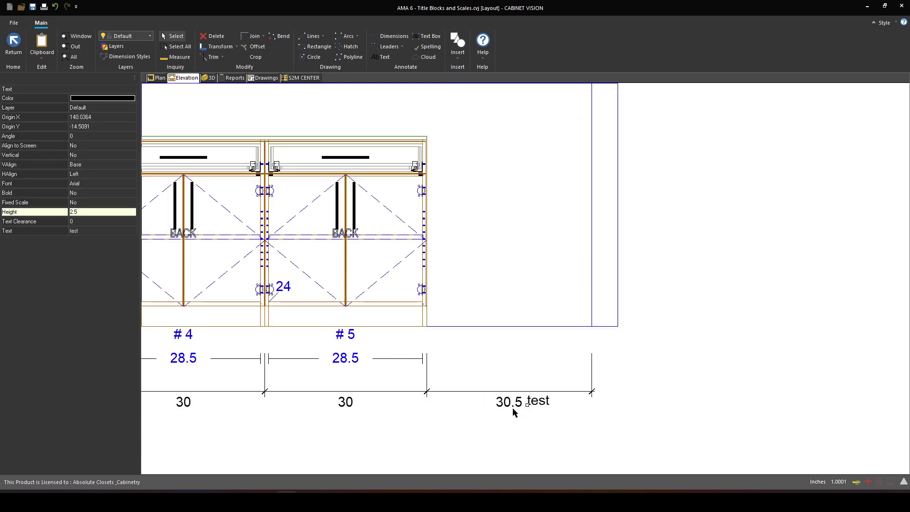
scroll(528, 428, "down", 2)
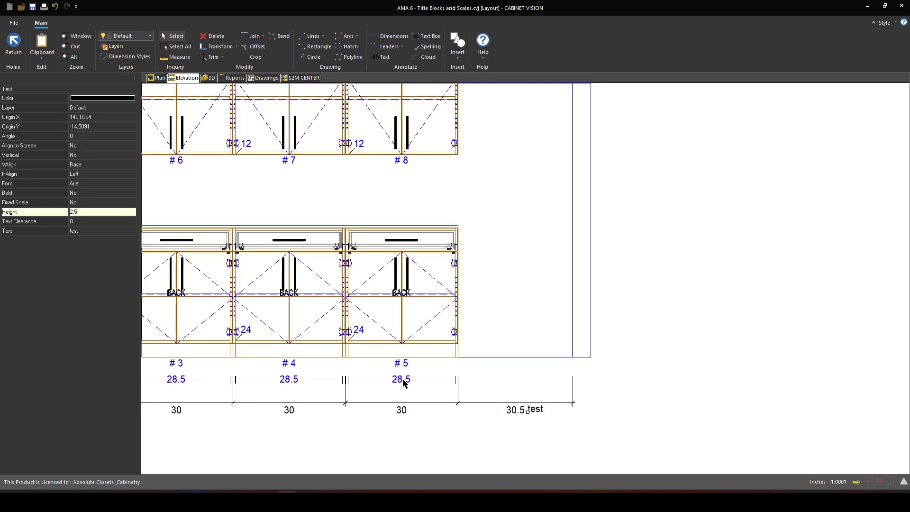
middle_click_drag(634, 370, 640, 411)
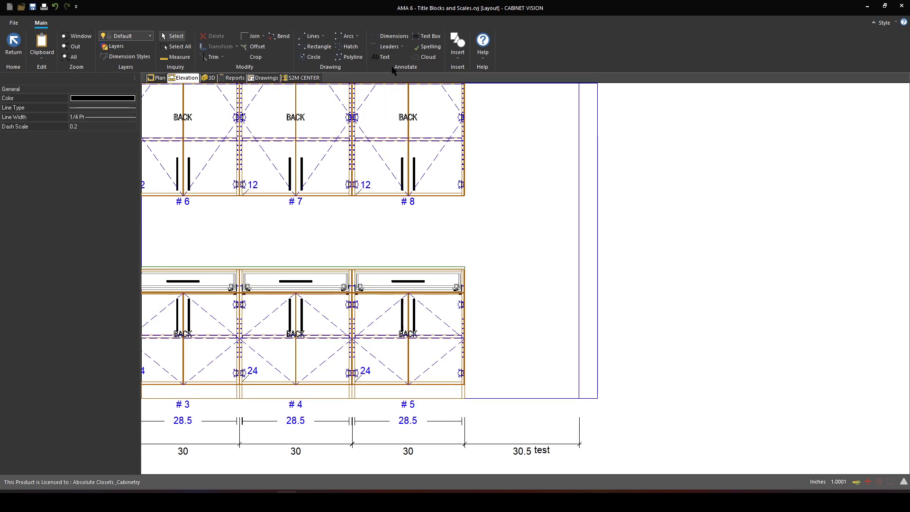
Place the text "its the right size" at height 2.5 in the open wall area beside the cabinets and select it.
left_click(382, 56)
left_click(575, 205)
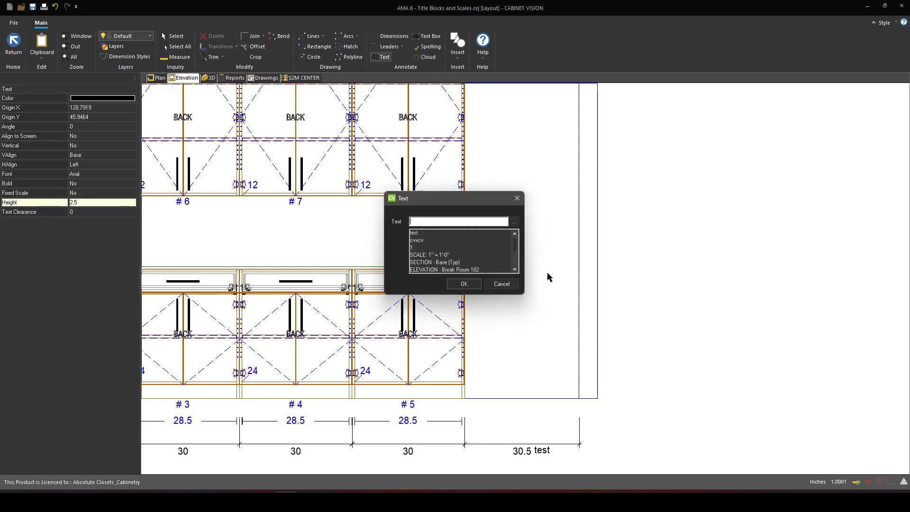
type("its the right size")
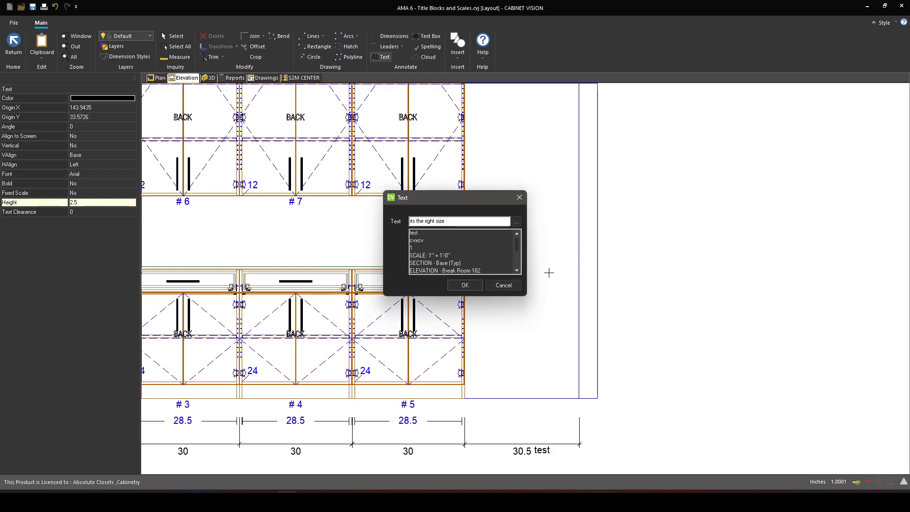
key("Return")
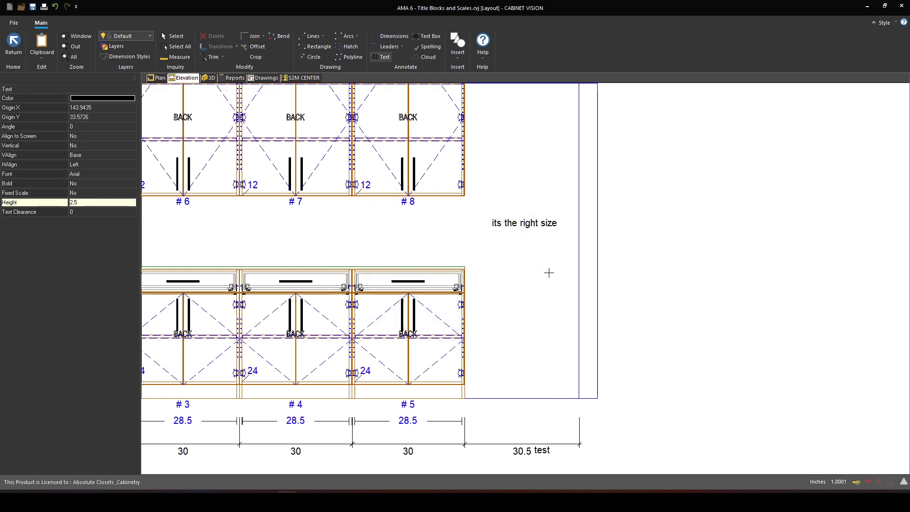
right_click(560, 272)
left_click(553, 281)
left_click(525, 228)
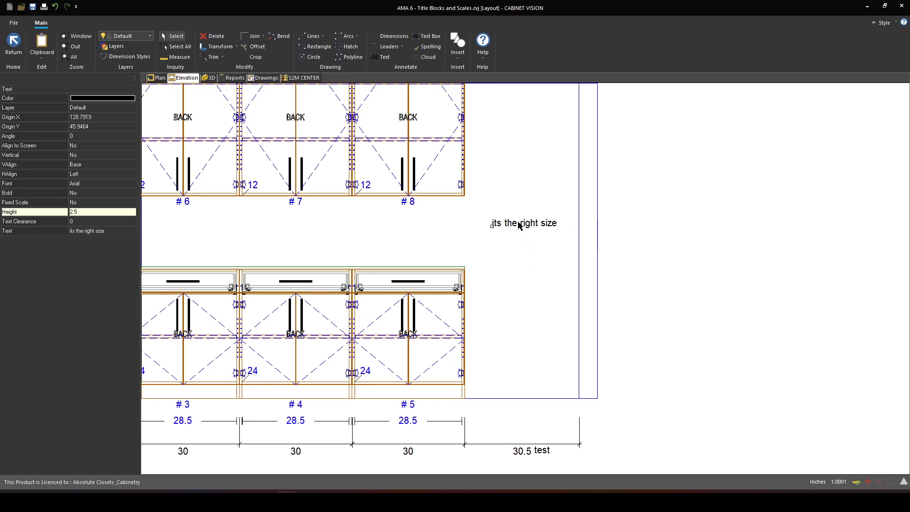
Start a Text Leader and set its text height to 3.
left_click(394, 48)
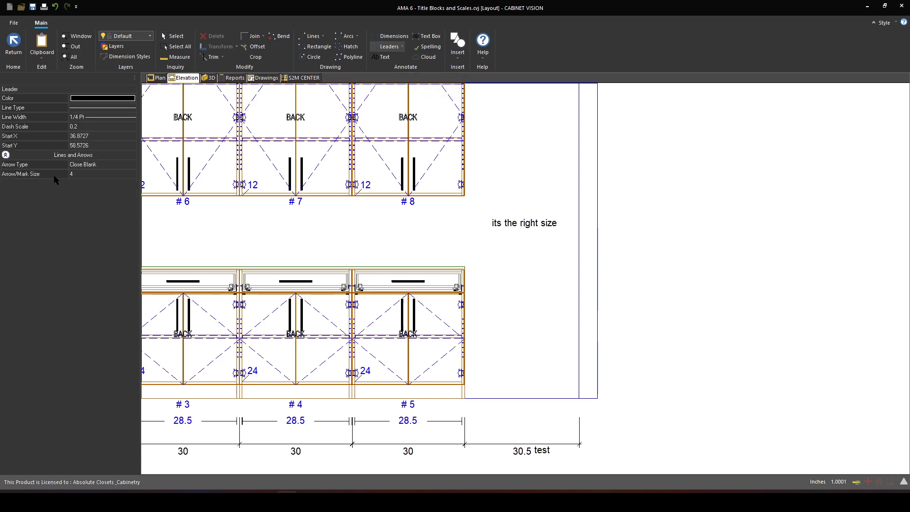
left_click(401, 46)
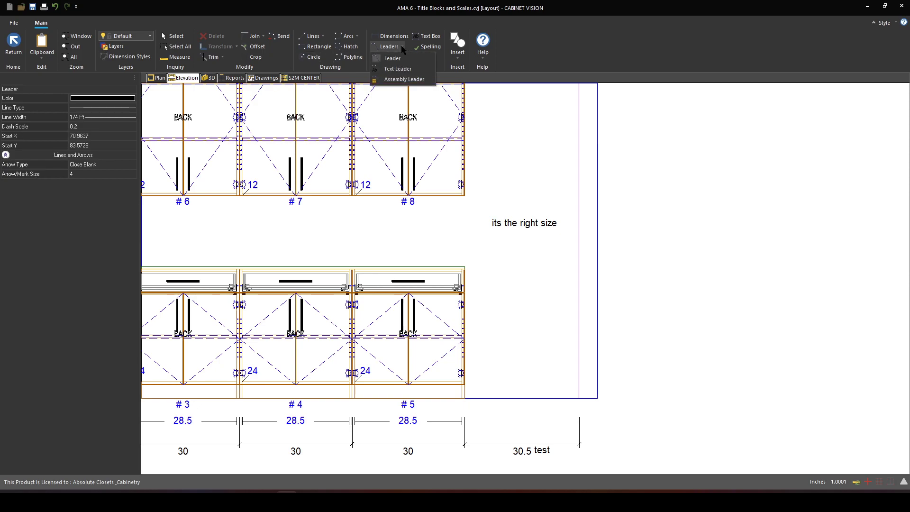
left_click(396, 69)
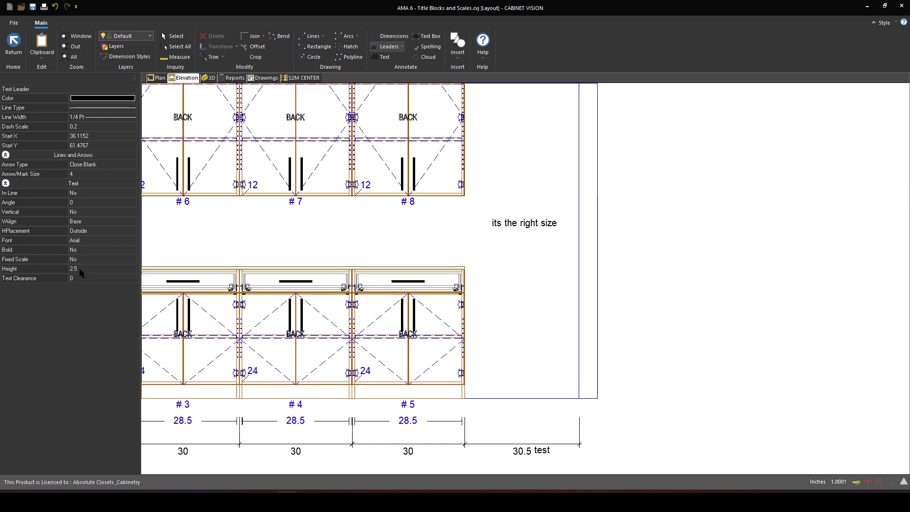
left_click(382, 57)
left_click(249, 169)
left_click(500, 285)
left_click(400, 47)
left_click(398, 62)
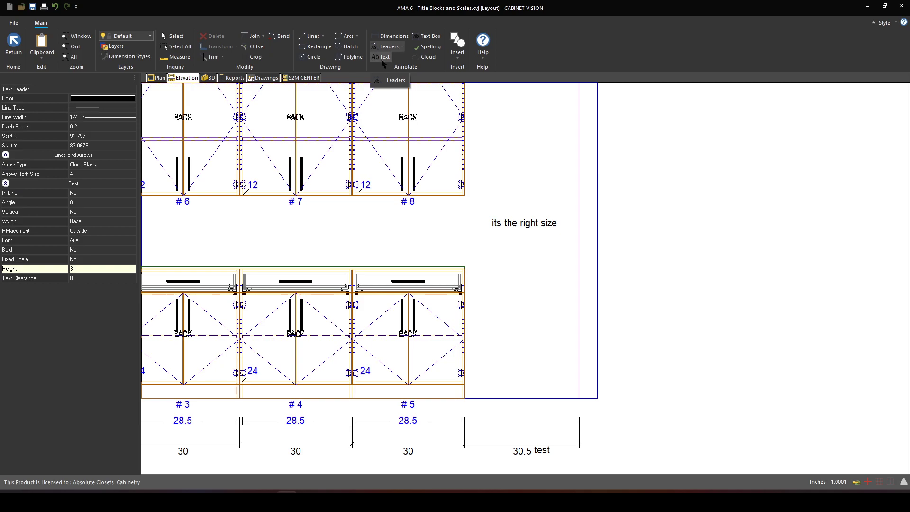
Draw three Simple dimensions beside the elevation, about 50, 50.3 and 47 inches long, in the AMA 6 Elev style.
left_click(407, 40)
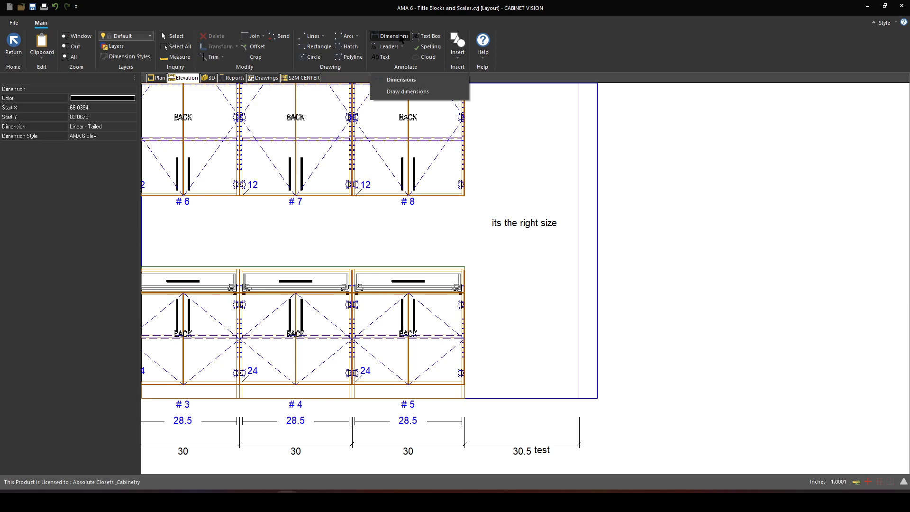
left_click(400, 37)
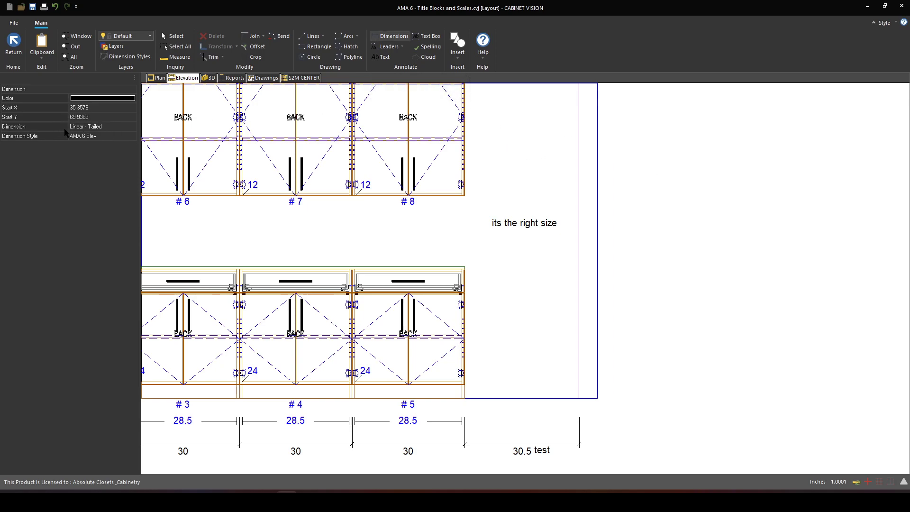
key("Tab")
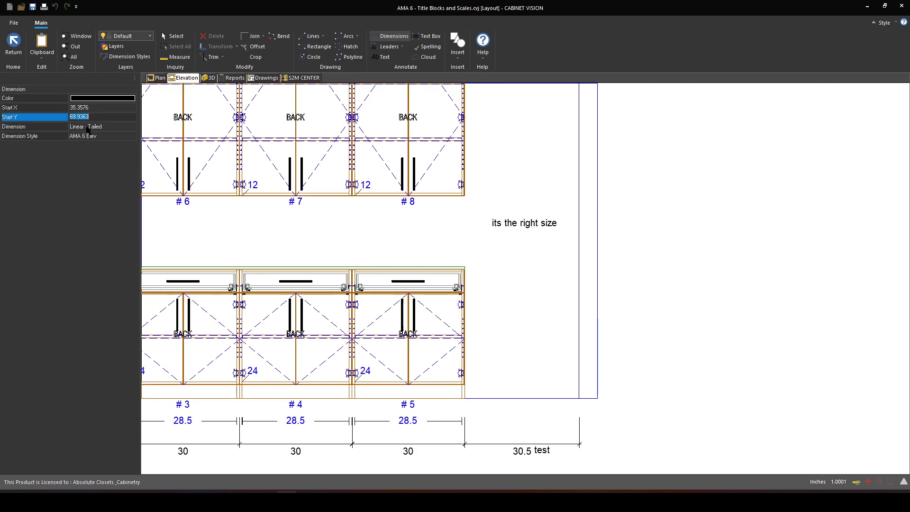
left_click(87, 128)
left_click(121, 126)
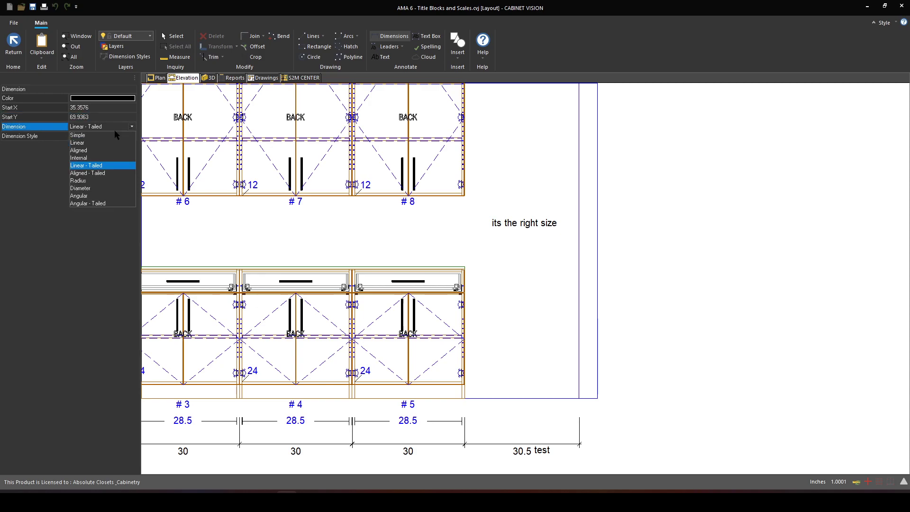
left_click(89, 135)
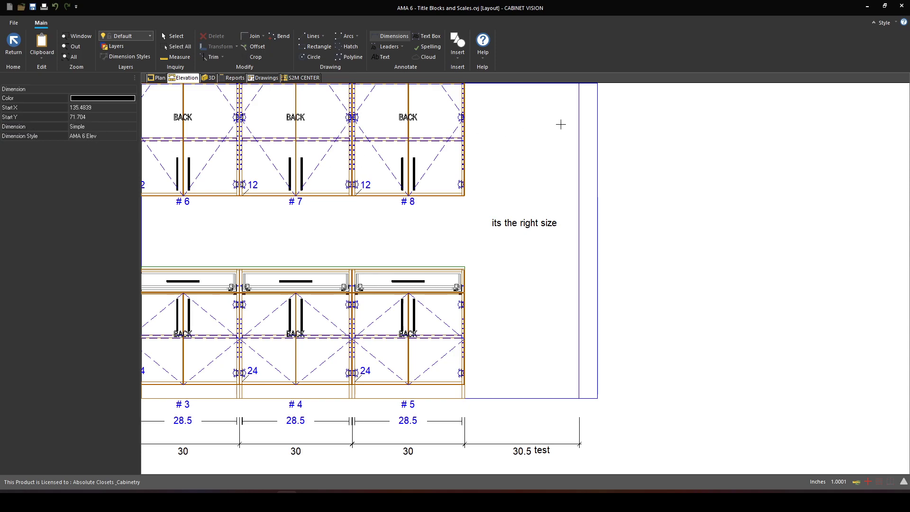
left_click(730, 157)
left_click(541, 179)
left_click(730, 188)
left_click(617, 247)
left_click(791, 217)
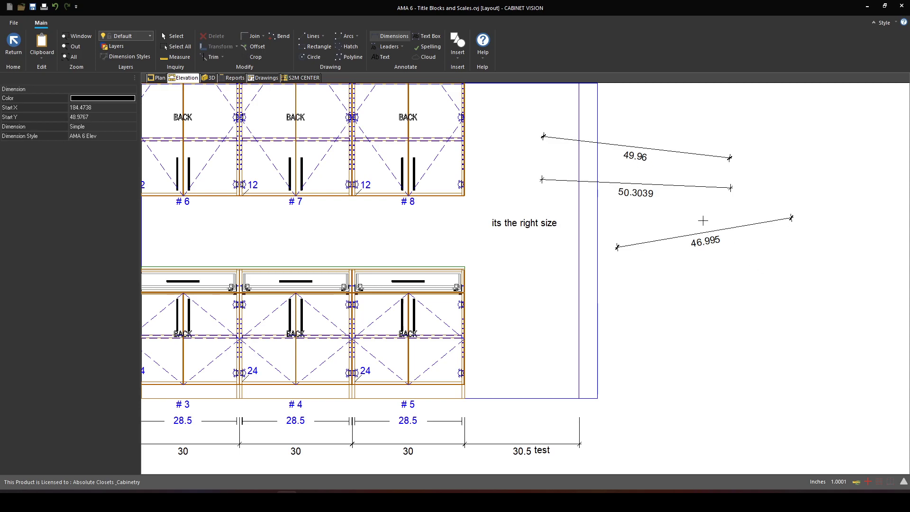
Draw a horizontal Linear - Tailed dimension about 38.3 inches long below the Simple dimensions.
left_click(114, 125)
left_click(131, 127)
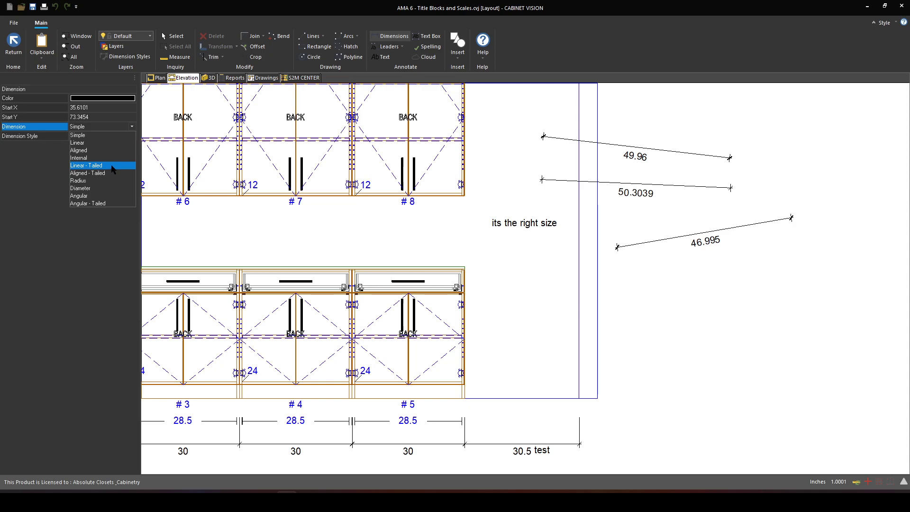
left_click(110, 166)
left_click(696, 279)
left_click(839, 267)
left_click(806, 343)
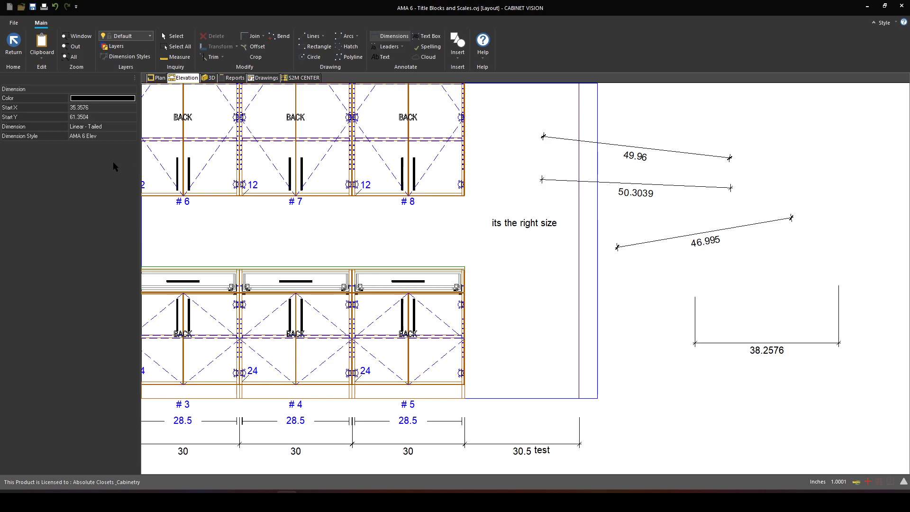
Draw a horizontal Linear dimension about 42 inches long beneath the Linear - Tailed one.
left_click(100, 127)
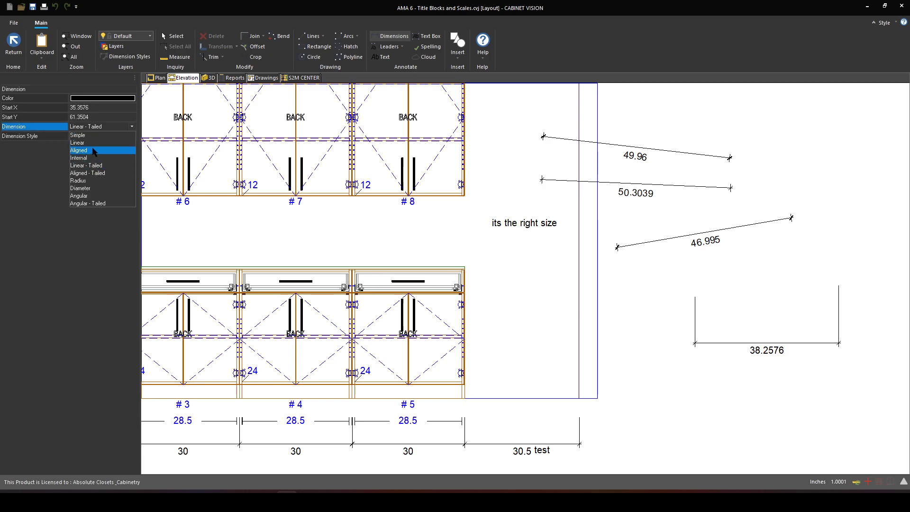
left_click(78, 143)
left_click(693, 386)
left_click(848, 393)
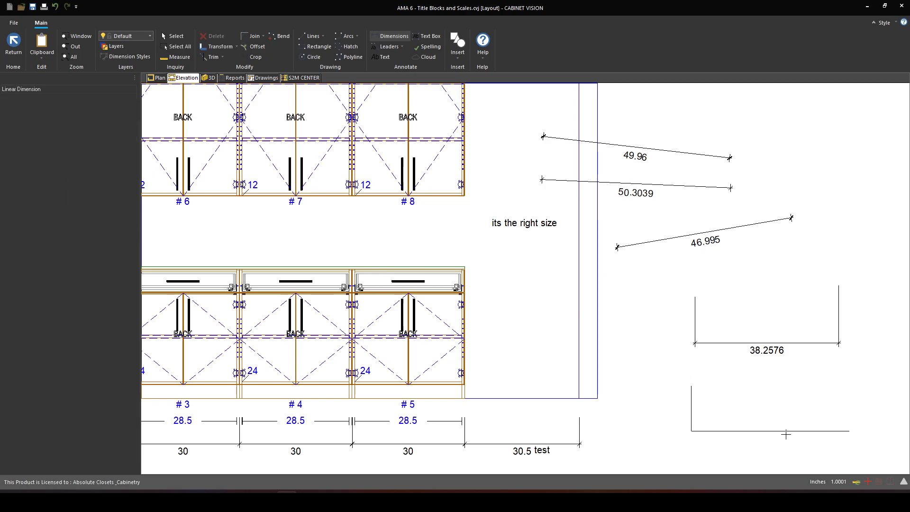
left_click(787, 451)
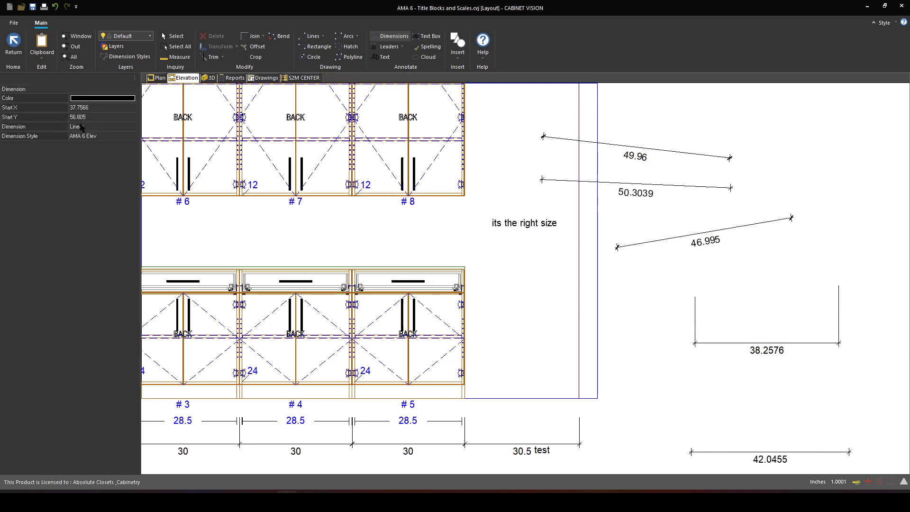
Draw two sloping Aligned - Tailed dimensions, about 43 and 33.4 inches long, outside the wall.
left_click(100, 127)
left_click(96, 177)
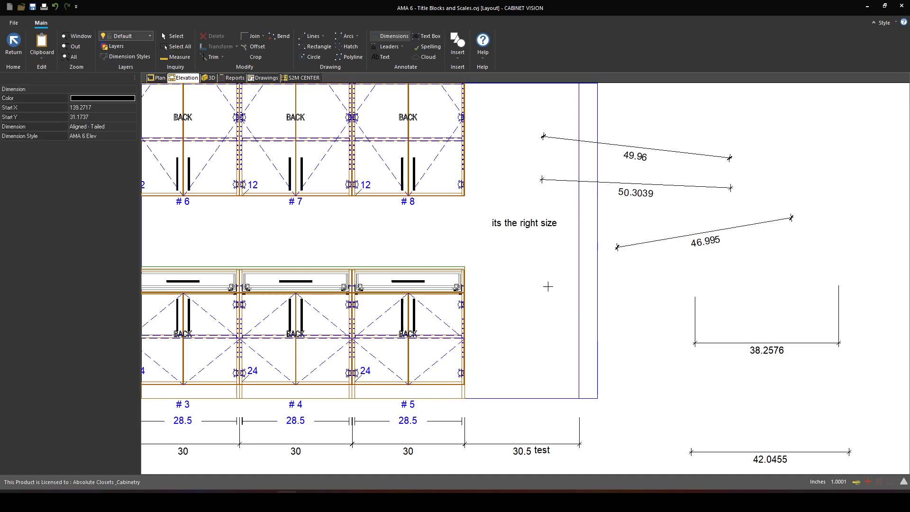
left_click(616, 289)
left_click(734, 398)
left_click(661, 399)
left_click(599, 375)
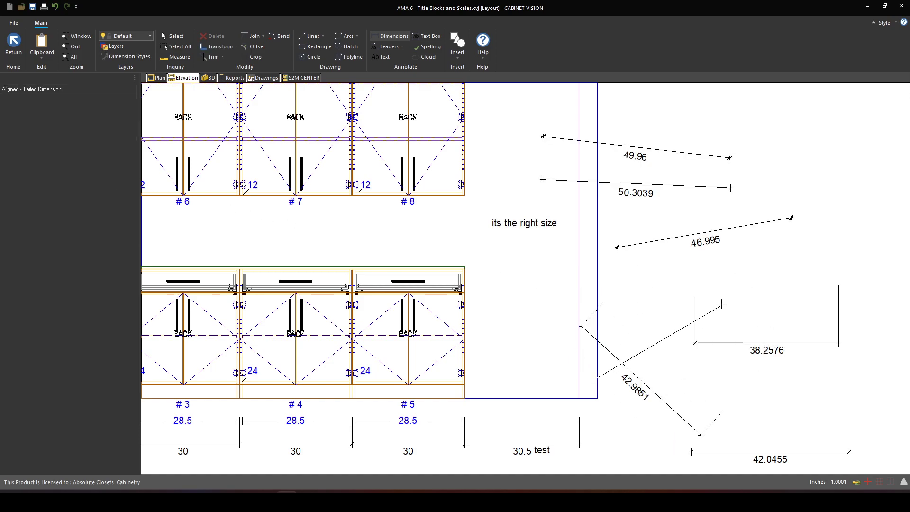
left_click(704, 384)
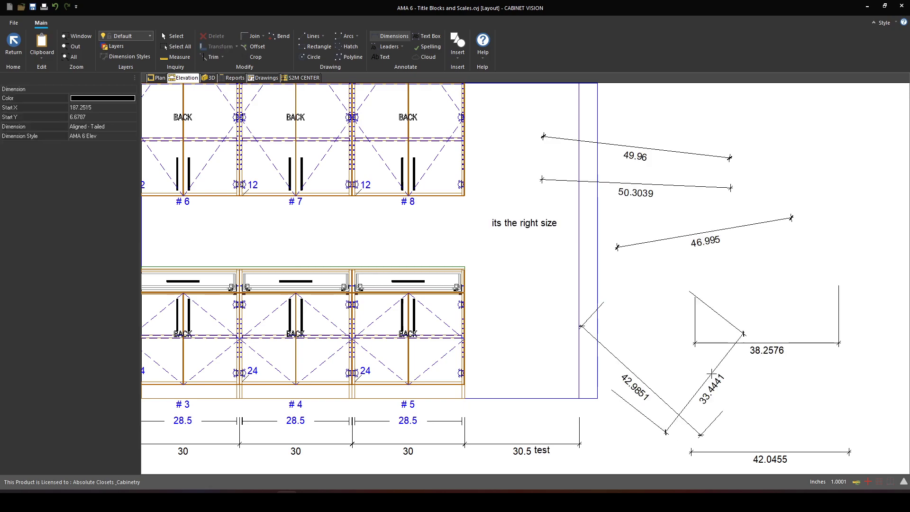
Draw a sloping Aligned dimension about 18.9 inches long near the Linear - Tailed dimension.
left_click(104, 129)
left_click(103, 127)
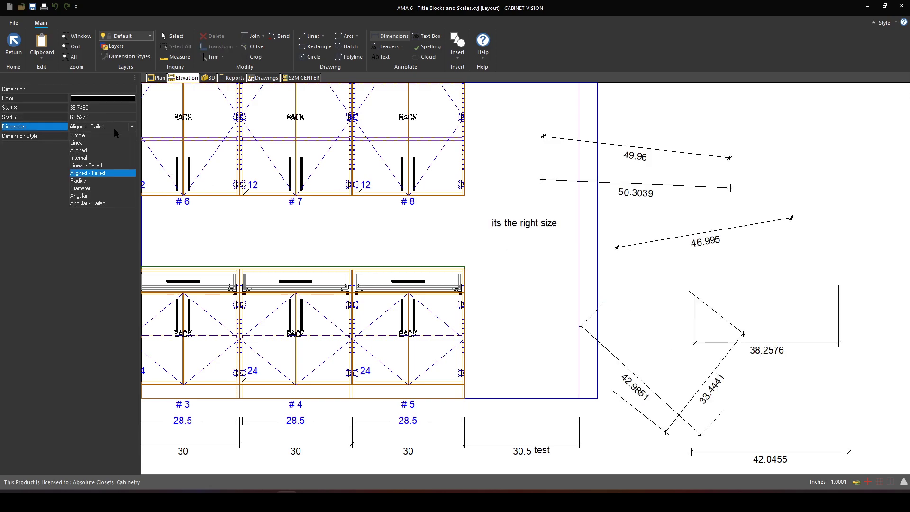
left_click(100, 151)
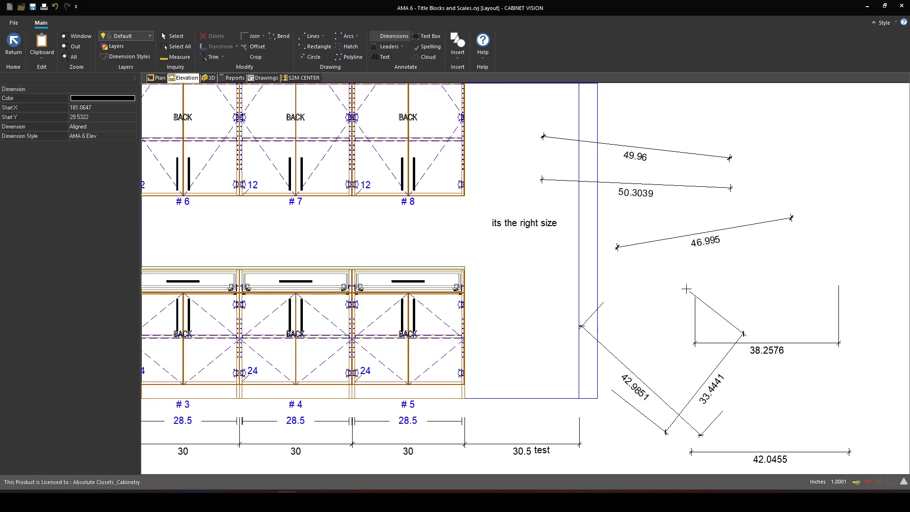
left_click(706, 296)
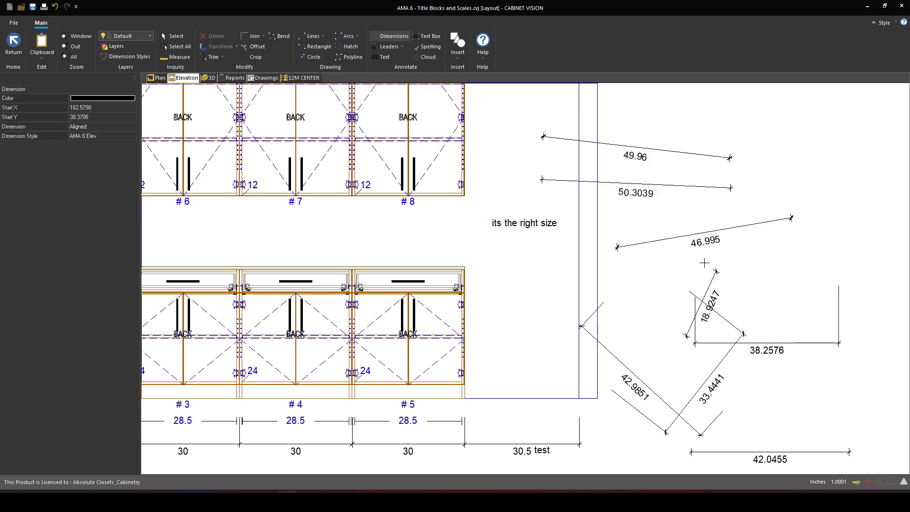
left_click(89, 127)
left_click(90, 127)
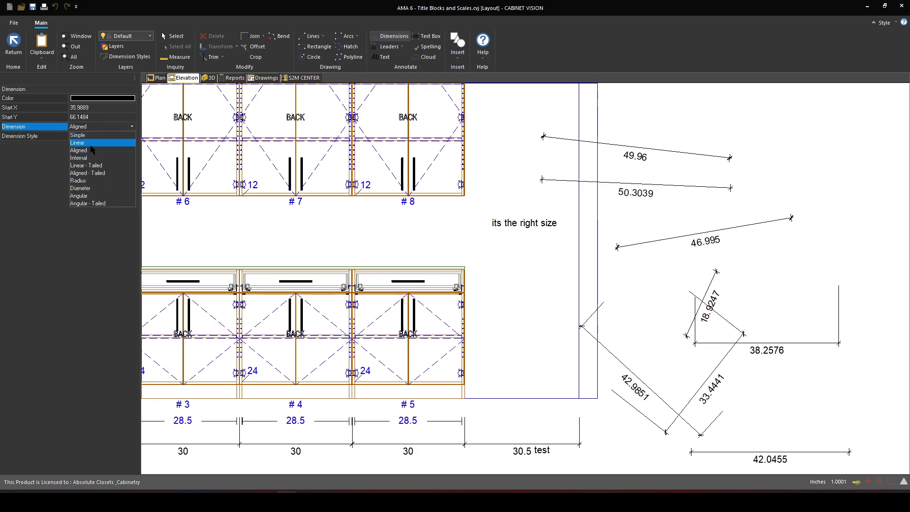
left_click(21, 161)
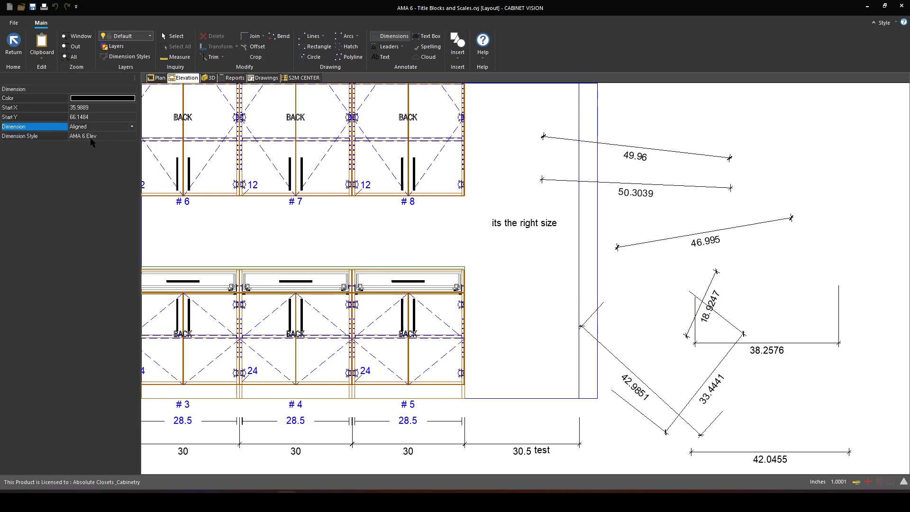
Draw an Aligned dimension about 36.9 inches long in the AMA 6 Section style, in the empty space beside base cabinet #5.
left_click(107, 136)
left_click(110, 136)
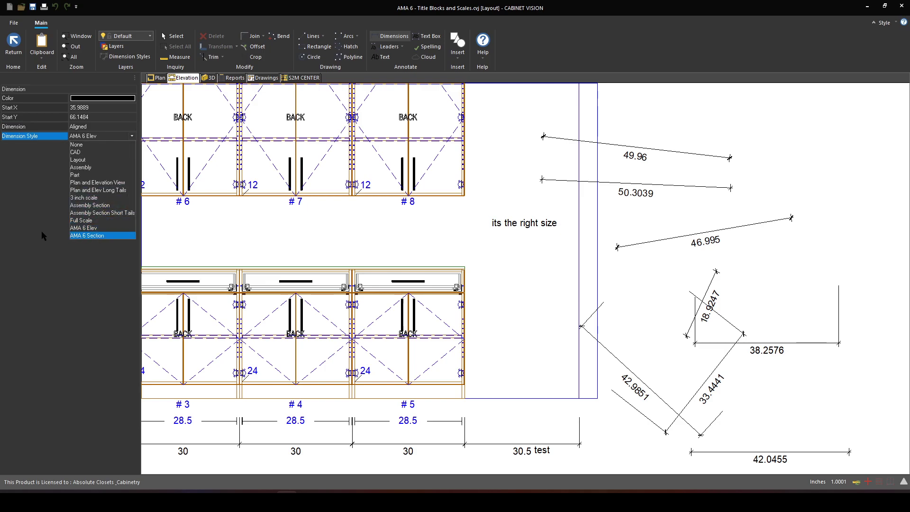
left_click(106, 236)
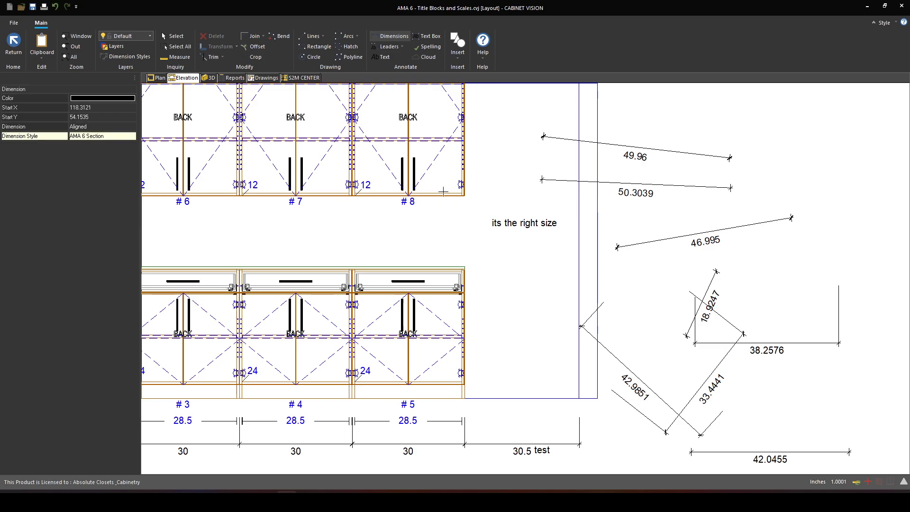
left_click(386, 37)
left_click(506, 275)
left_click(645, 278)
left_click(560, 316)
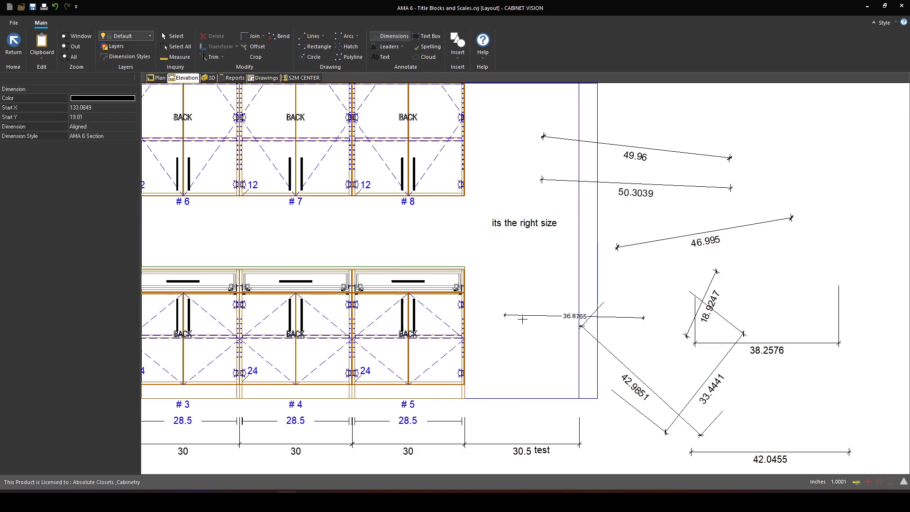
scroll(500, 329, "up", 3)
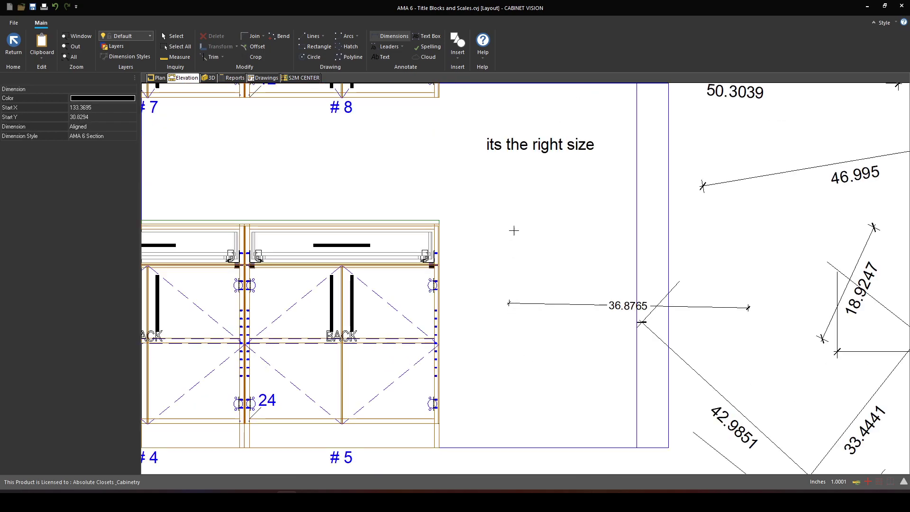
Delete the small-text Aligned dimension beside base cabinet #5.
right_click(538, 346)
left_click(527, 353)
scroll(549, 313, "down", 2)
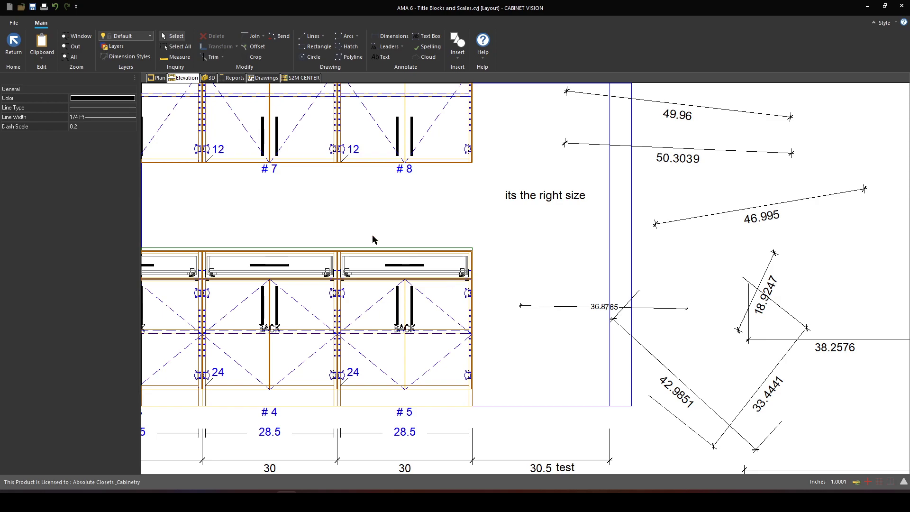
left_click(545, 308)
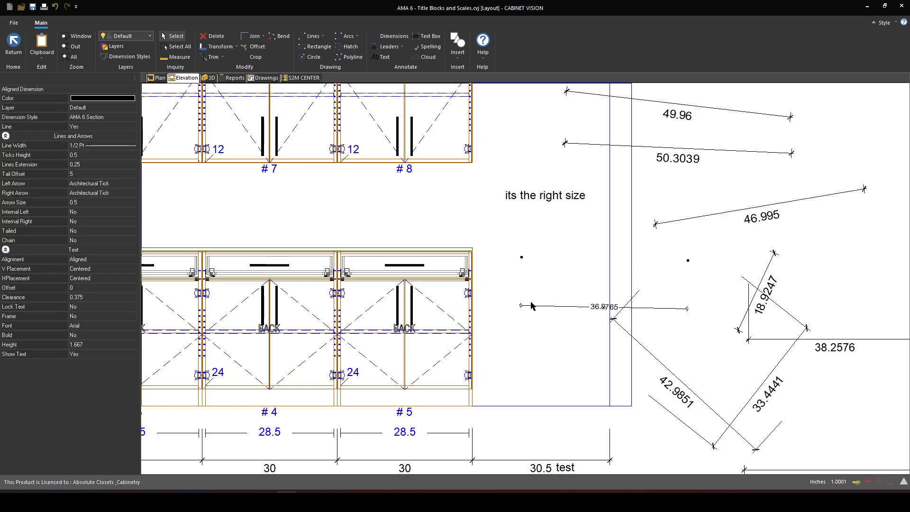
key("Delete")
Set the dimension style for new dimensions back to AMA 6 Elev.
left_click(390, 36)
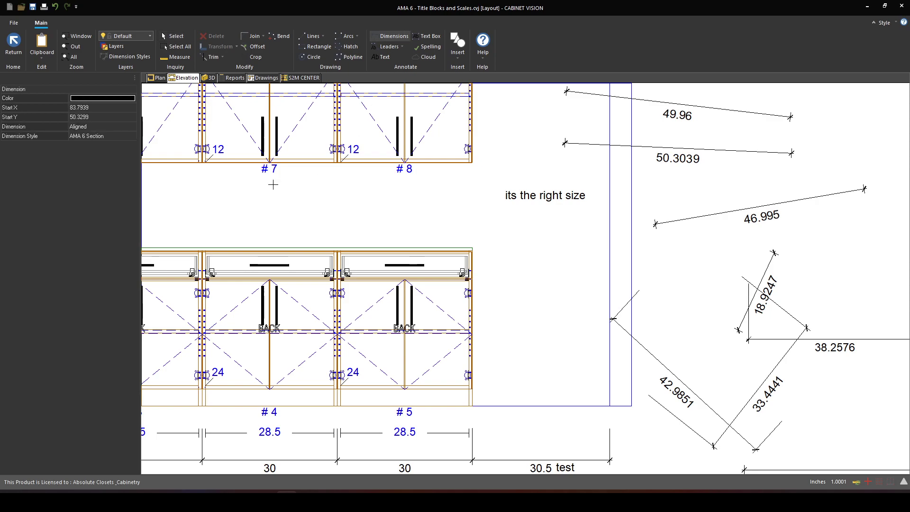
left_click(104, 136)
left_click(107, 135)
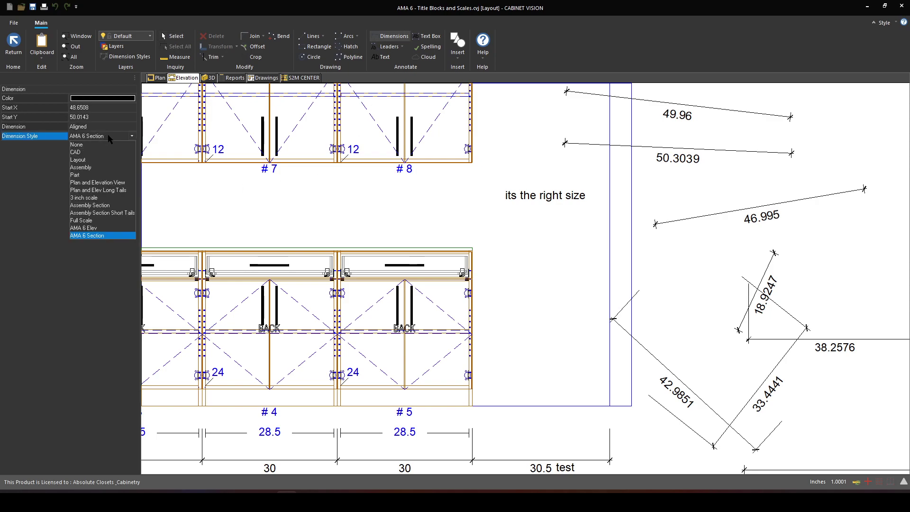
left_click(95, 227)
scroll(451, 239, "down", 3)
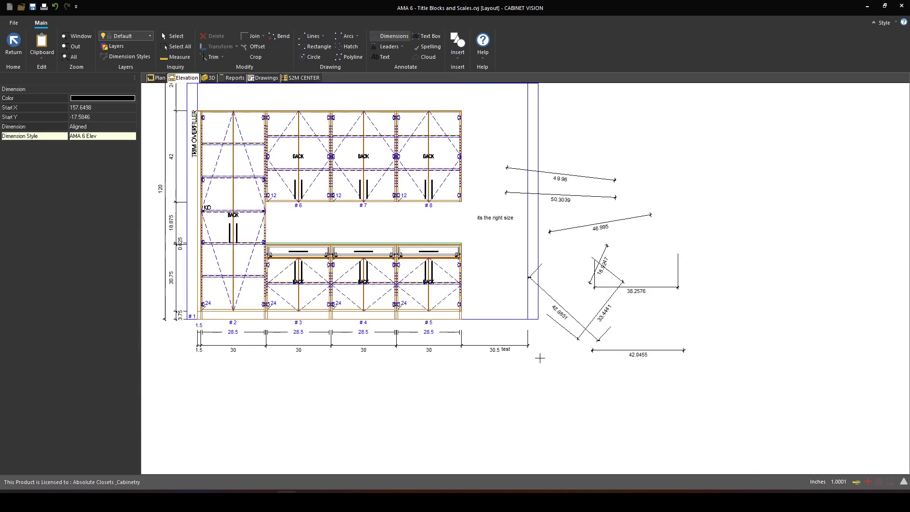
Select all the manually added dimensions, text and lines in the elevation layout and delete them.
right_click(472, 336)
left_click(503, 351)
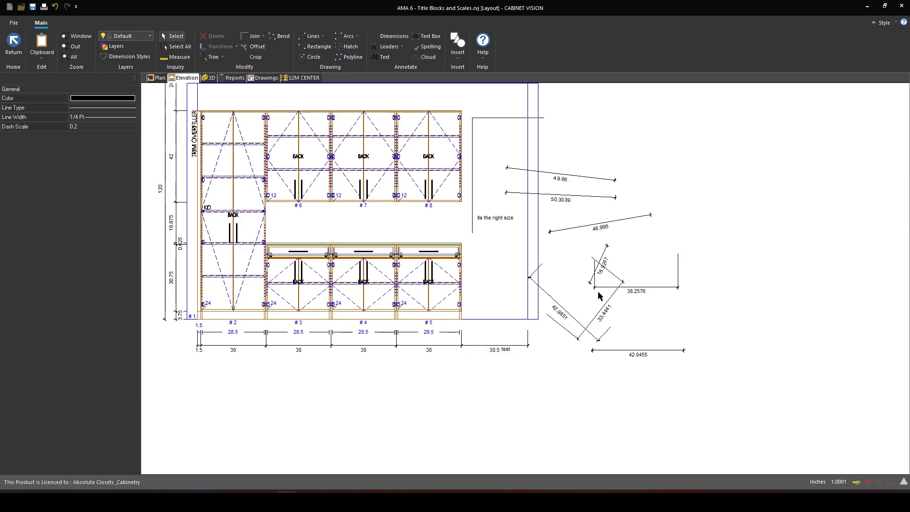
key("ctrl+a")
key("Delete")
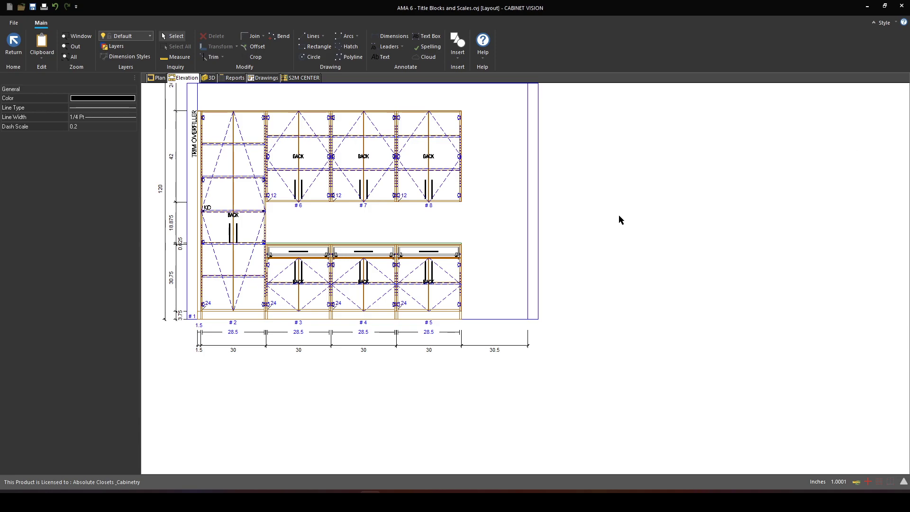
Leave CAD mode and open base cabinet #5 for editing at assembly level.
middle_click_drag(572, 193, 641, 283)
key("F7")
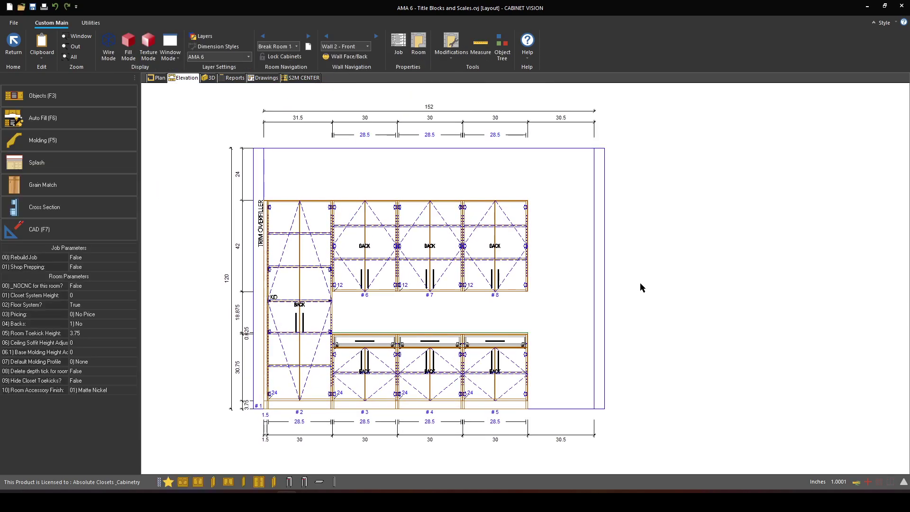
left_click(508, 358)
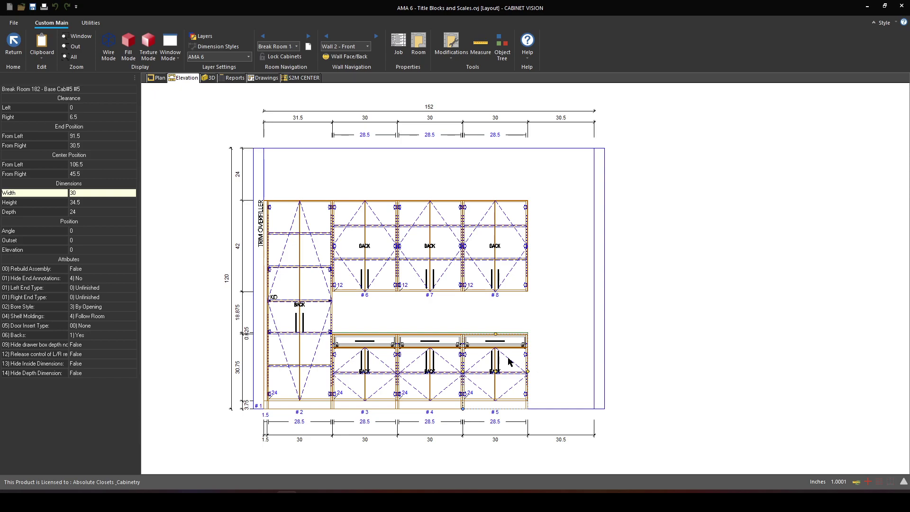
double_click(514, 374)
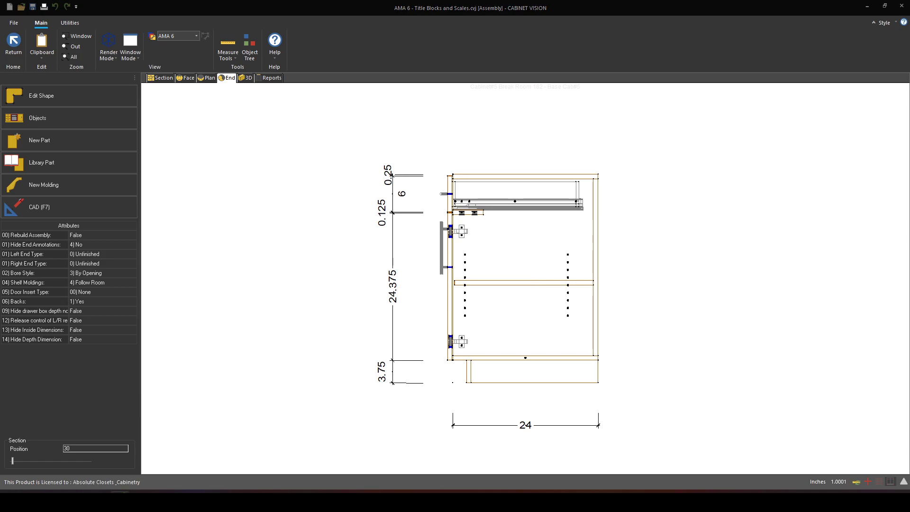
Switch to the browser and examine the Imgur sheet of numbered detail drawings at full size.
key("alt+Tab")
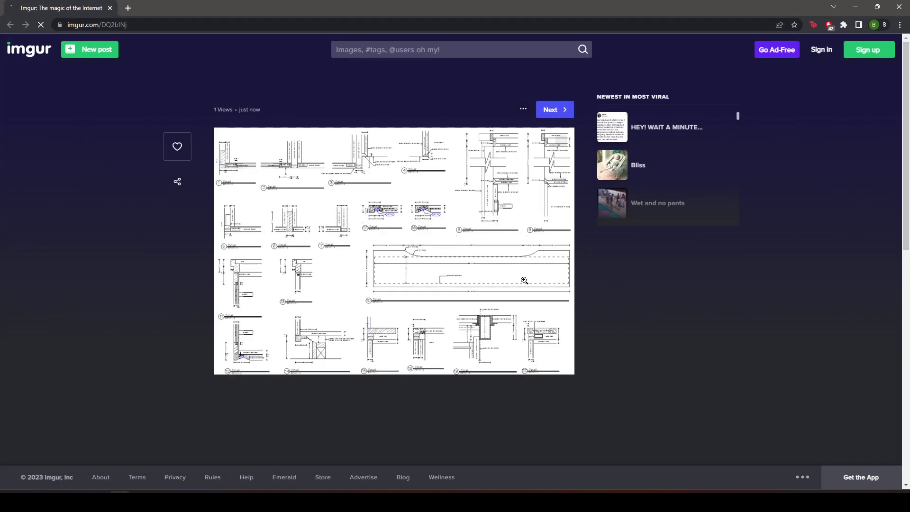
left_click(382, 216)
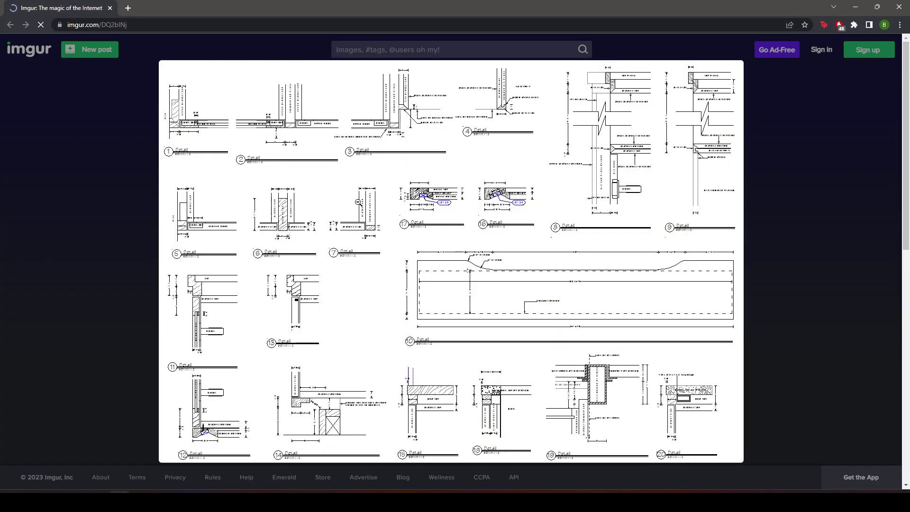
left_click(364, 214)
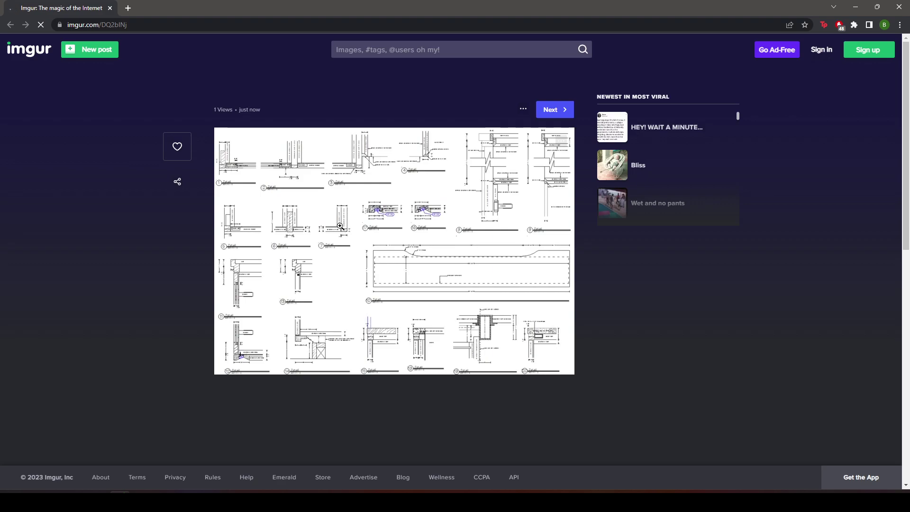
left_click(340, 226)
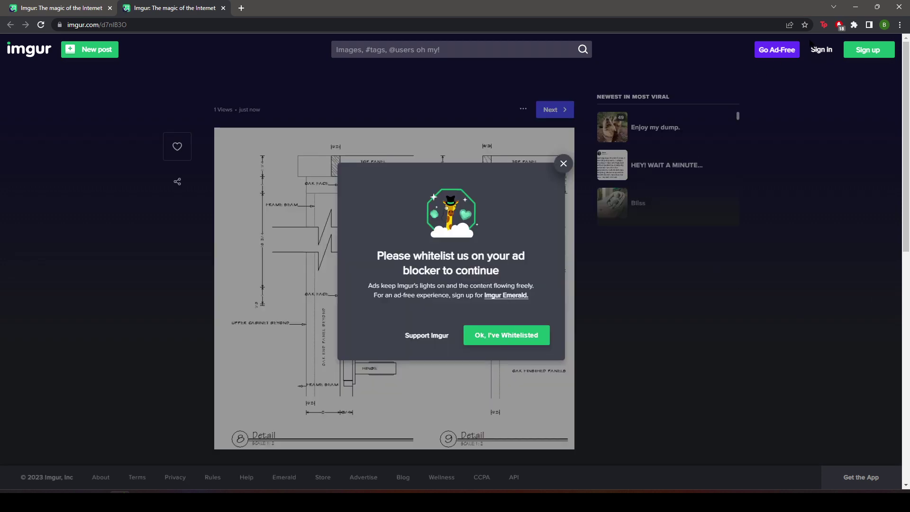
Pause AdBlock once on imgur.com, dismiss the whitelist request and bring Details 8 and 9 into full view.
left_click(839, 26)
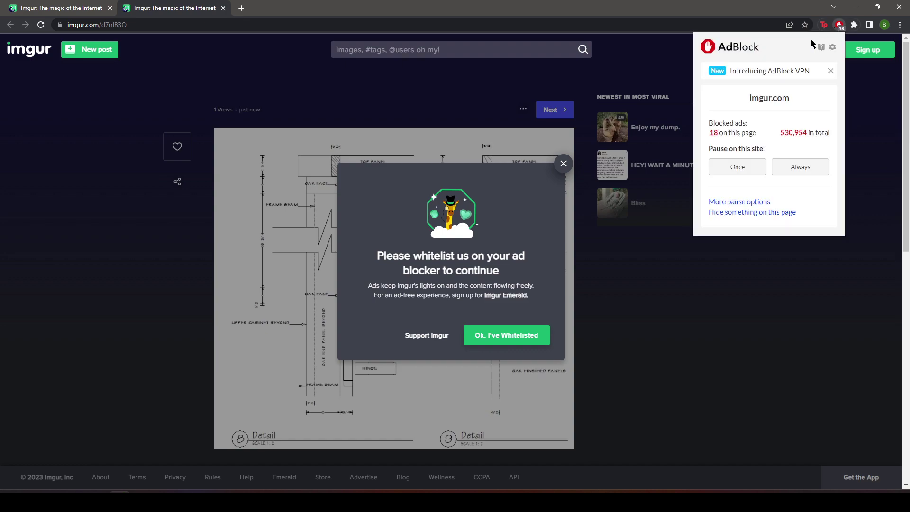
left_click(762, 168)
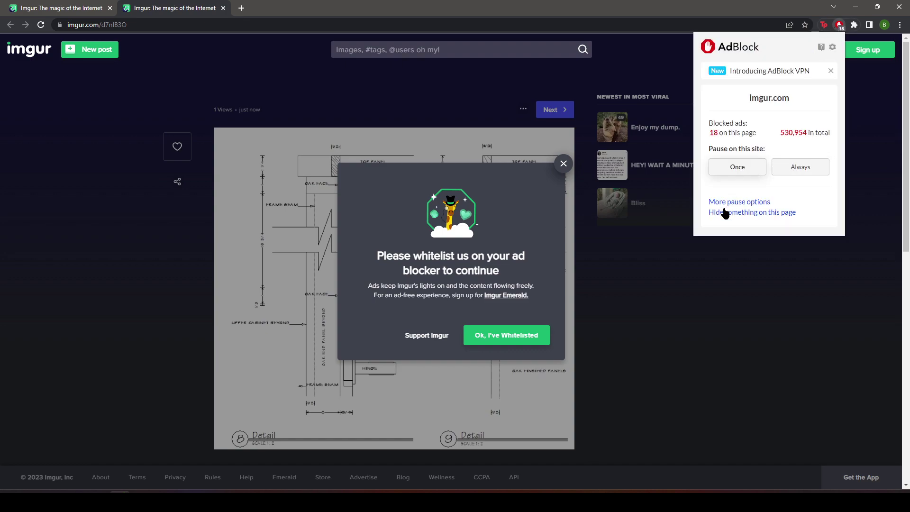
left_click(482, 335)
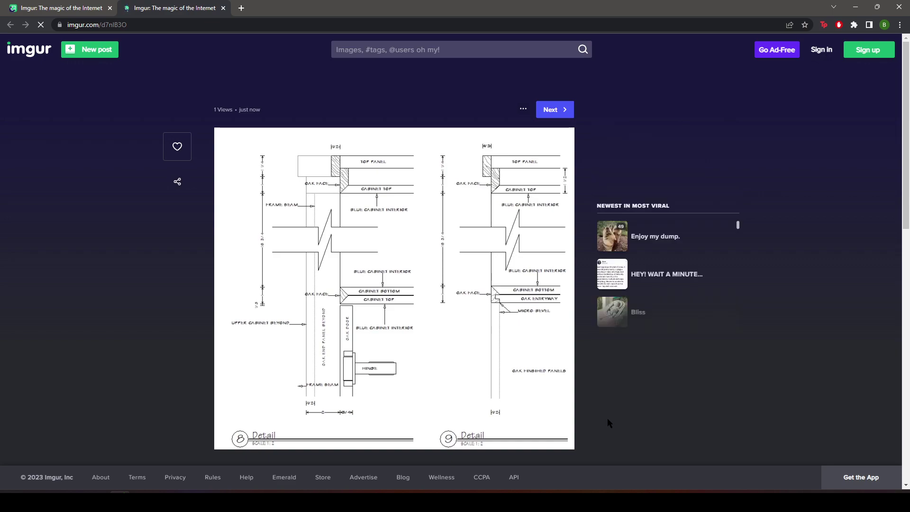
scroll(463, 350, "down", 3)
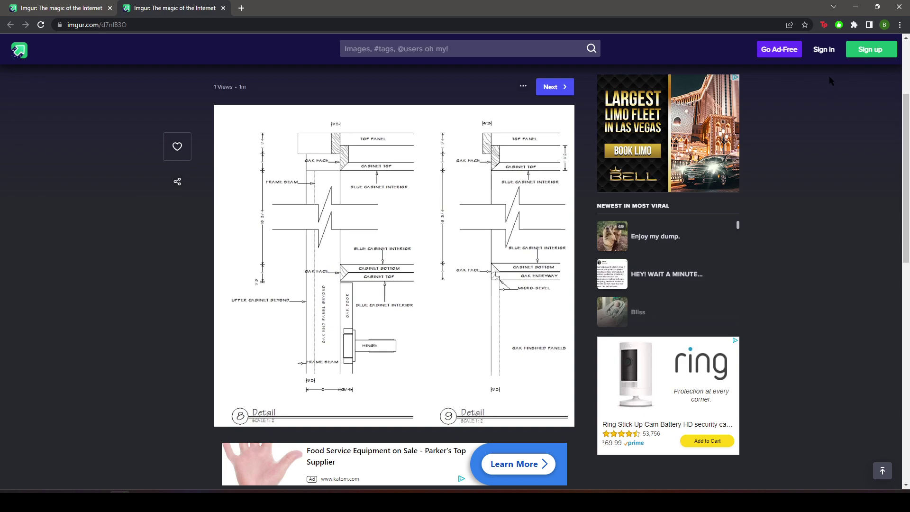
Check the cabinet's end view in CABINET VISION, then open the CV ESupport site in a new browser tab.
left_click(854, 10)
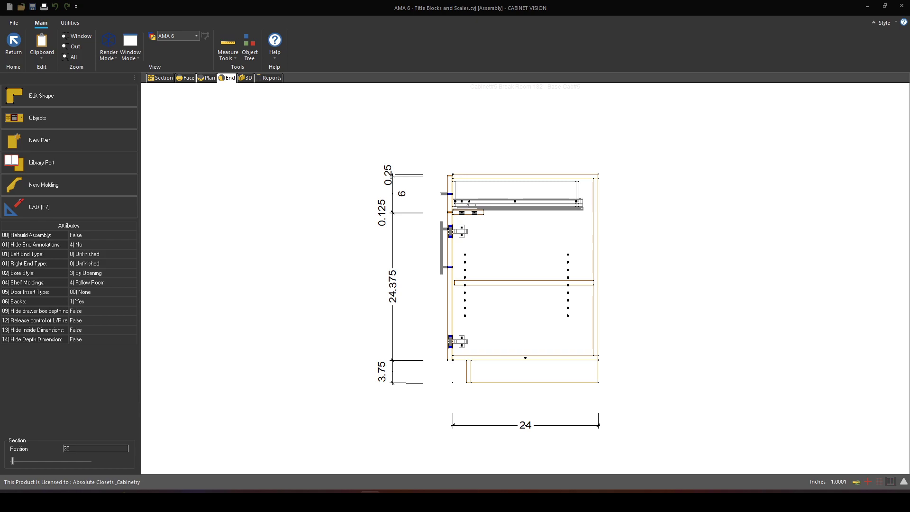
key("alt+Tab")
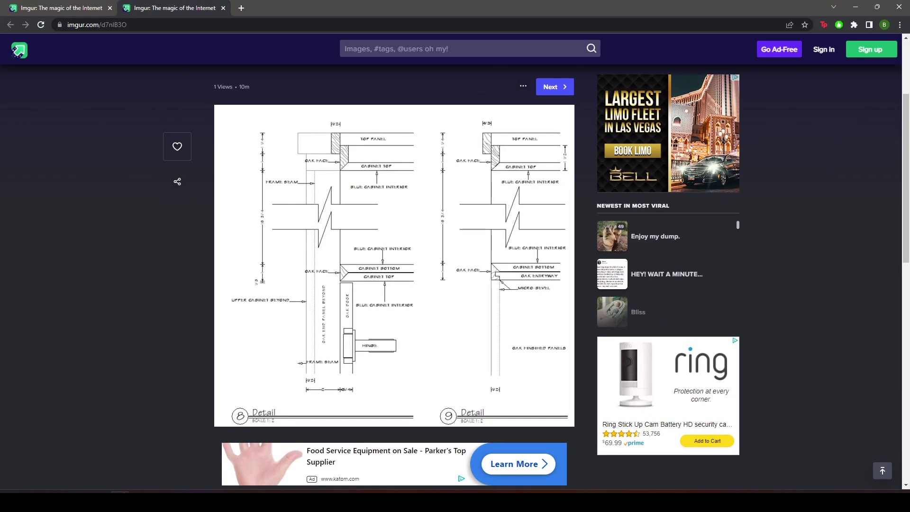
left_click(243, 9)
left_click(480, 286)
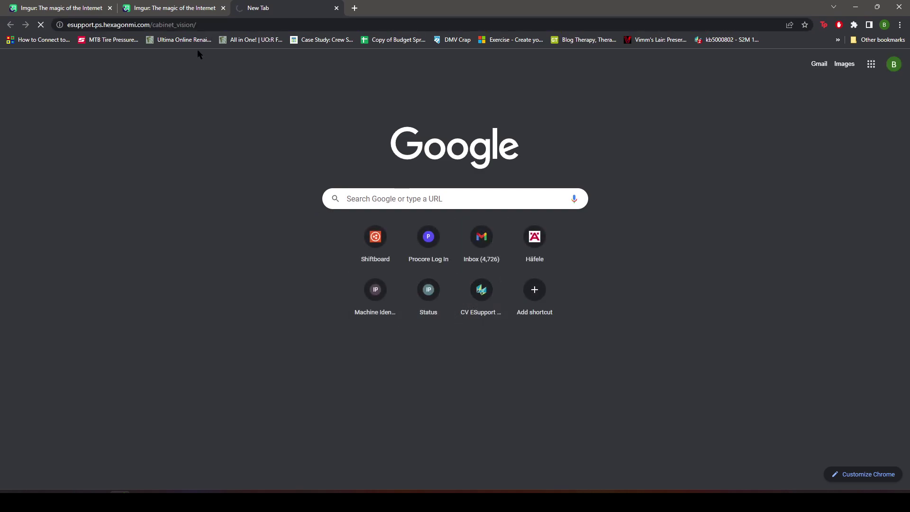
Look through the home page and the About page of the Beaudry's Custom Woodworking website.
key("alt+Tab")
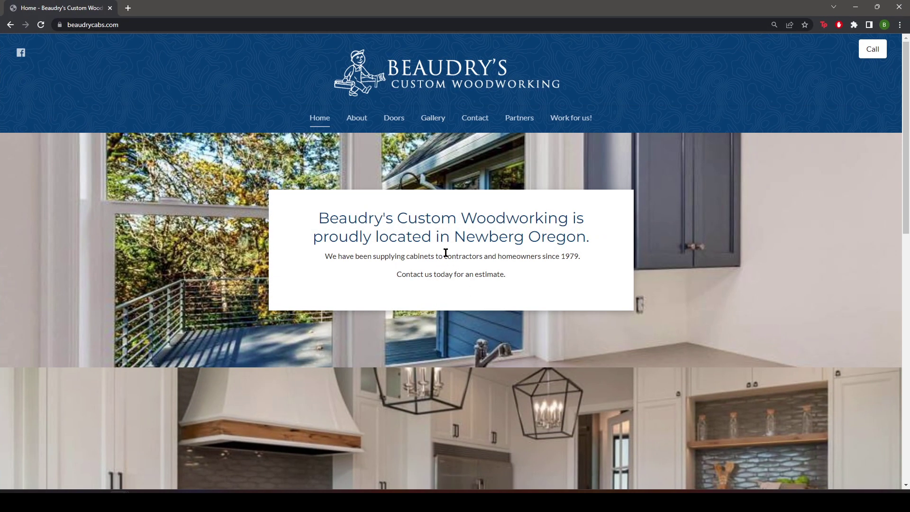
scroll(438, 249, "down", 8)
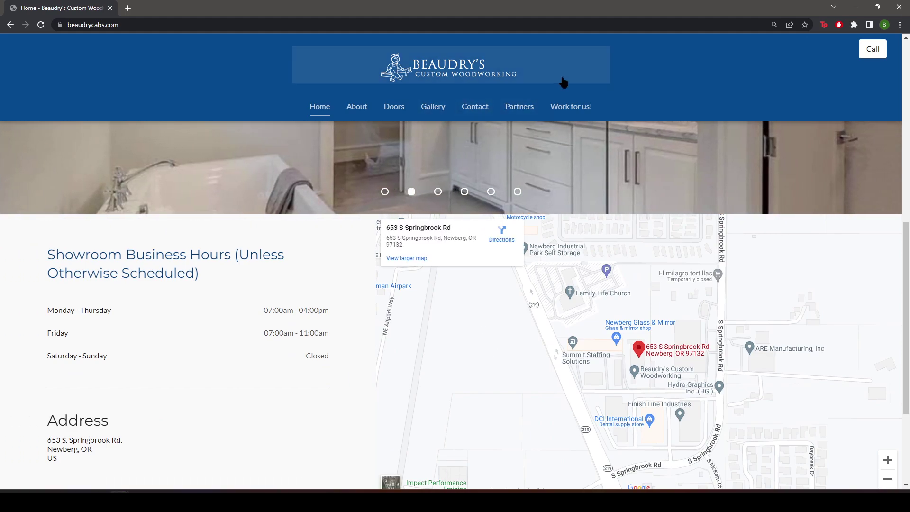
left_click(360, 110)
scroll(744, 243, "down", 5)
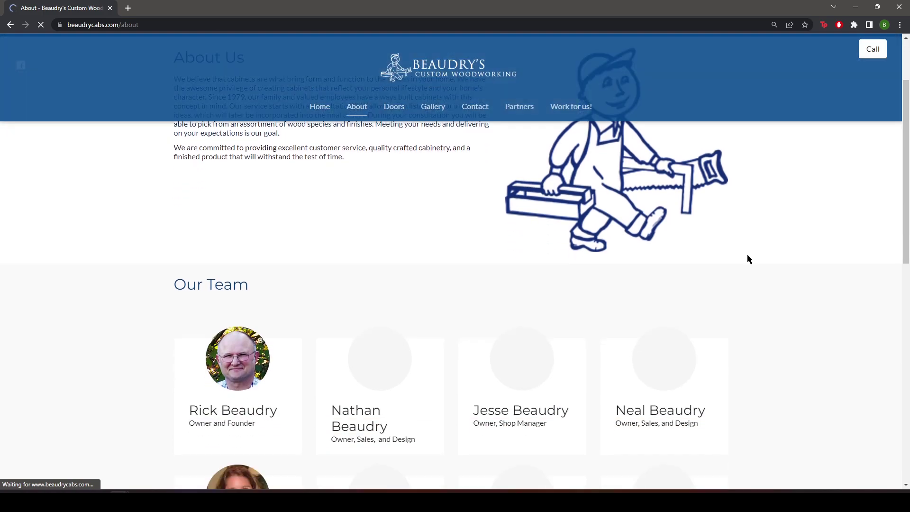
scroll(748, 260, "down", 8)
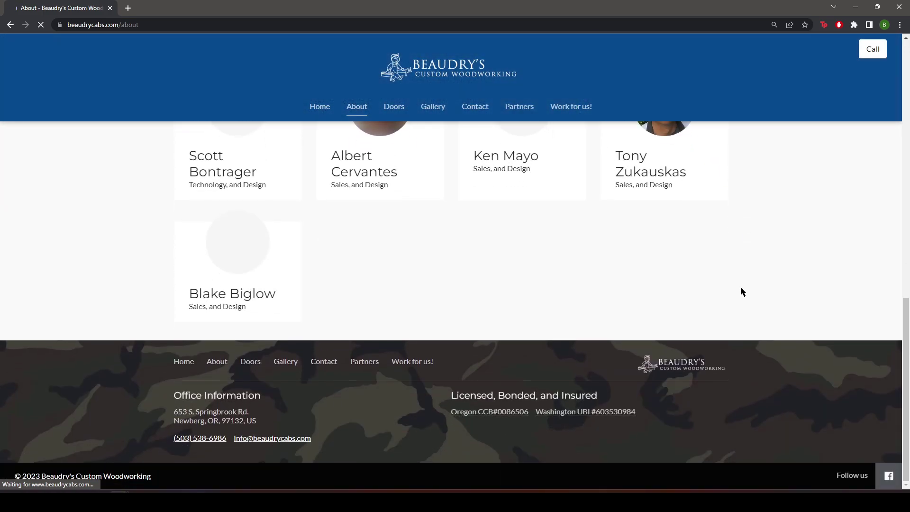
scroll(741, 304, "up", 4)
scroll(742, 326, "up", 8)
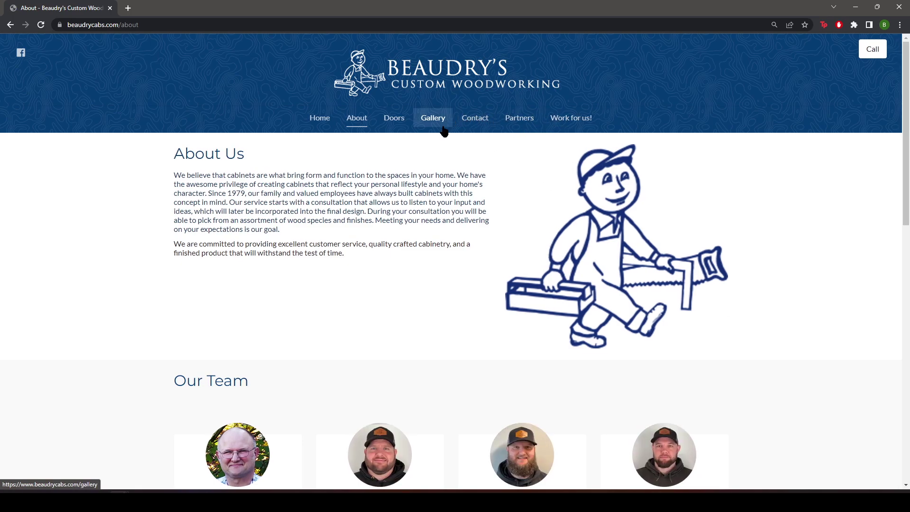
Open the Gallery page of the woodworking website and look through its project photos.
right_click(439, 122)
left_click(433, 119)
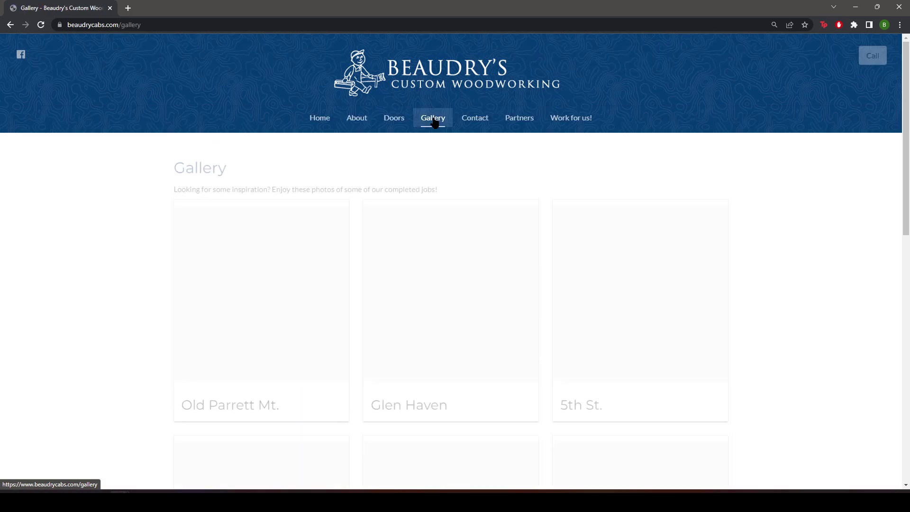
scroll(784, 301, "down", 10)
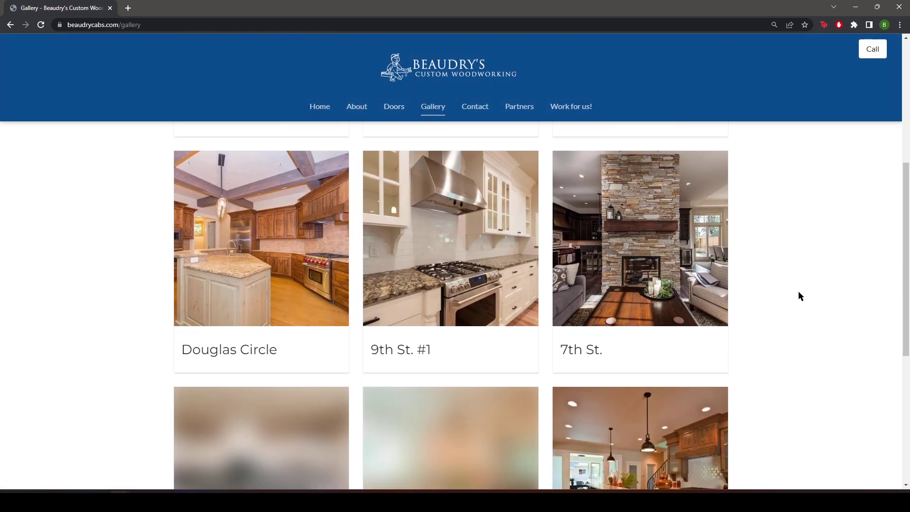
scroll(798, 296, "down", 1)
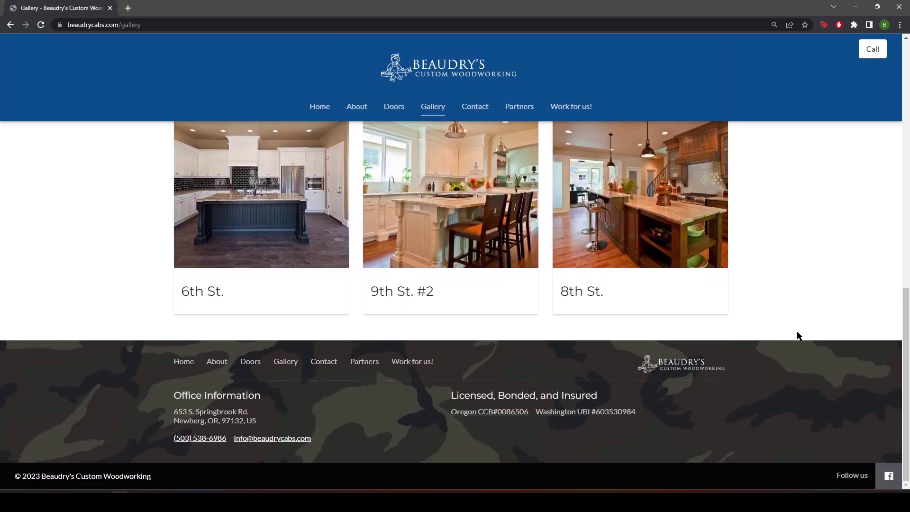
Look back over the gallery projects up to the start of the page, then return to the cabinet's end view in CABINET VISION.
scroll(798, 326, "up", 9)
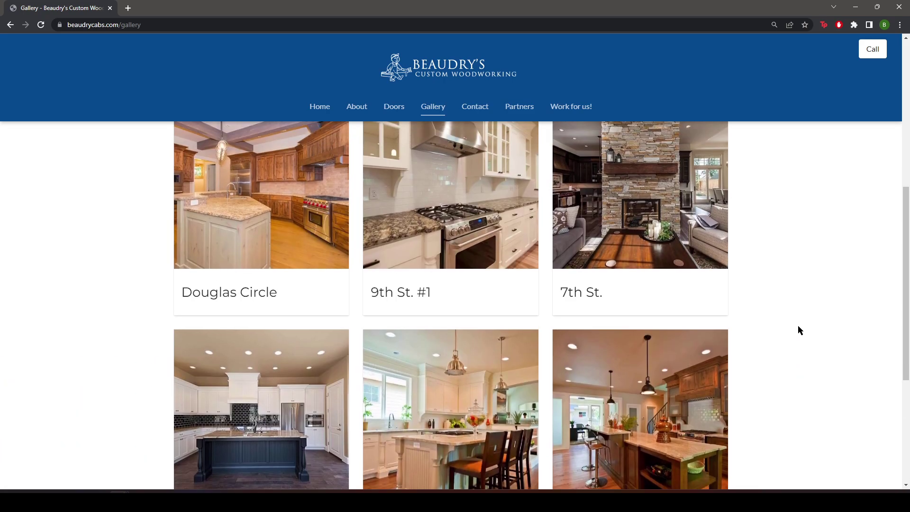
scroll(798, 330, "up", 1)
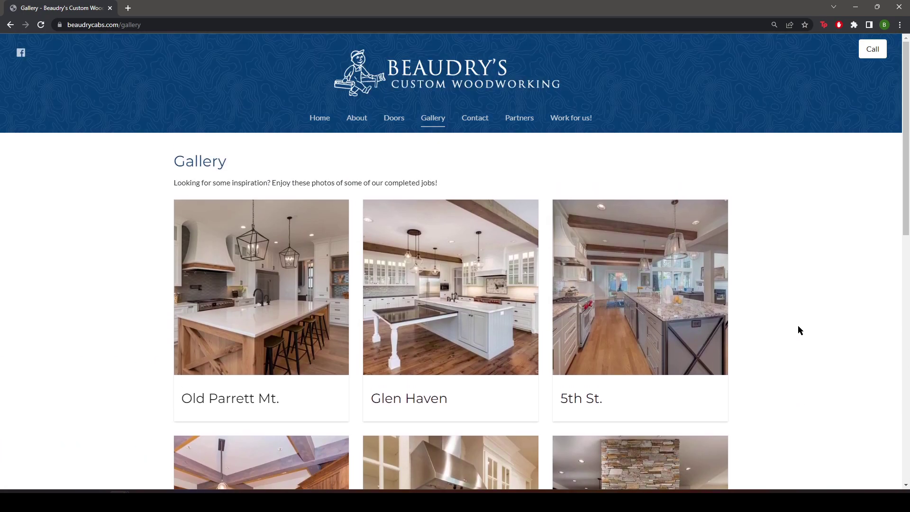
left_click(856, 7)
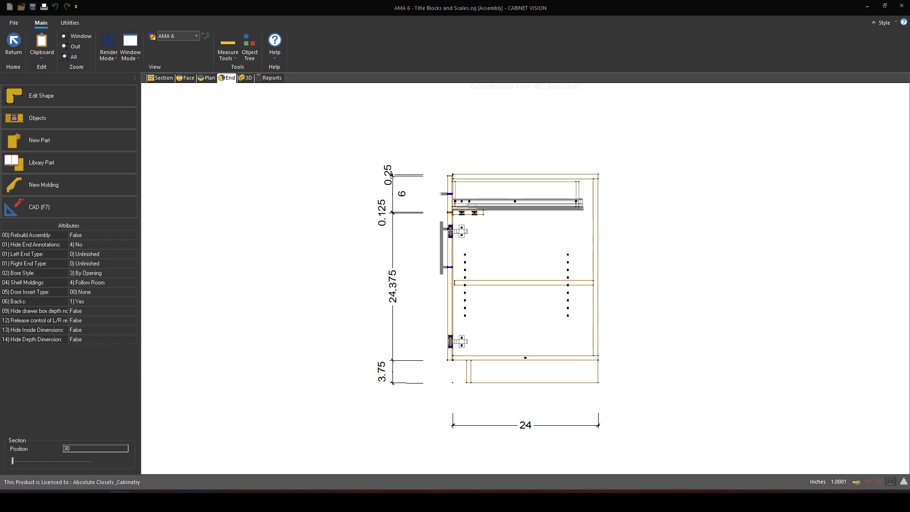
Switch to the Elegance Custom Cabinetry website in the browser and look through its home page and About Us page.
key("alt+Tab")
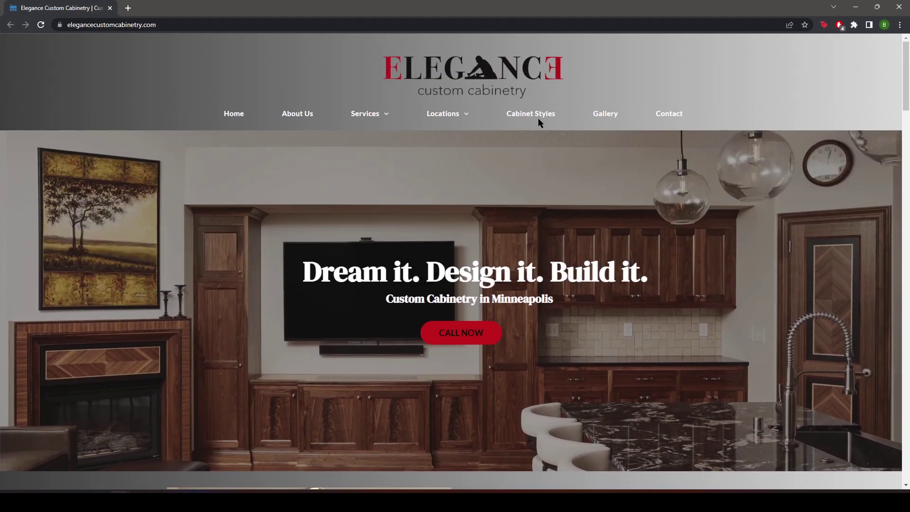
mouse_move(453, 116)
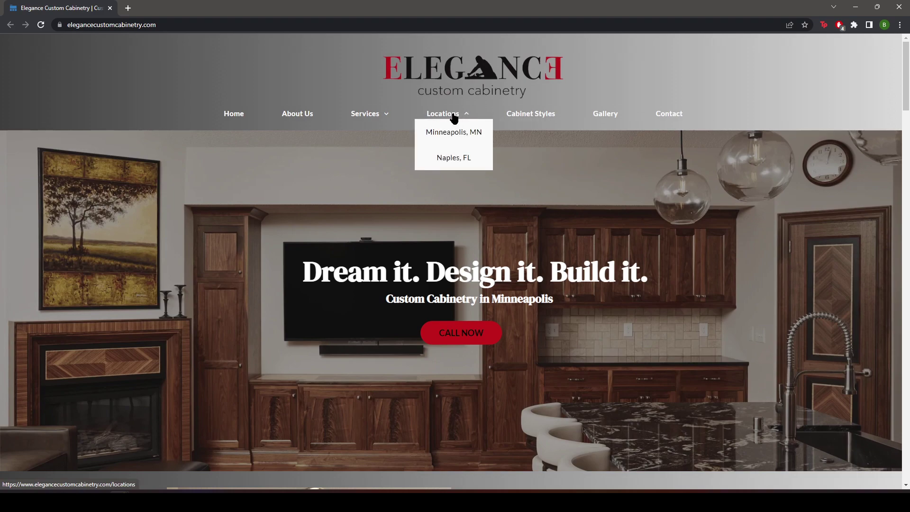
mouse_move(362, 117)
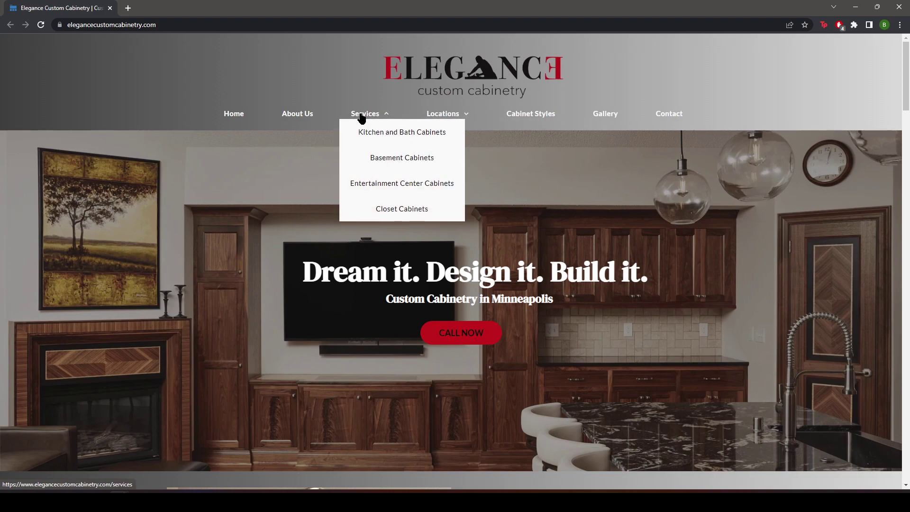
left_click(238, 117)
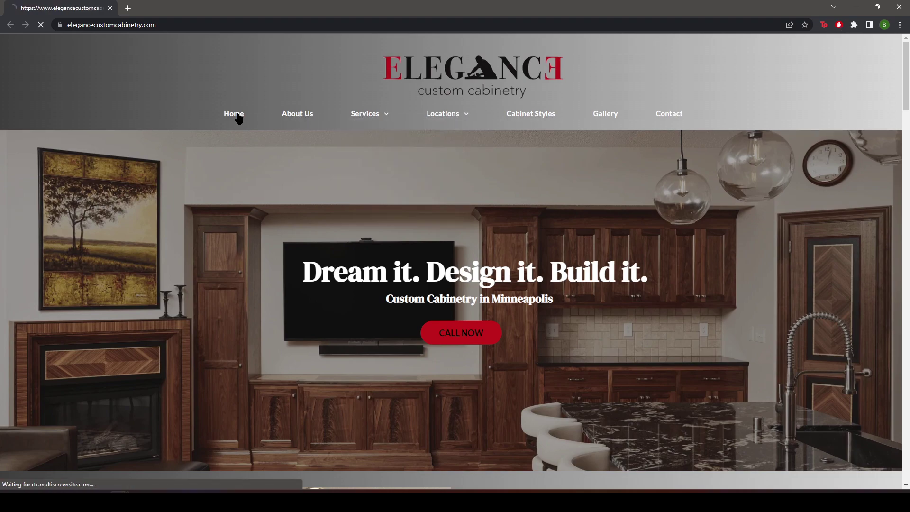
left_click(306, 113)
scroll(506, 285, "down", 3)
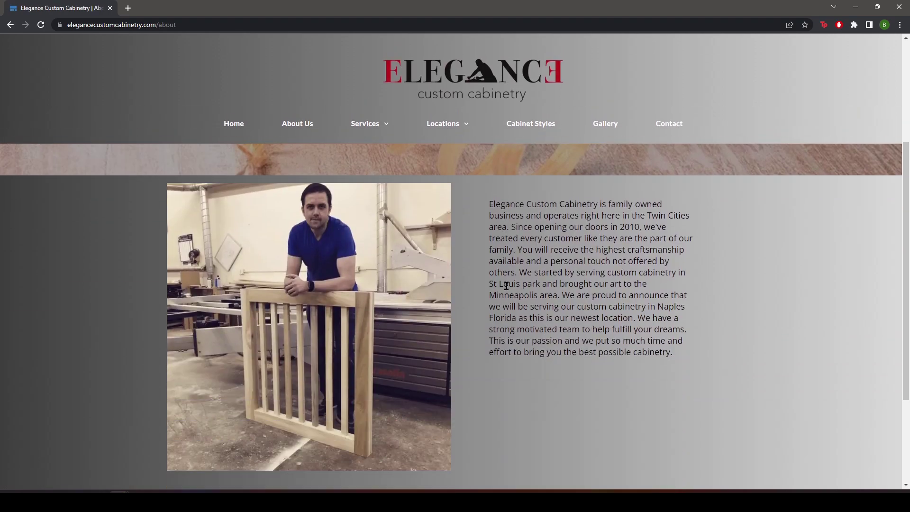
scroll(599, 335, "down", 3)
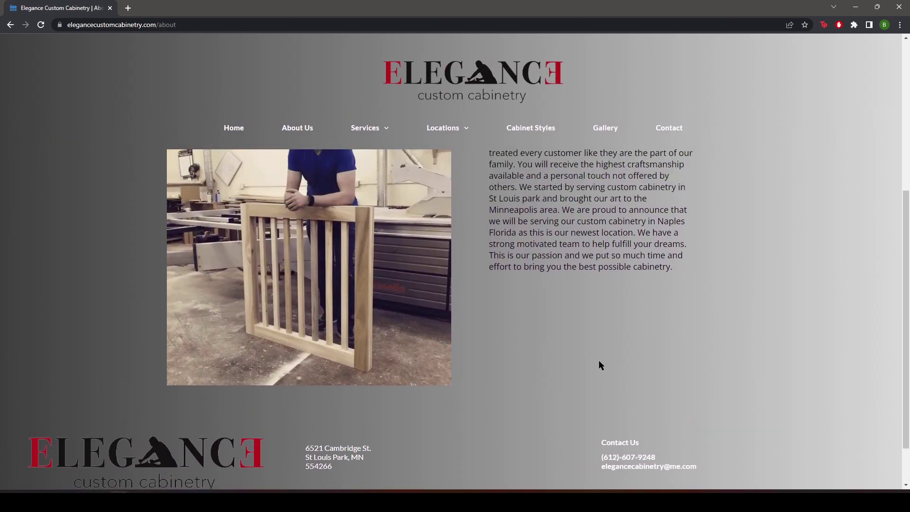
scroll(600, 365, "up", 5)
Look through the Kitchen and Bath Cabinets service page, then close the browser to return to CABINET VISION.
mouse_move(448, 132)
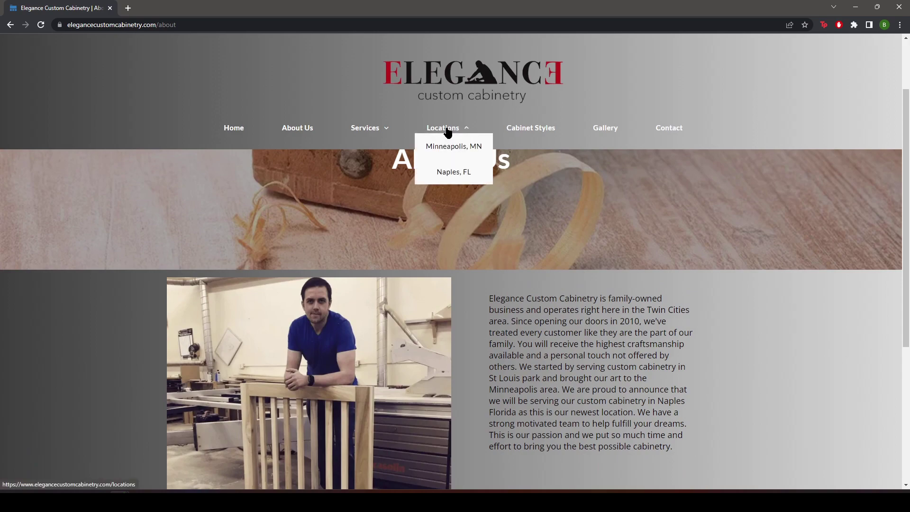
mouse_move(368, 127)
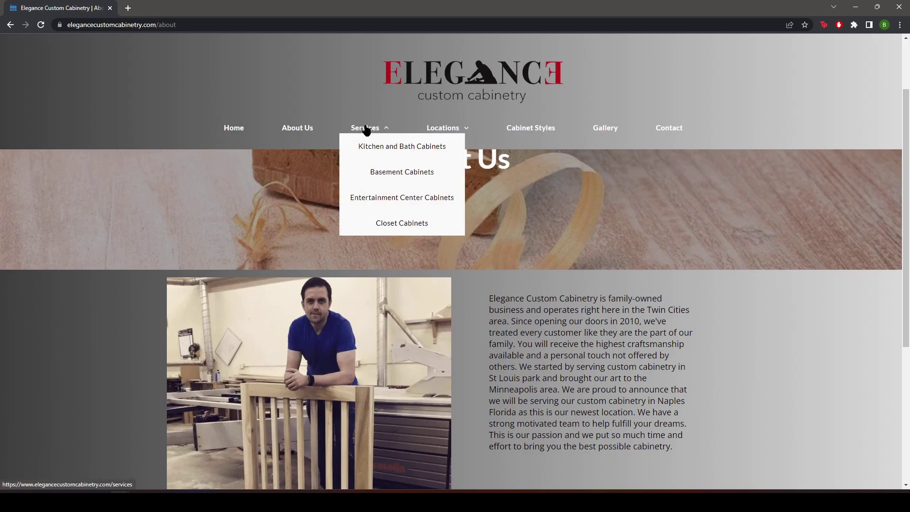
left_click(389, 147)
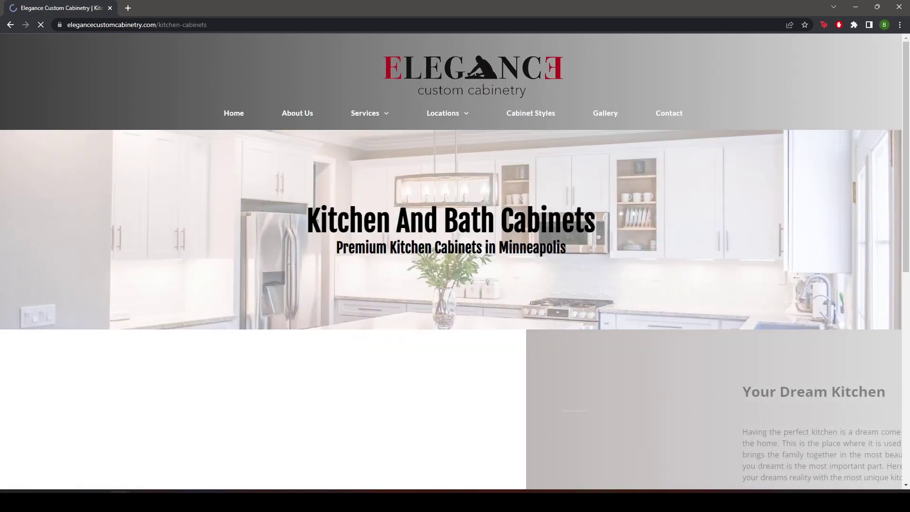
scroll(511, 298, "down", 7)
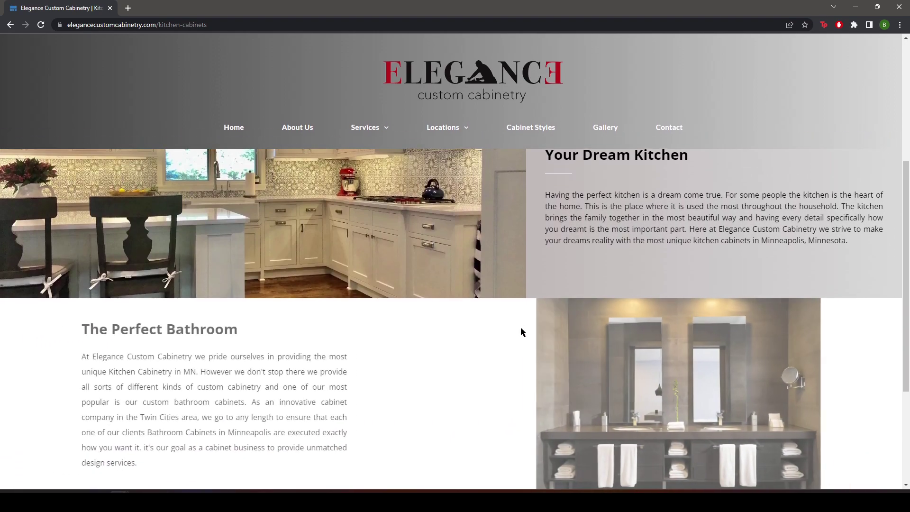
scroll(479, 446, "up", 5)
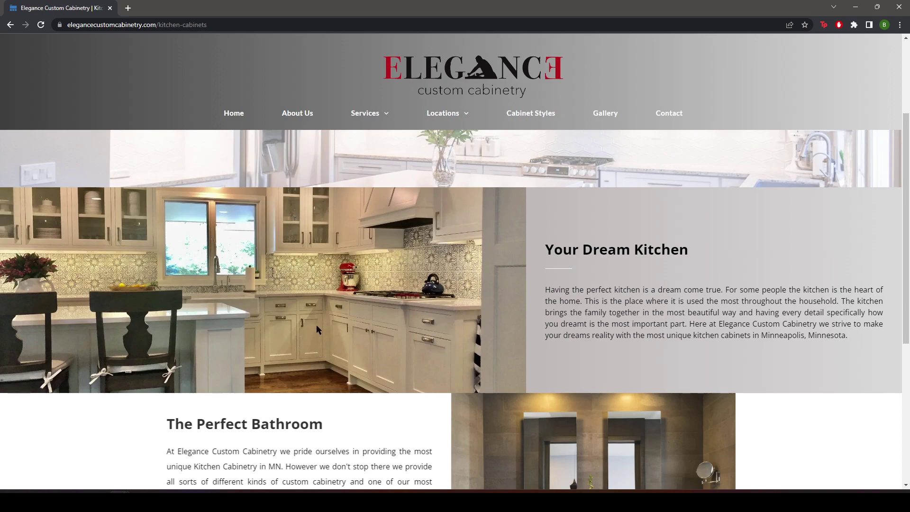
scroll(385, 353, "up", 1)
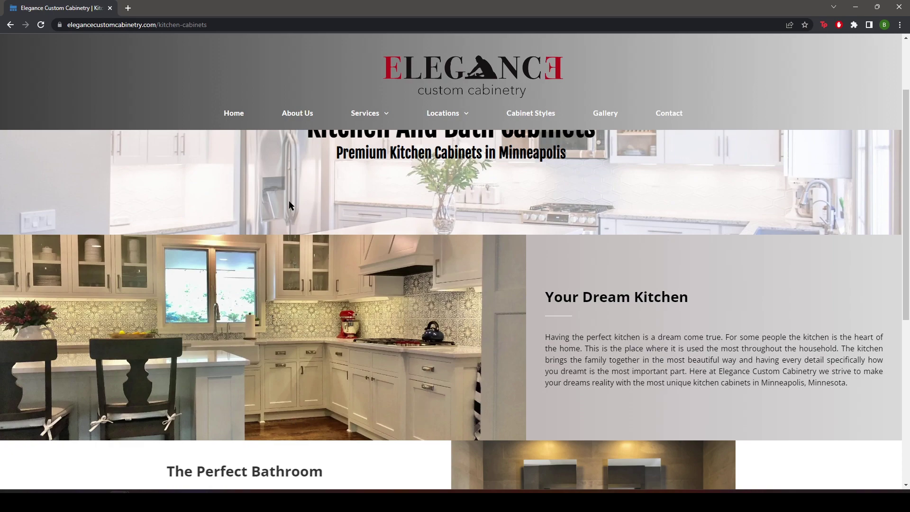
left_click(897, 8)
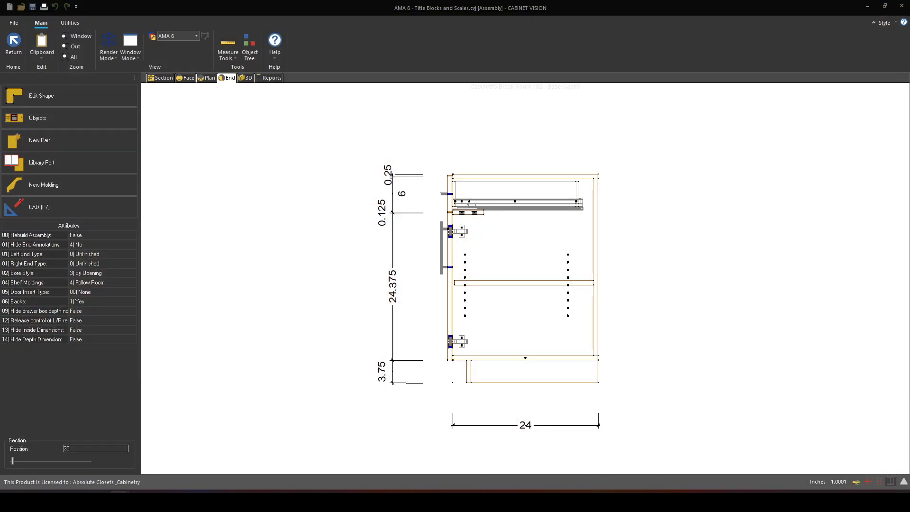